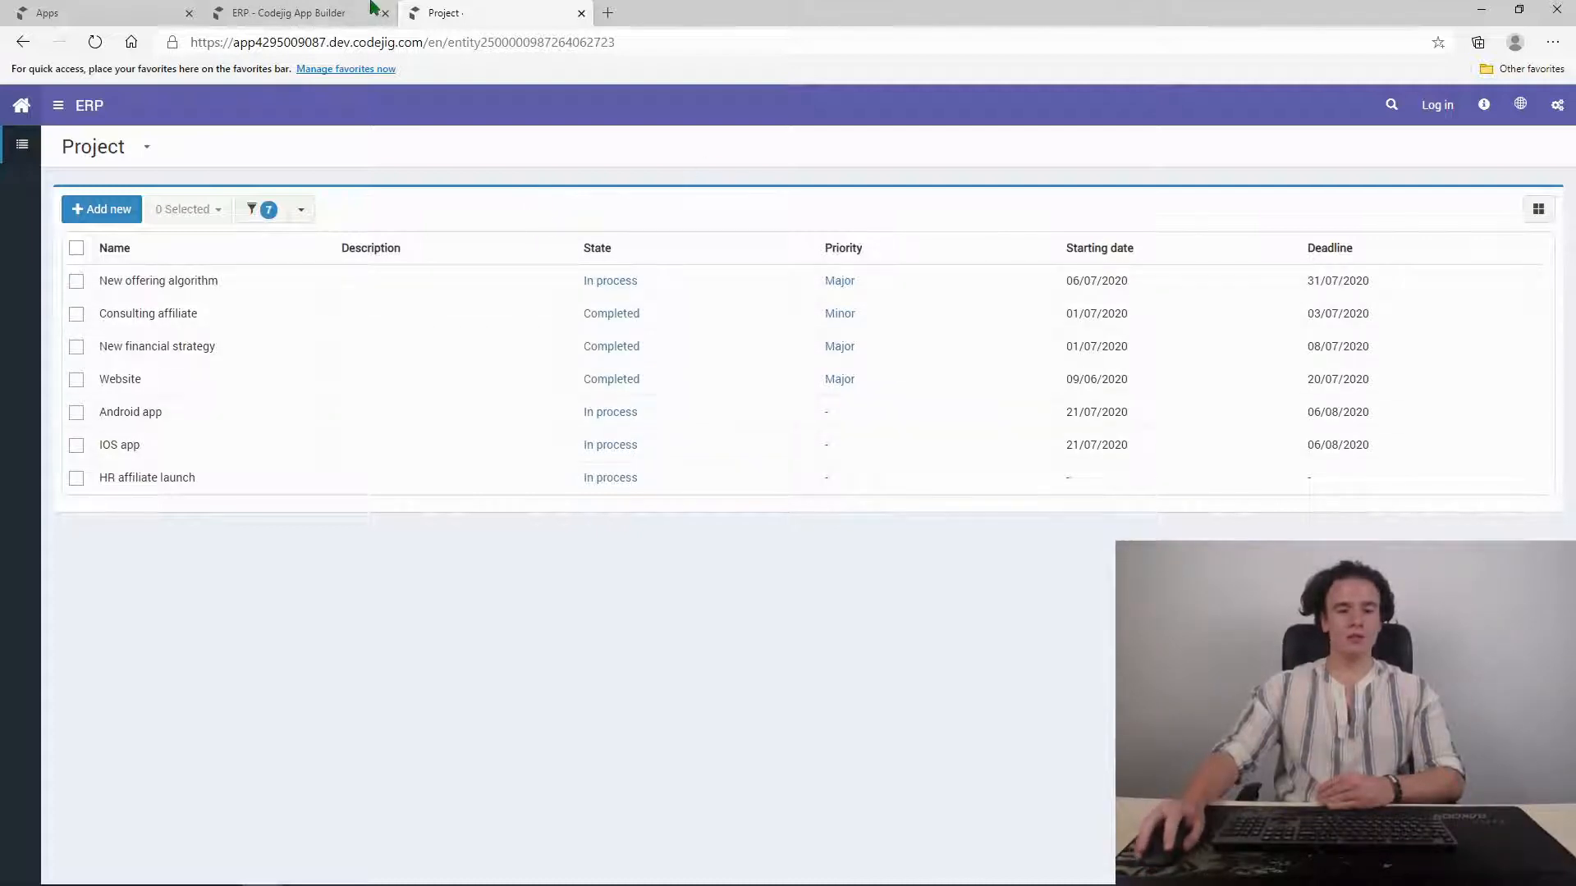
Step: Switch to the app builder and open the Project data type from the list of data types
click(334, 12)
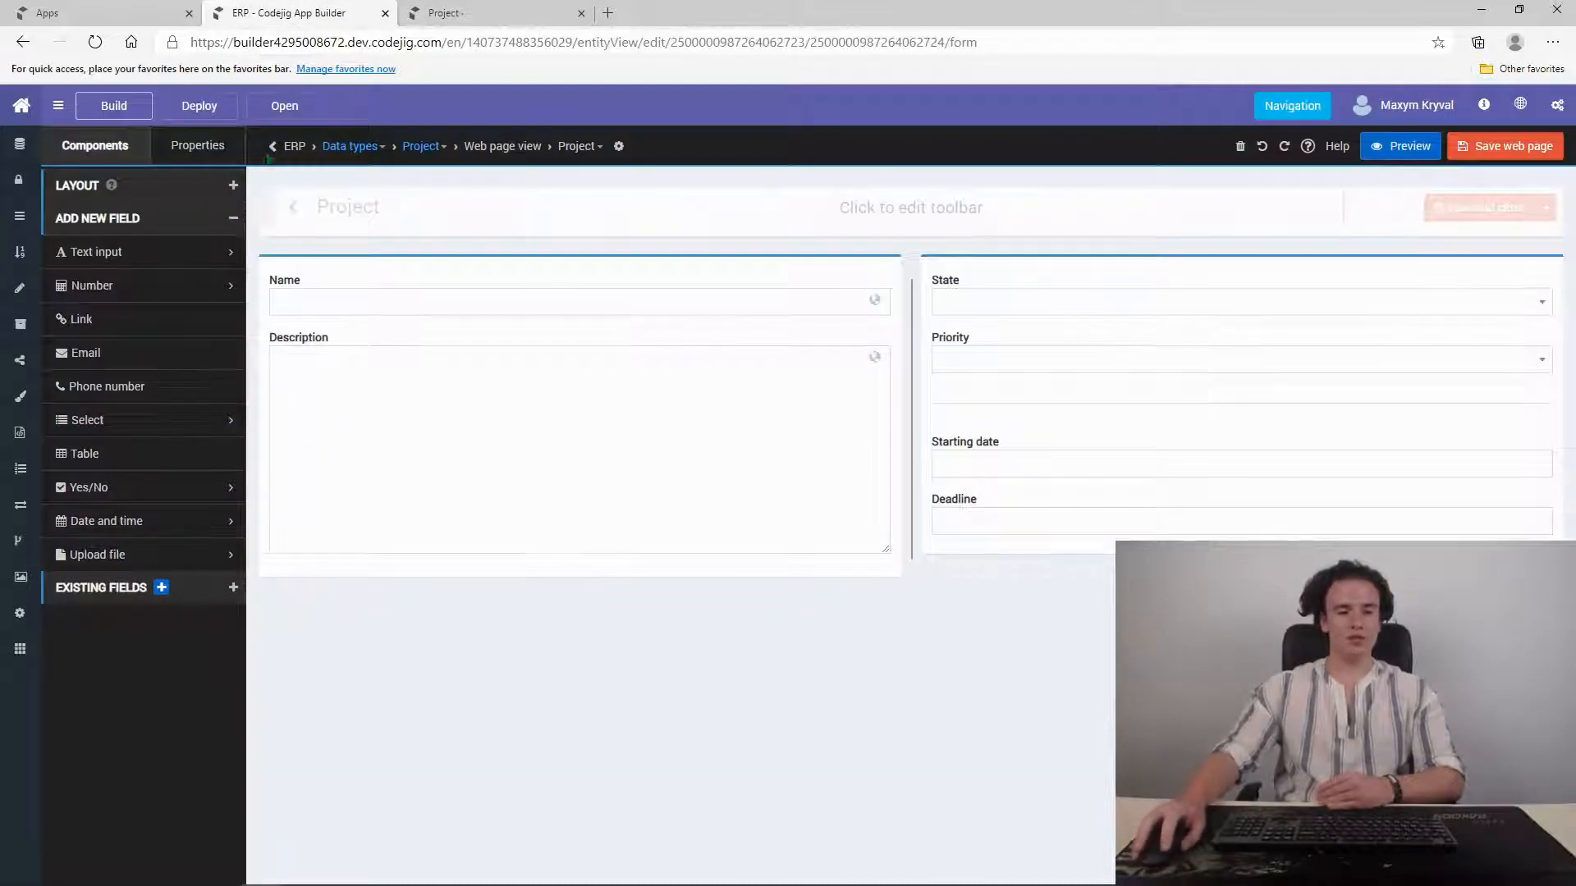
click(357, 148)
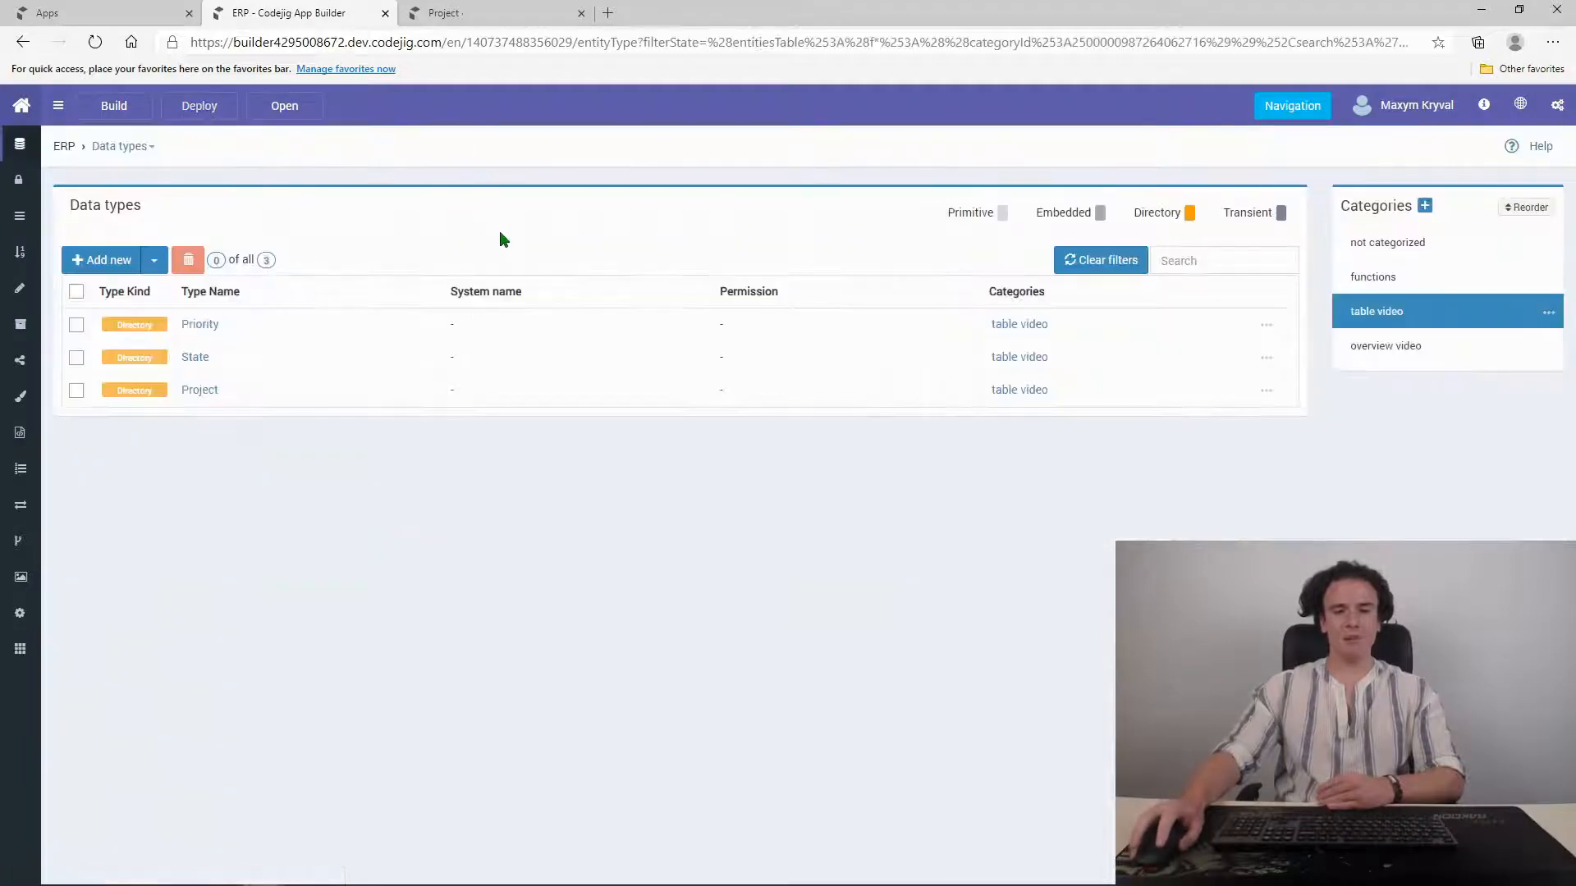
click(207, 390)
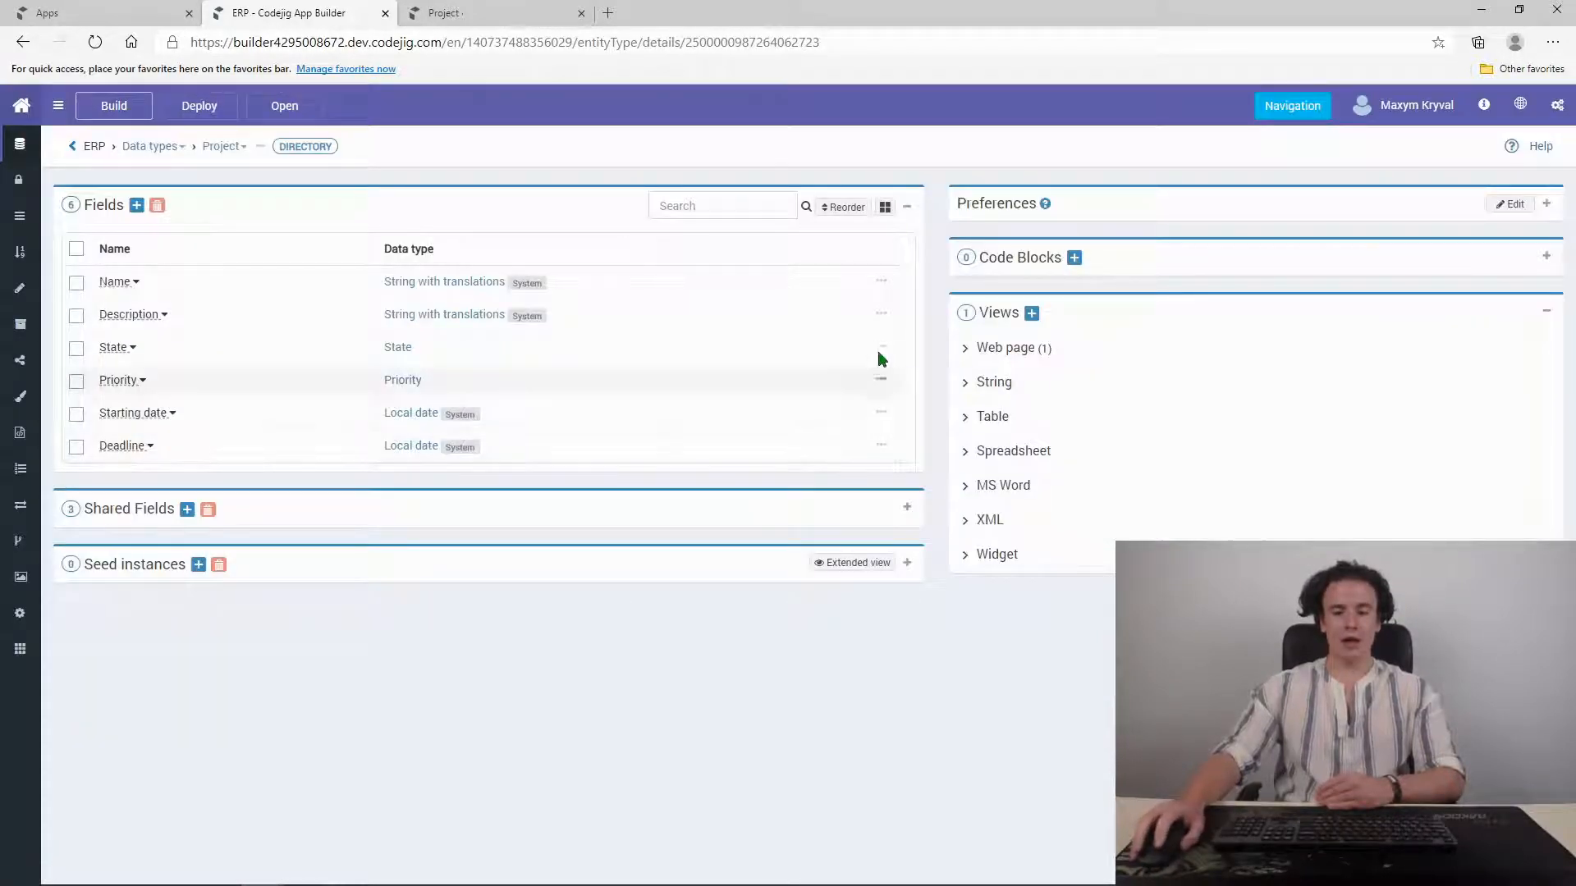
Step: Create a table view named "project" for the Project data type
click(991, 418)
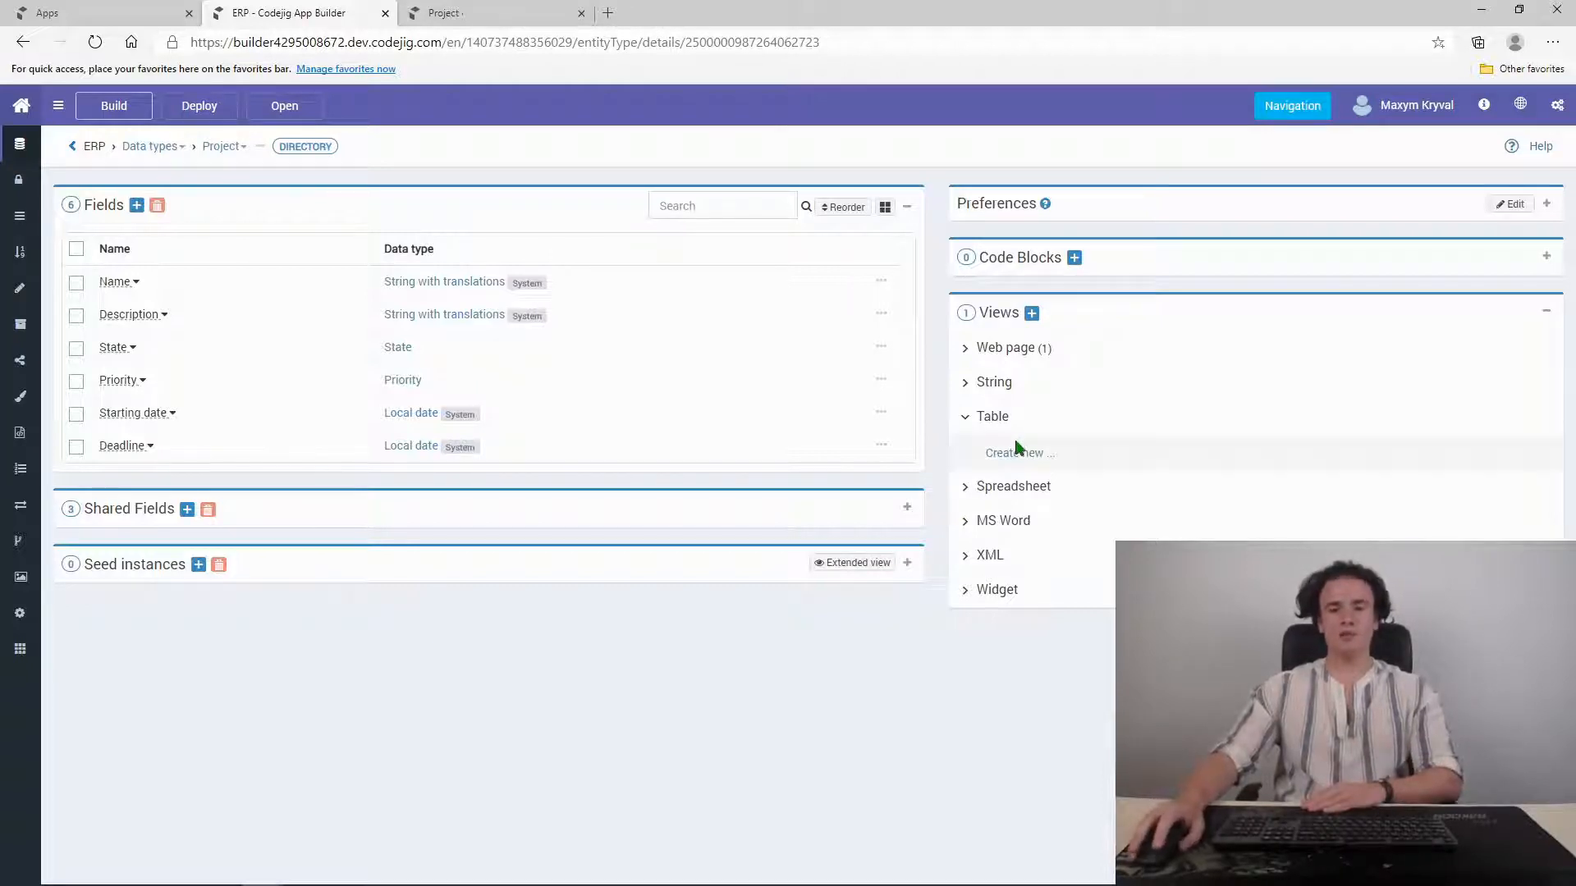
click(1024, 456)
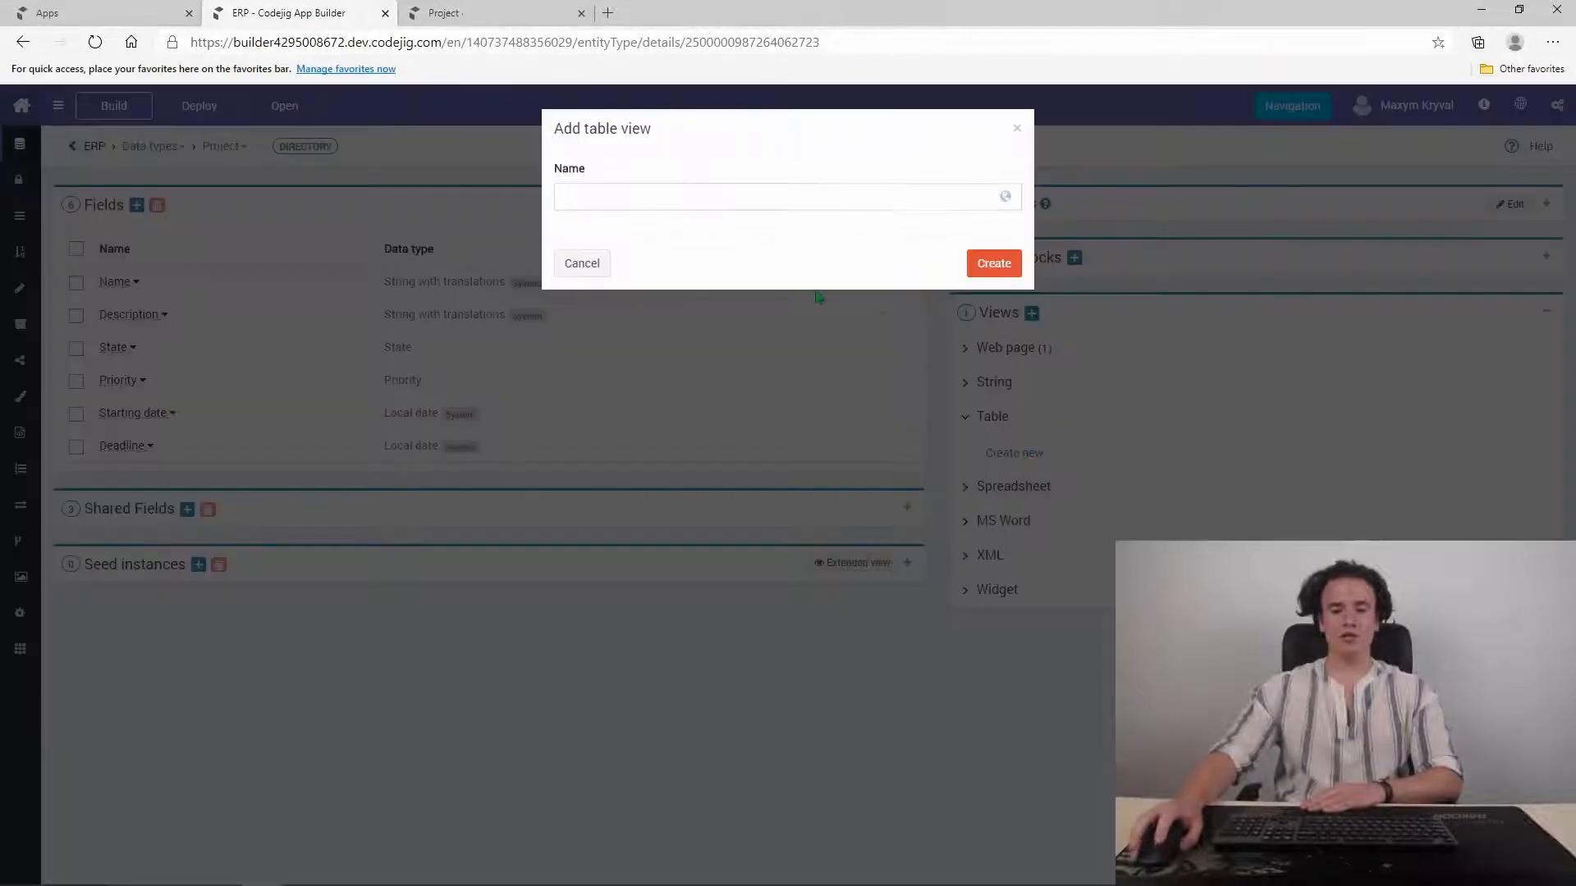
click(715, 198)
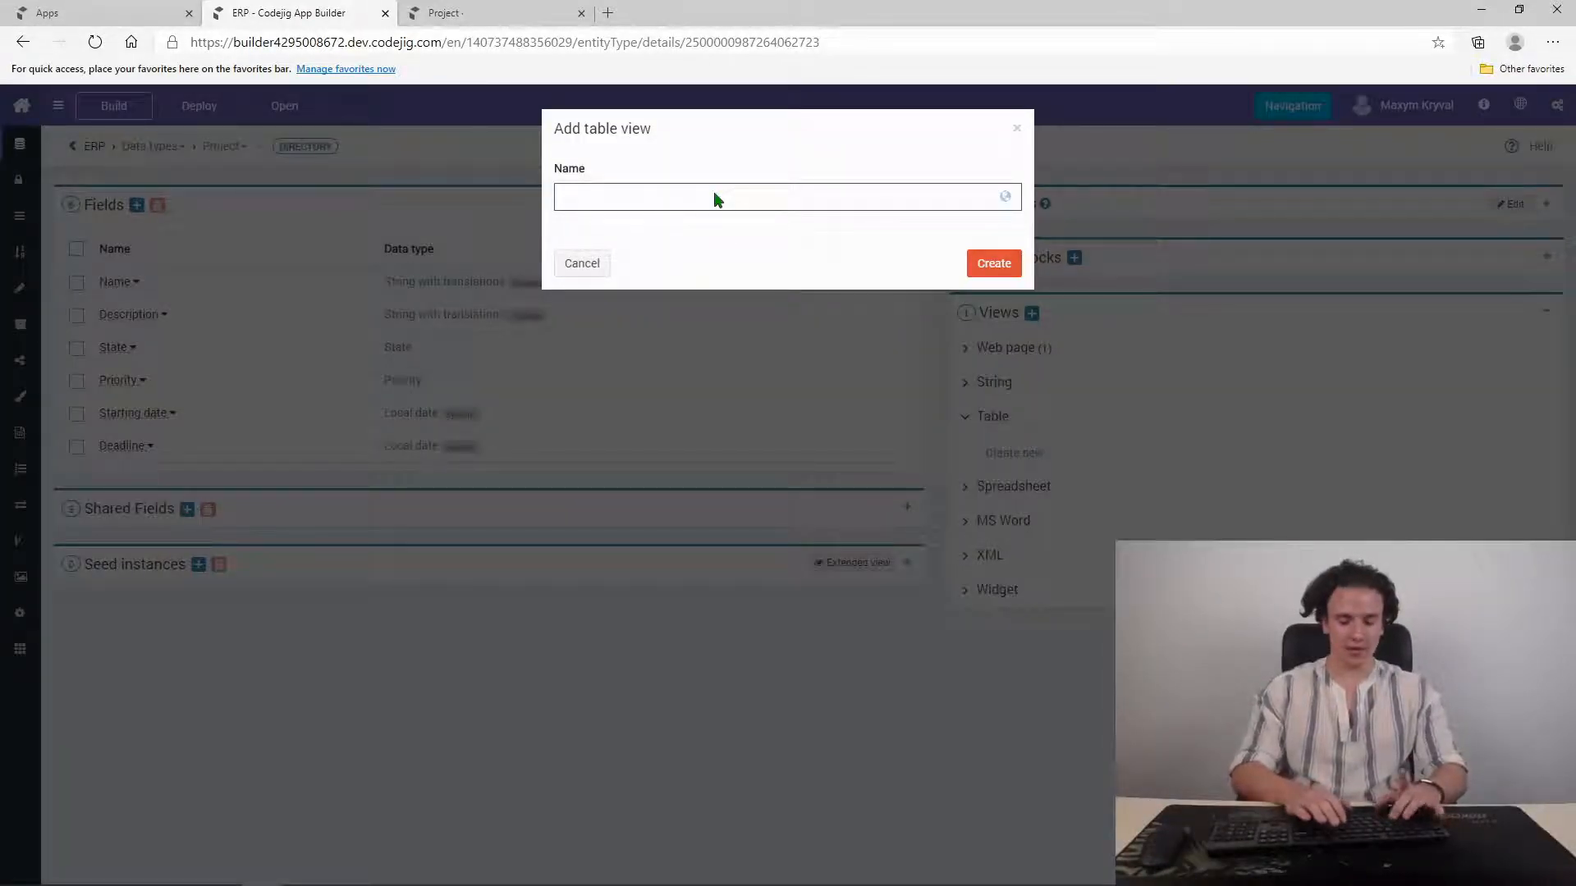
text(project)
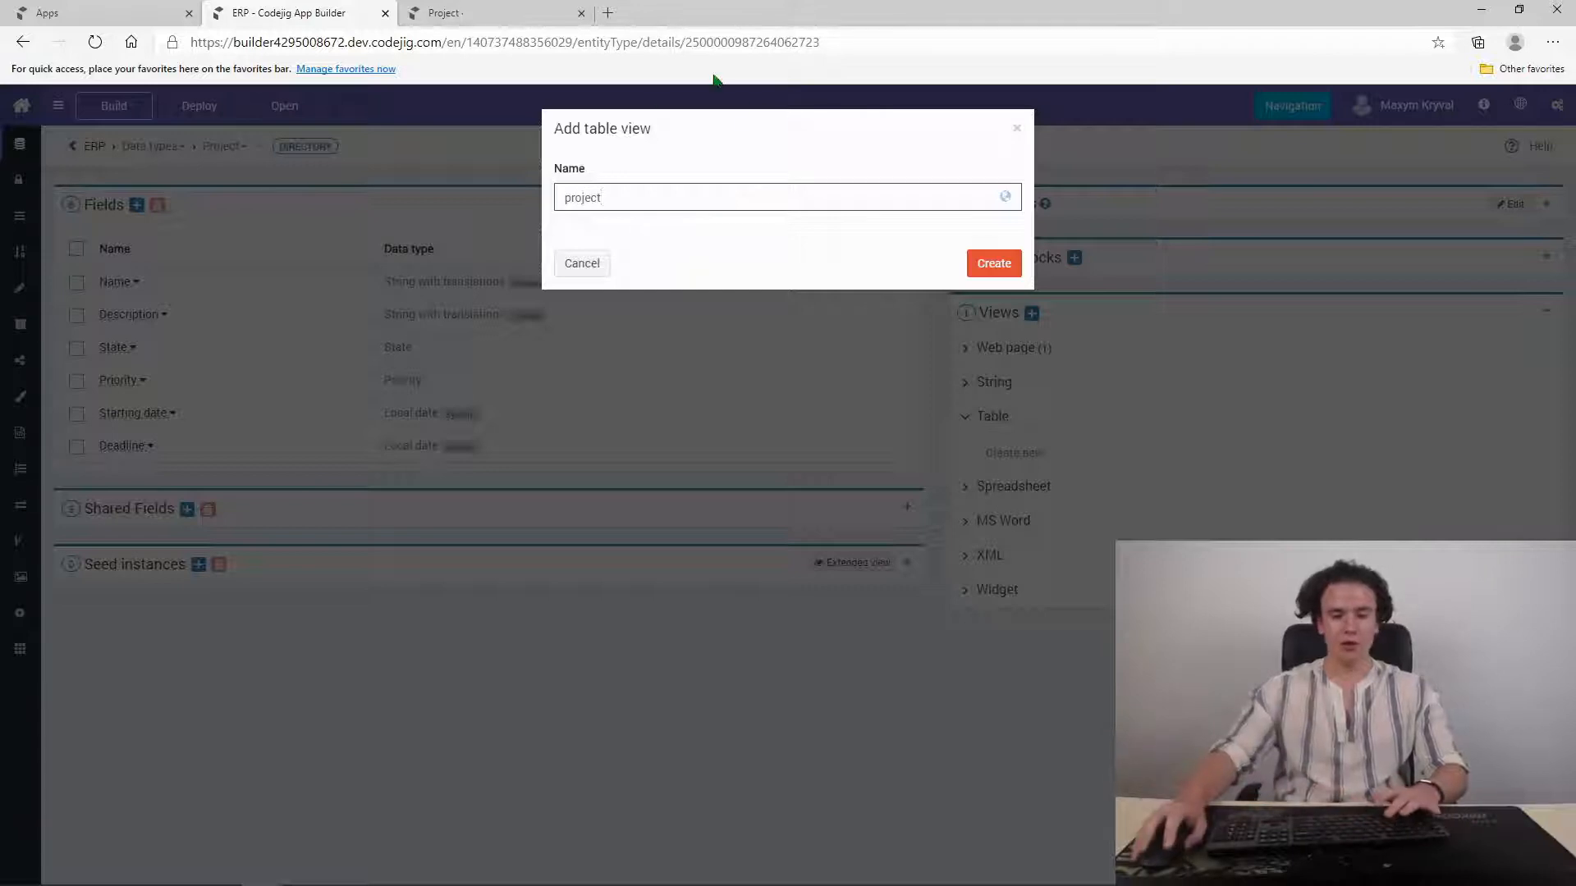
click(1017, 265)
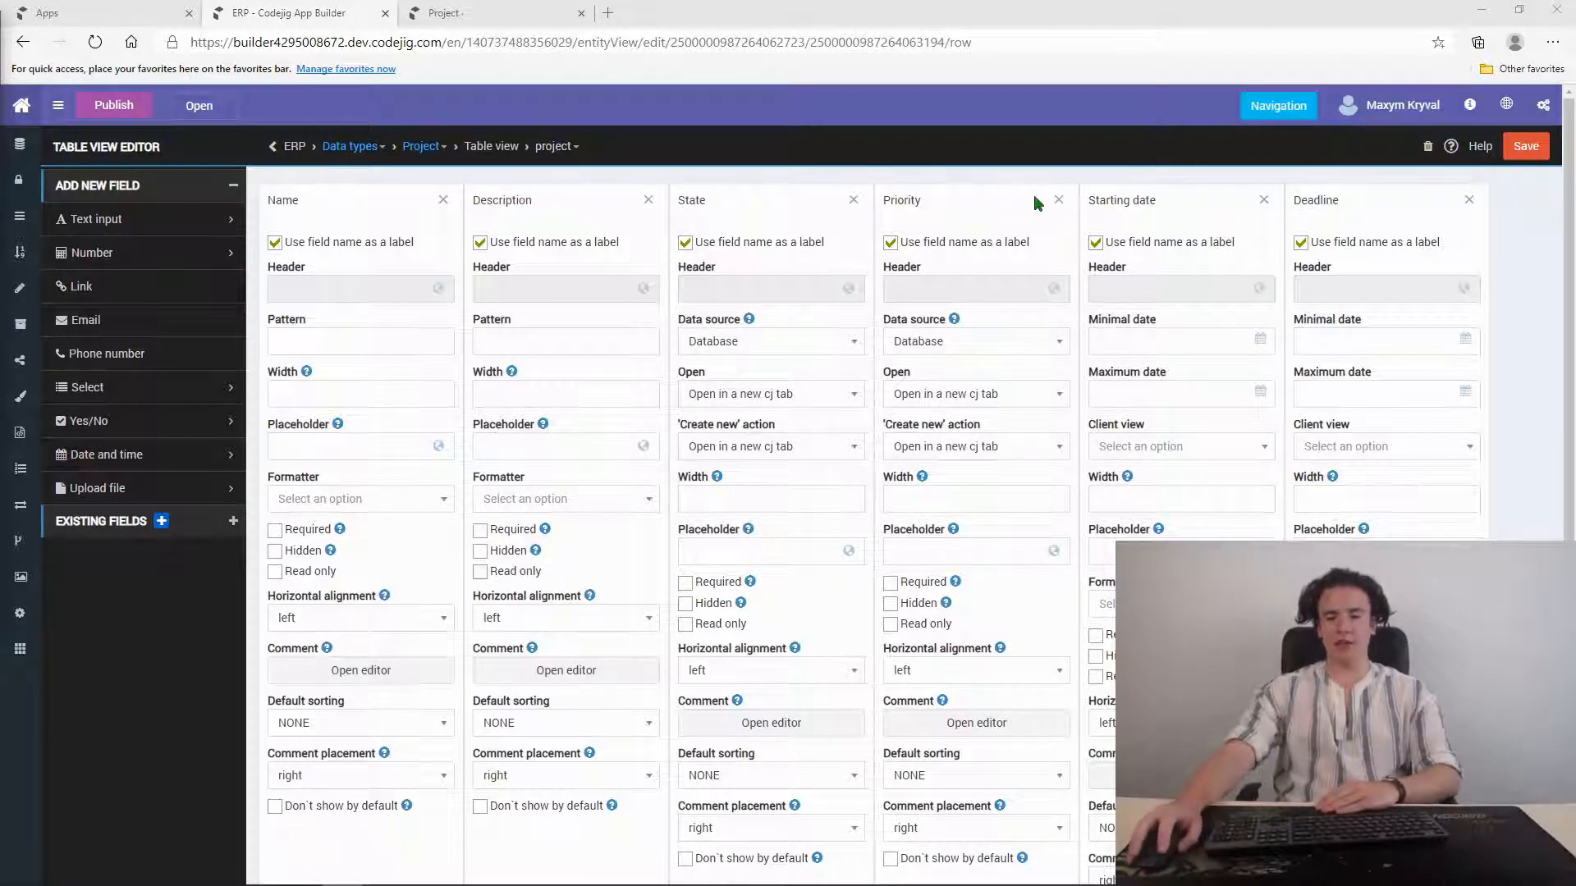
Step: Remove the Priority and Starting date columns from the table view and move Description after Deadline
click(1059, 200)
click(1059, 200)
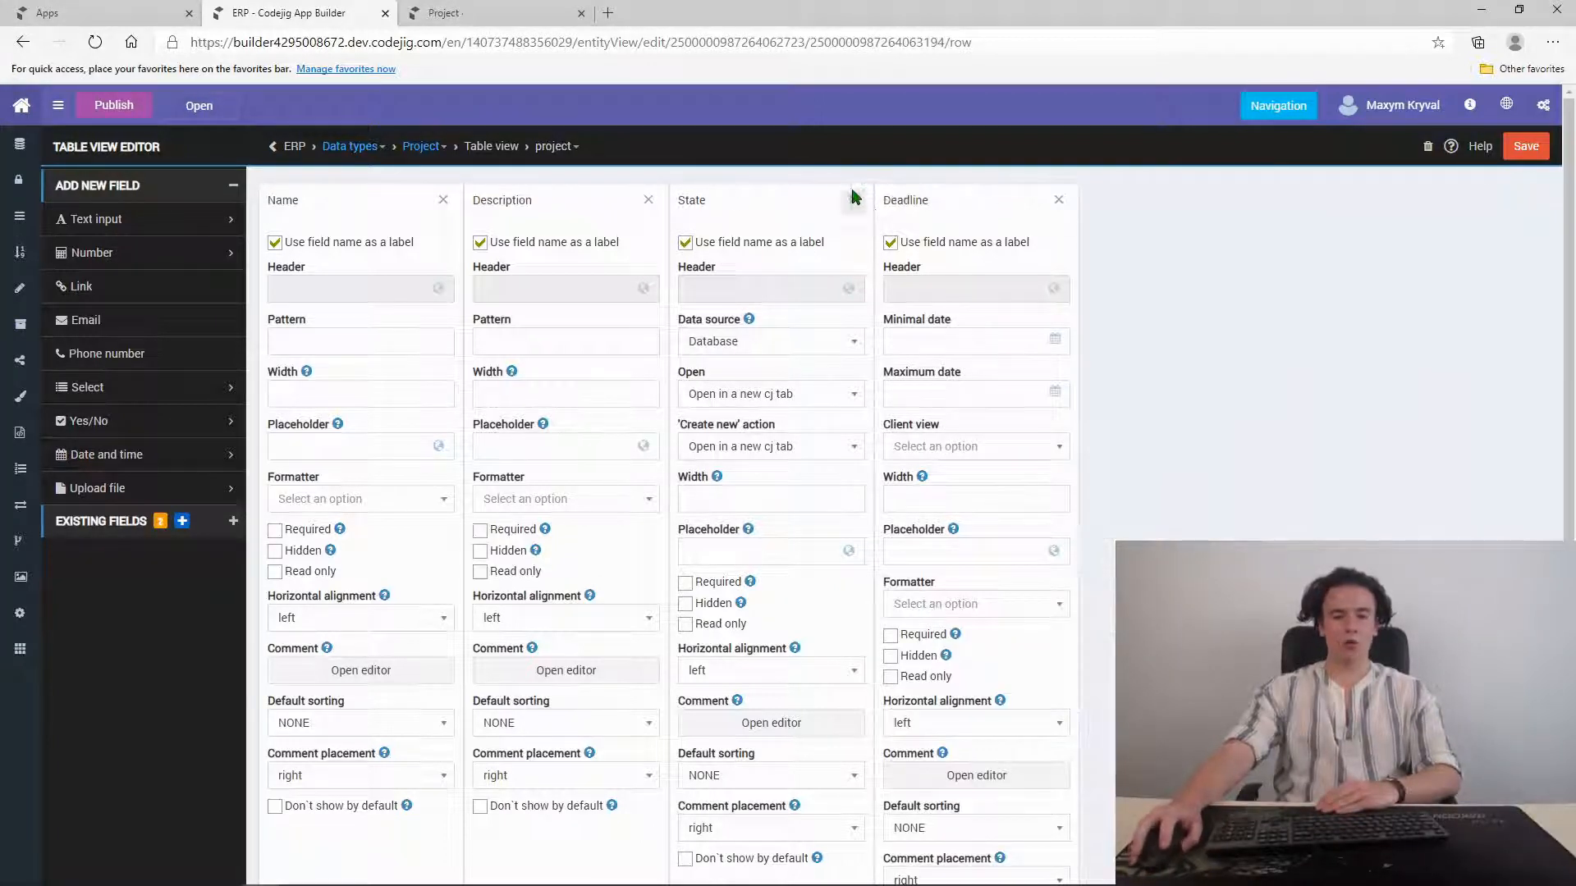
drag(608, 195, 1026, 240)
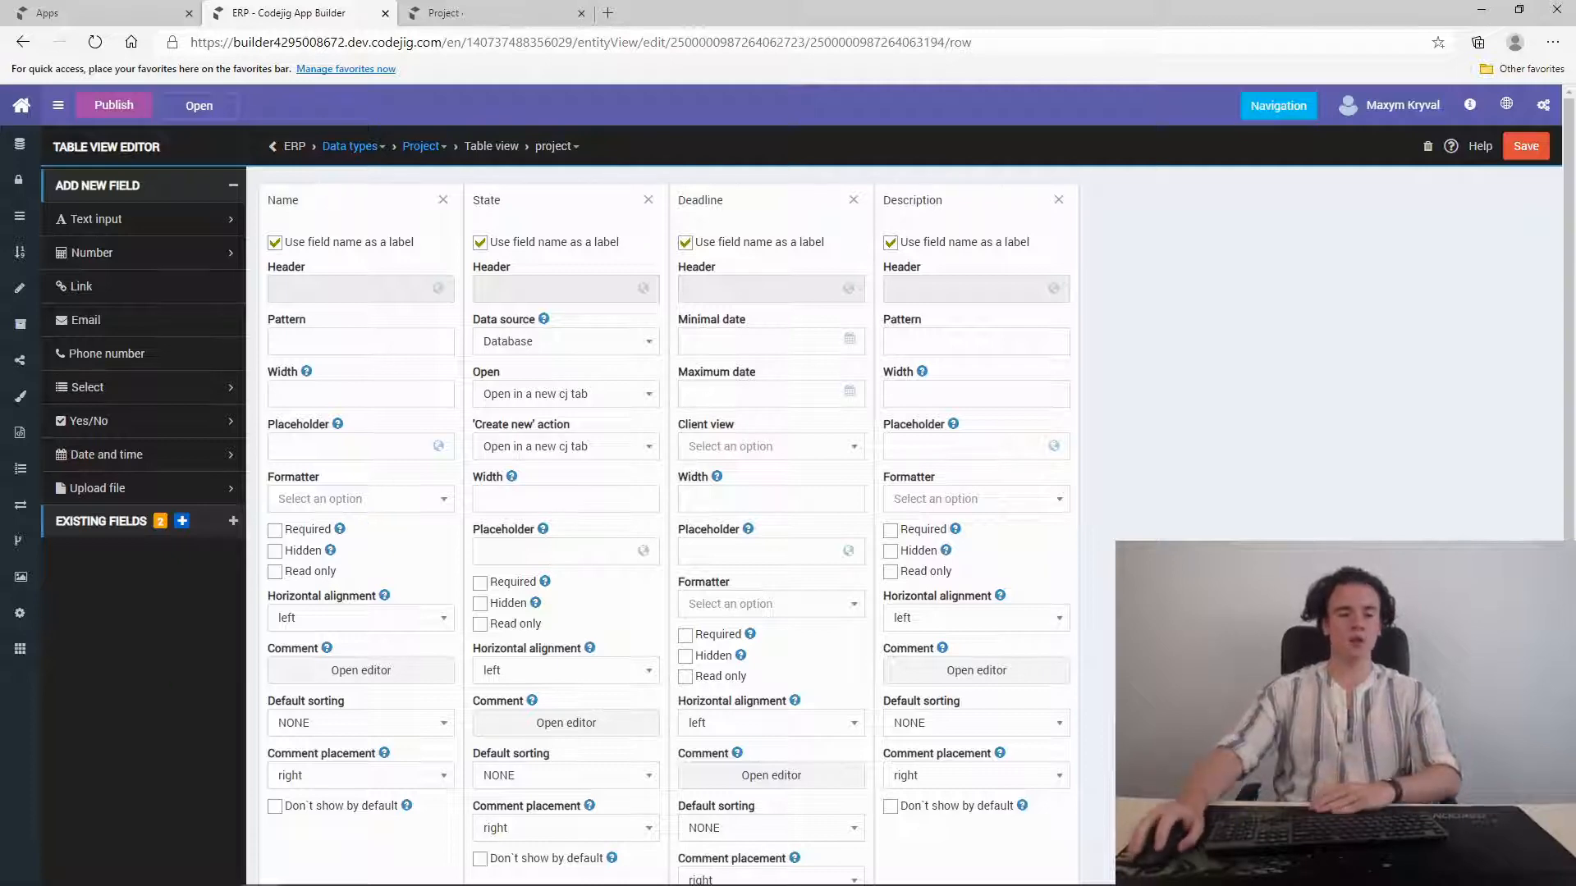
Step: Add the existing fields Priority and Starting date after the Description column in the table view
click(110, 532)
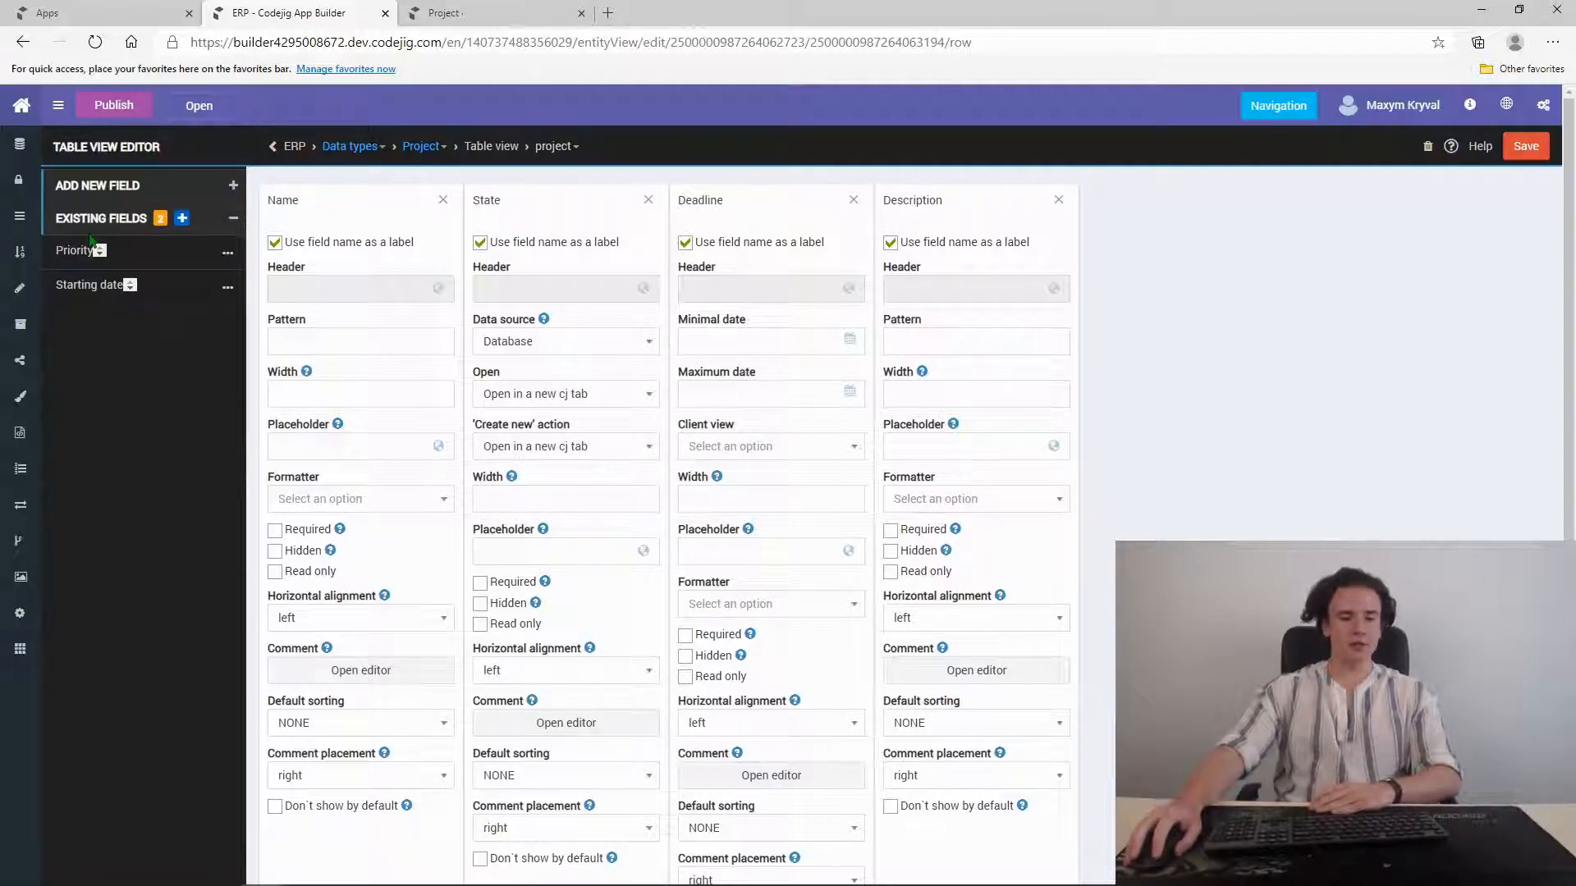
drag(90, 239, 1099, 211)
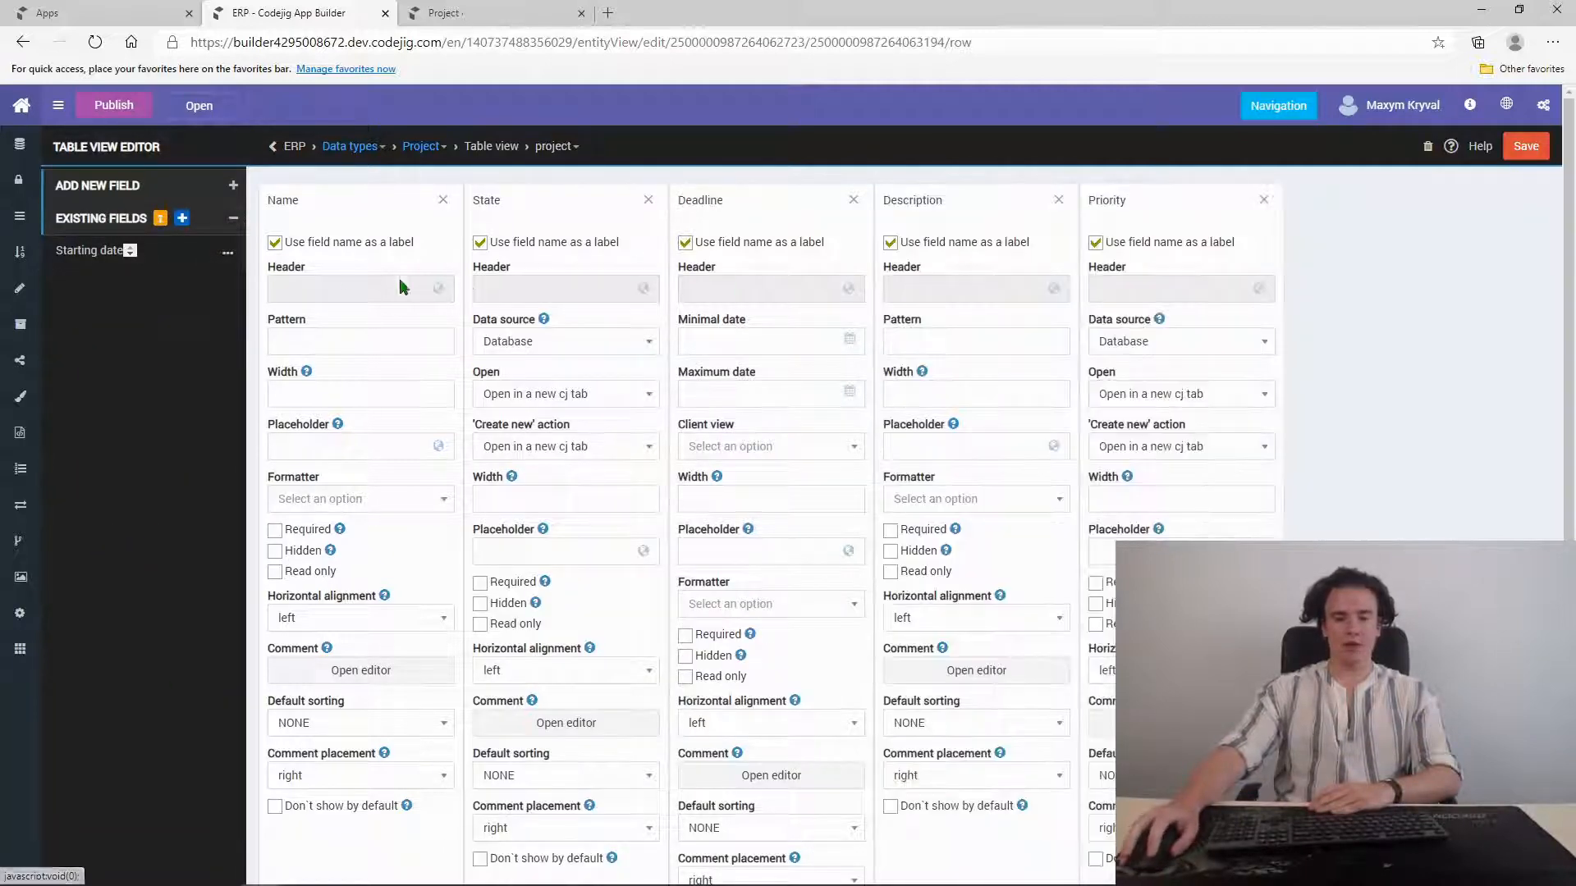
drag(90, 251, 1358, 210)
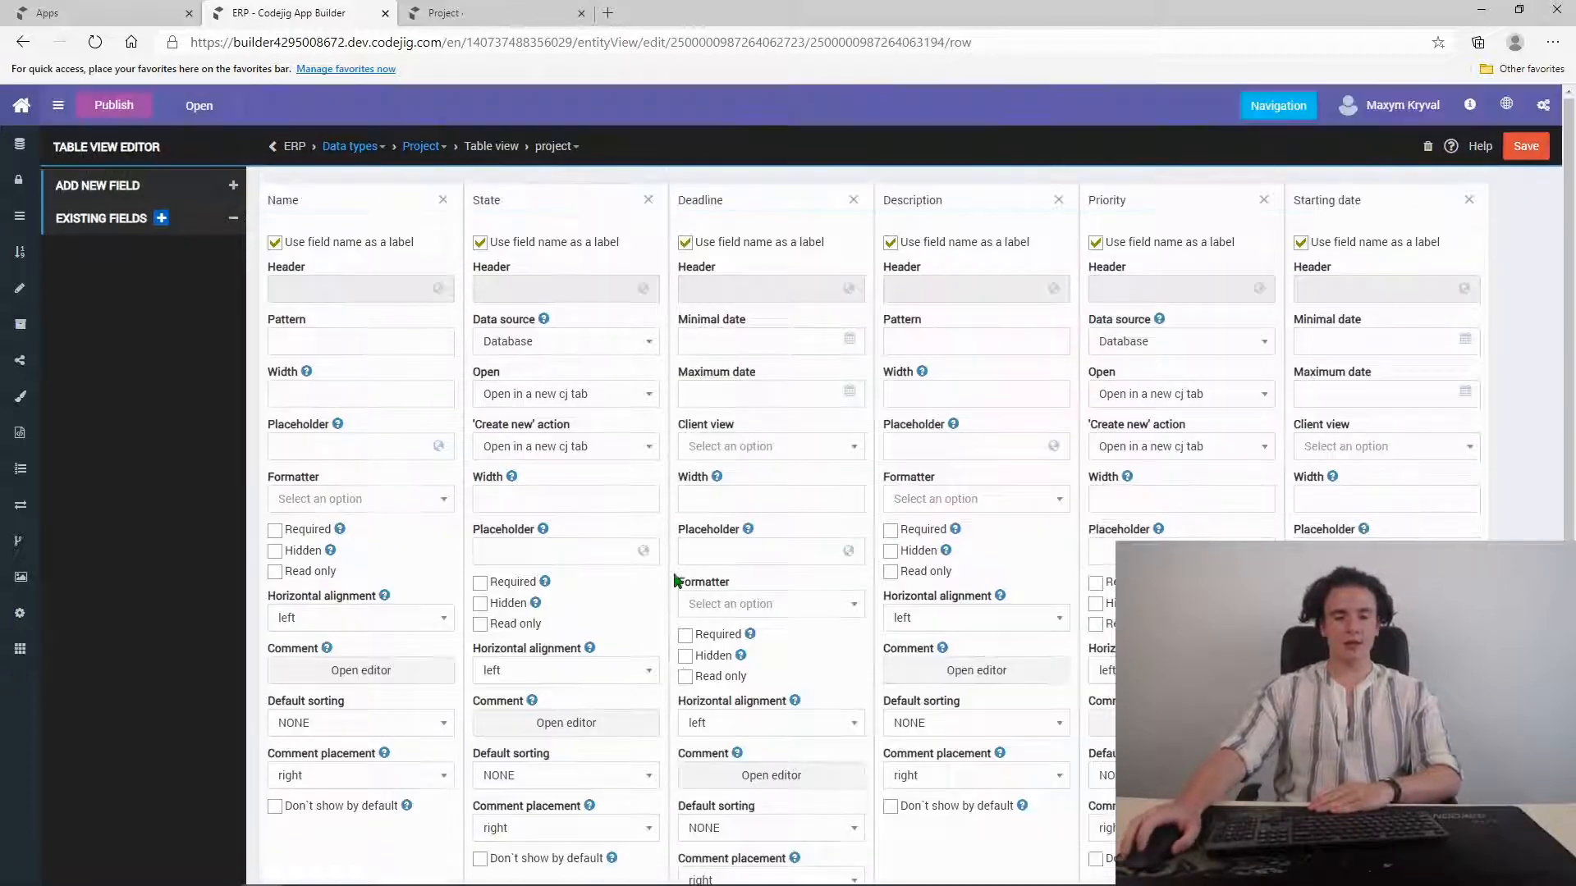
Step: Set Deadline, Description, Priority and Starting date not to show by default, then save the table view and publish the app
scroll(699, 566, down, 1)
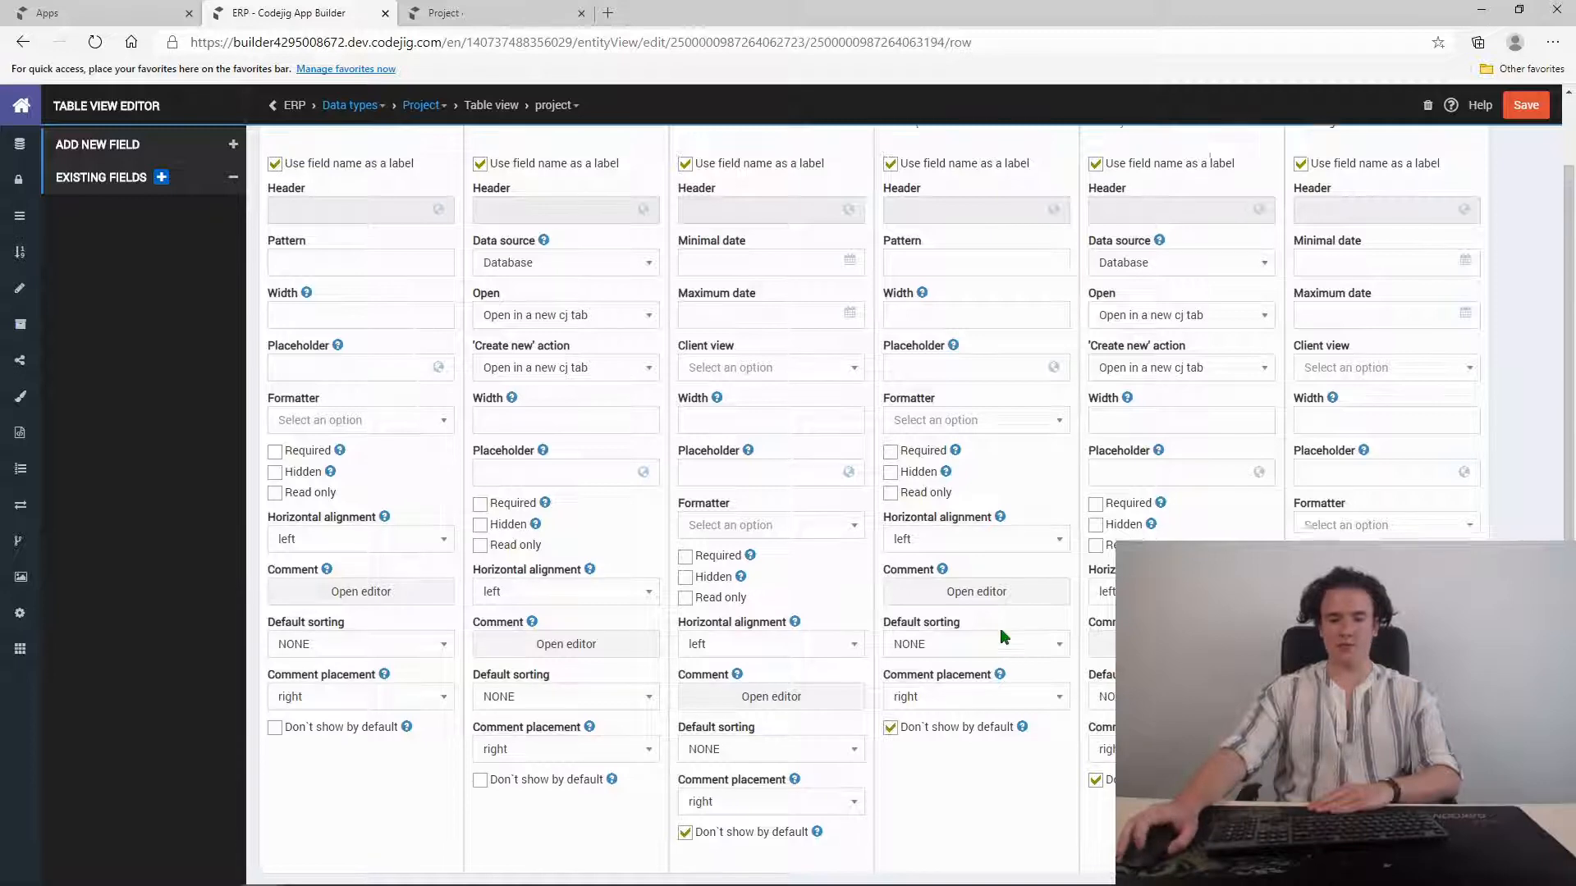
scroll(410, 238, up, 1)
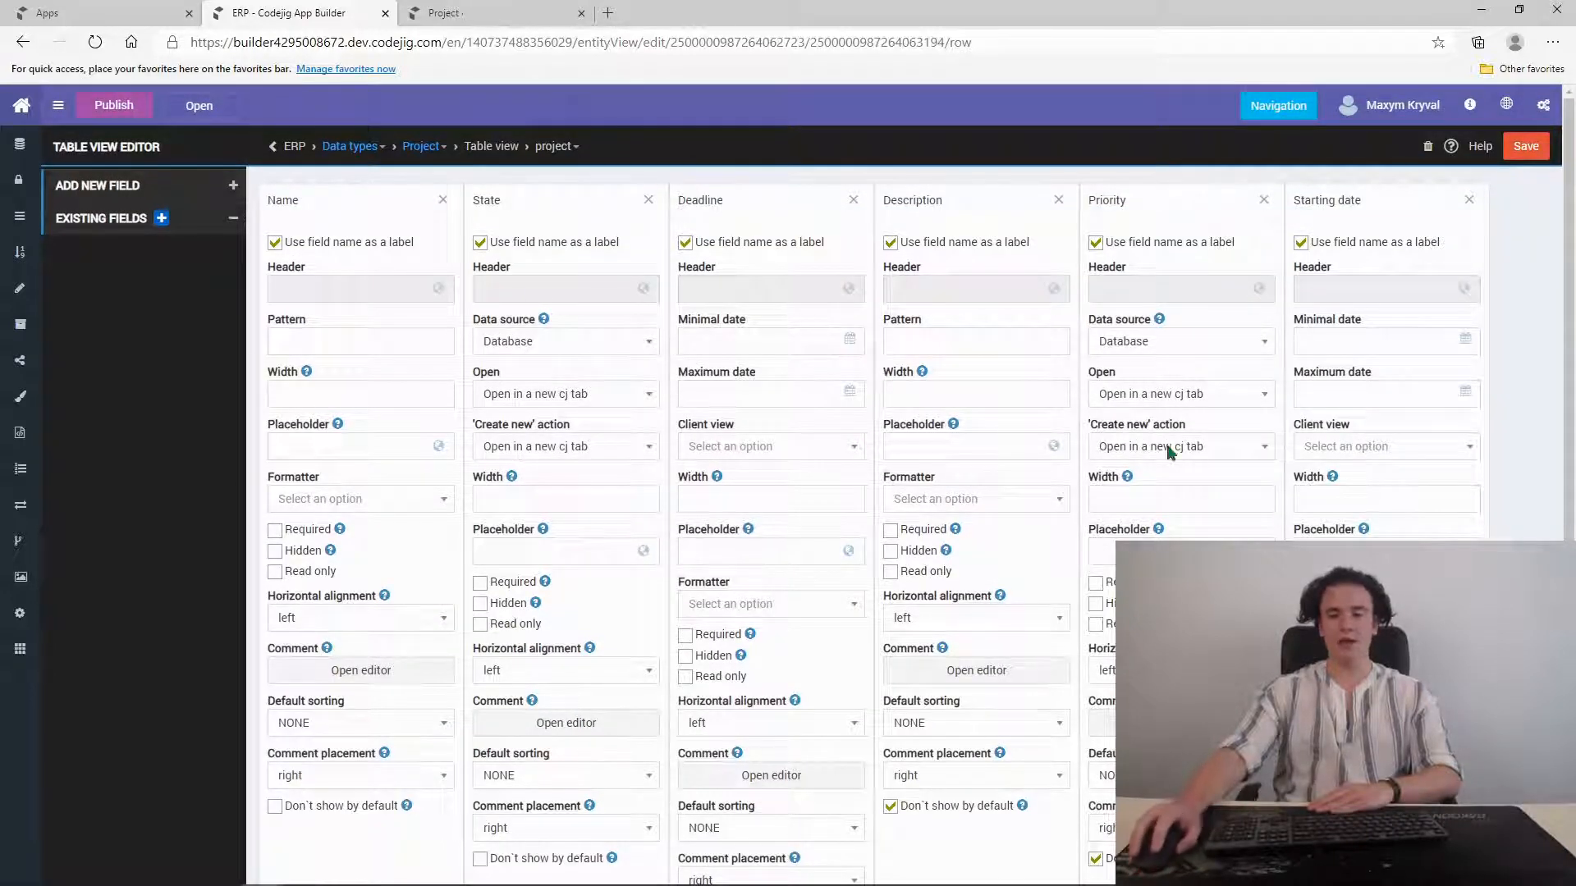
click(1525, 148)
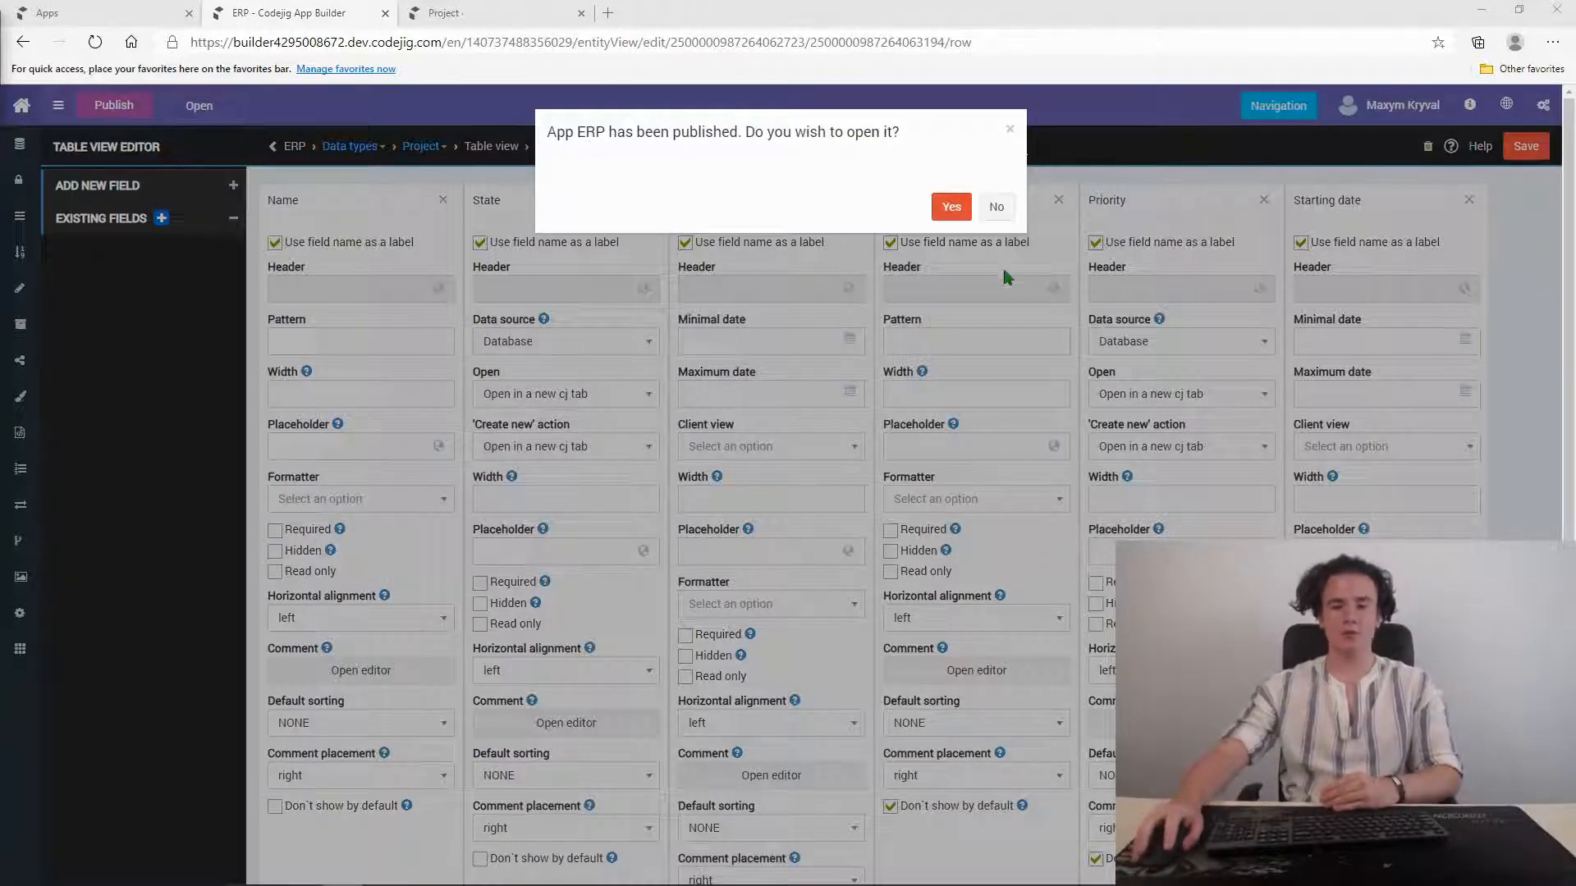
Step: Open the published ERP app and show the Deadline and Priority columns in the Project list
click(956, 208)
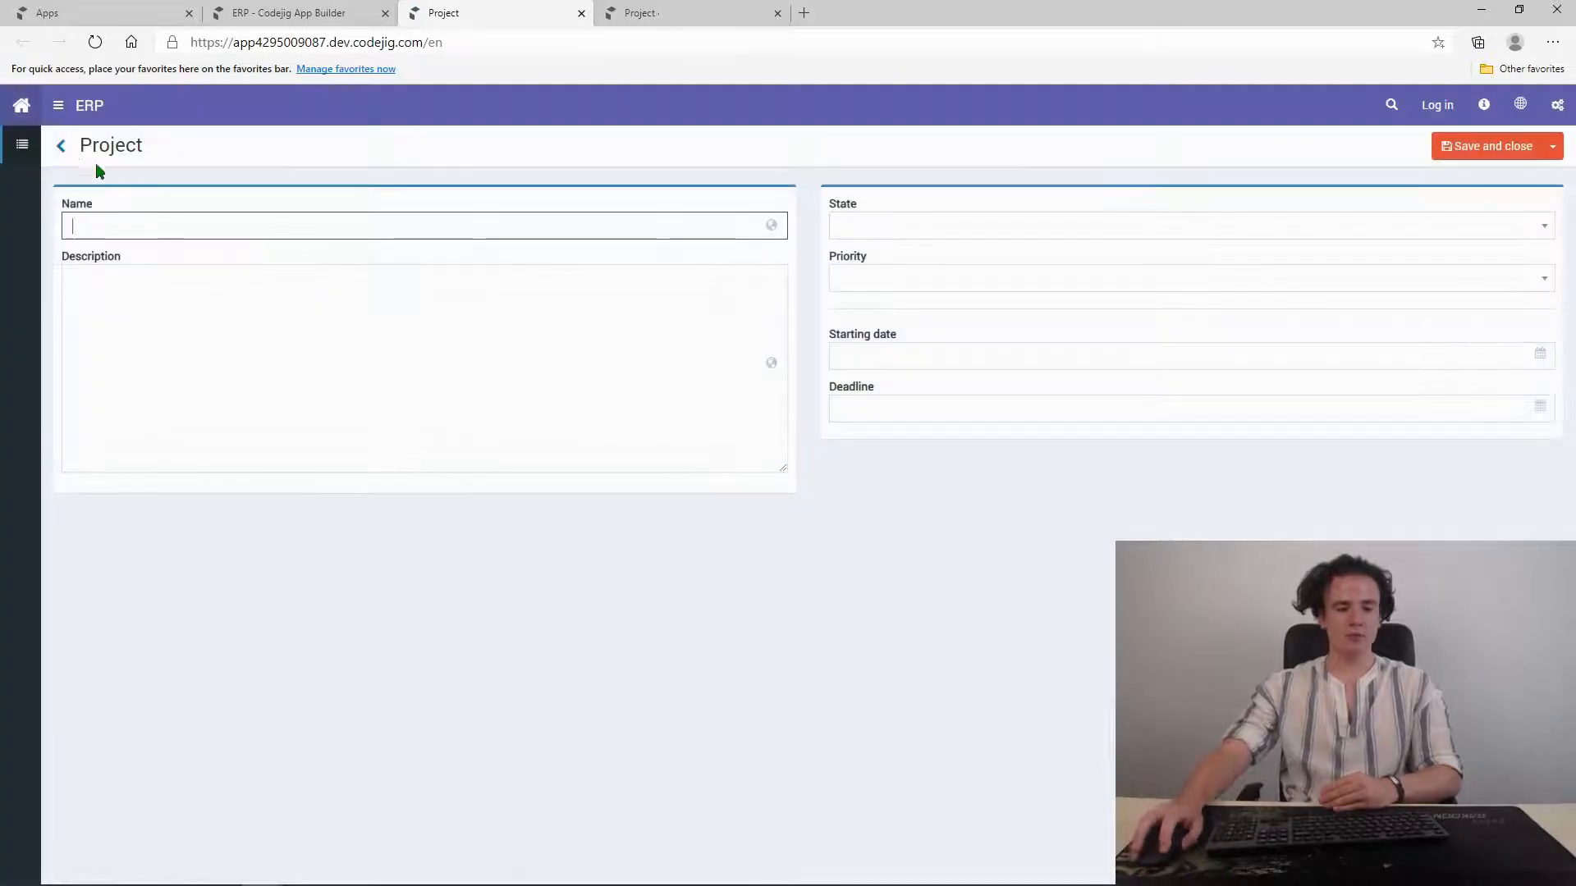
click(63, 148)
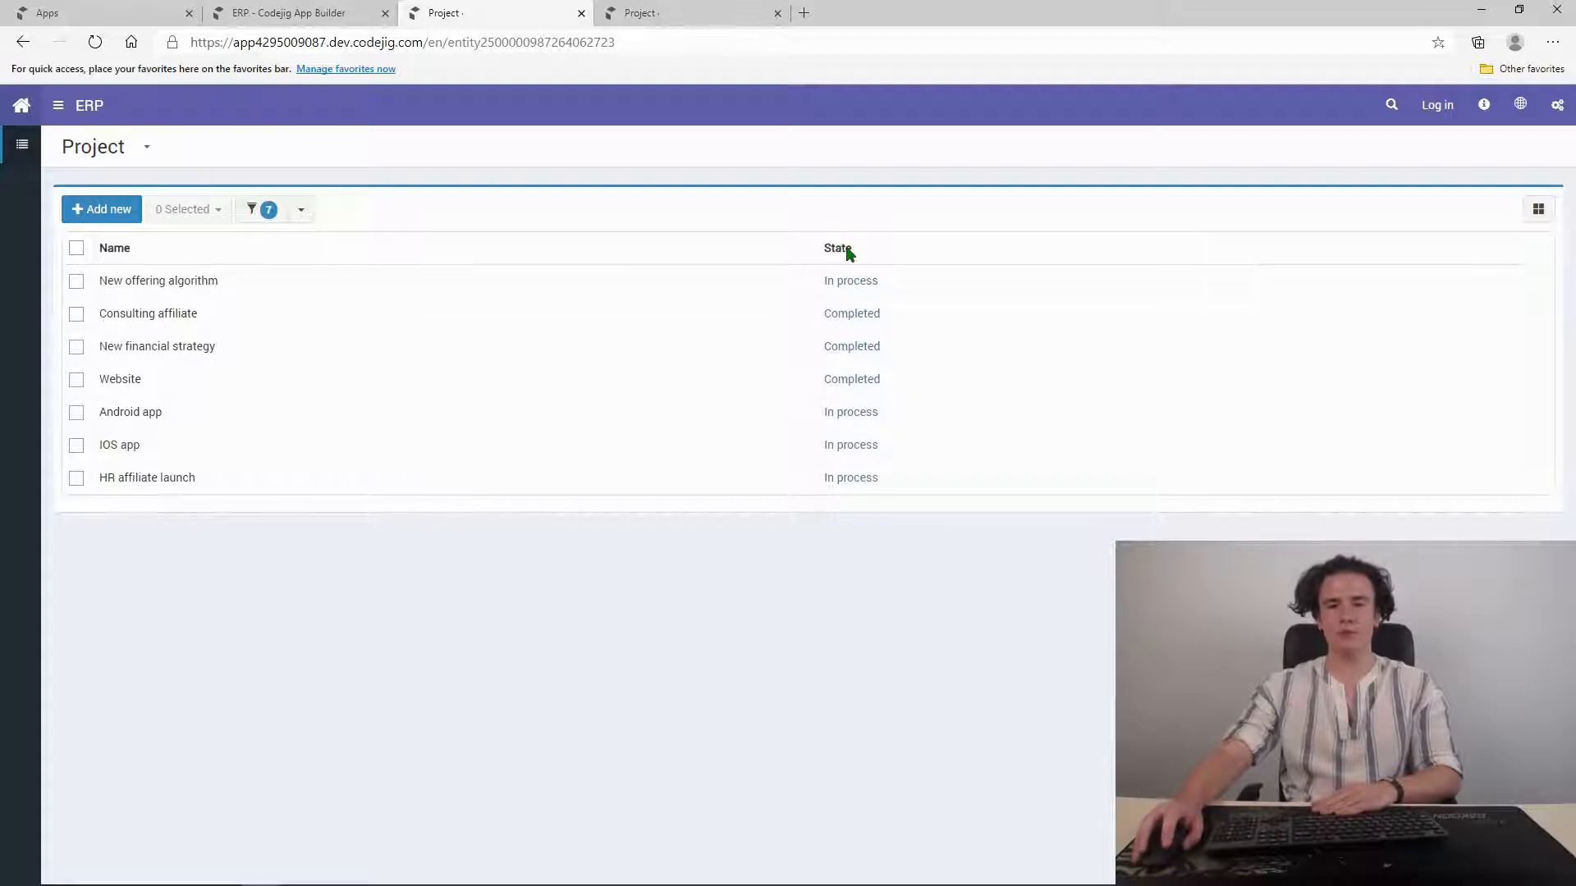
click(1540, 212)
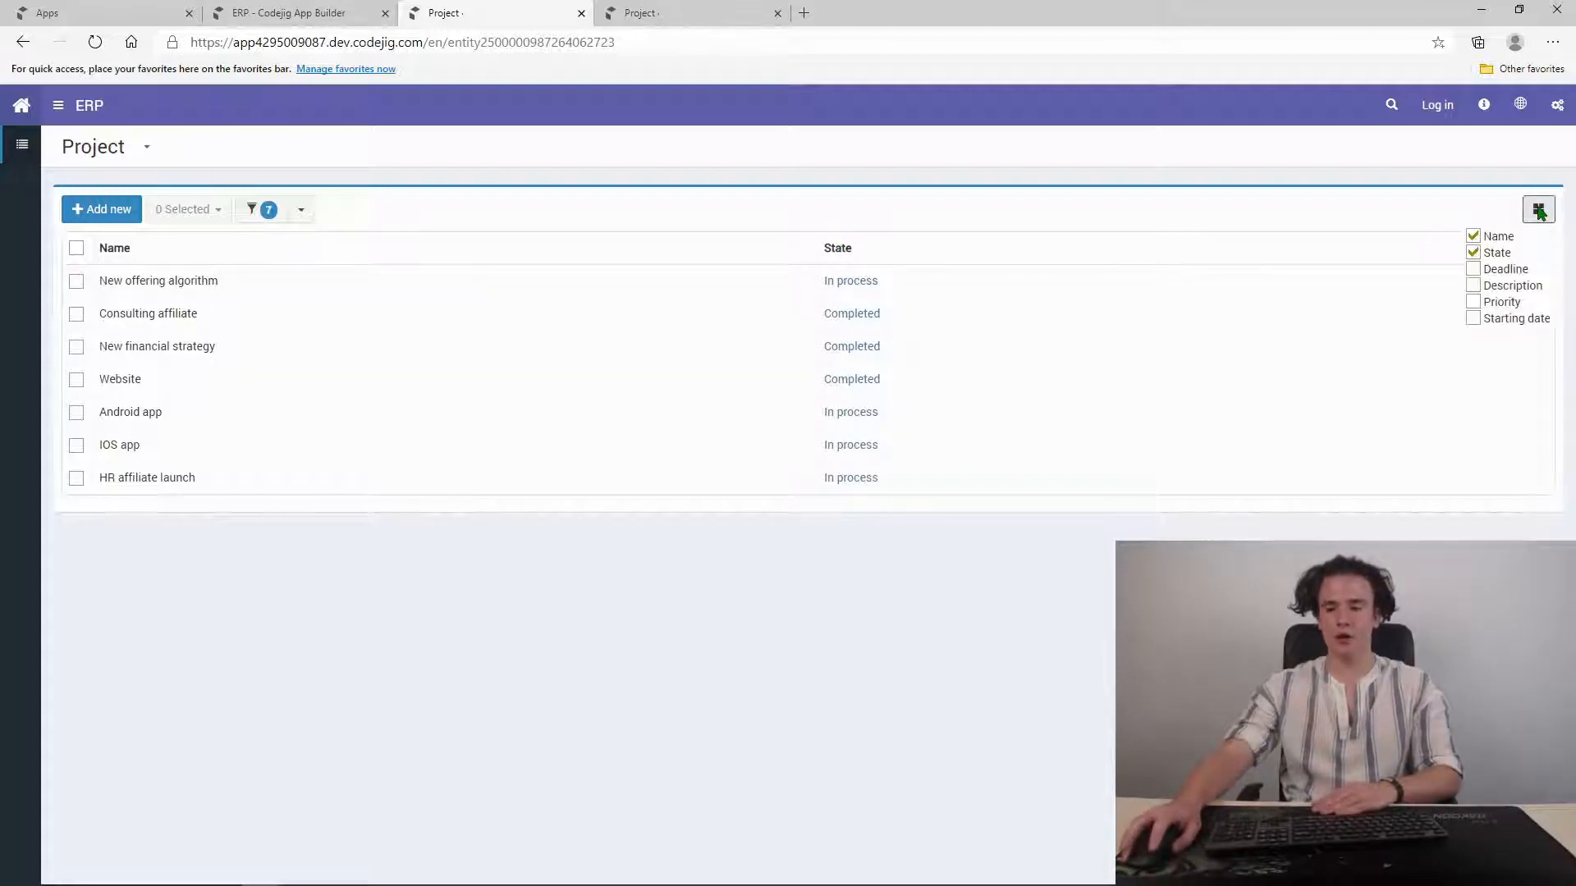
click(1474, 270)
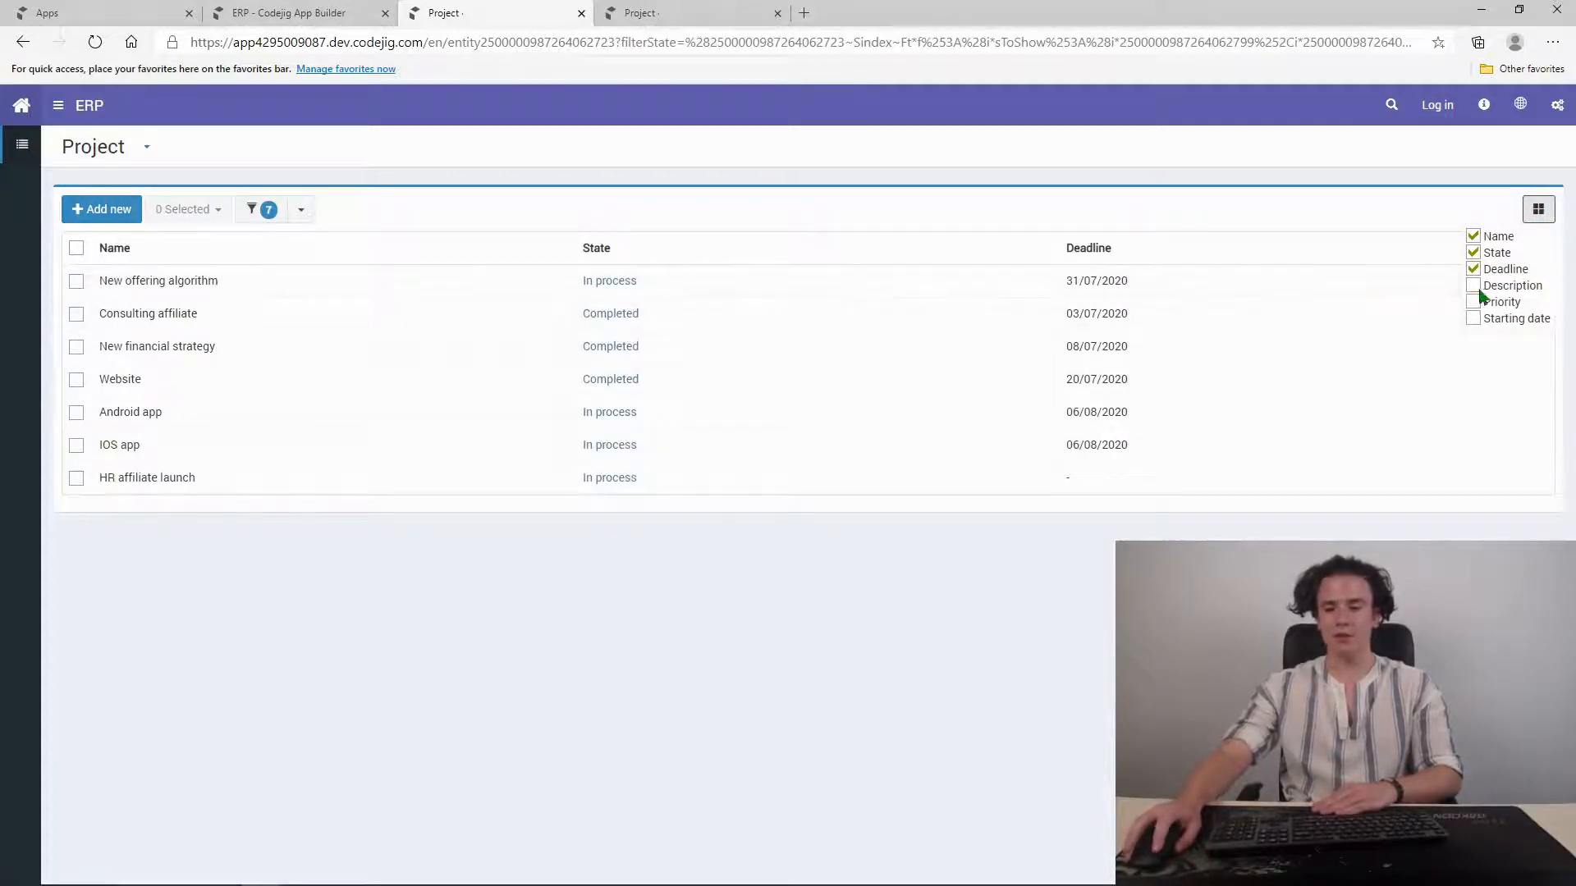
click(1482, 304)
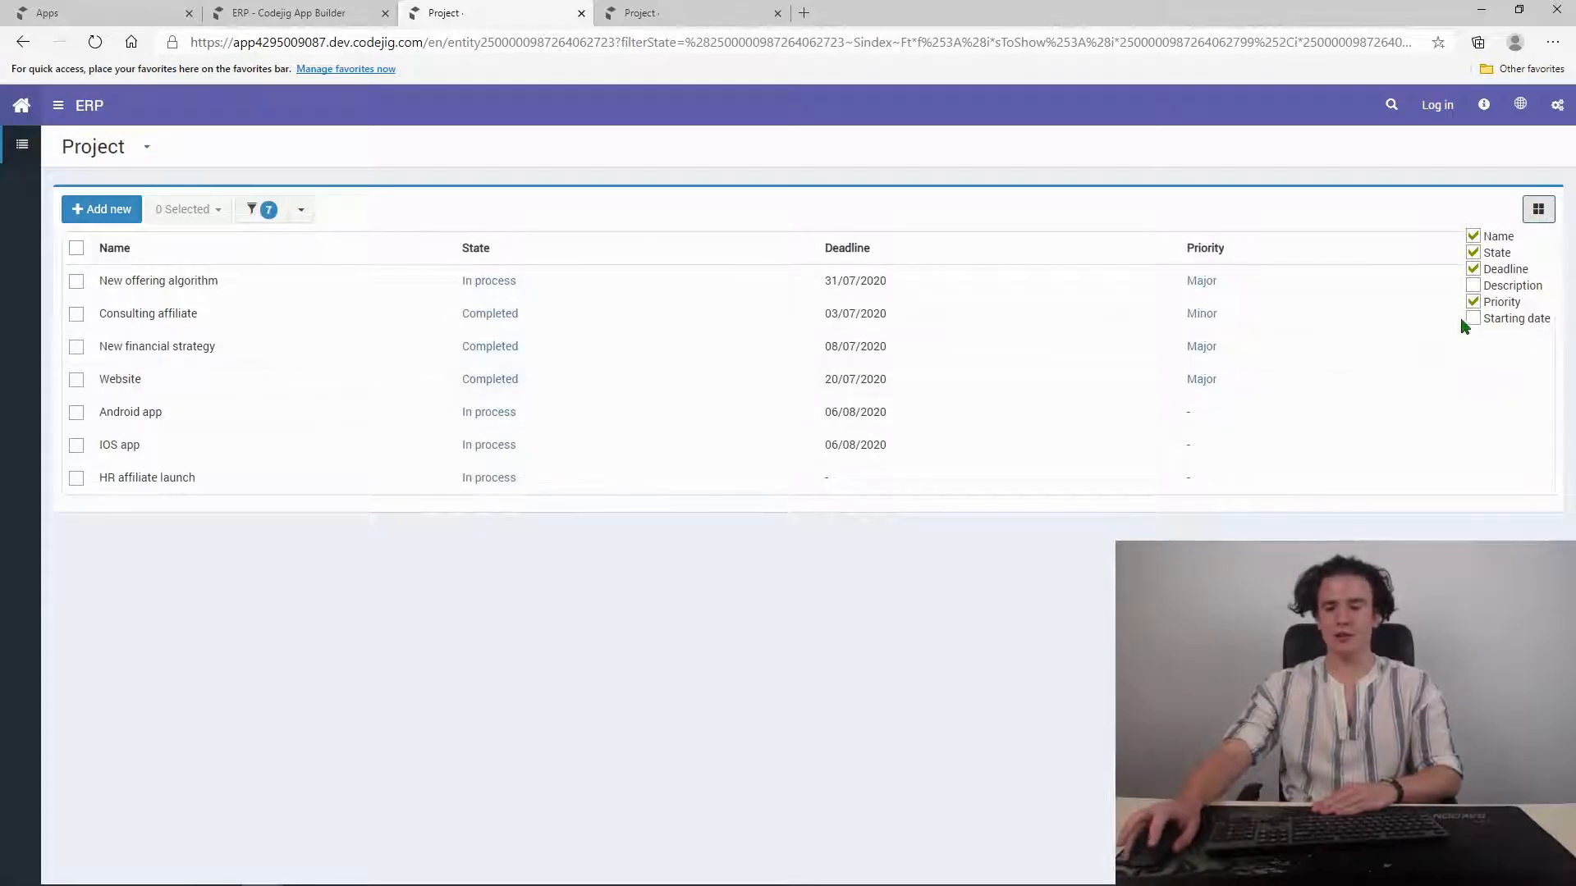
click(1537, 209)
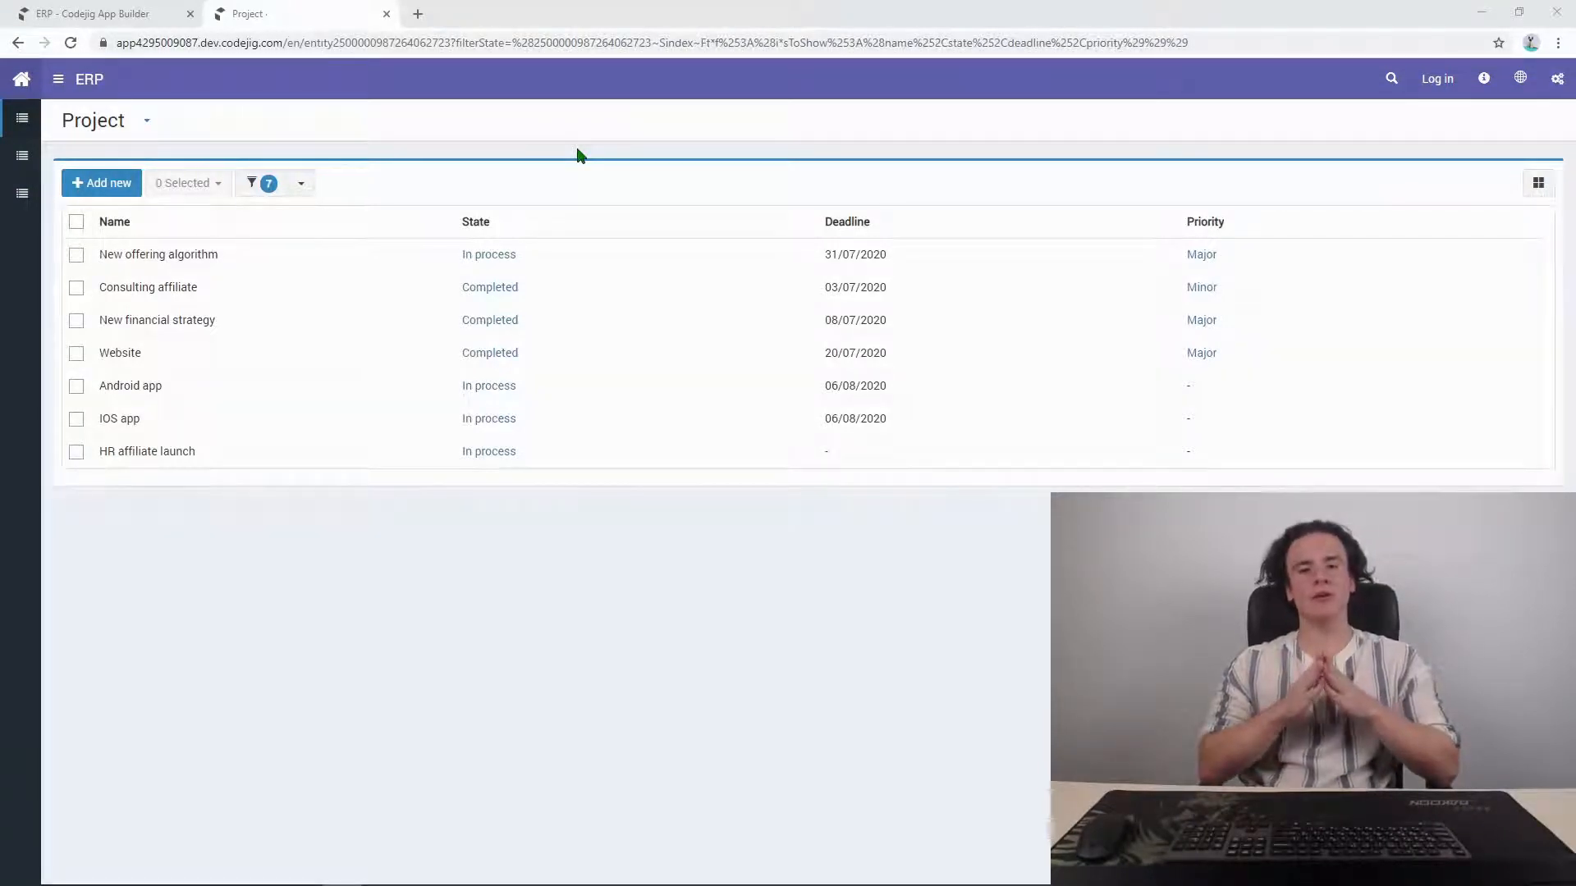
Step: Open the New offering algorithm project and examine its Task and Project files tables
click(371, 255)
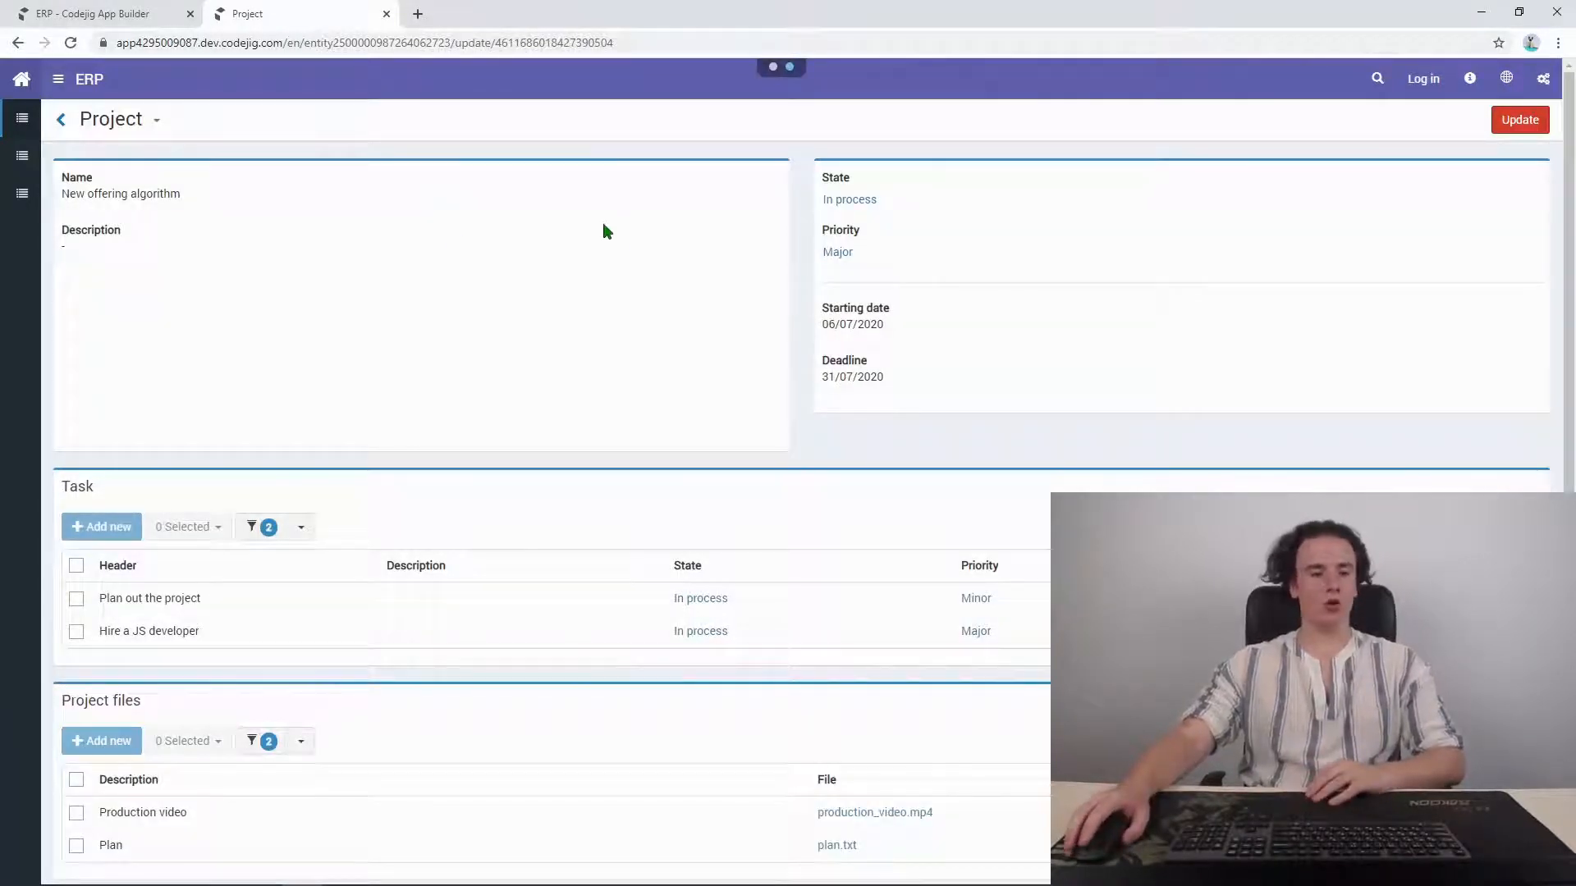
scroll(612, 282, down, 1)
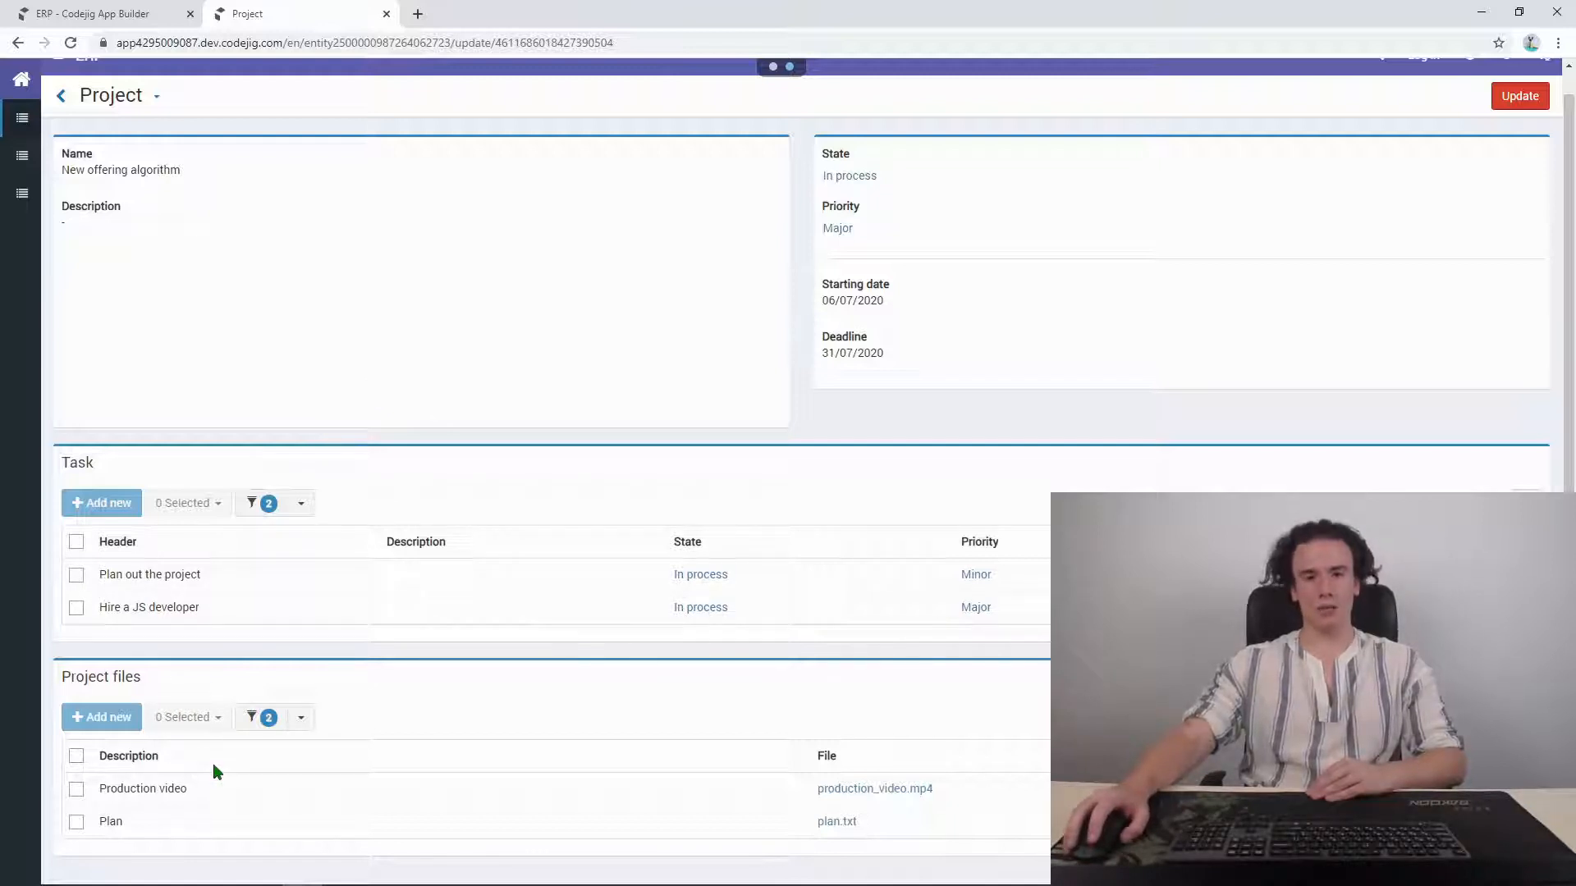
scroll(228, 657, up, 1)
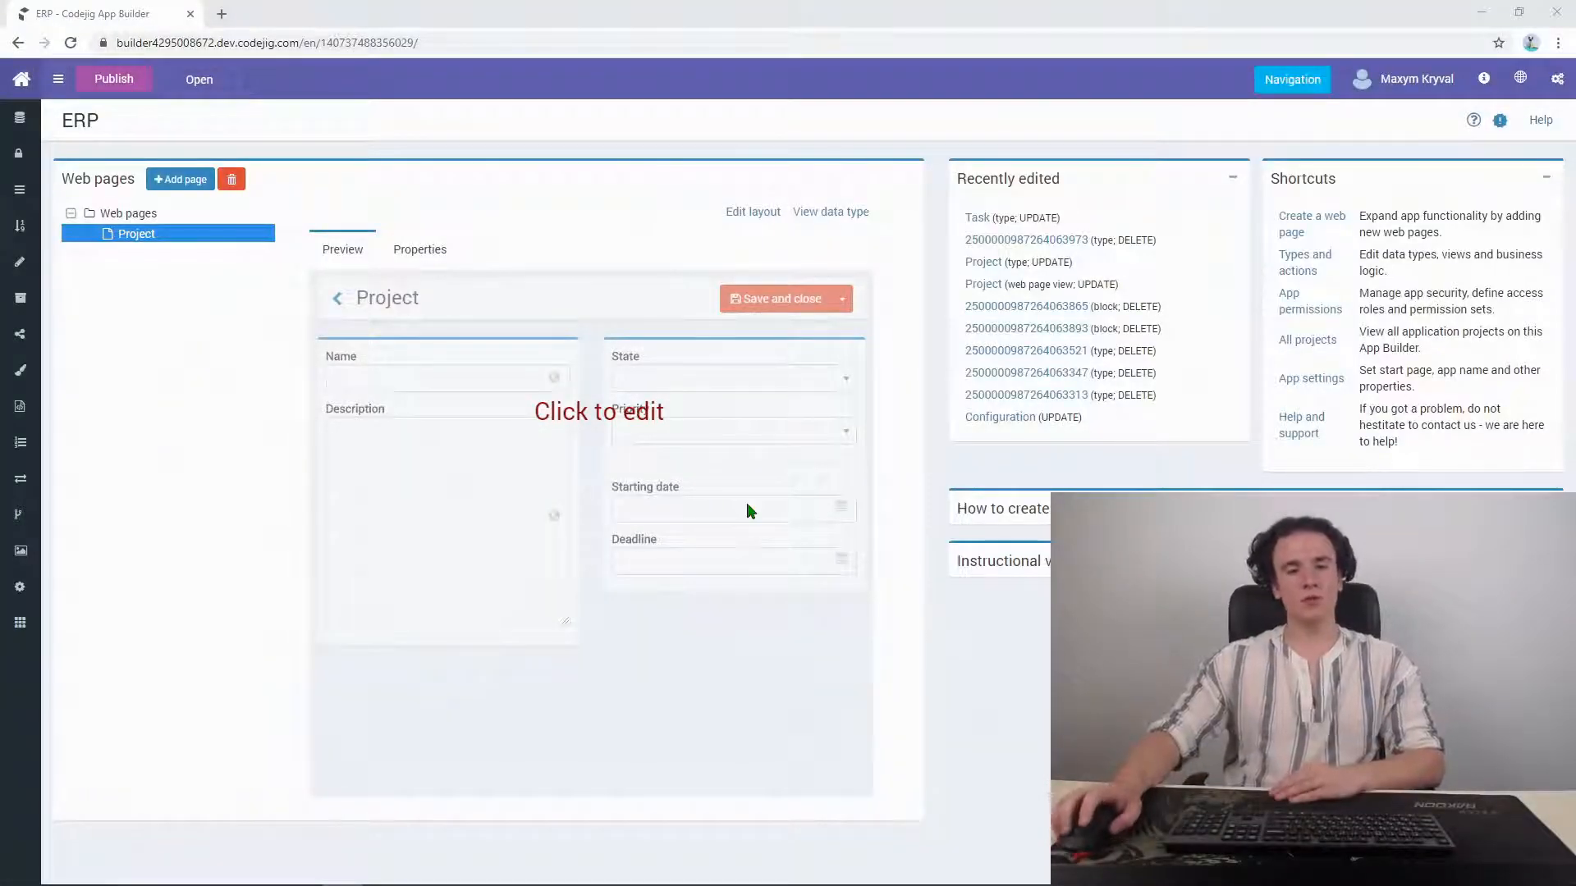
Step: Review the fields of the Task data type in the app builder and return to the data types list
click(21, 119)
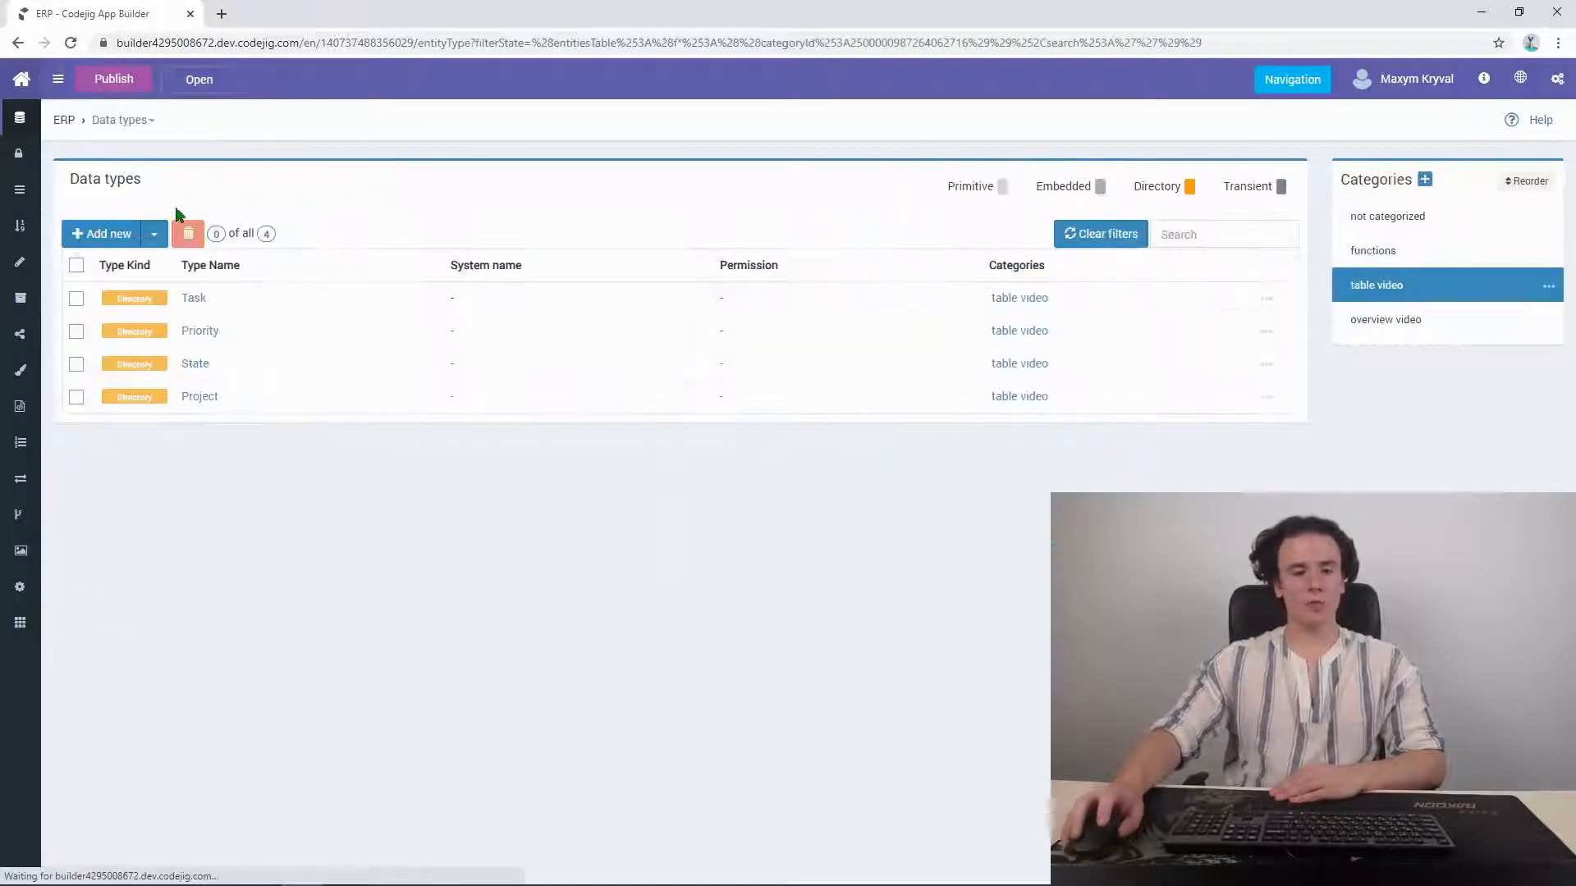
click(201, 300)
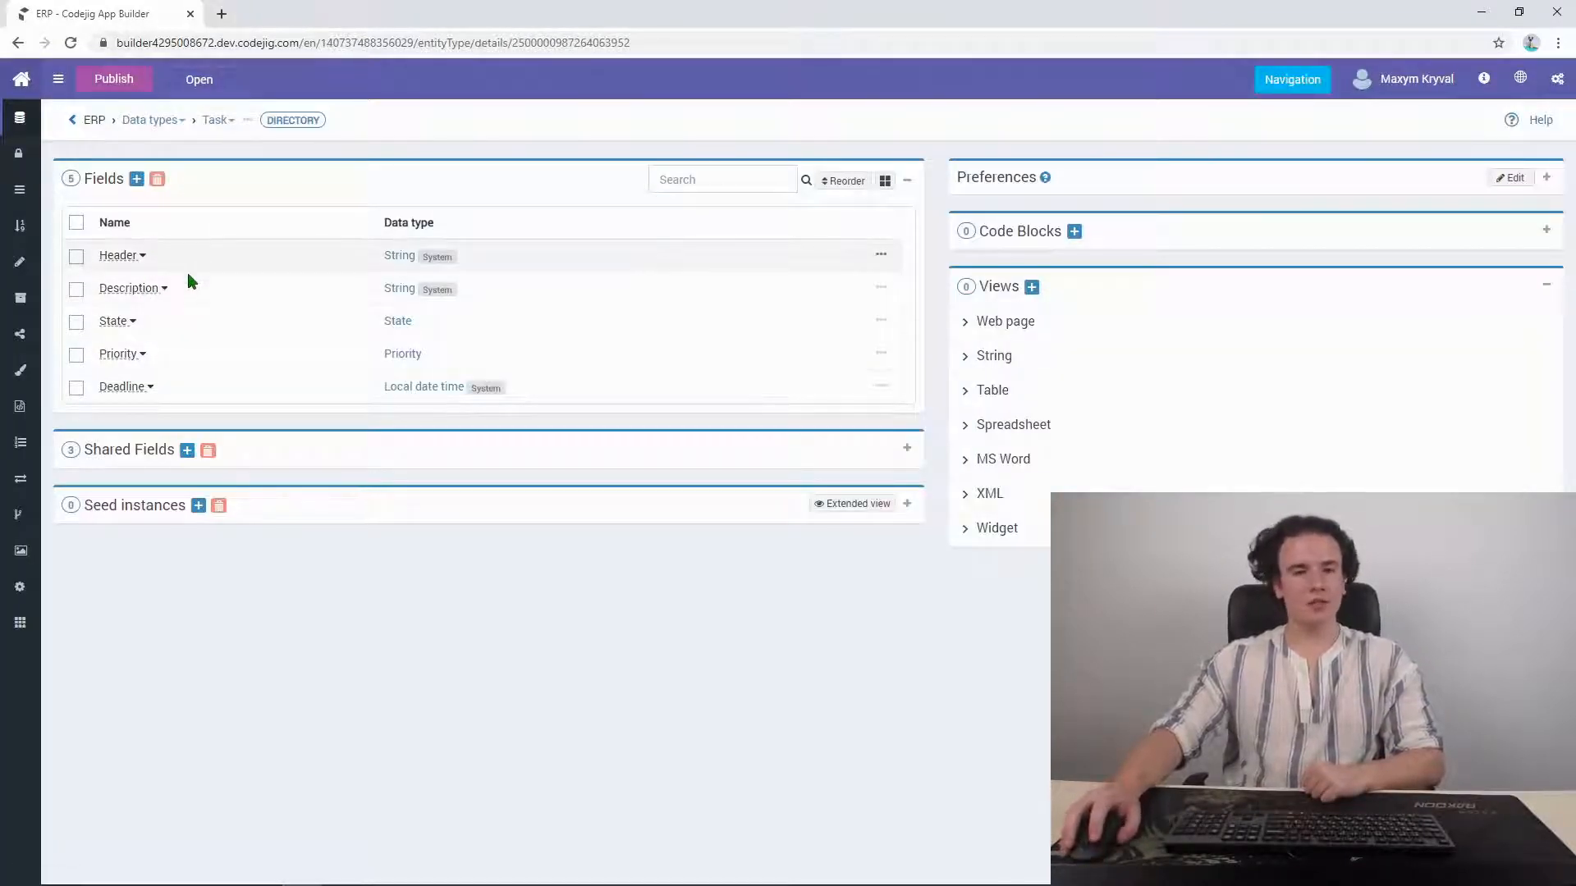
click(73, 121)
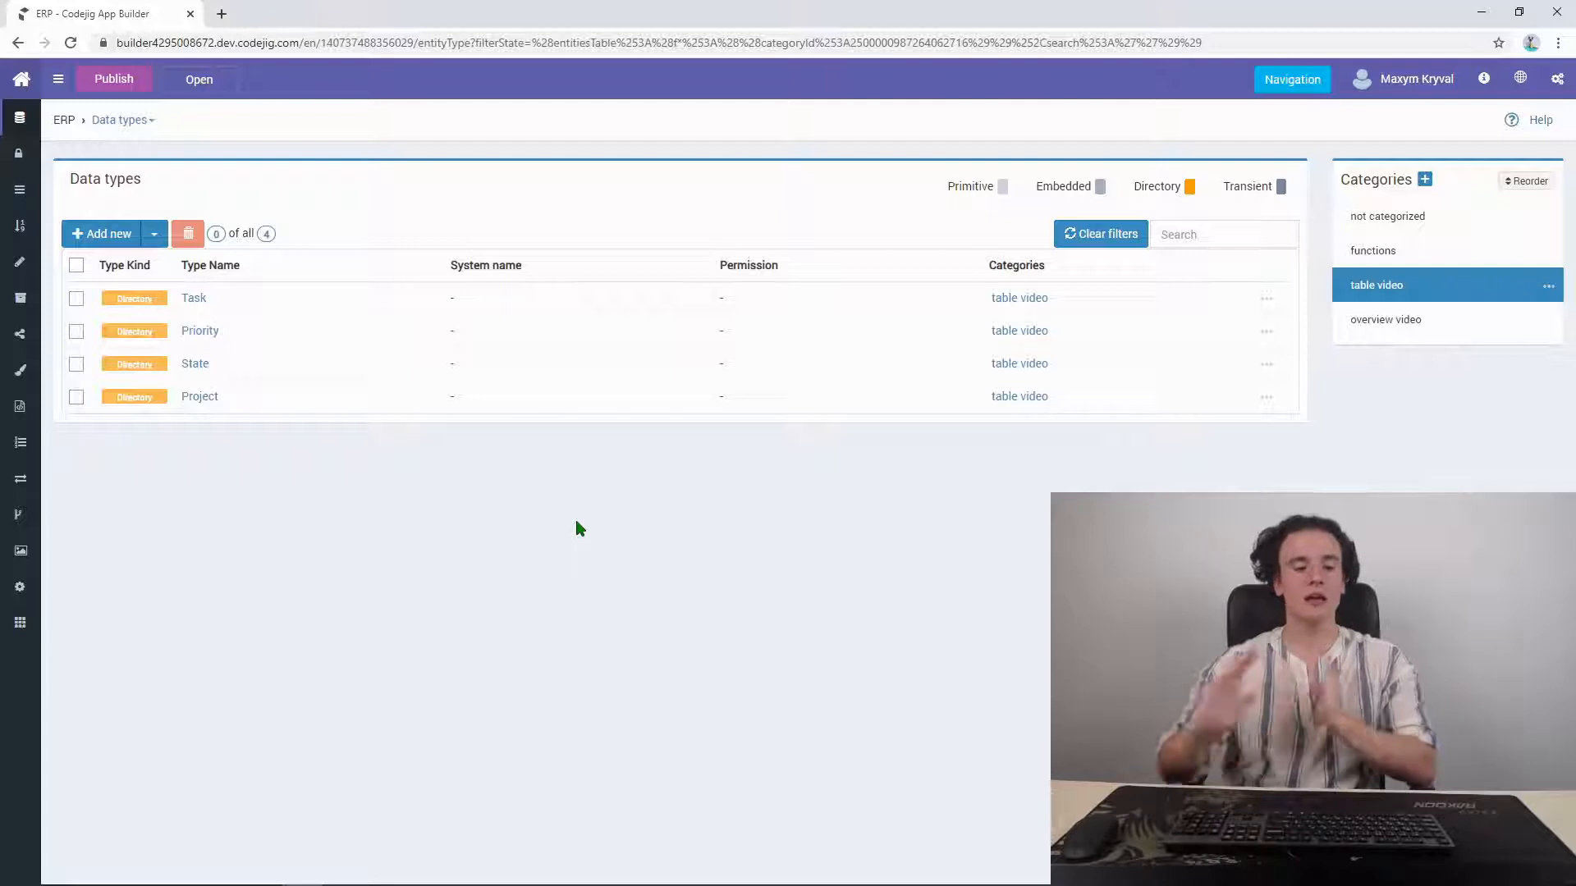
Step: Add a collection field named "Tasks" with the data type Task to the Project data type
click(200, 397)
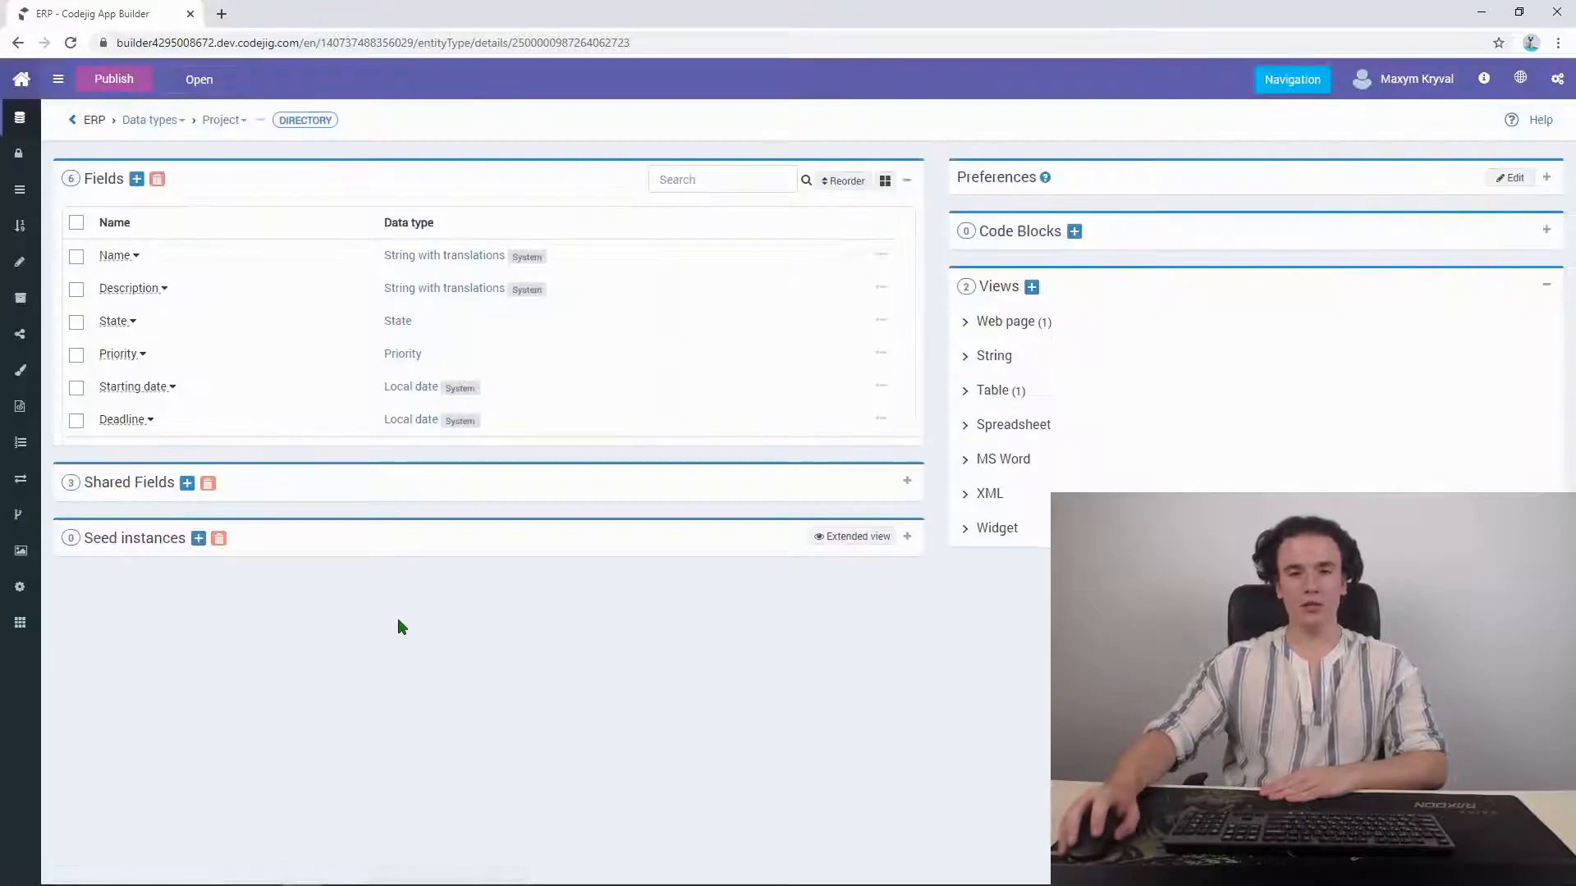
click(137, 180)
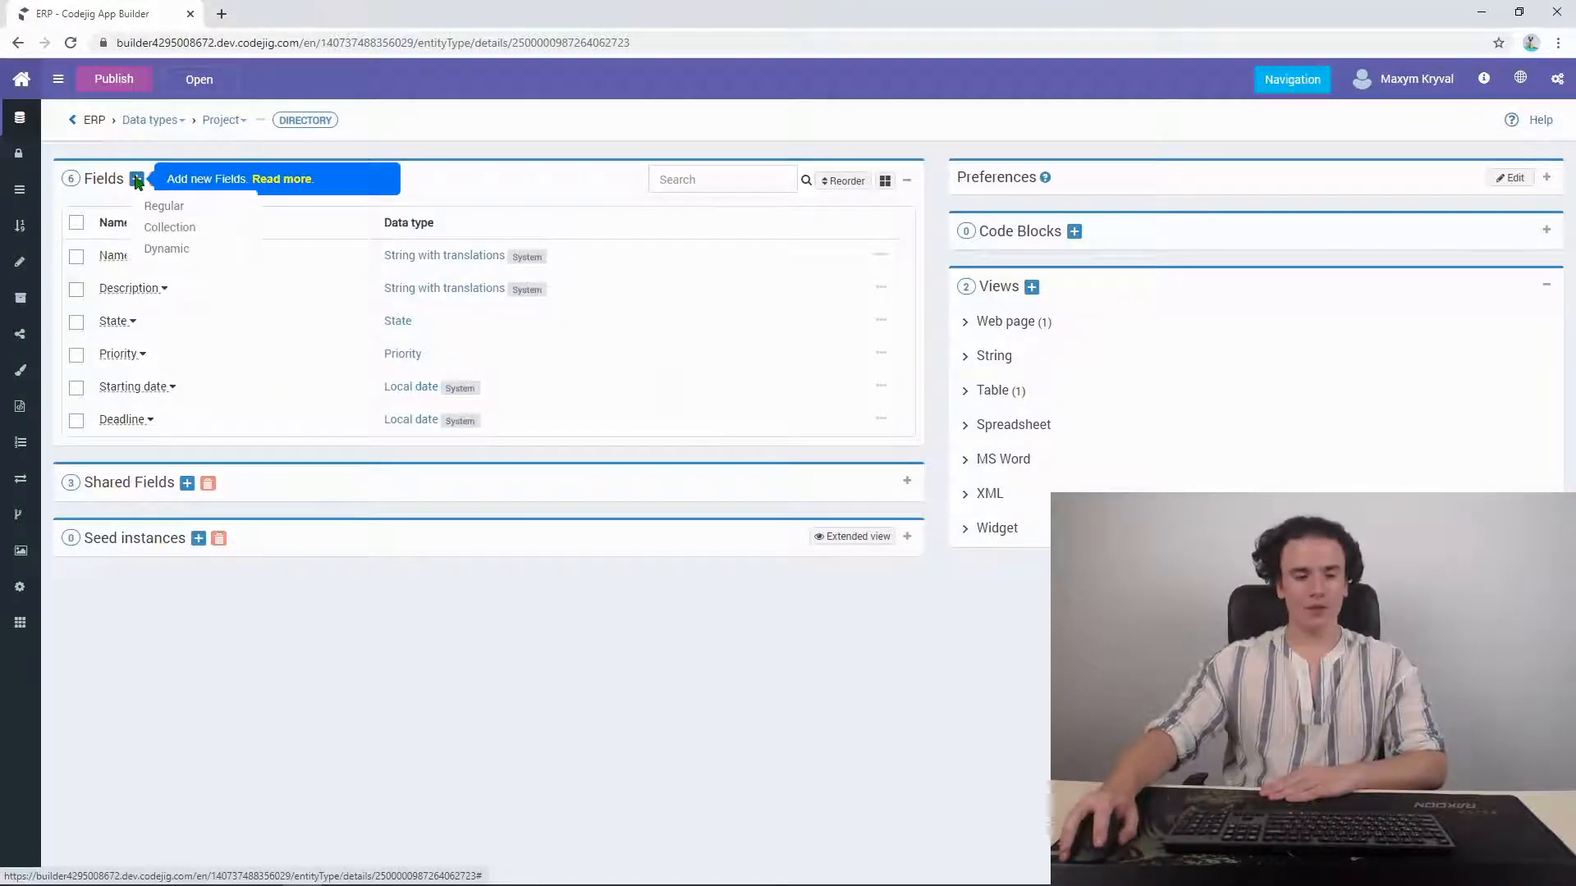
click(169, 230)
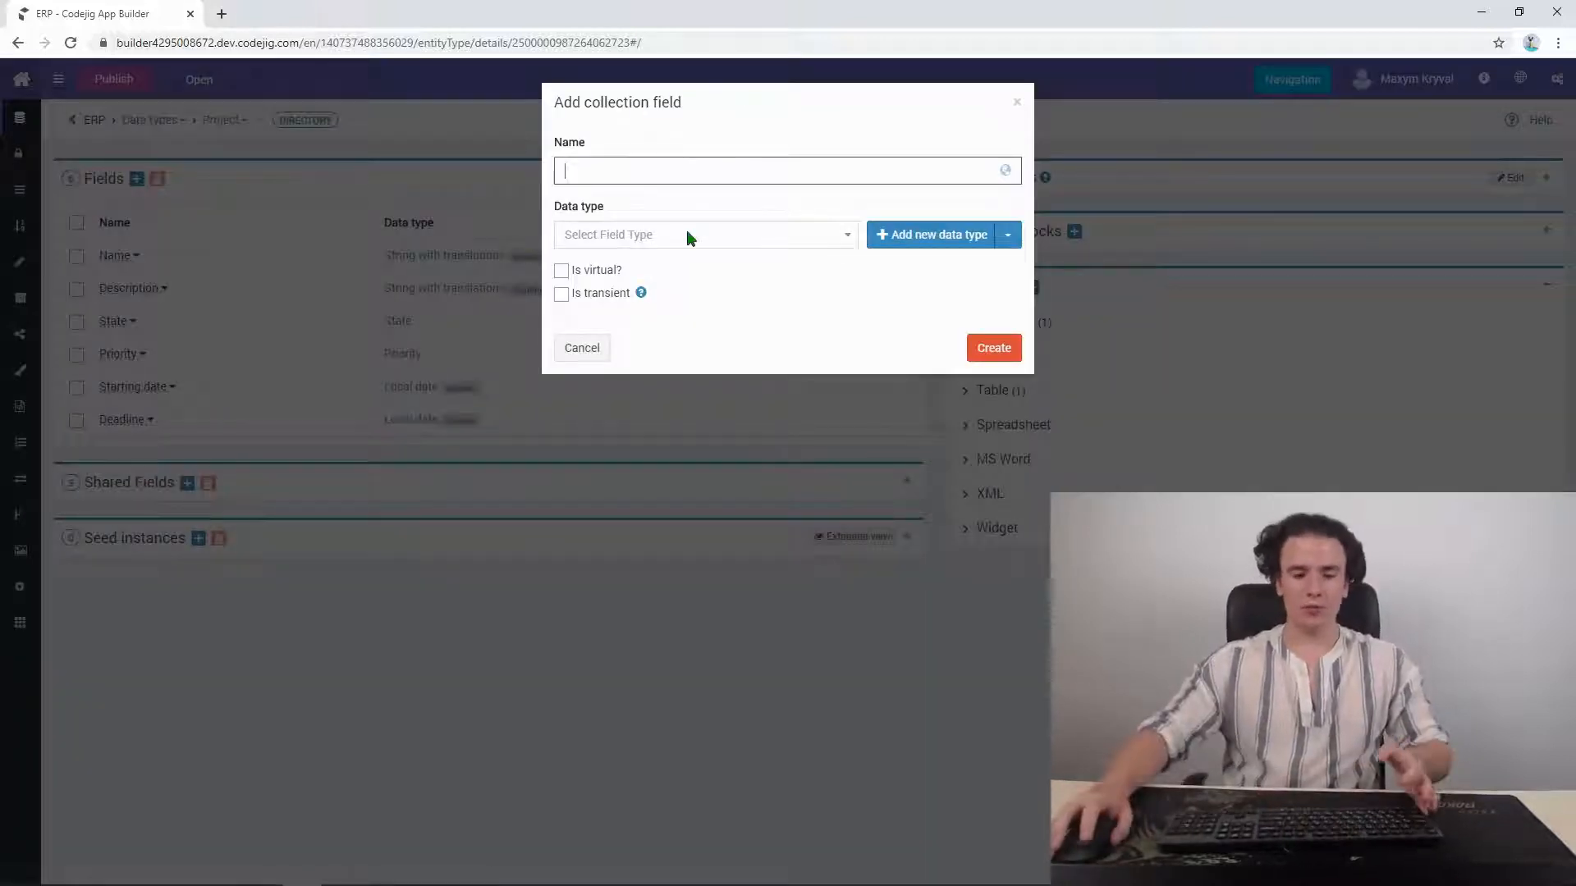
text(Task)
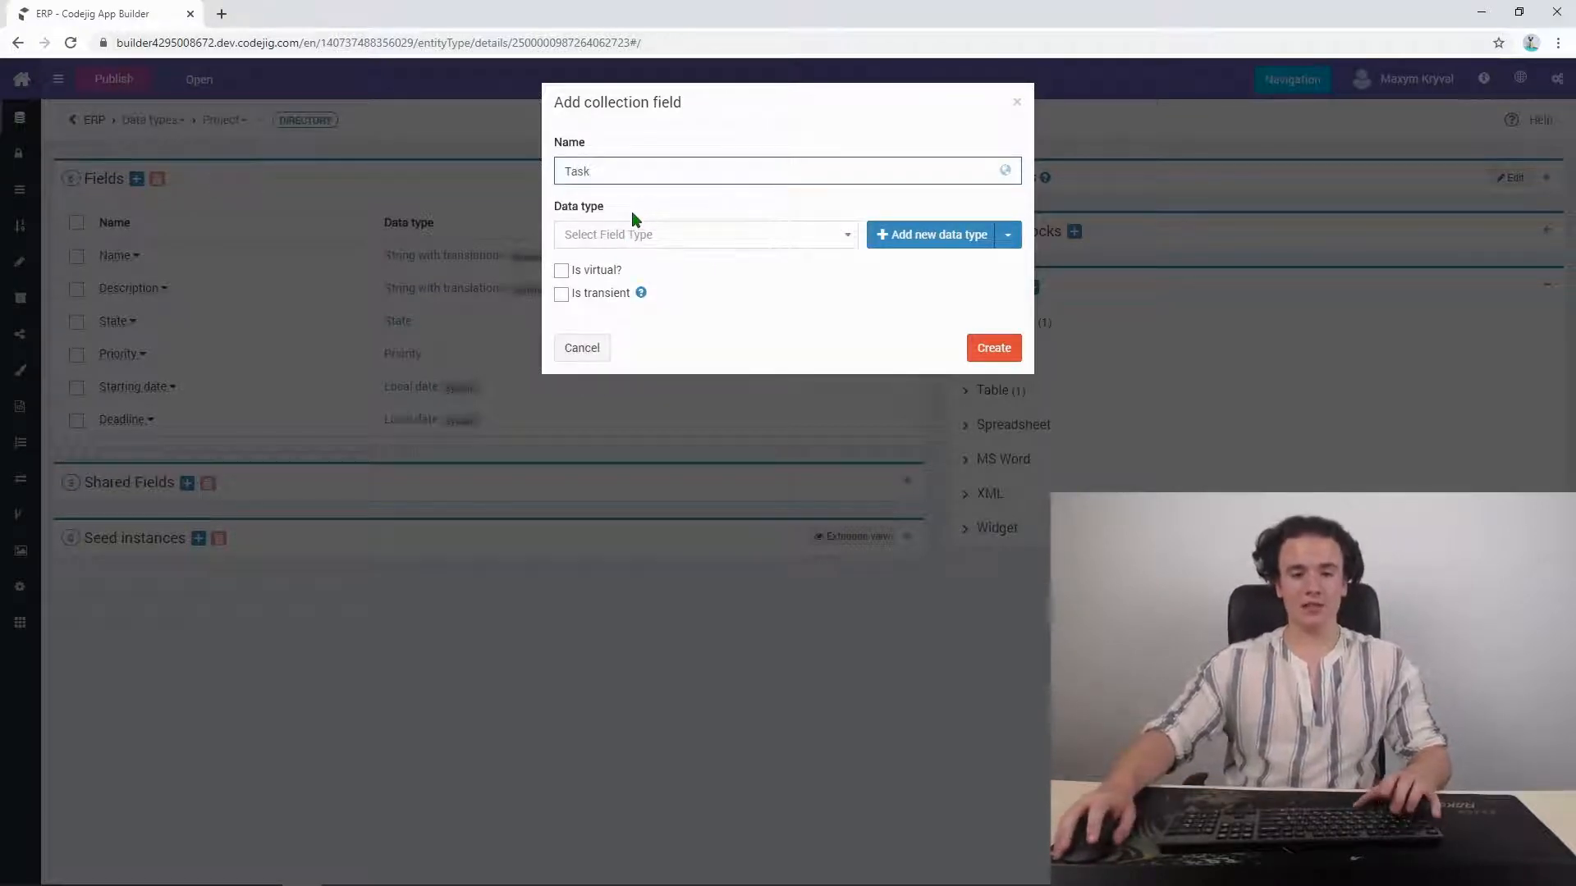
text(s)
click(621, 235)
text(Task)
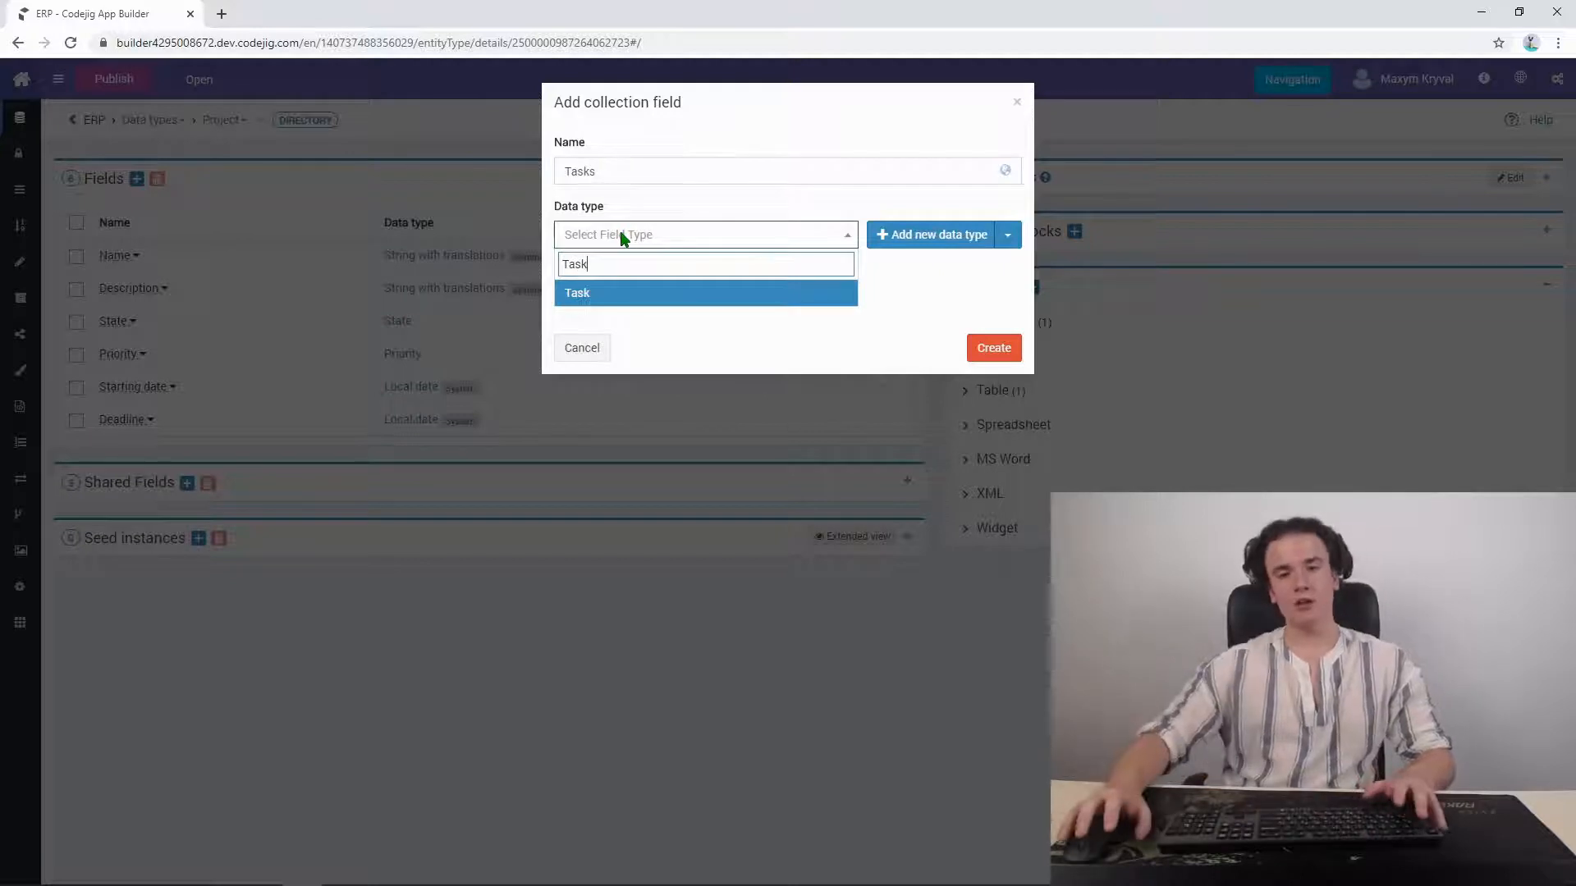
click(572, 293)
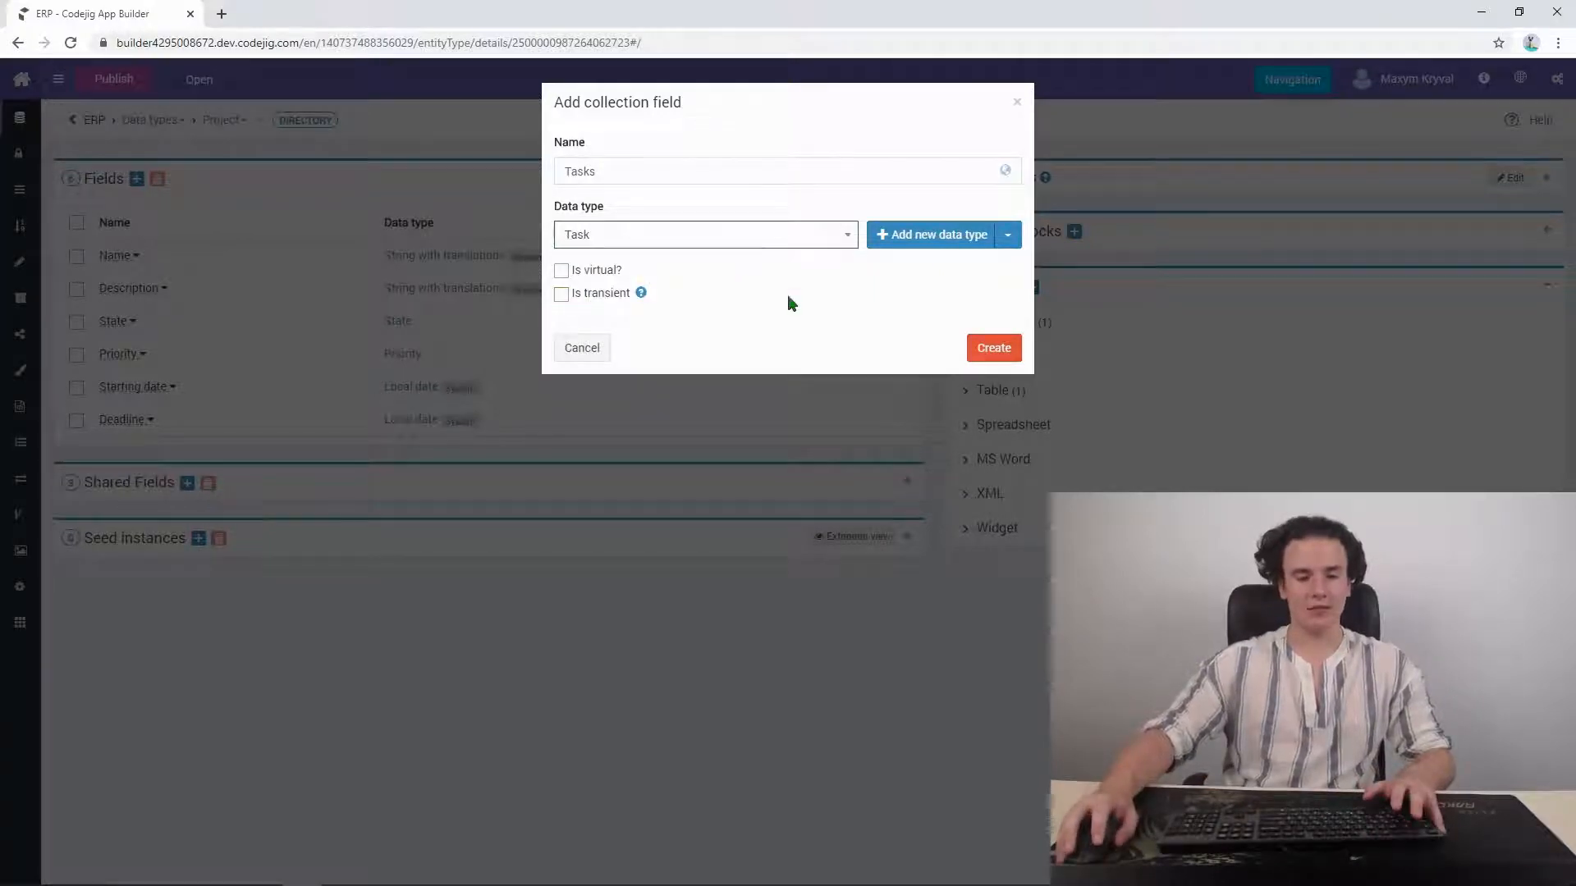
click(989, 349)
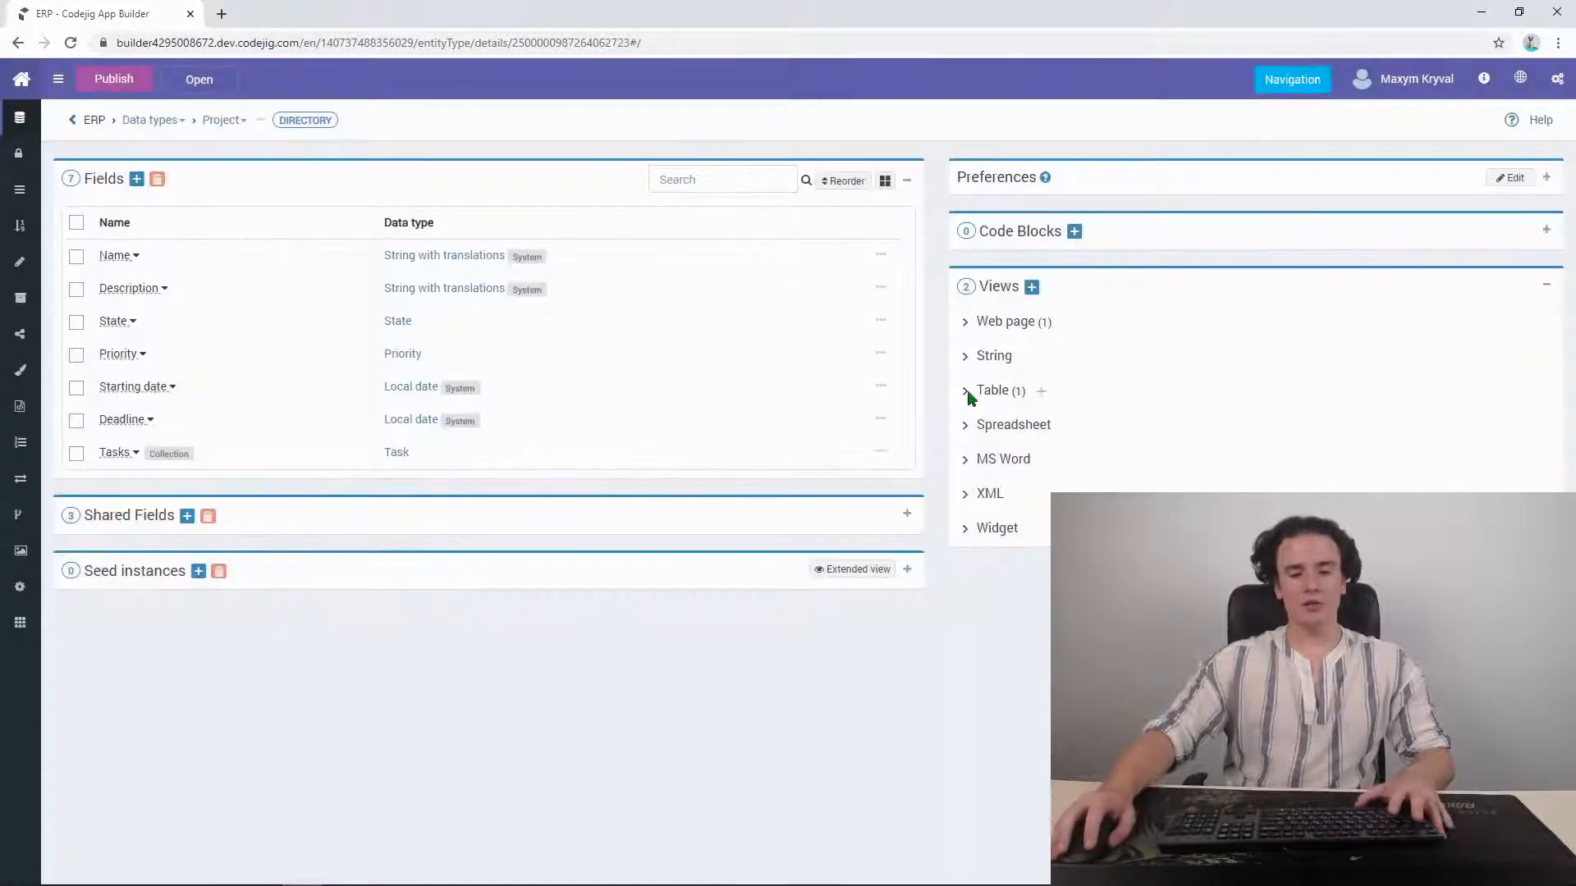
Step: Open the Project web page view and place the existing Tasks field below the Description section
click(1011, 325)
click(1003, 359)
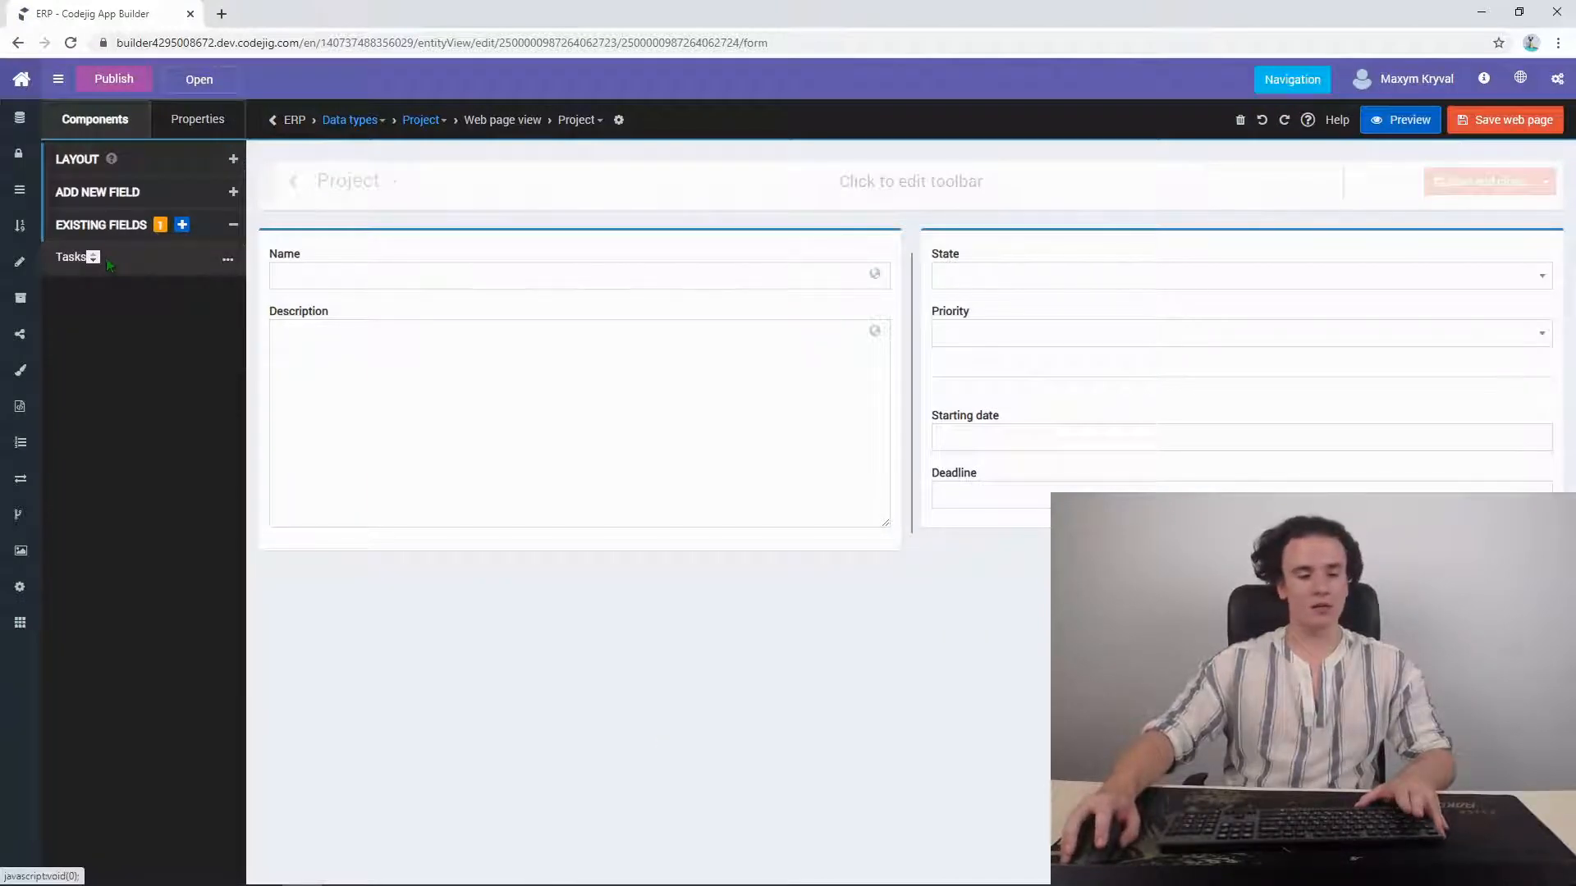
drag(110, 259, 846, 605)
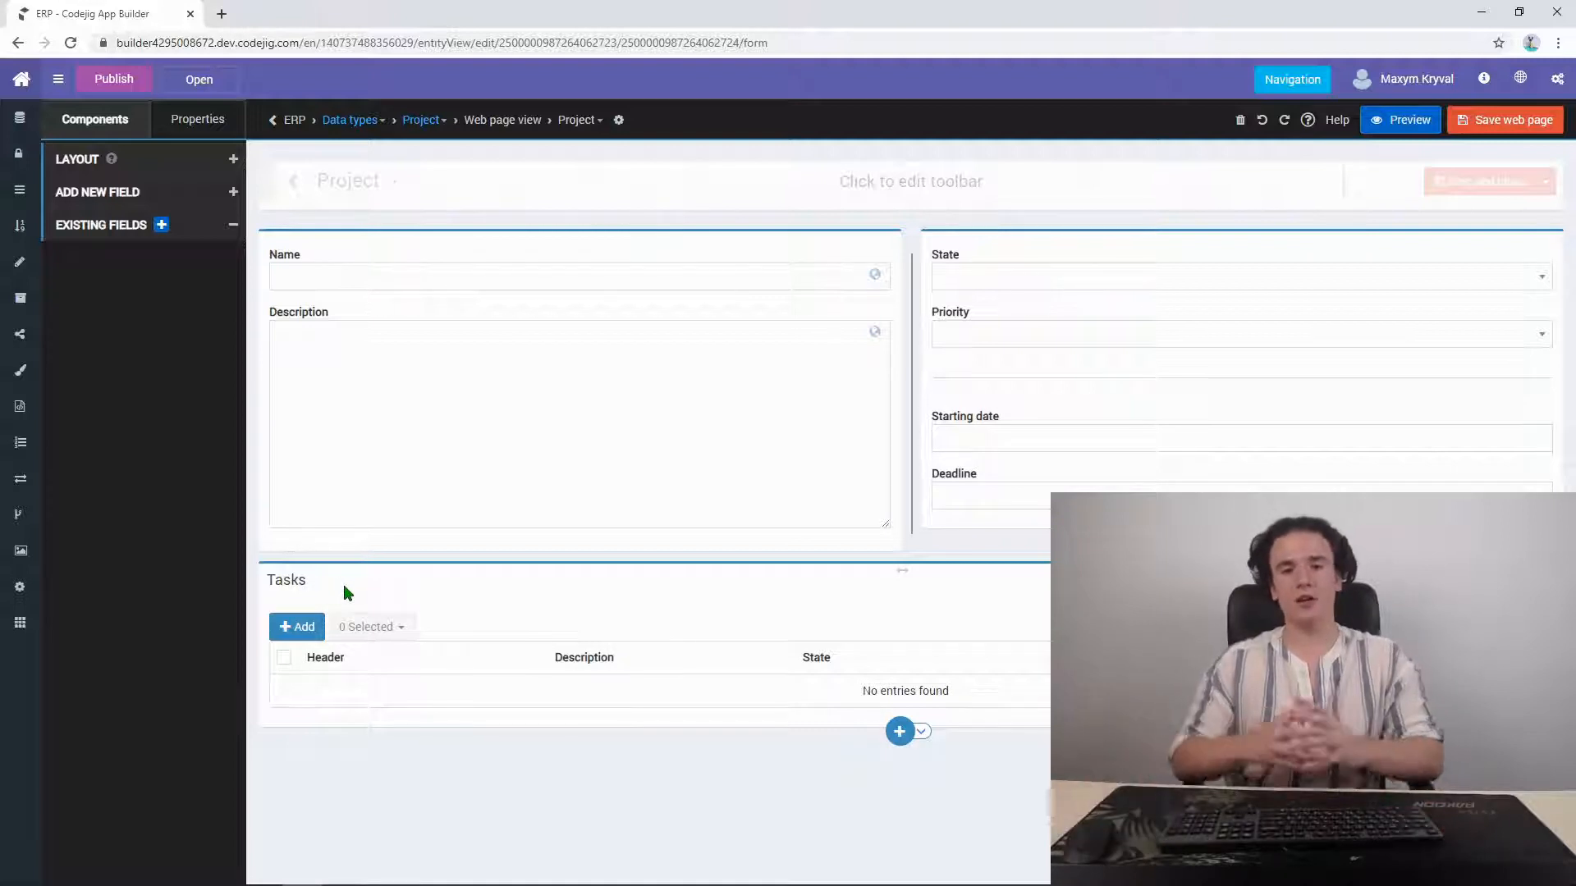
click(220, 233)
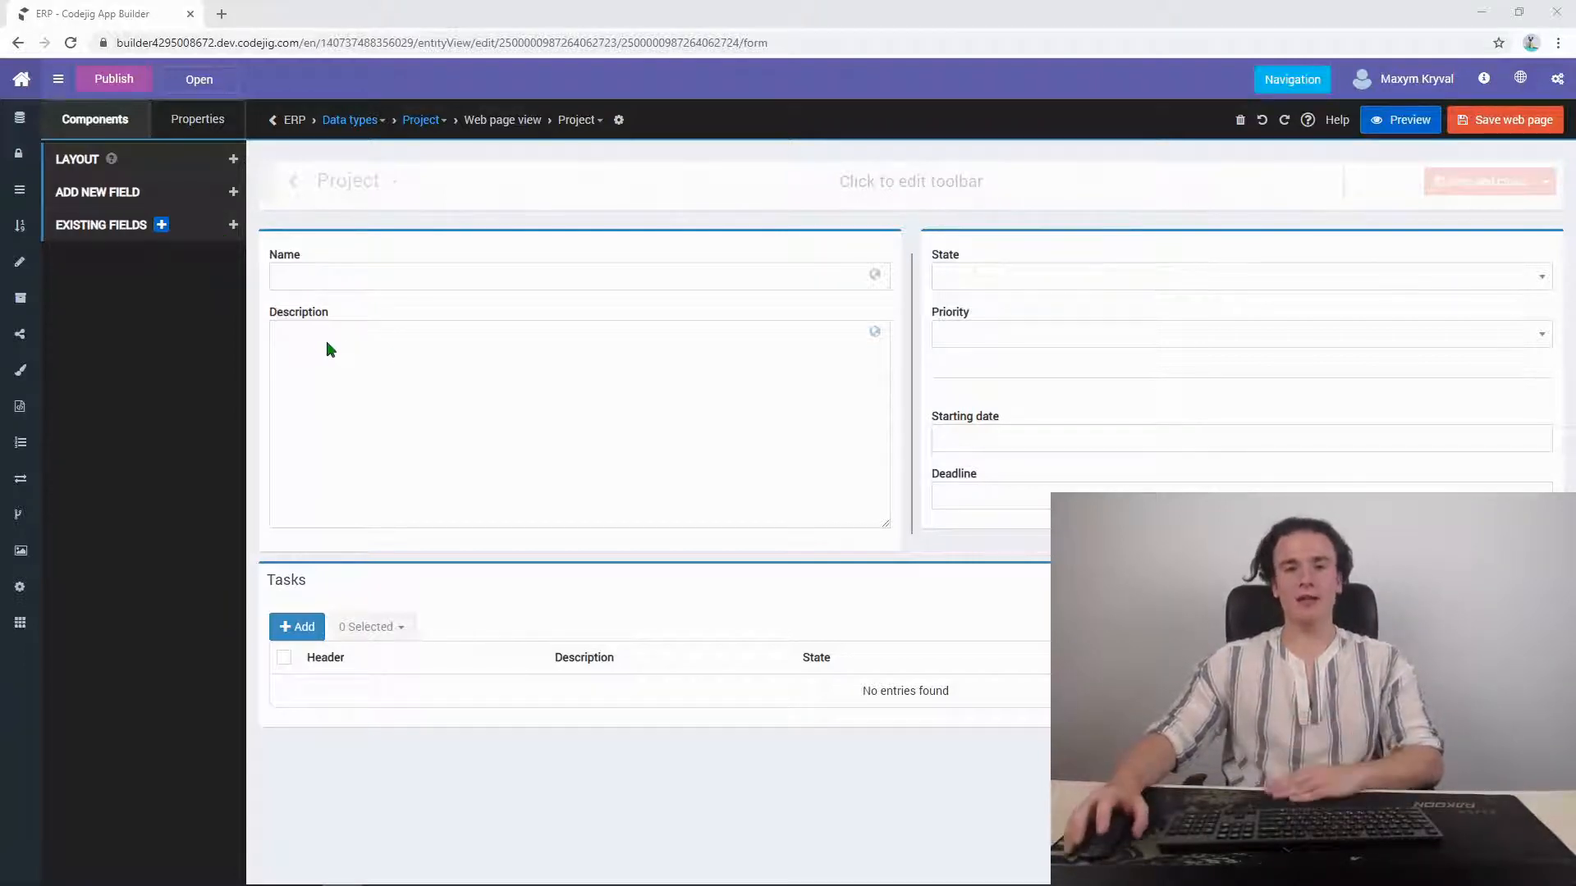
Step: Add a table field named "Project files" below the Tasks table, creating a new directory data type "Project files" for it
click(218, 197)
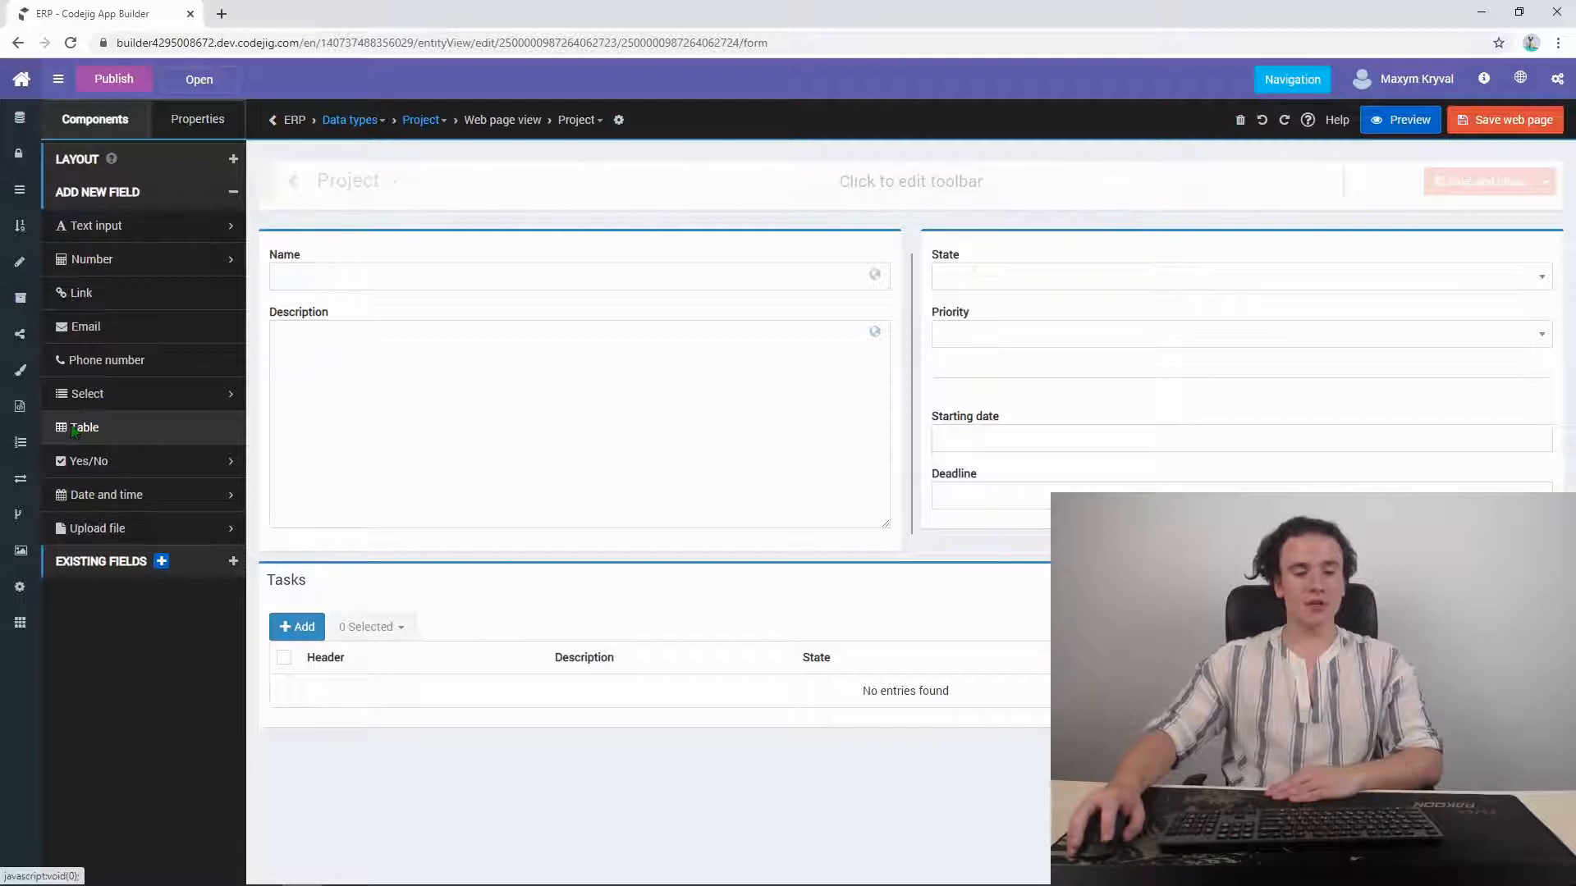
drag(74, 432, 780, 794)
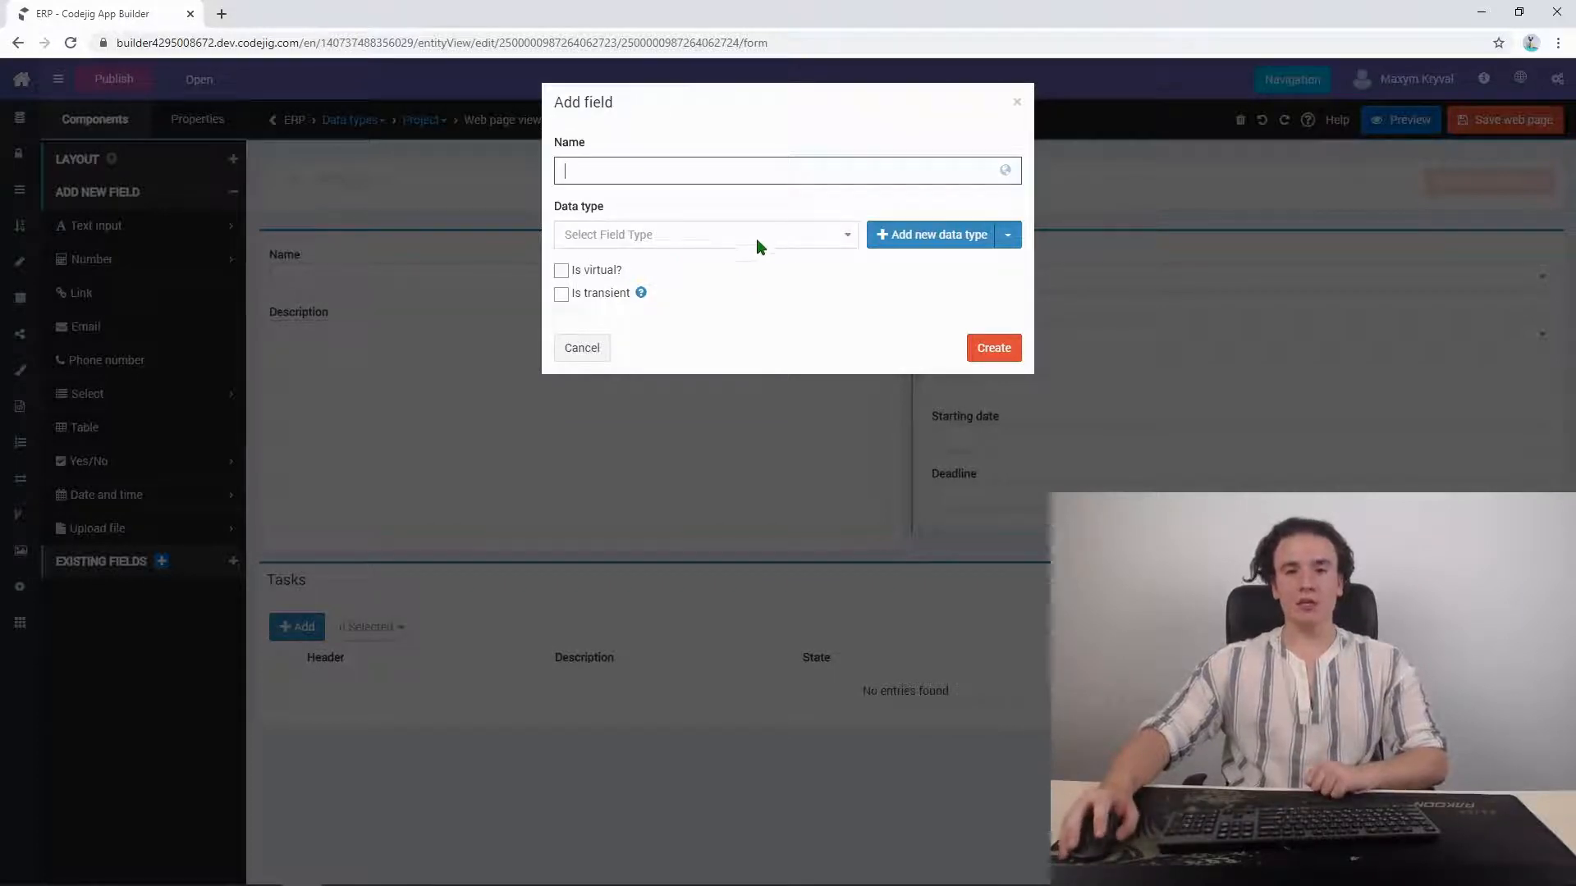
click(922, 236)
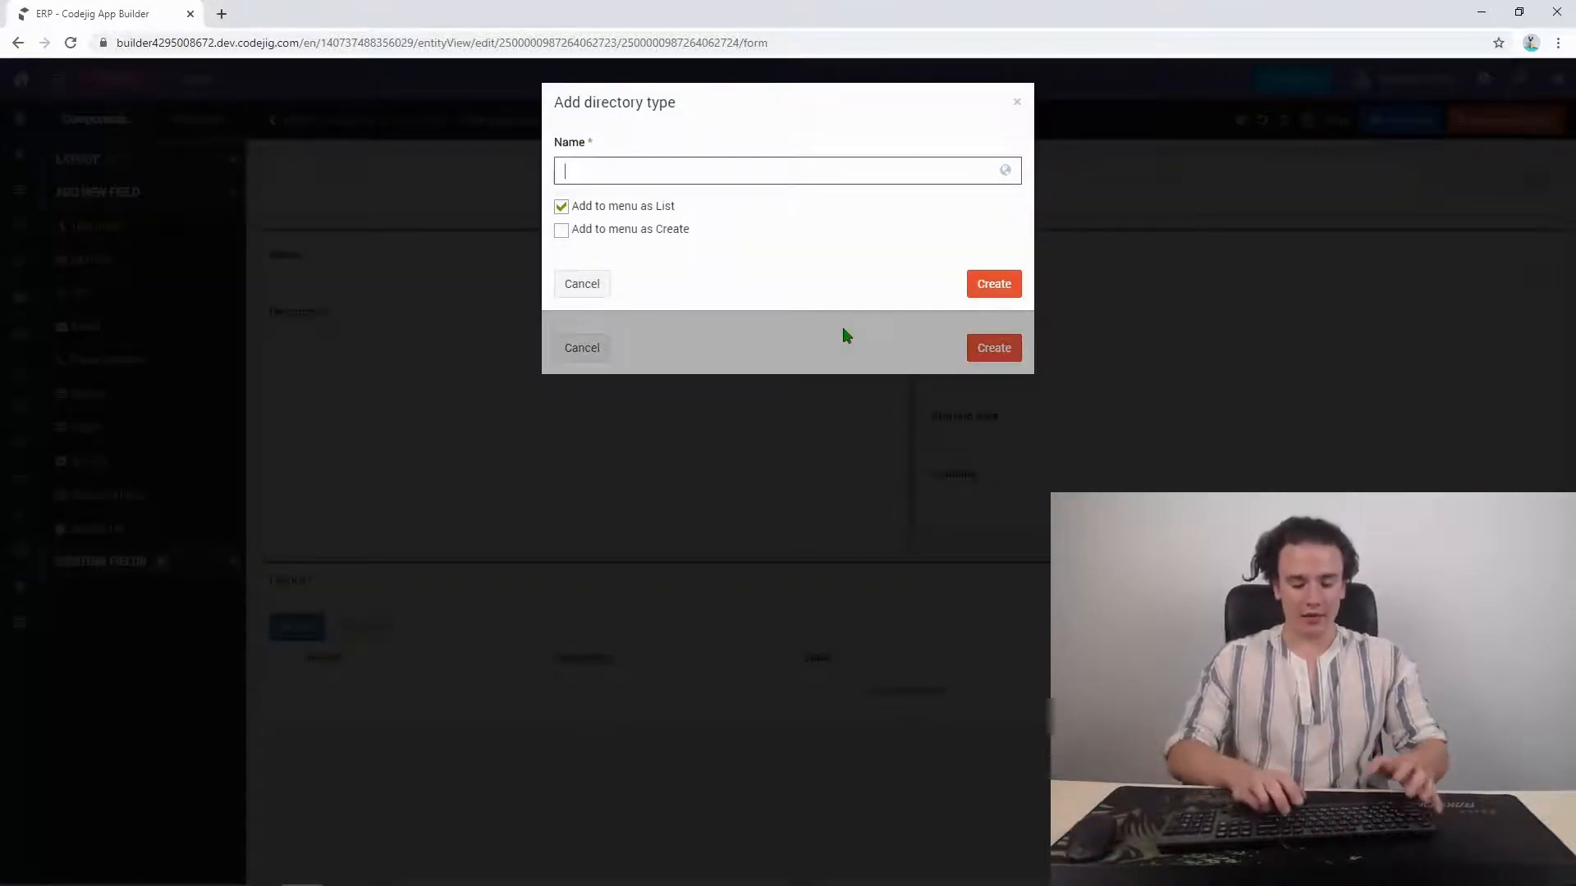
text(Project fi)
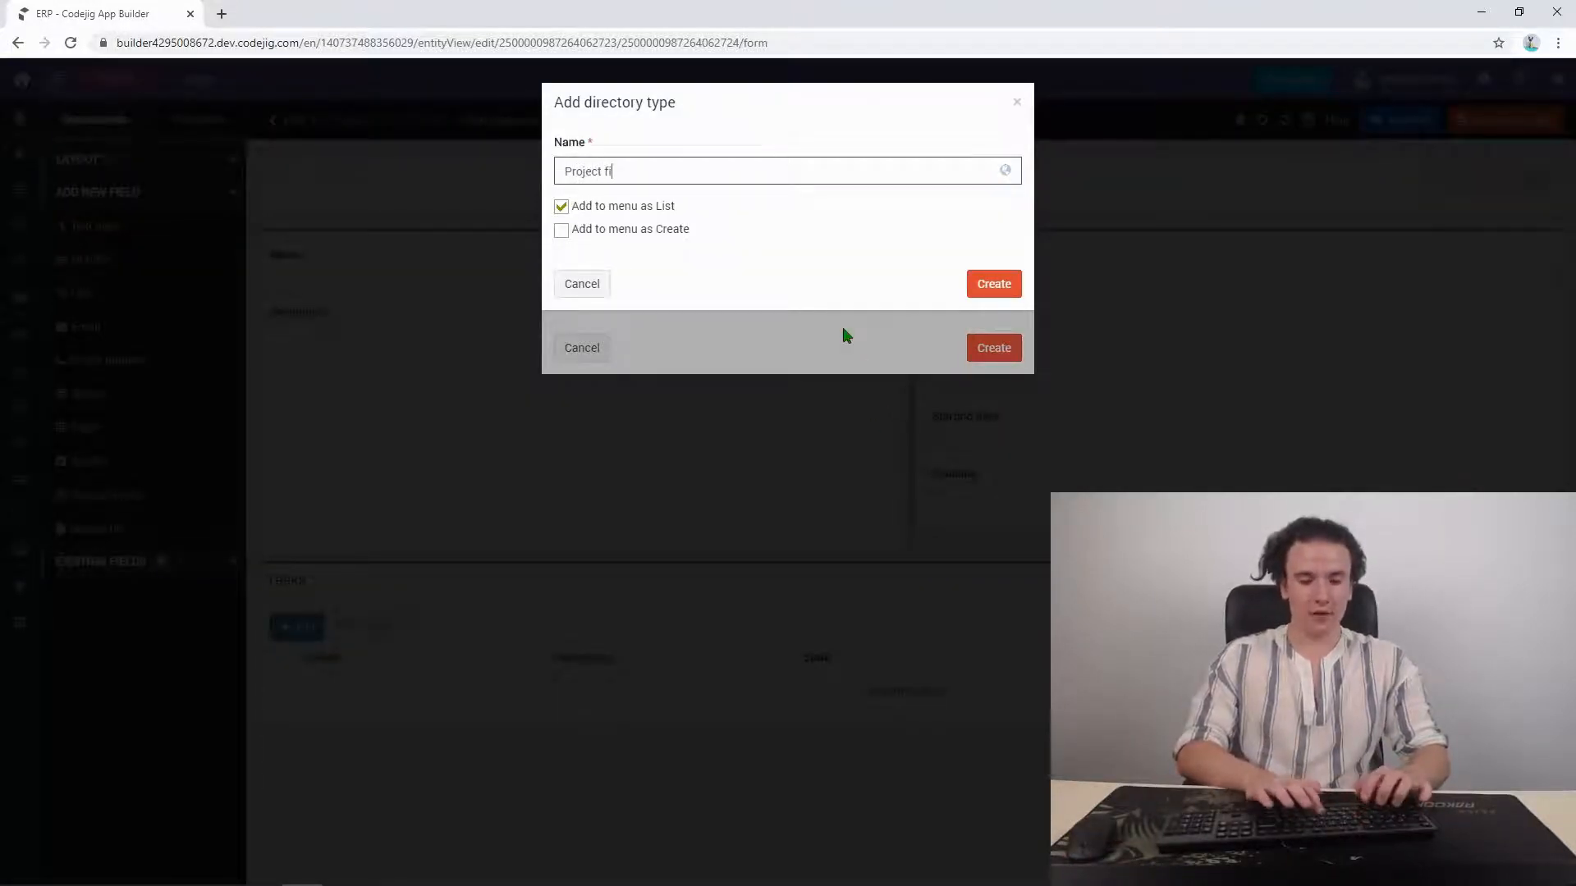
text(les)
click(994, 284)
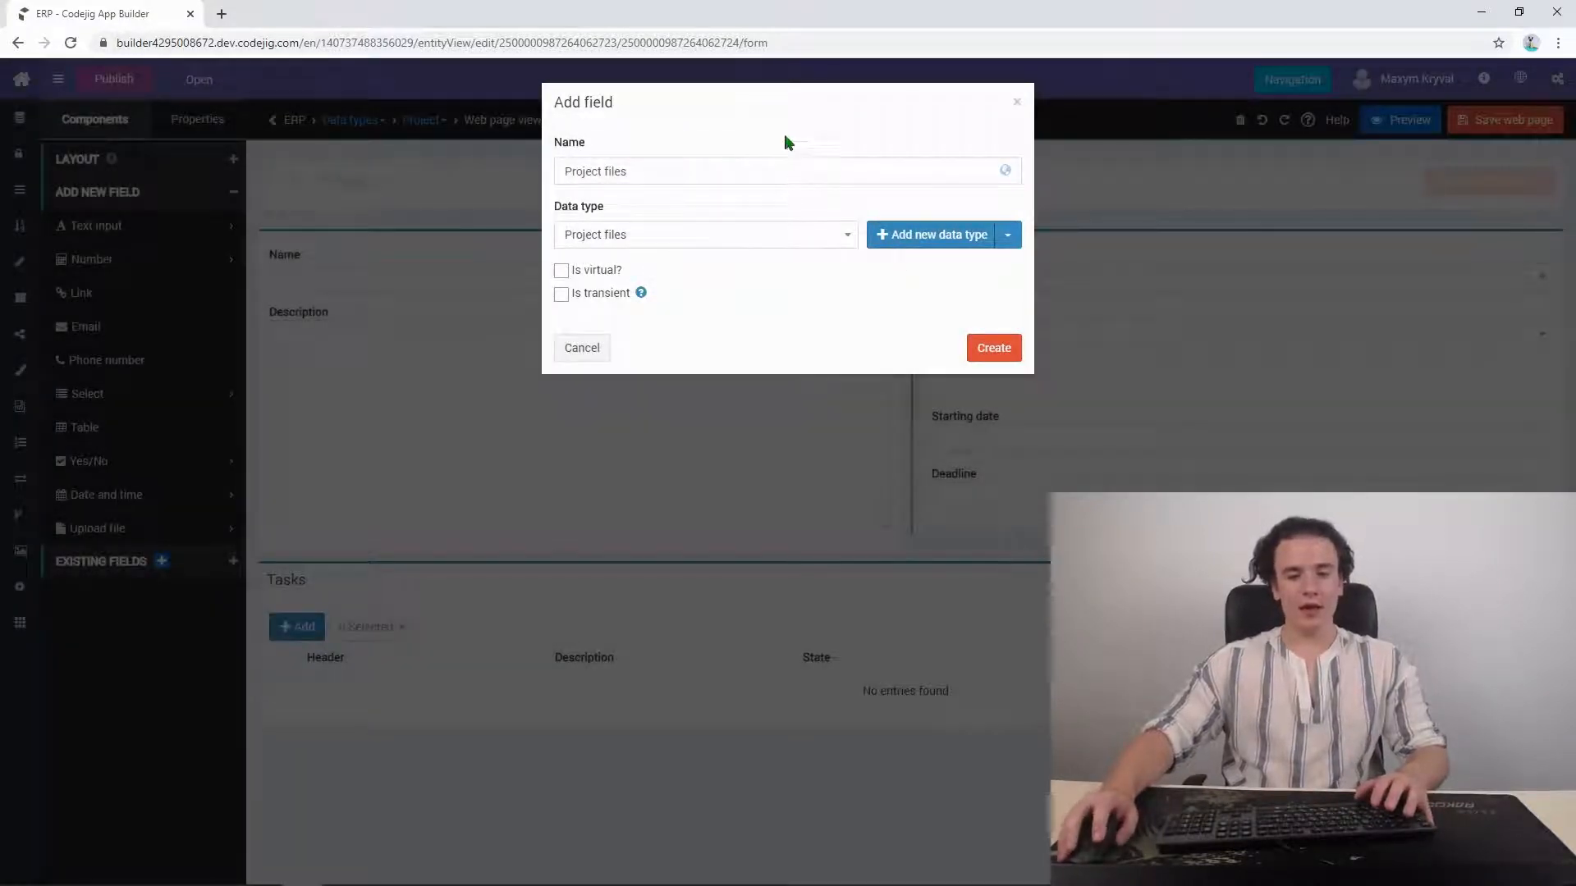
click(993, 348)
Step: Open the Project files table's data type in a separate browser tab, examine its fields, and return to the Project web page view
scroll(833, 476, down, 2)
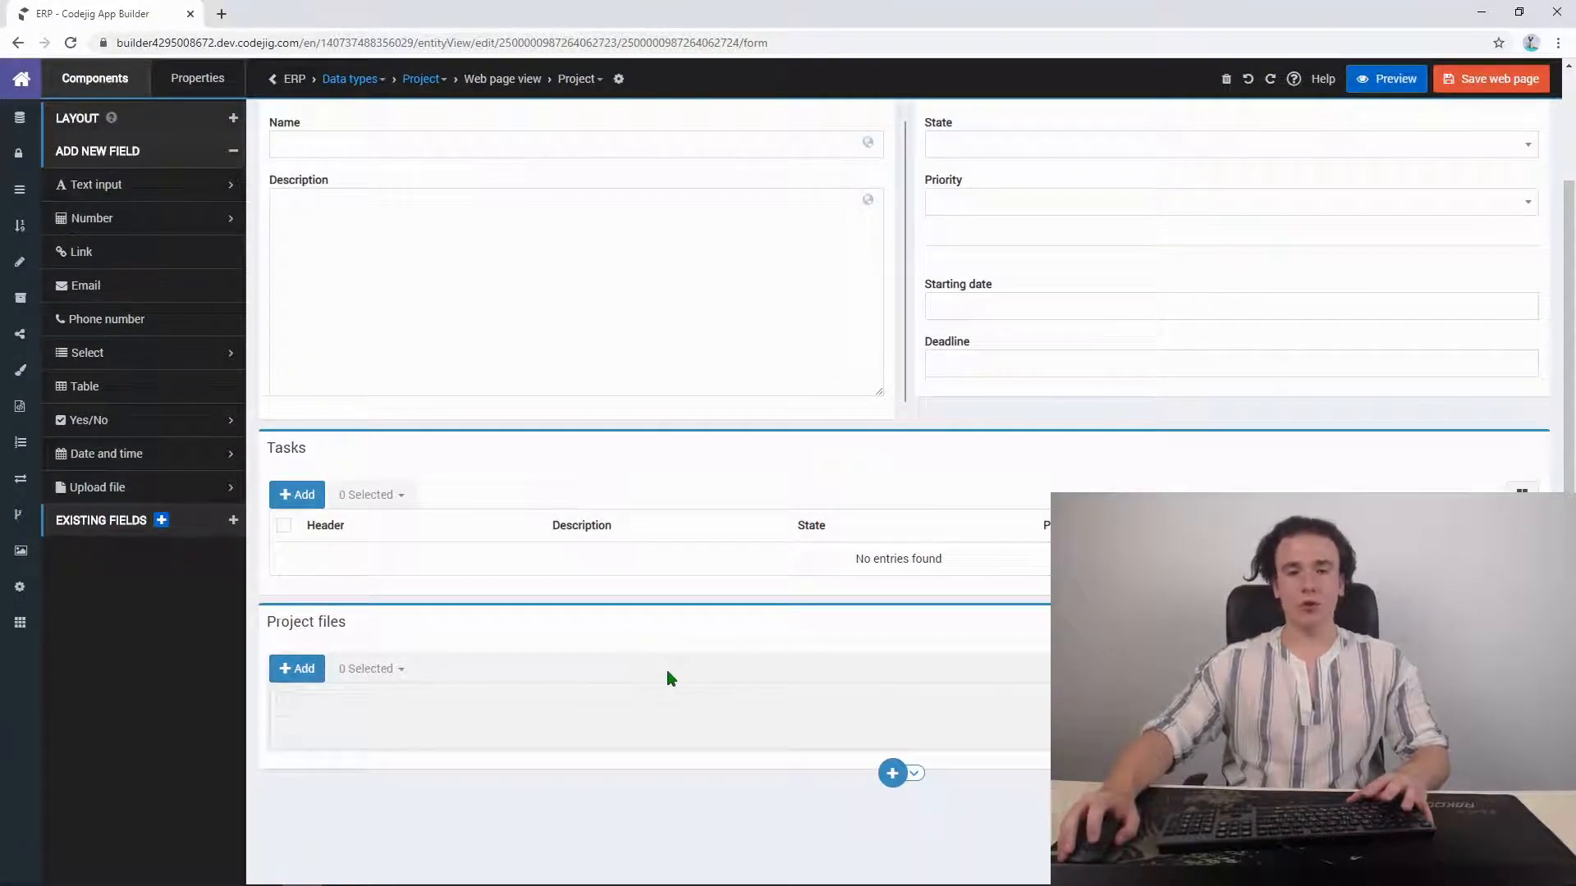
click(599, 710)
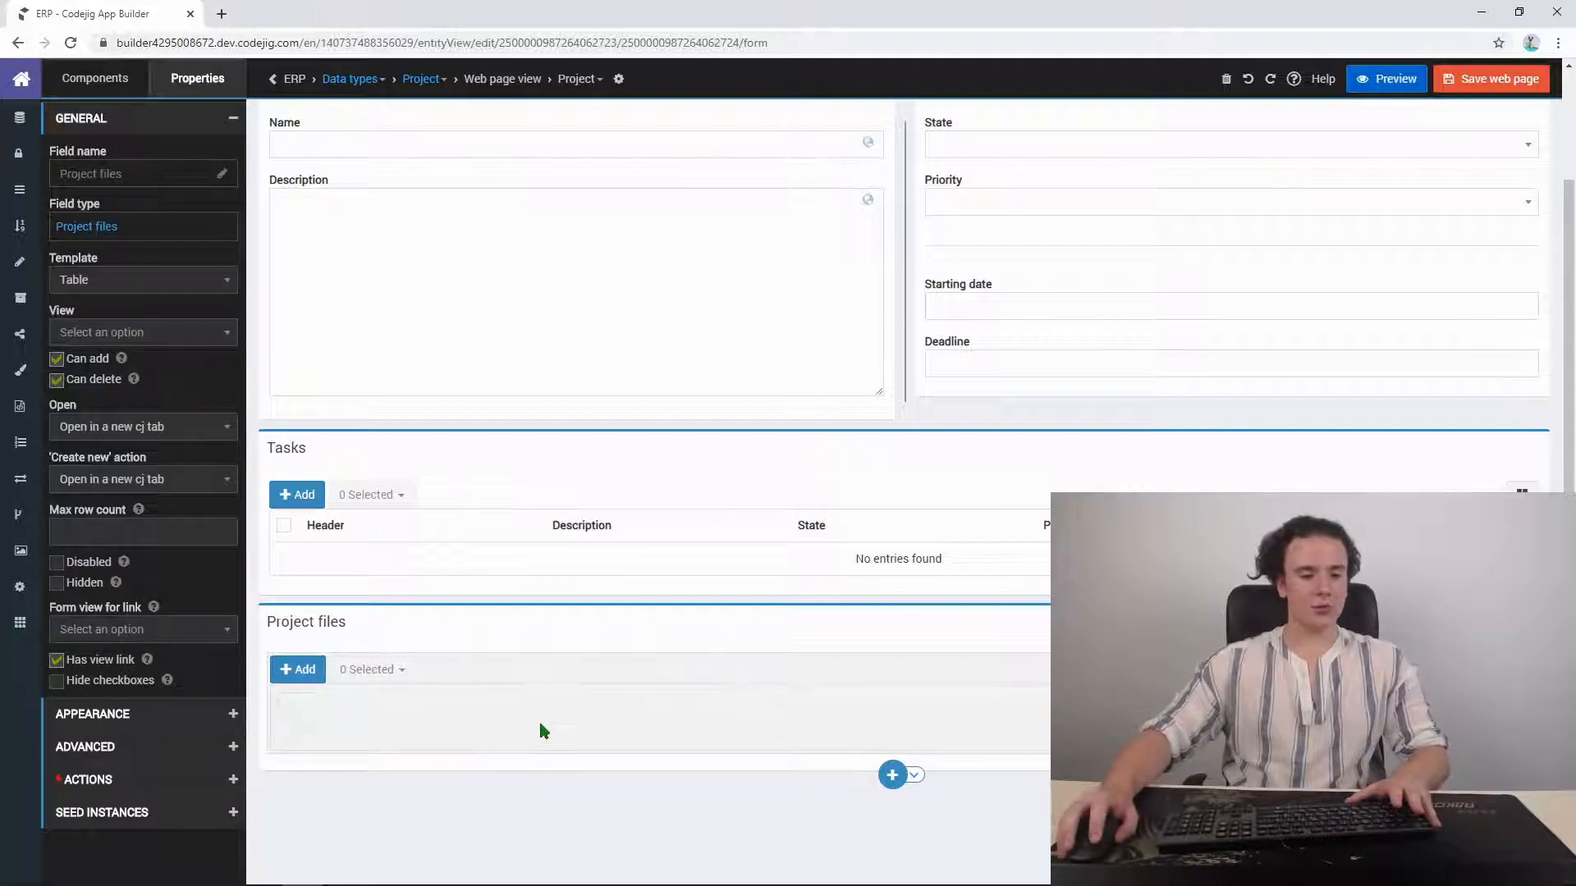
right_click(95, 226)
click(157, 232)
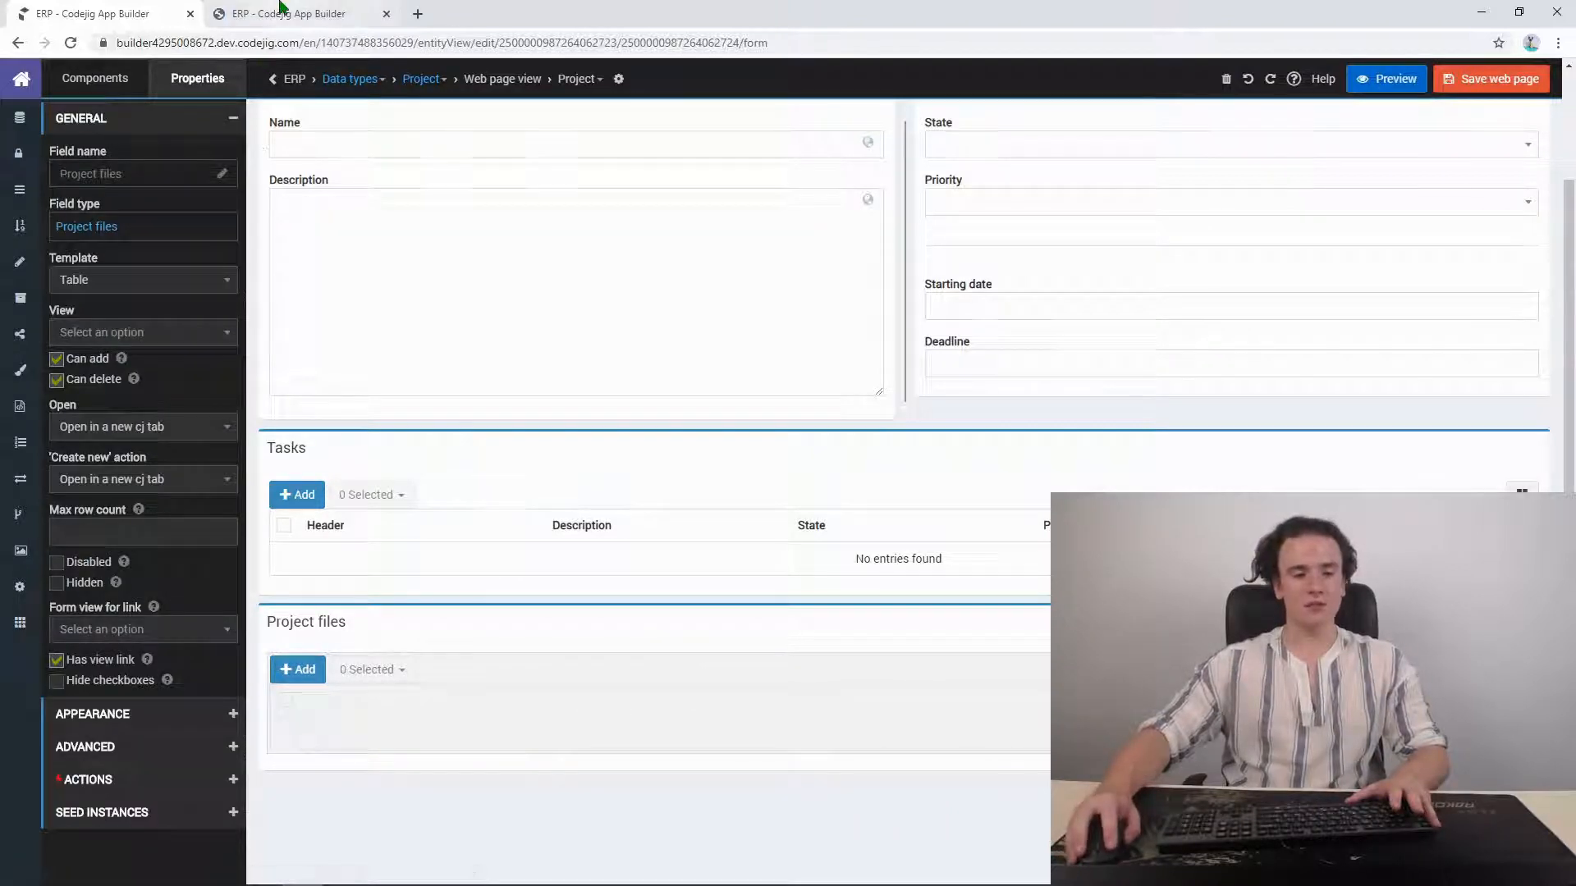
click(309, 15)
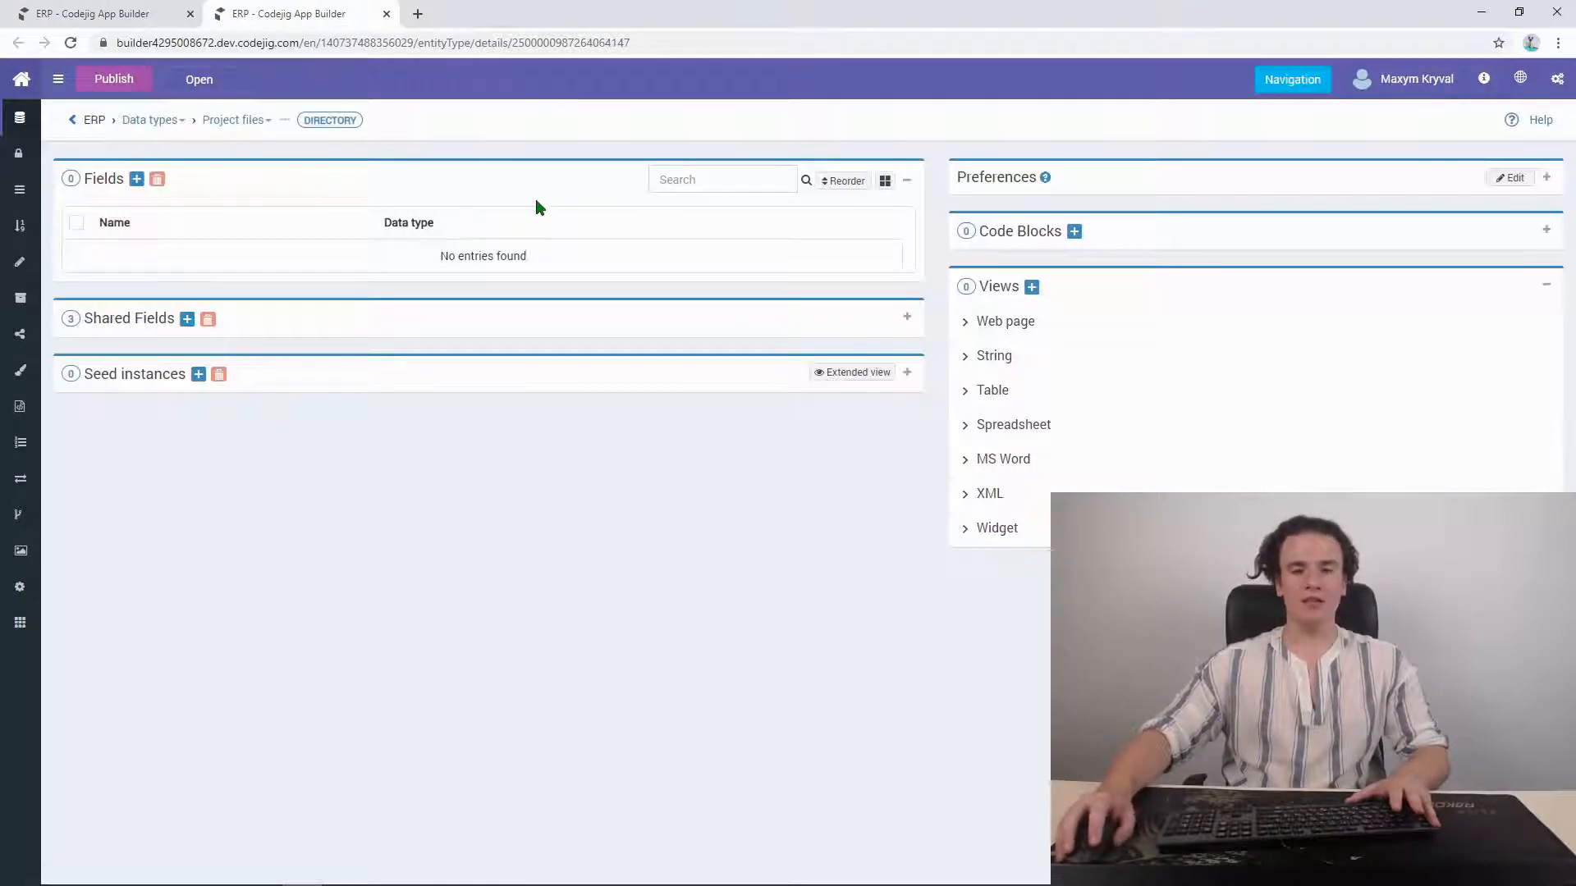
click(167, 7)
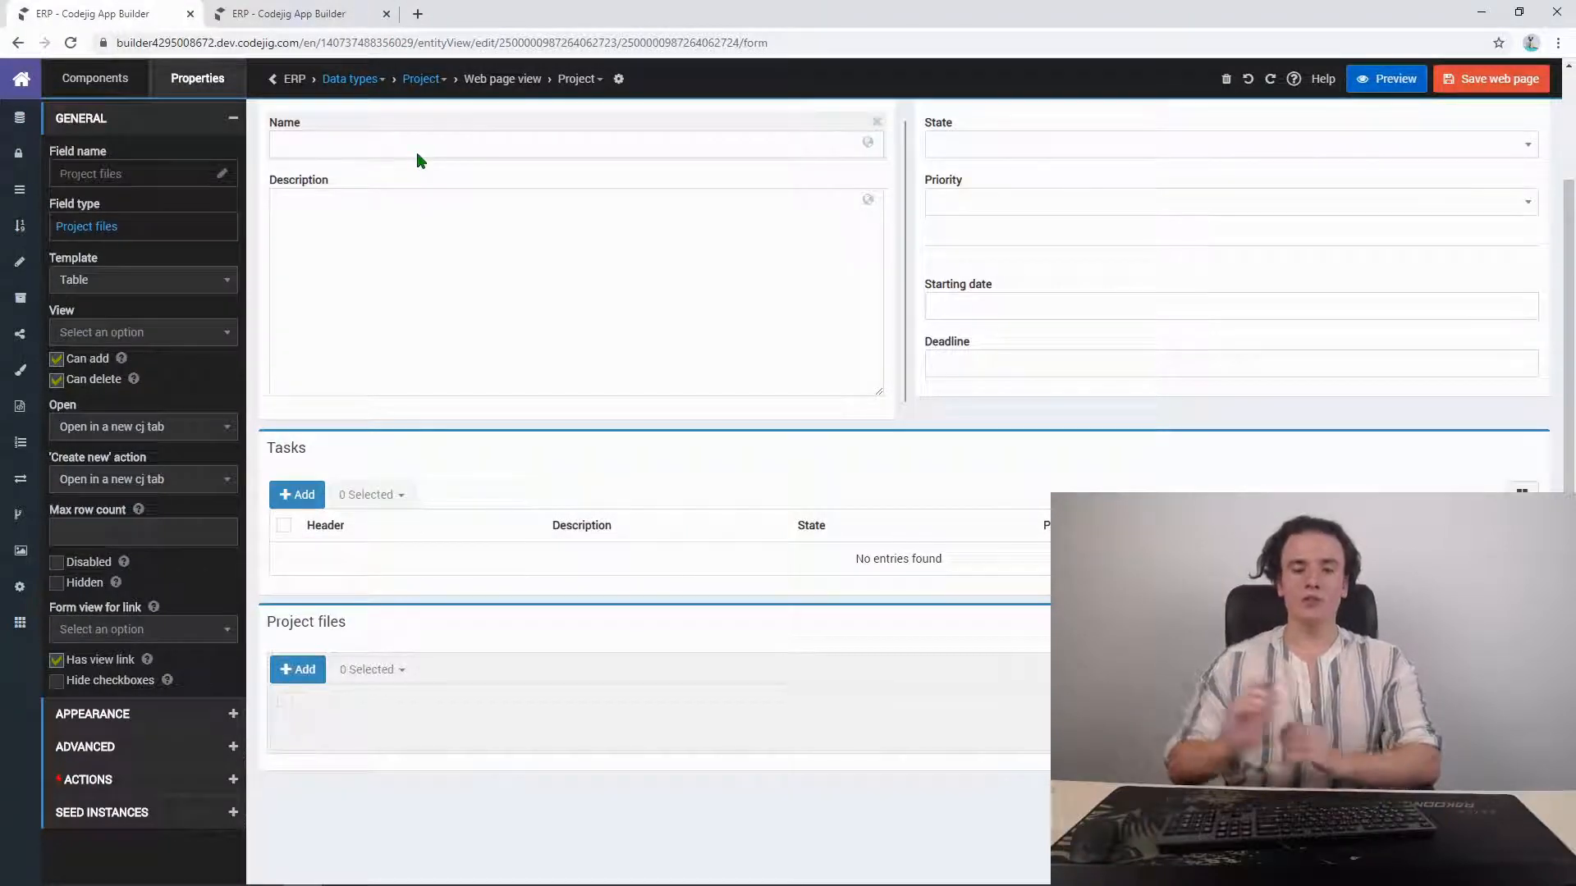
click(279, 14)
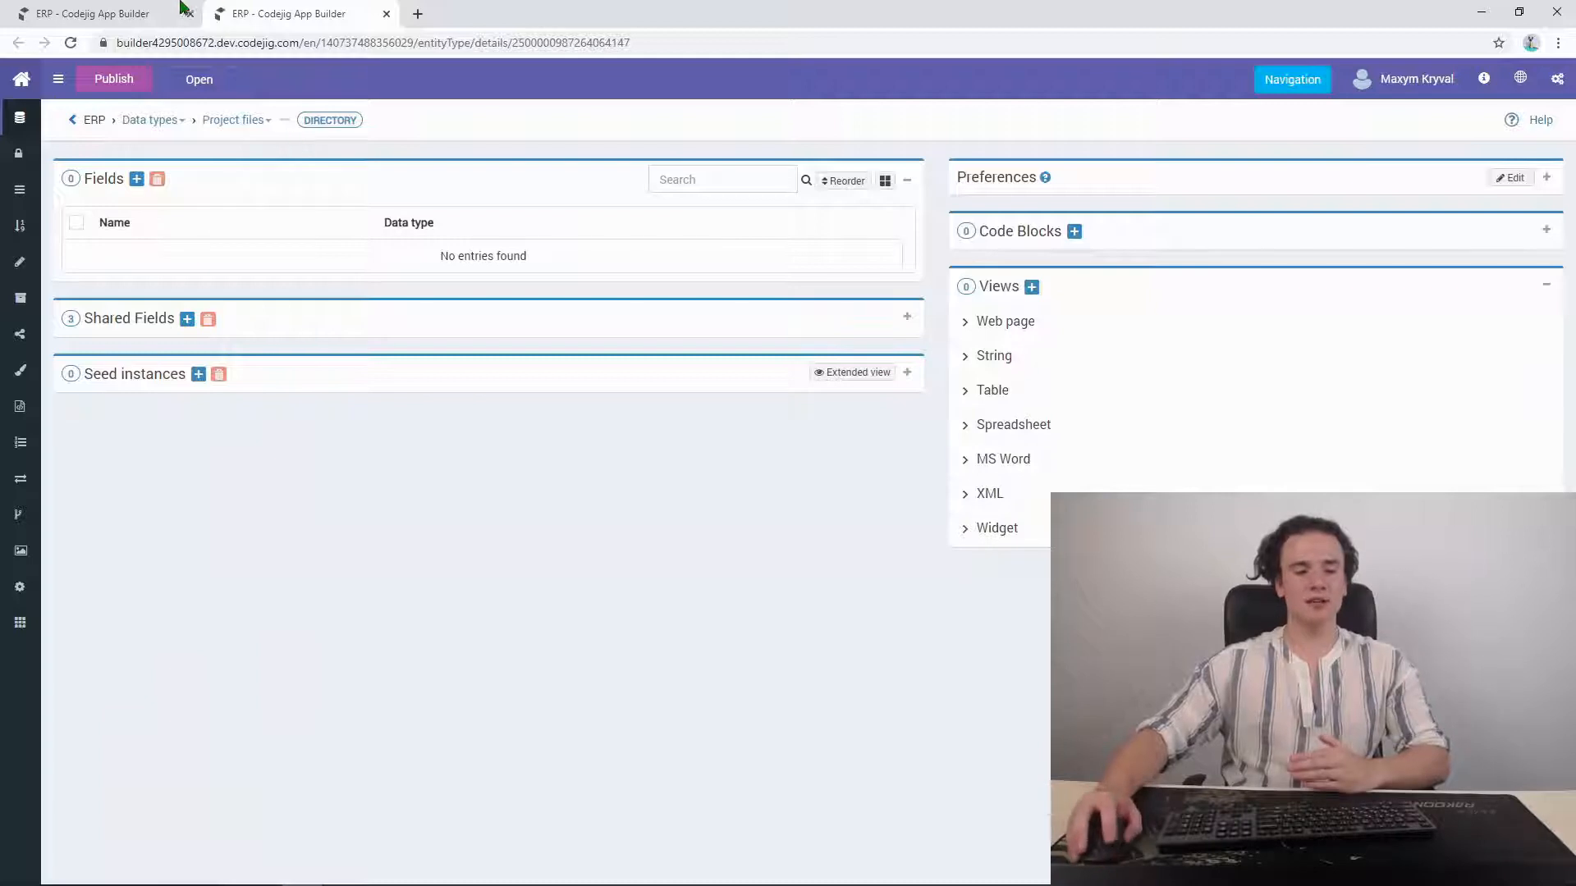
click(179, 8)
Step: Add a text input field named "Description" as a column in the Project files table
click(175, 120)
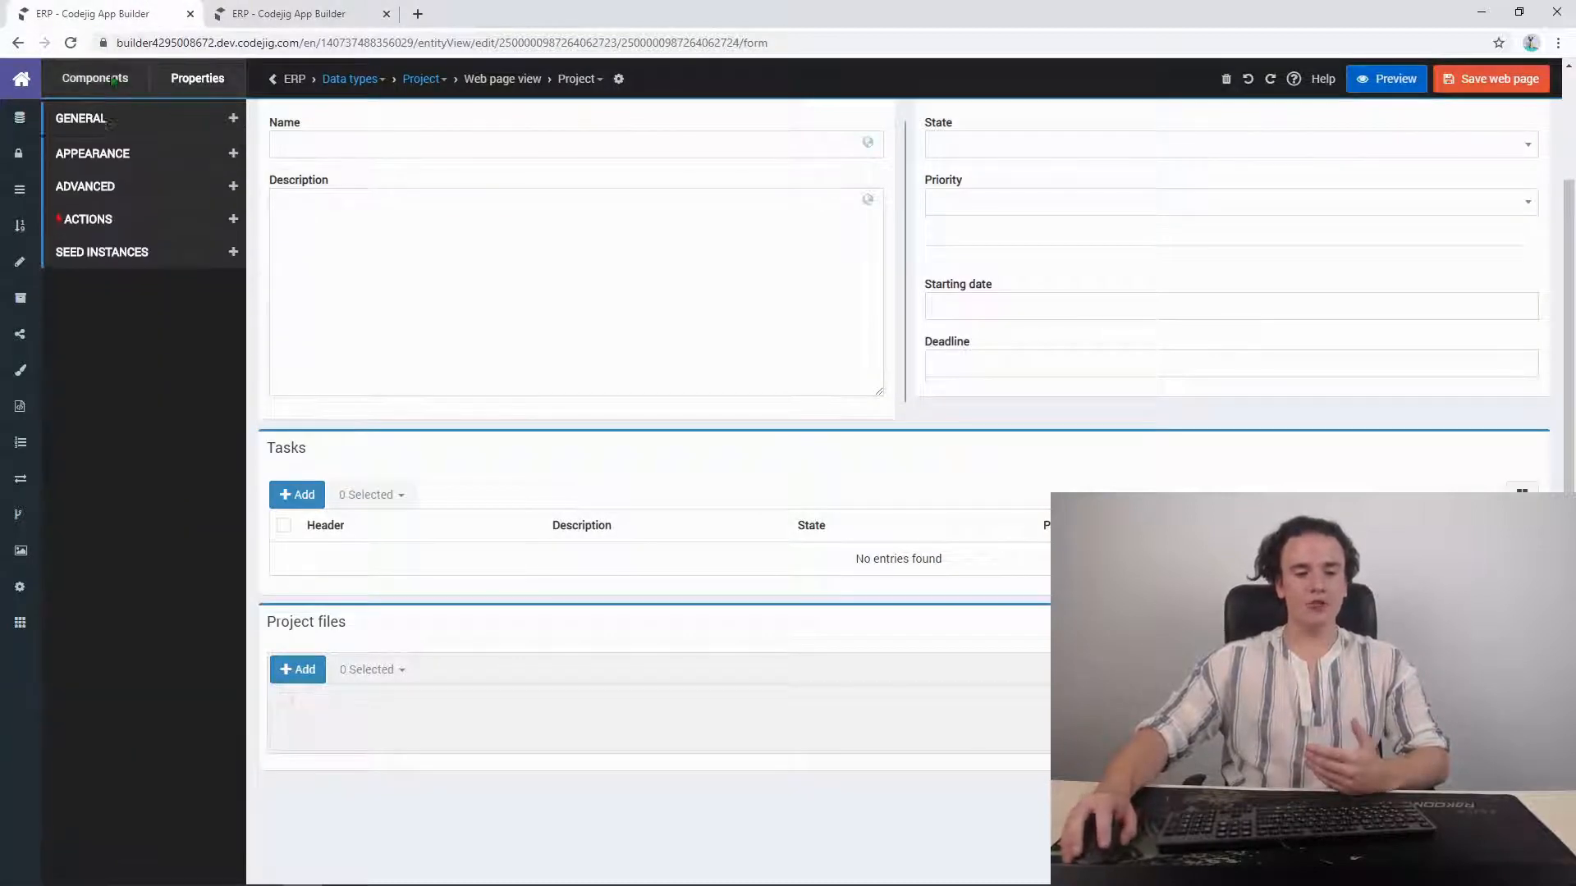
click(108, 80)
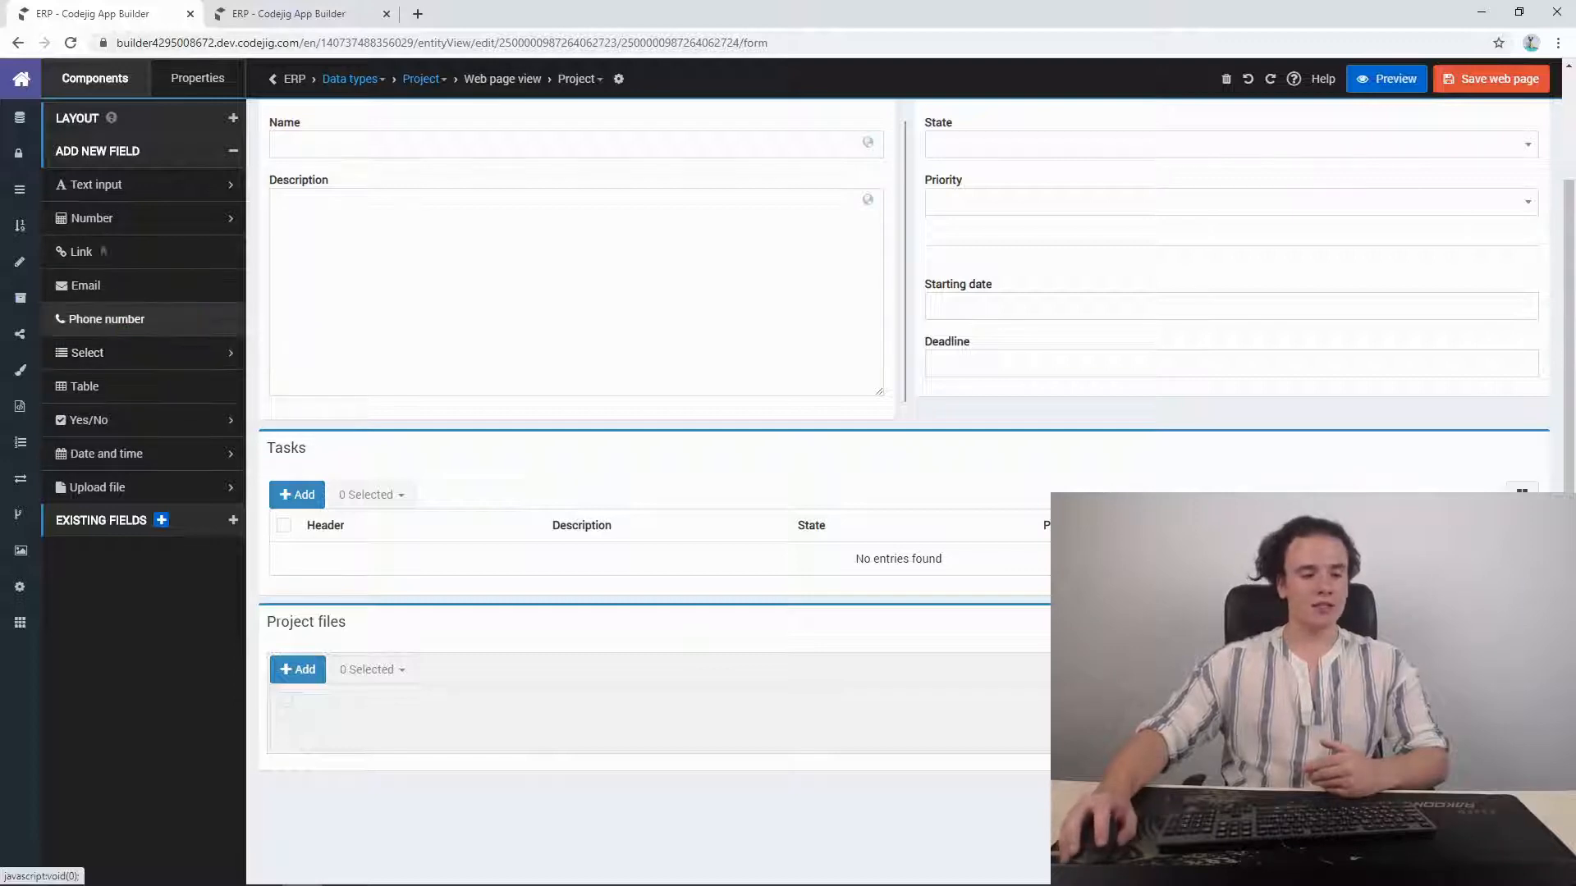
drag(96, 186, 405, 706)
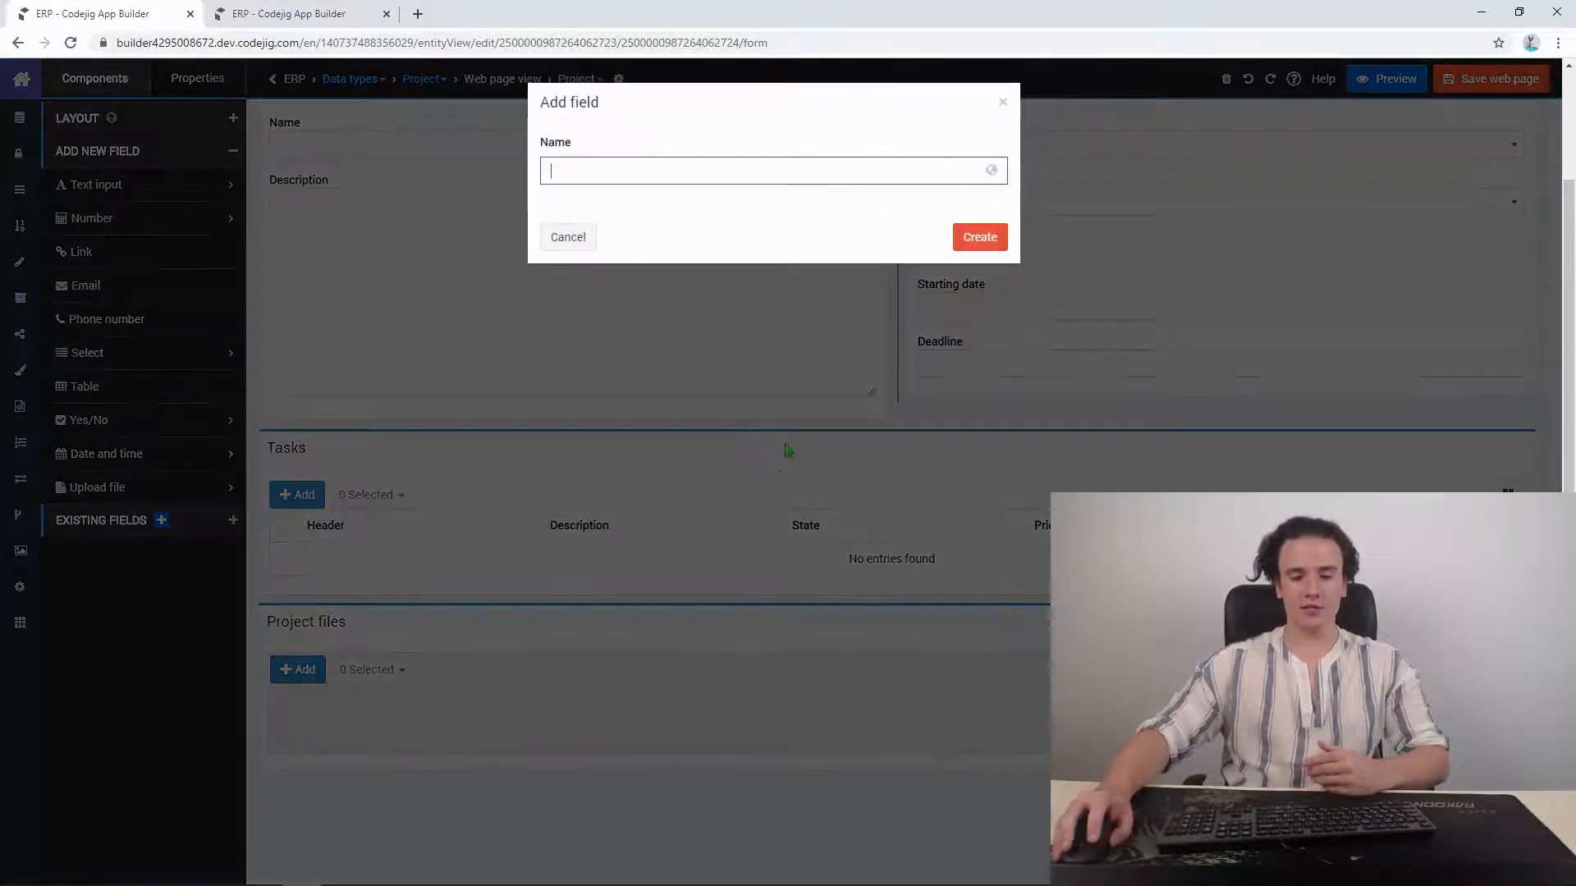
text(Description)
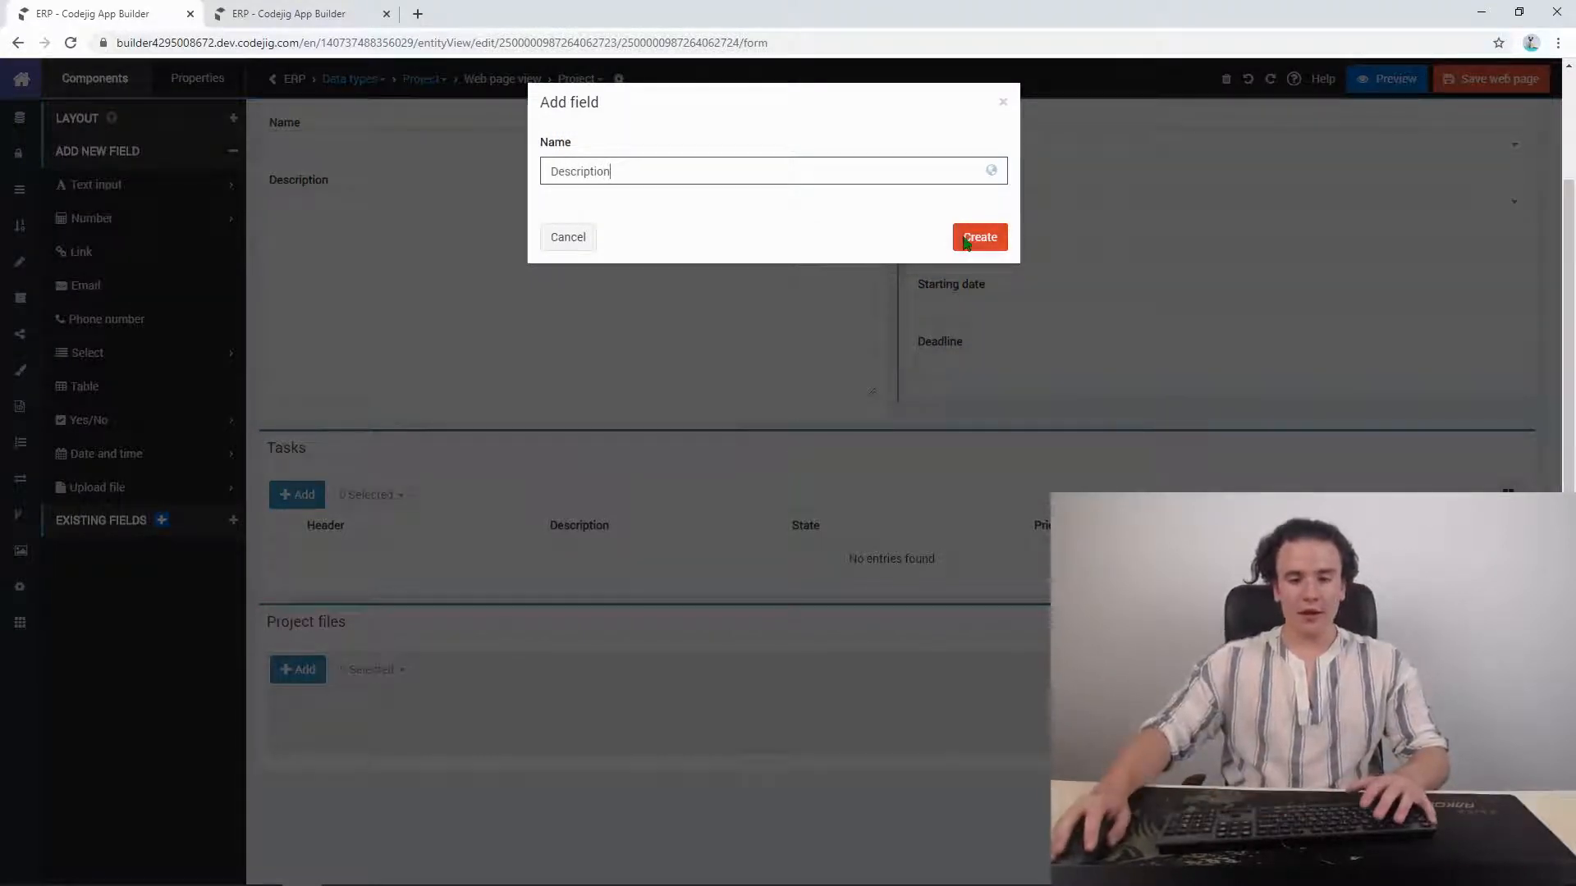
key(Return)
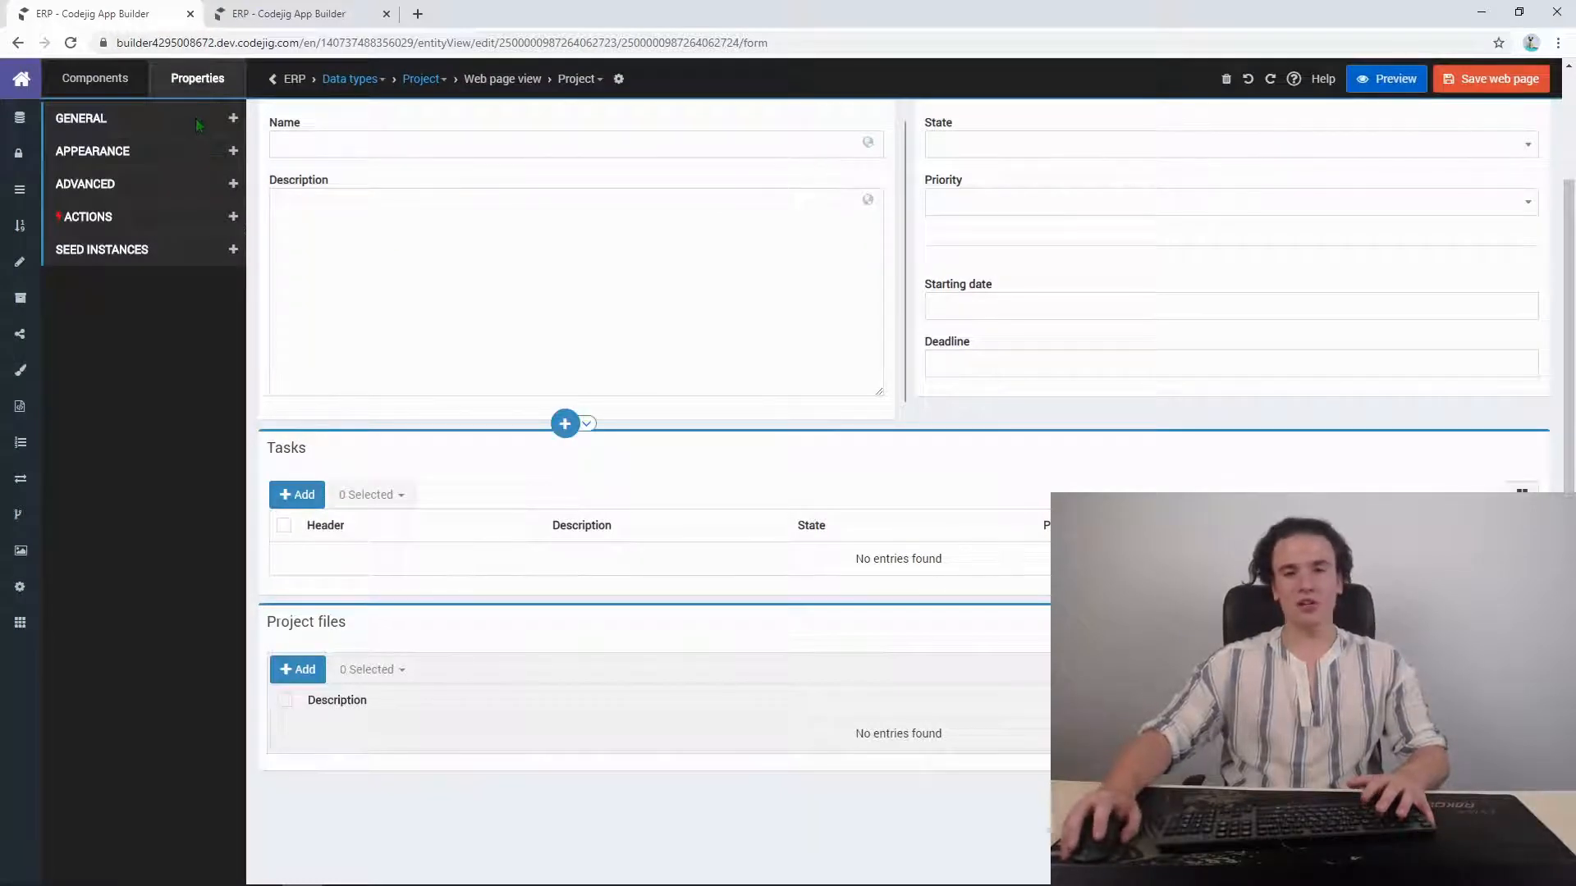
Step: Add an upload file field named "File" to the Project files table and save the web page
click(95, 78)
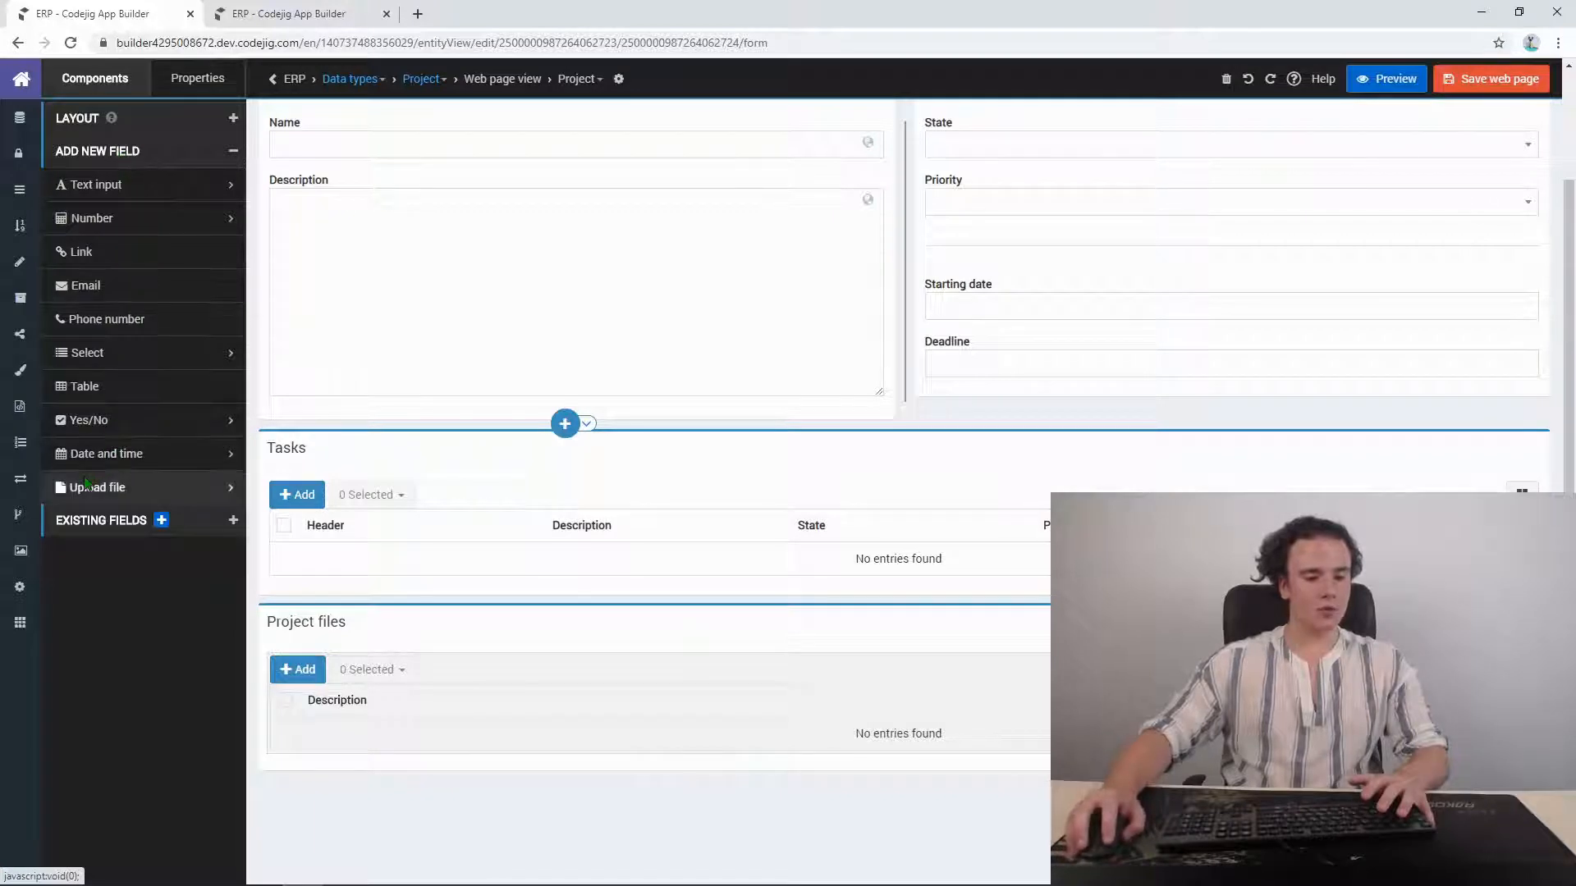
drag(87, 486, 904, 728)
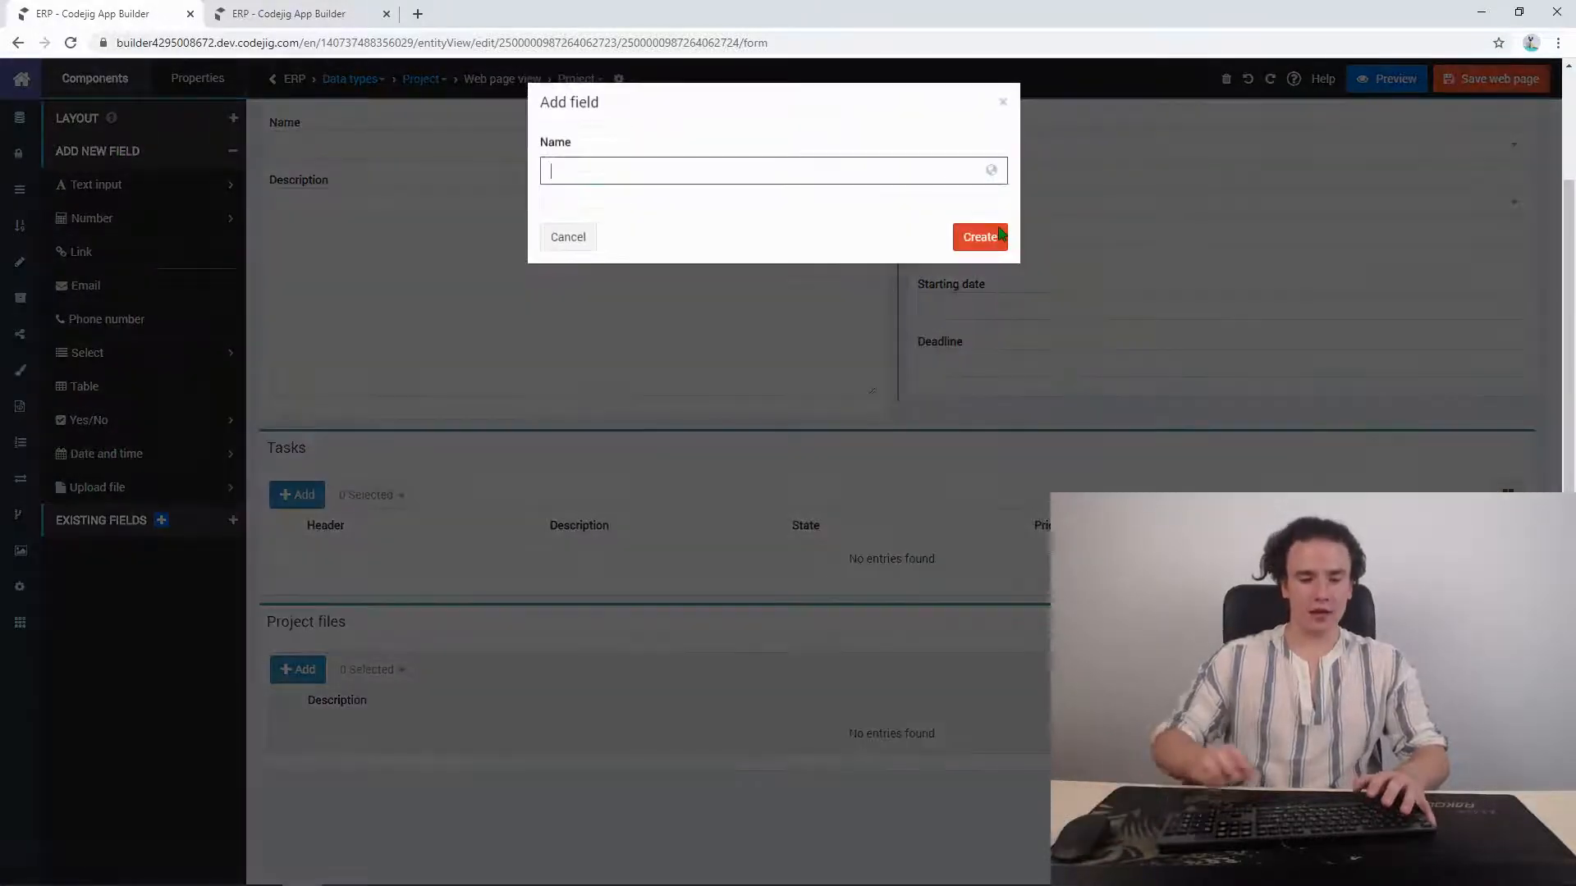
text(File)
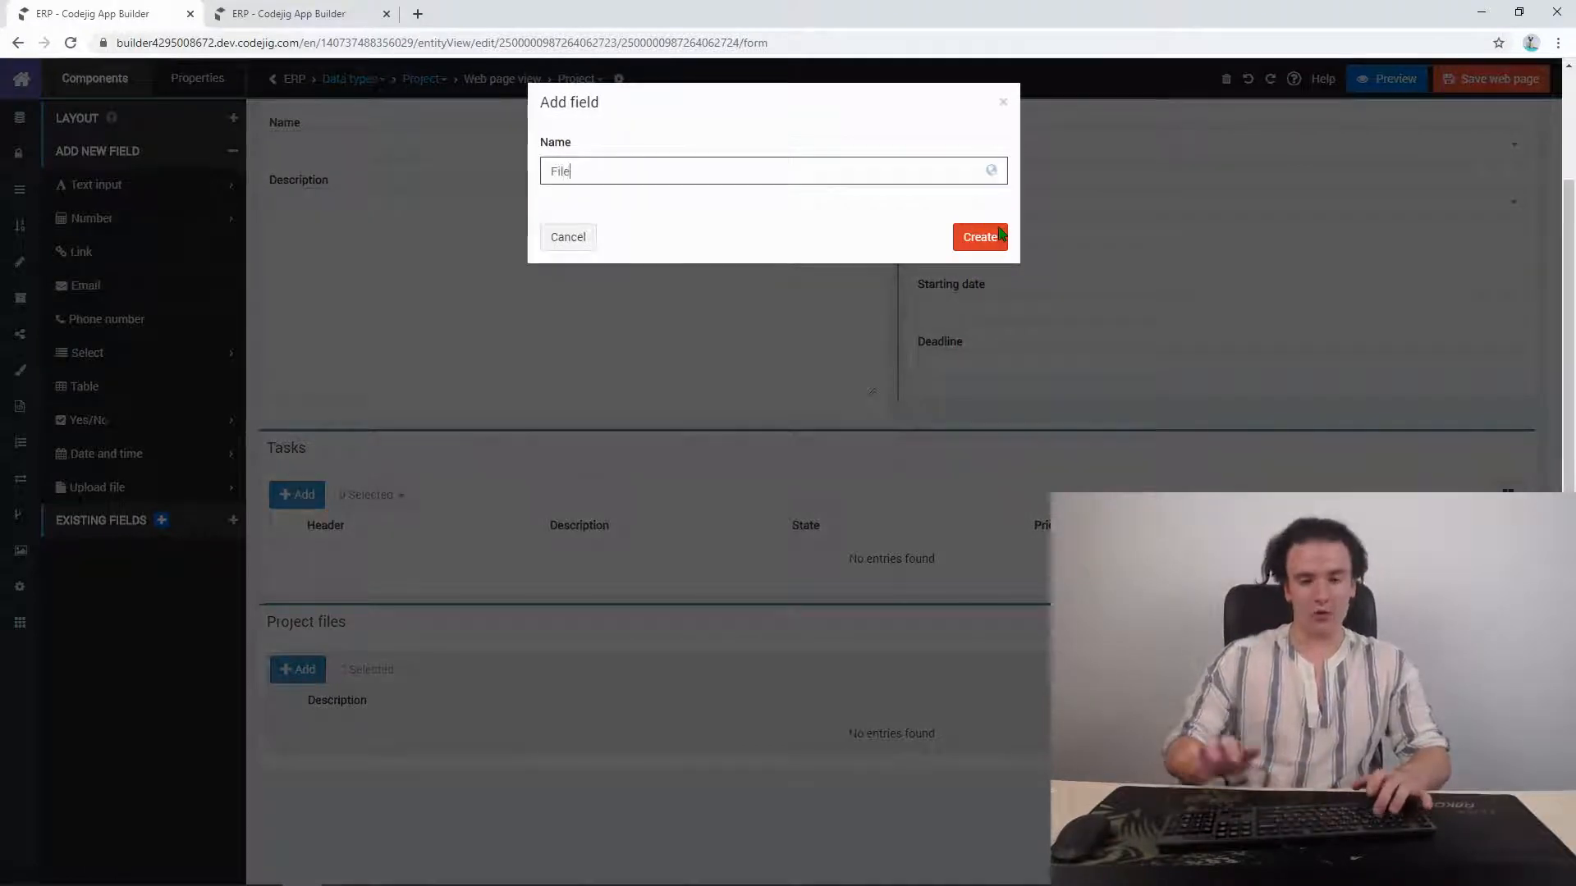
click(1000, 234)
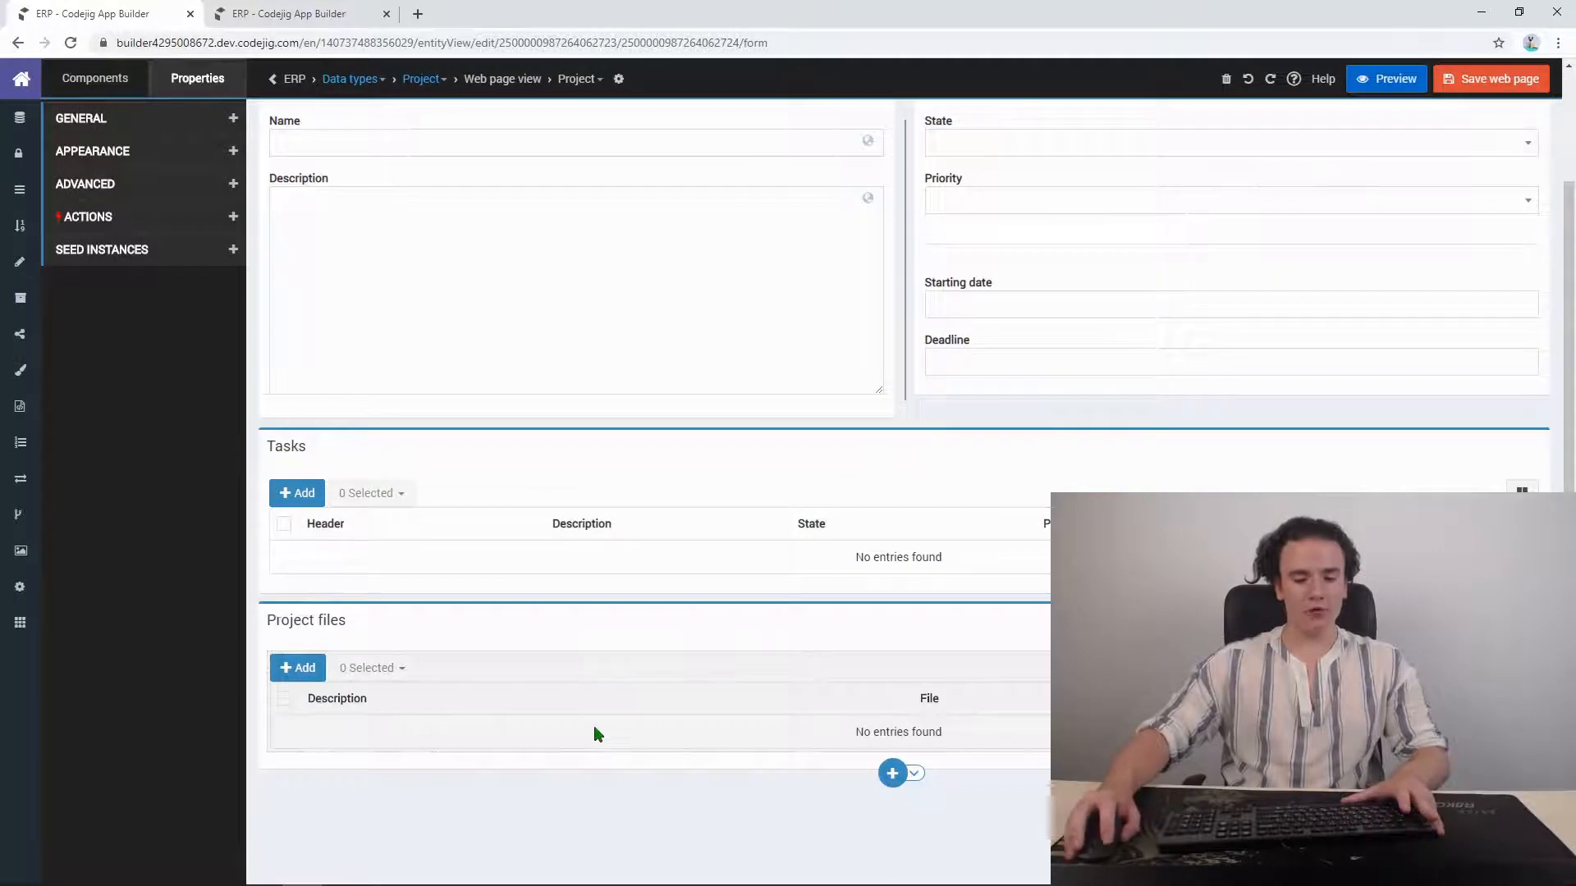
click(1487, 82)
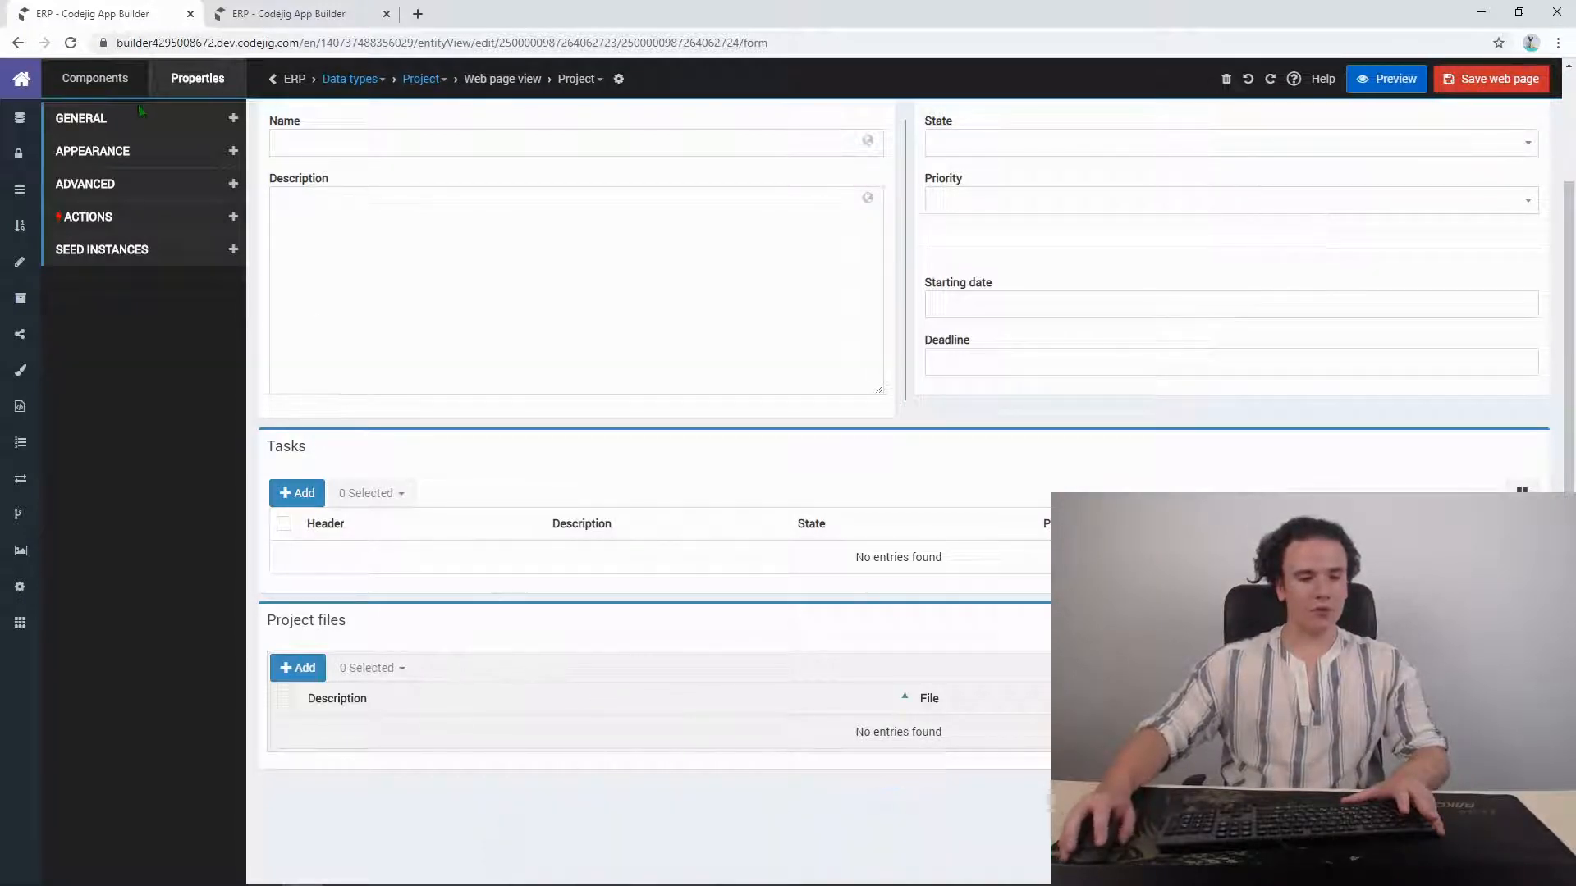
Step: Reopen the Project files data type in a new browser tab to check its fields, and close its outdated tab
click(96, 78)
click(197, 78)
click(123, 117)
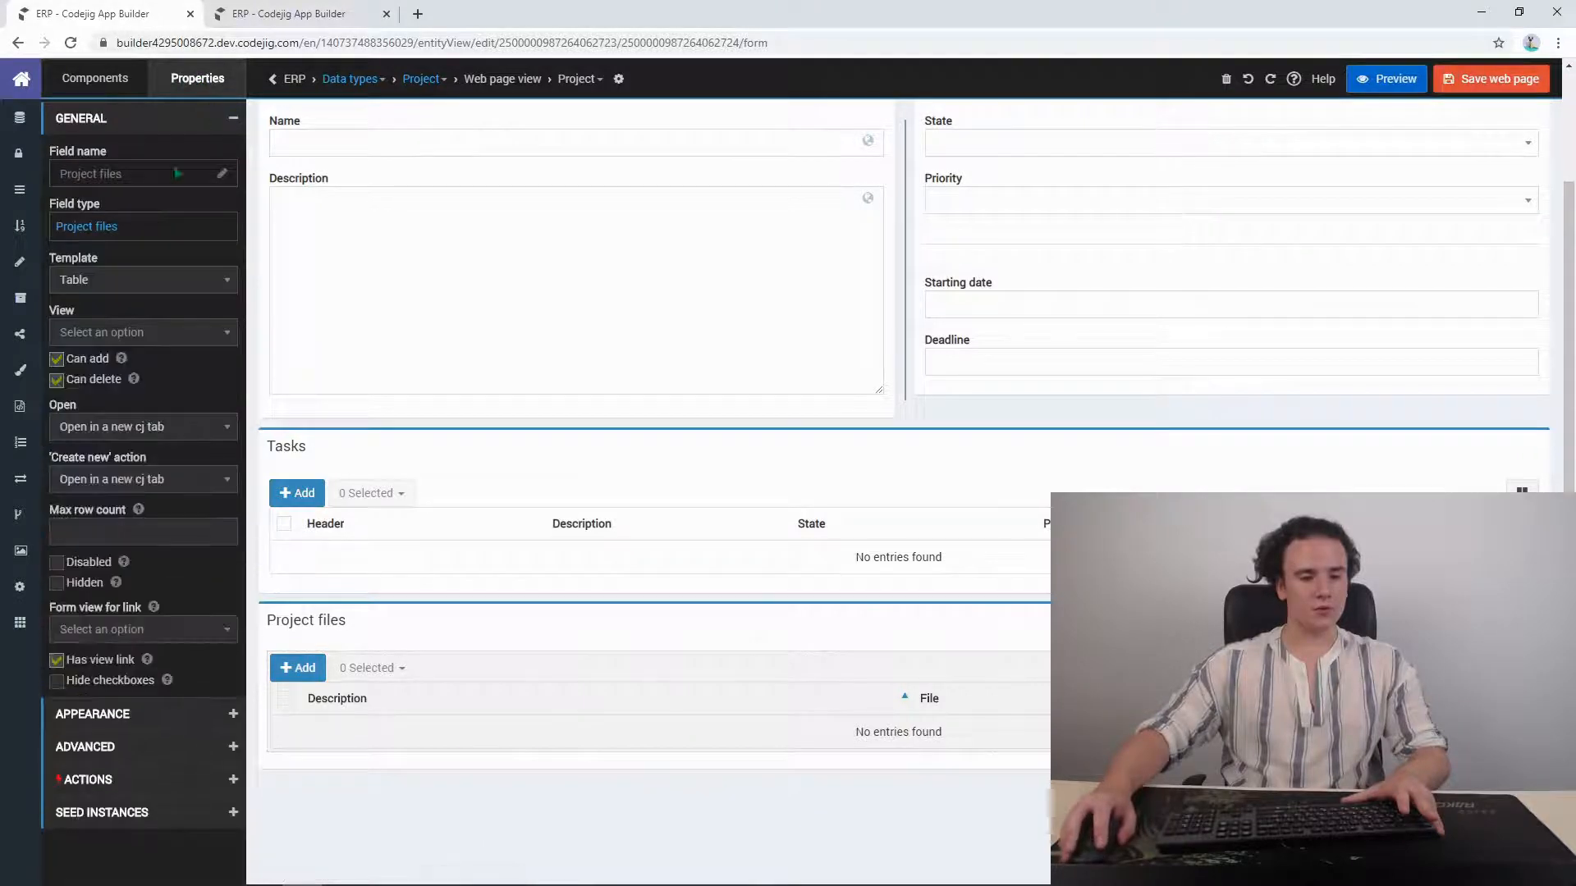
right_click(96, 230)
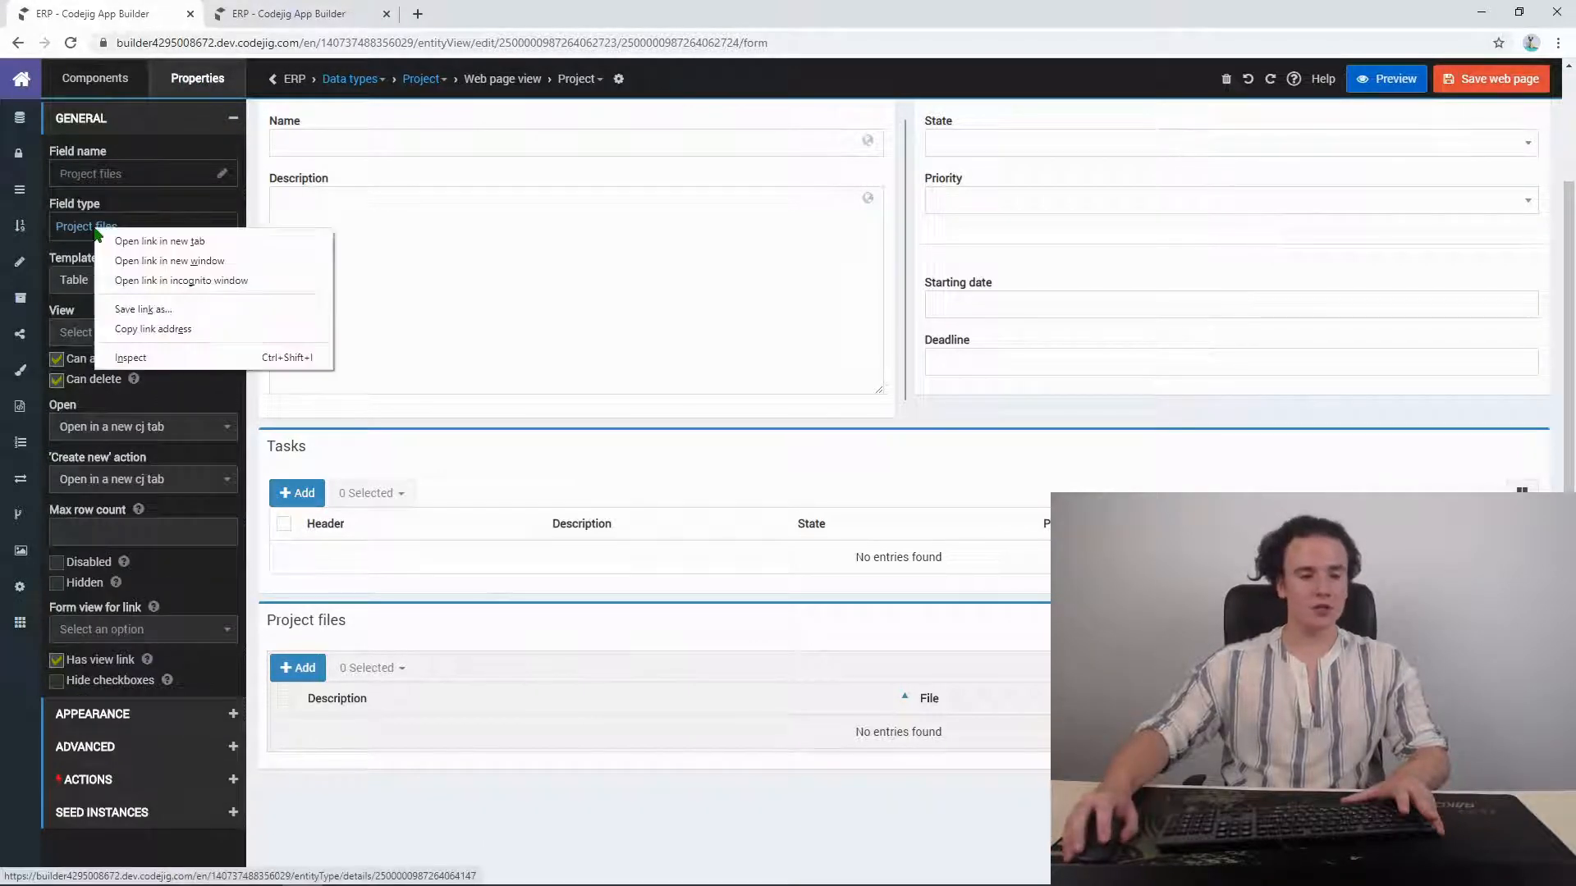
click(120, 242)
click(459, 13)
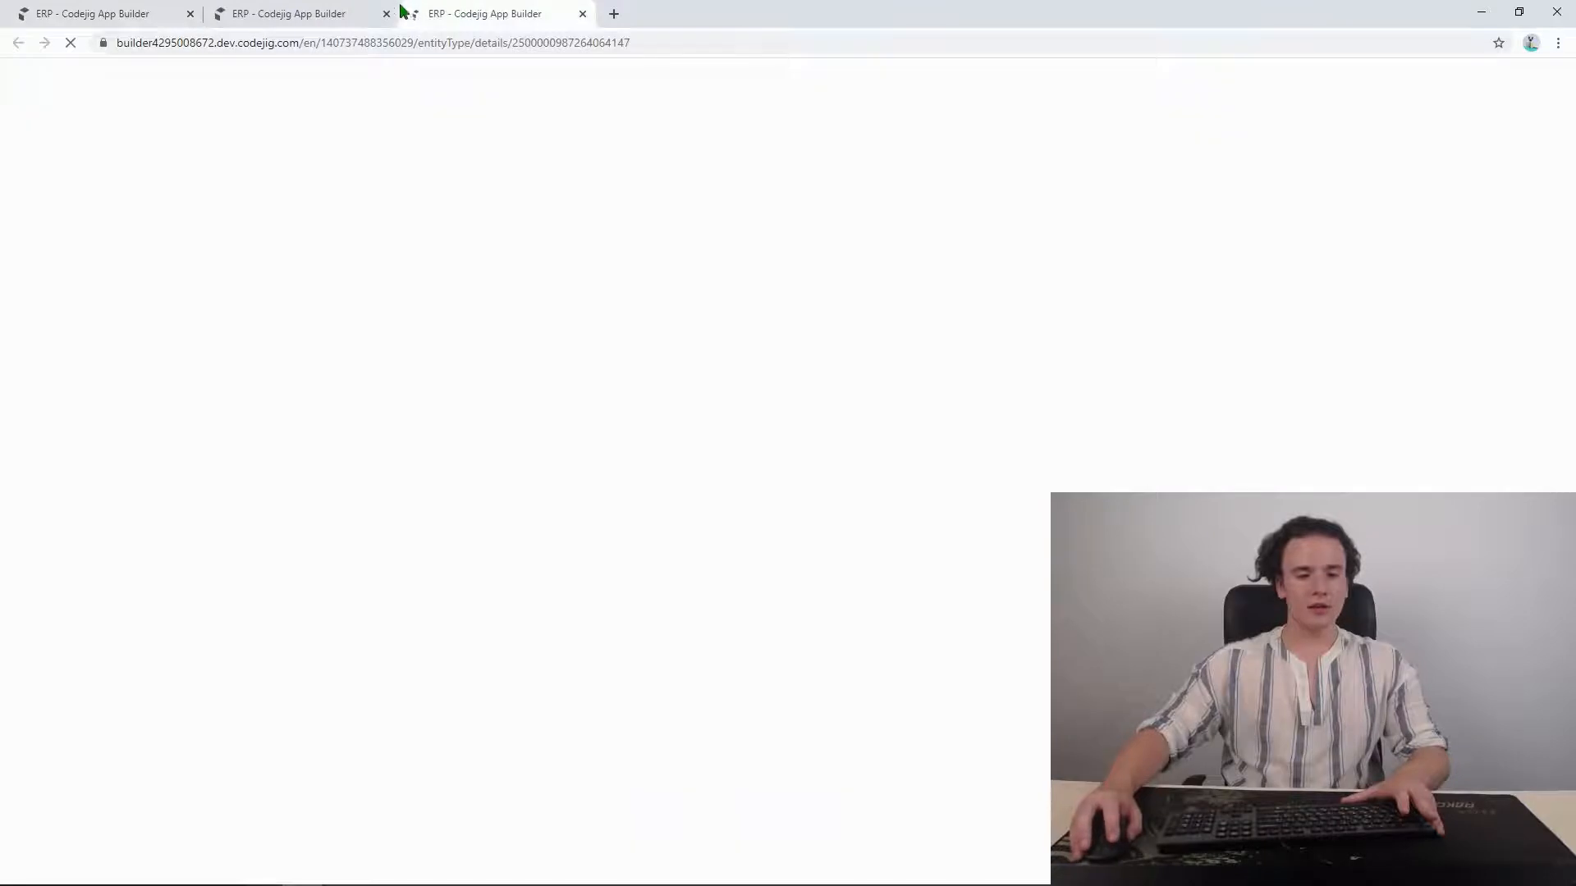
click(388, 14)
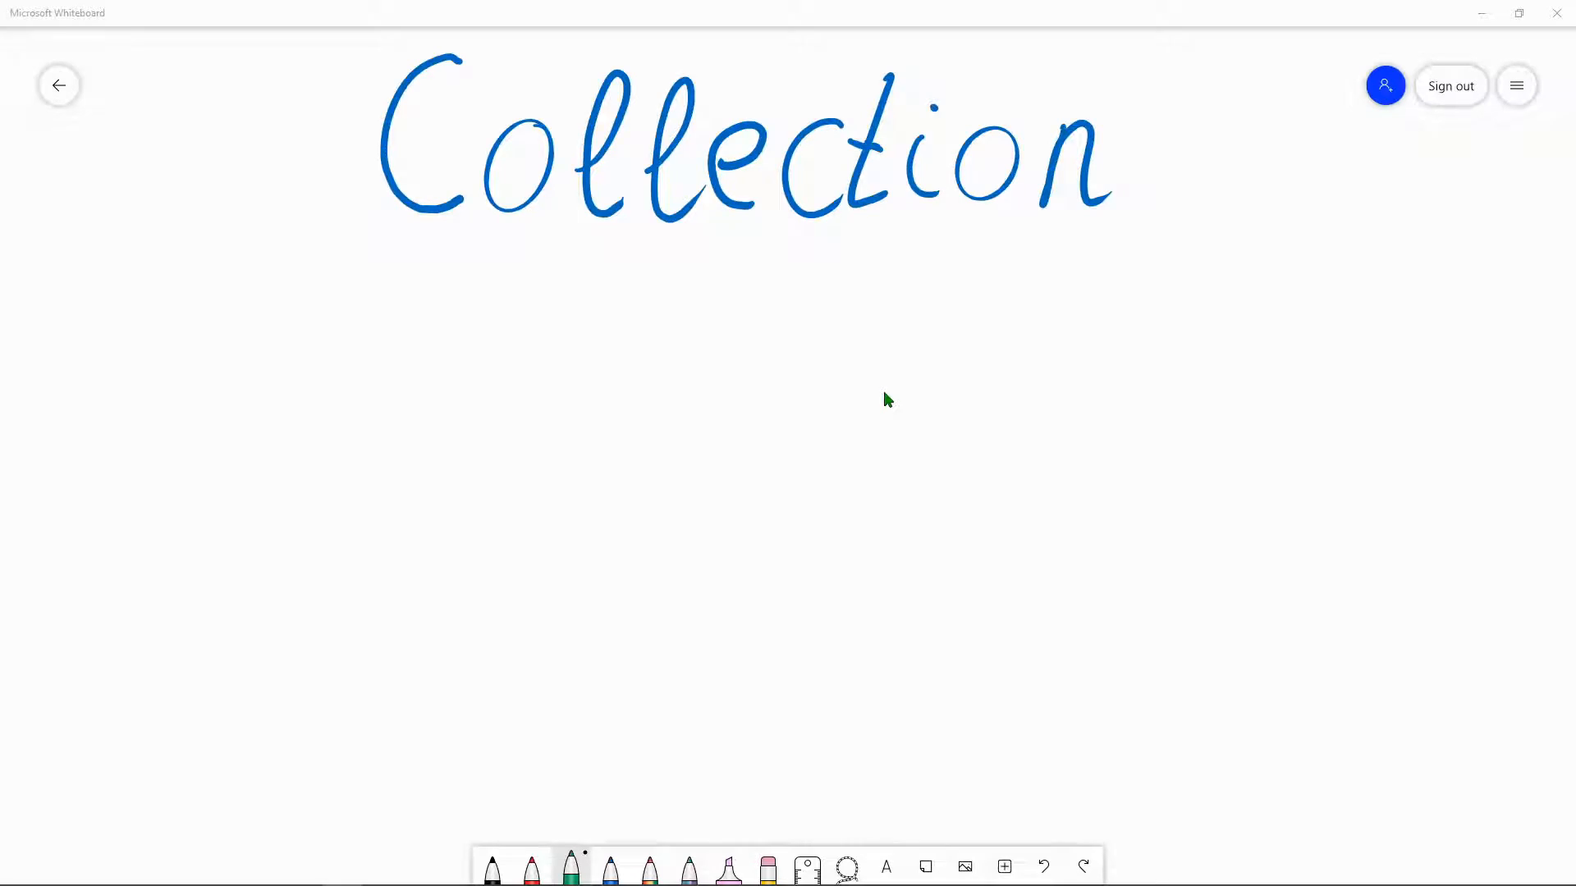
Step: In Microsoft Whiteboard, draw a green arrow from the start of "Collection" down to the left and handwrite "table" at its tip
mouse_move(439, 213)
mouse_down()
mouse_move(362, 378)
mouse_move(250, 489)
mouse_up()
drag(258, 543, 337, 530)
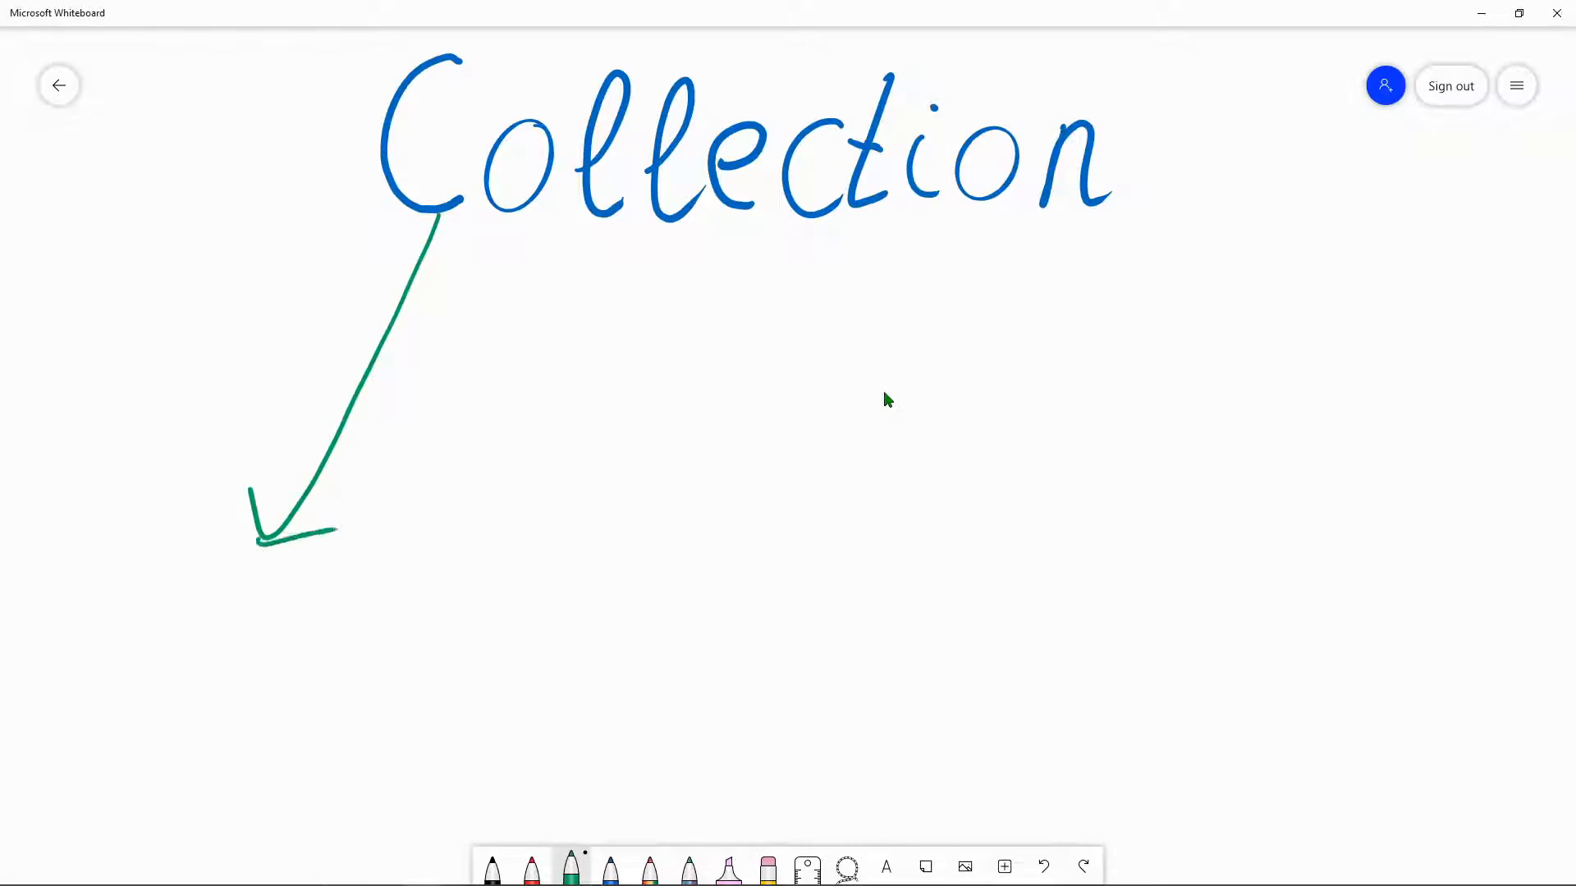
drag(92, 535, 96, 681)
mouse_move(31, 641)
mouse_down()
mouse_move(107, 630)
mouse_move(176, 675)
mouse_move(169, 652)
mouse_up()
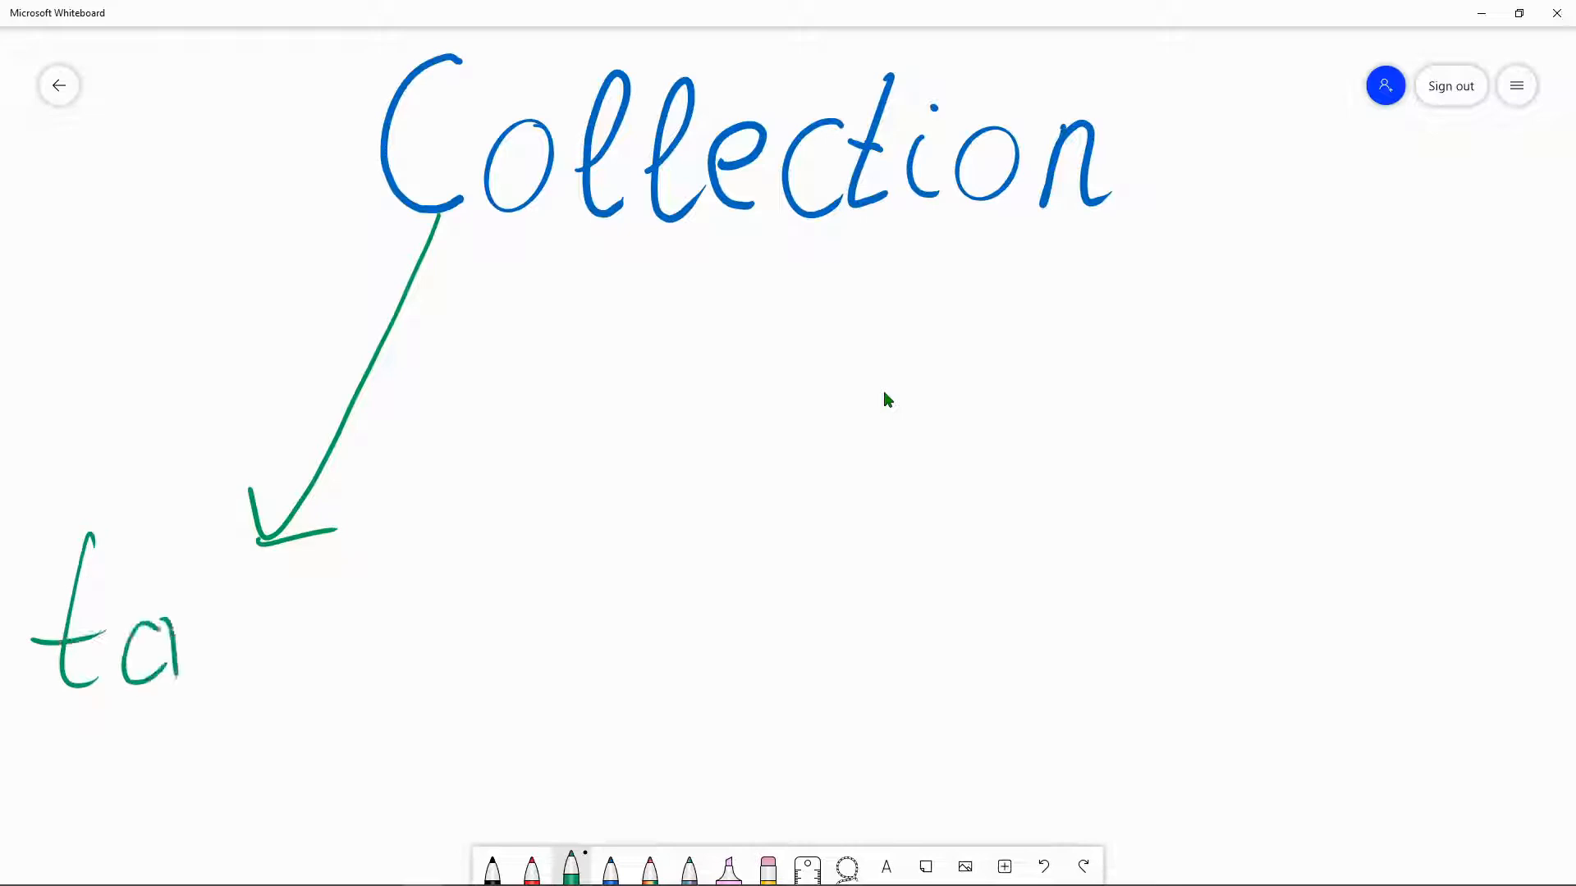
drag(187, 543, 209, 671)
mouse_move(266, 542)
mouse_down()
mouse_move(266, 666)
mouse_move(337, 662)
mouse_up()
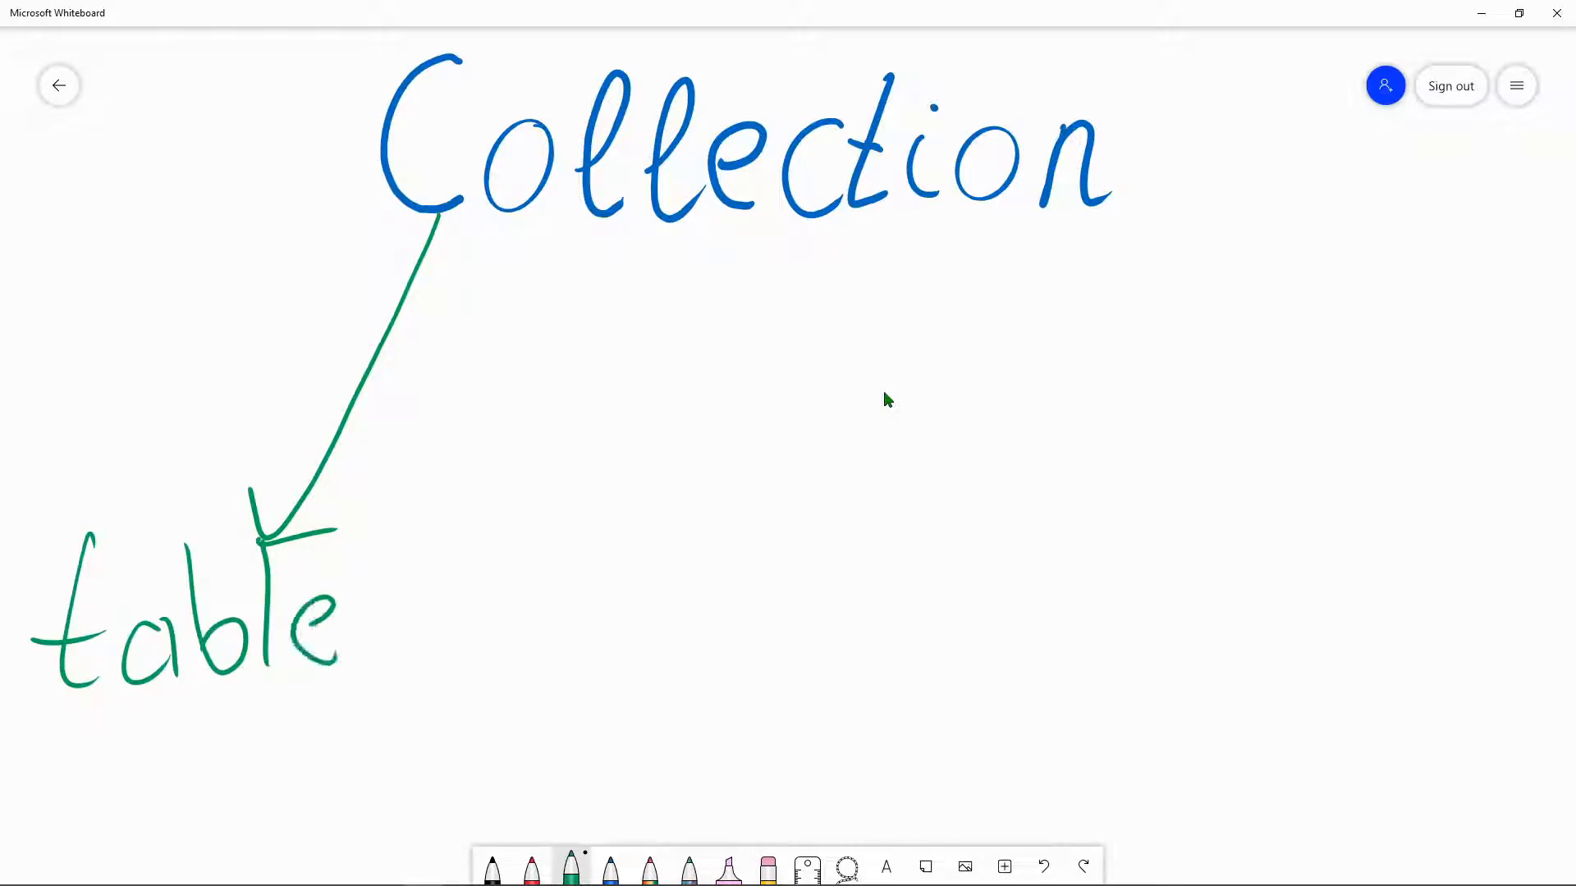
Step: Draw a second green arrow straight down from the middle of "Collection" and handwrite "multiselect" beneath it
mouse_move(786, 215)
mouse_down()
mouse_move(790, 492)
mouse_move(725, 485)
mouse_move(806, 499)
mouse_move(865, 452)
mouse_up()
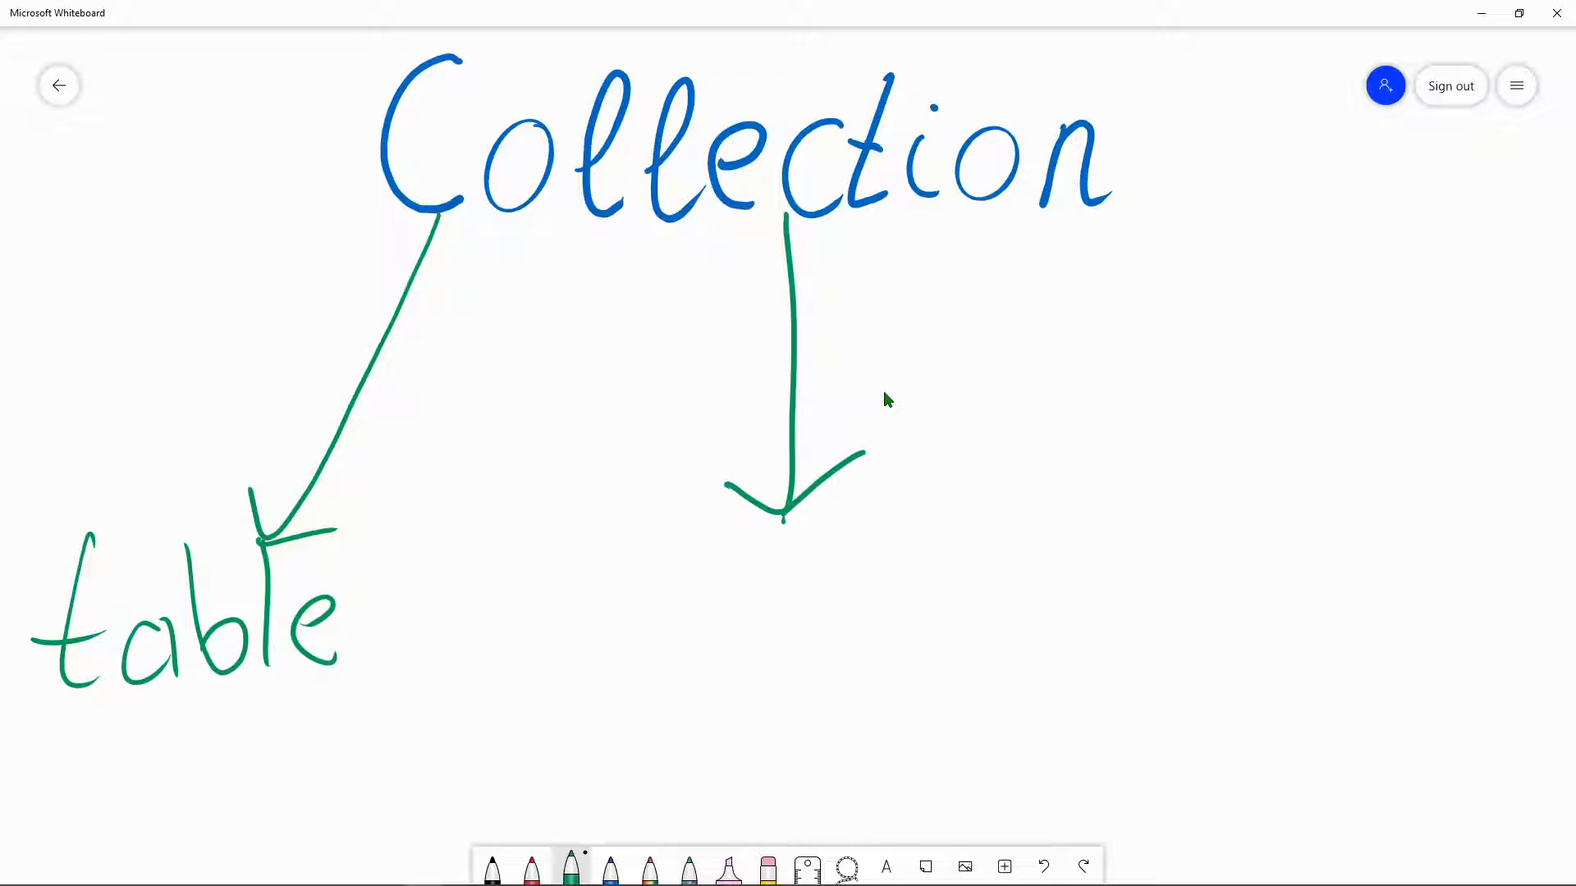
mouse_move(597, 546)
mouse_down()
mouse_move(586, 607)
mouse_move(693, 636)
mouse_up()
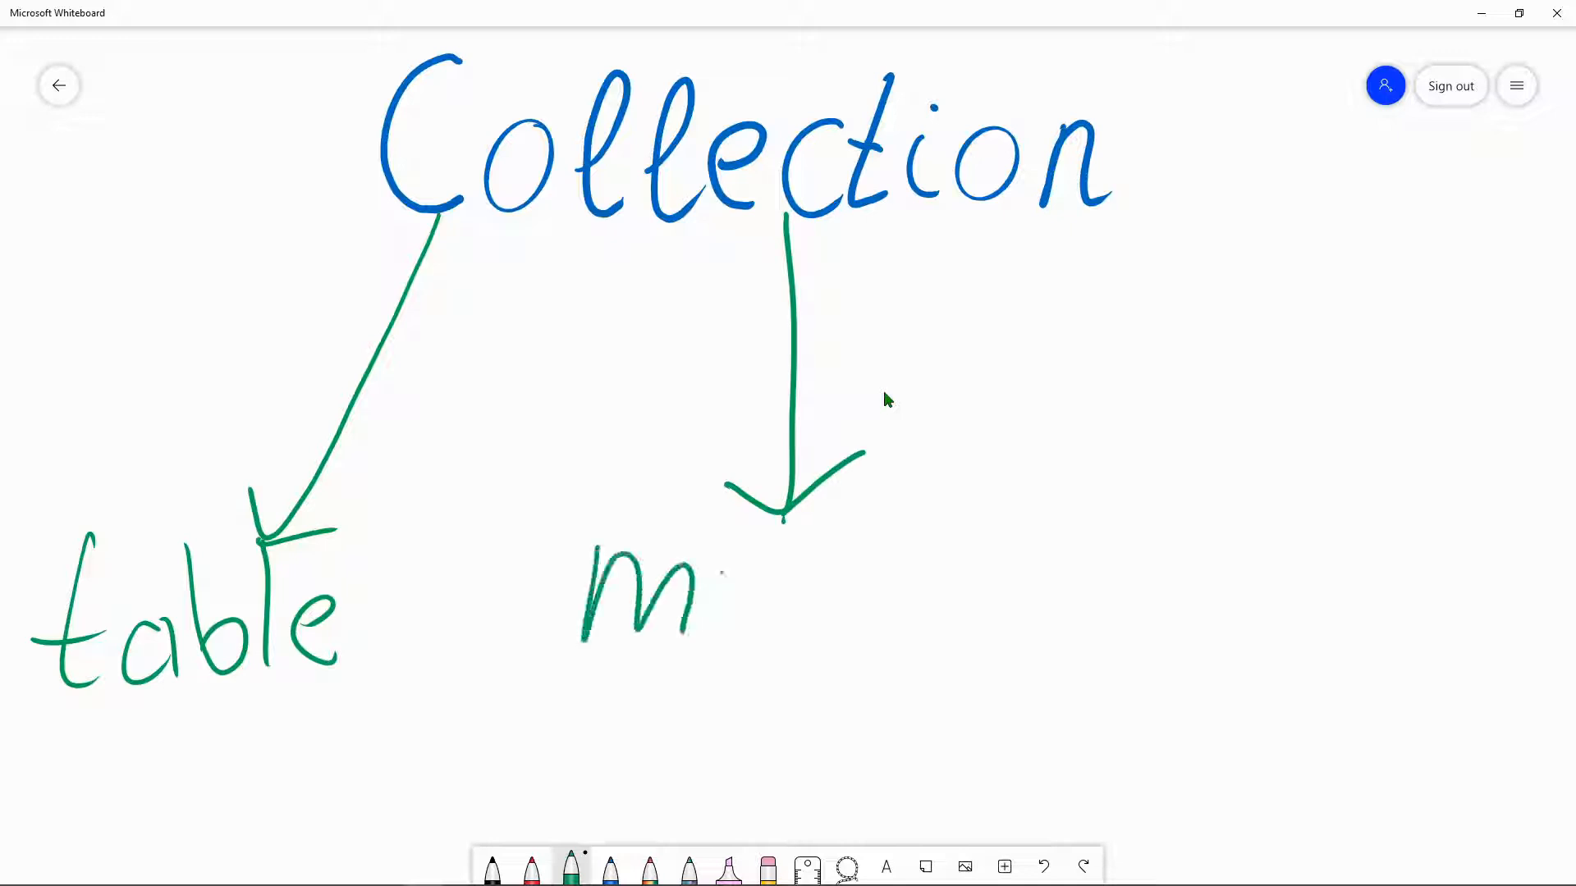
drag(721, 570, 763, 619)
drag(788, 566, 772, 638)
mouse_move(836, 521)
mouse_down()
mouse_move(793, 636)
mouse_move(863, 622)
mouse_up()
mouse_move(825, 584)
mouse_down()
mouse_move(867, 579)
mouse_move(879, 624)
mouse_up()
click(901, 543)
mouse_move(930, 565)
mouse_down()
mouse_move(903, 632)
mouse_move(980, 624)
mouse_up()
drag(1006, 517, 990, 621)
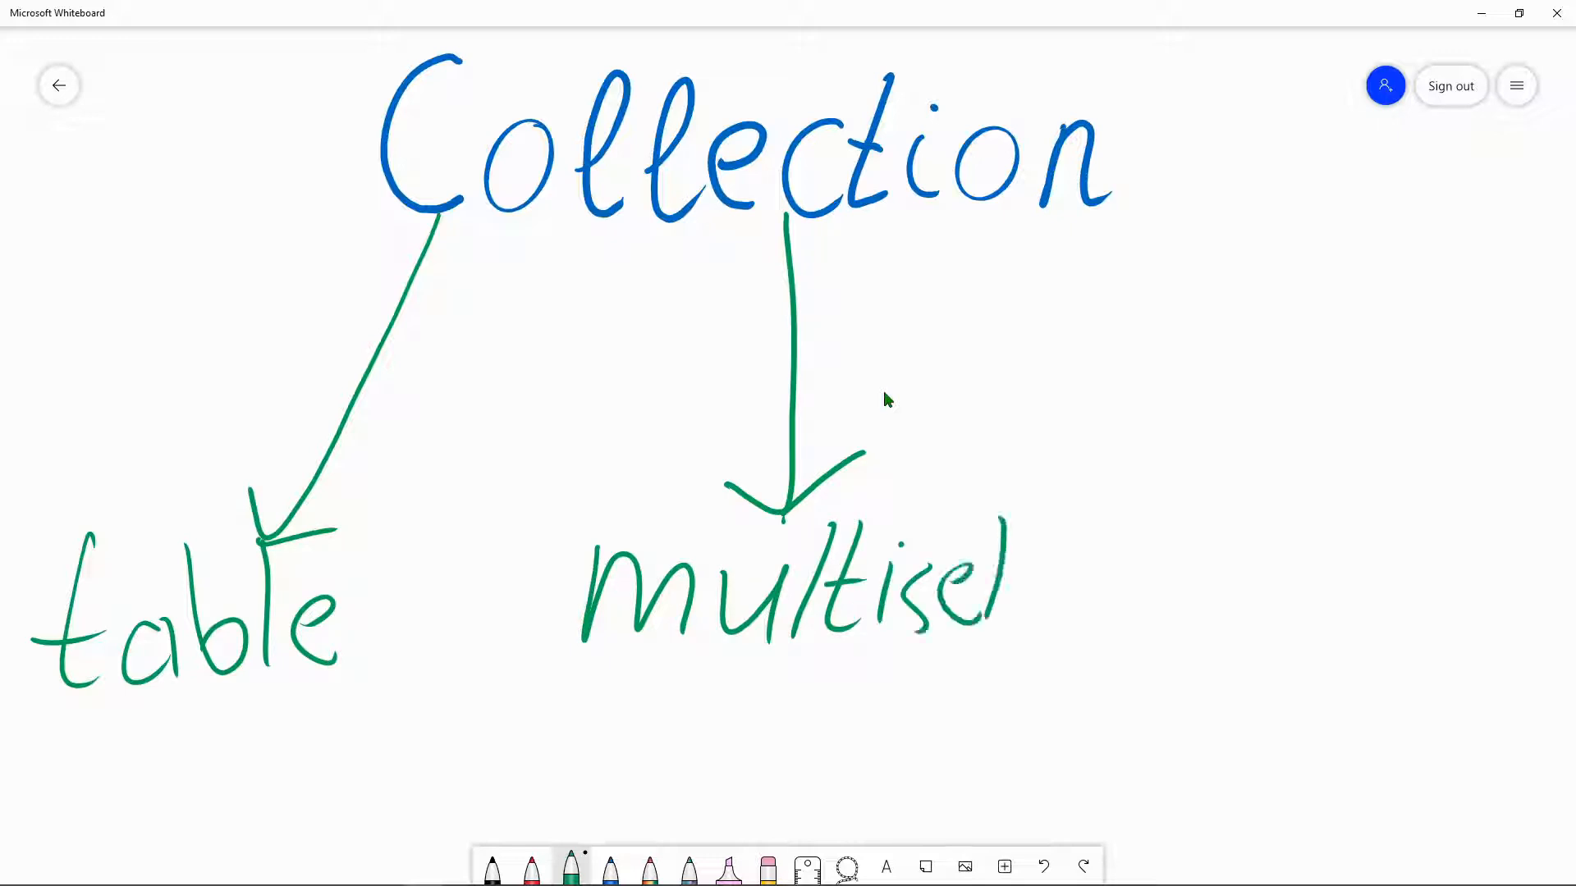
mouse_move(1032, 565)
mouse_down()
mouse_move(1038, 611)
mouse_move(1039, 567)
mouse_up()
mouse_move(1076, 565)
mouse_down()
mouse_move(1059, 604)
mouse_move(1076, 599)
mouse_up()
drag(1118, 531, 1101, 606)
drag(1082, 584, 1123, 578)
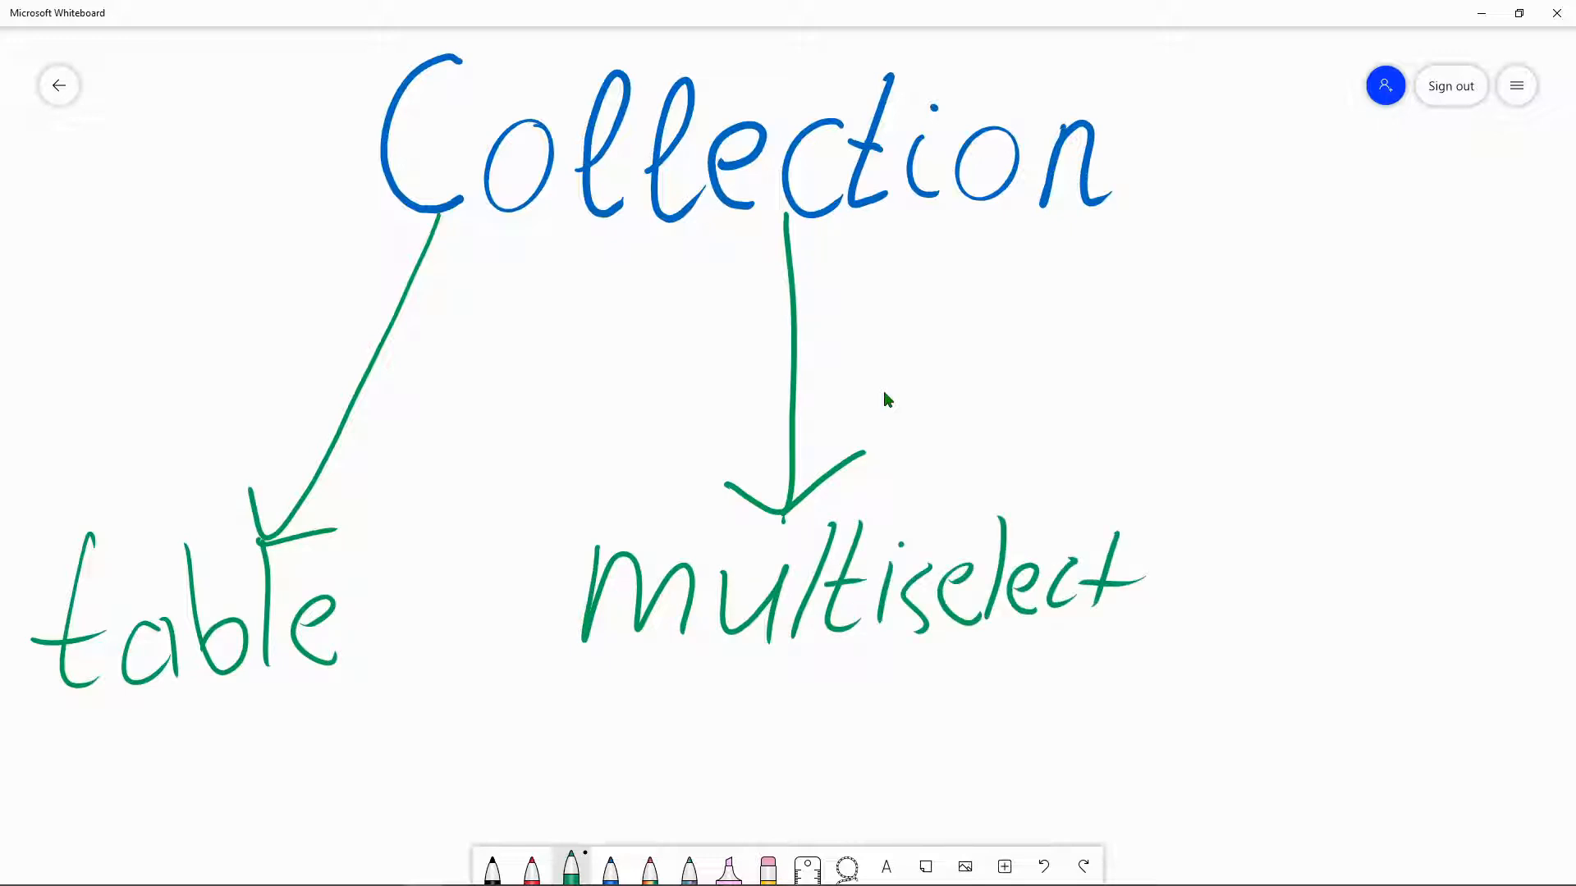
Step: Draw a third green arrow from the end of "Collection" down to the right and handwrite "widget" beneath its tip
mouse_move(1099, 201)
mouse_down()
mouse_move(1348, 392)
mouse_move(1390, 308)
mouse_up()
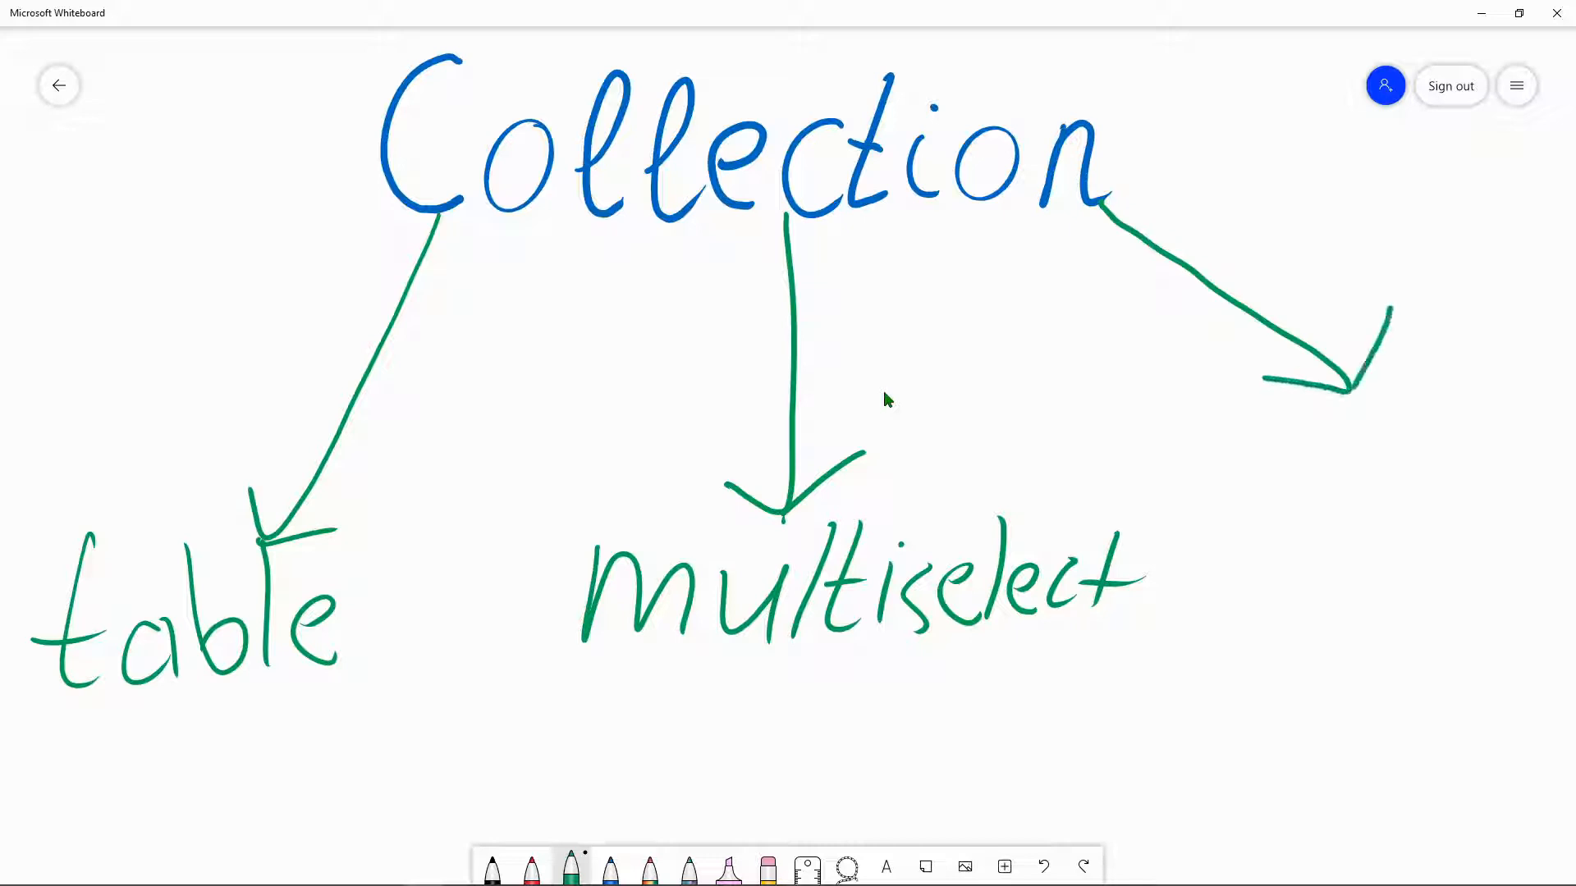
mouse_move(1141, 425)
mouse_down()
mouse_move(1153, 484)
mouse_move(1224, 435)
mouse_move(1235, 488)
mouse_up()
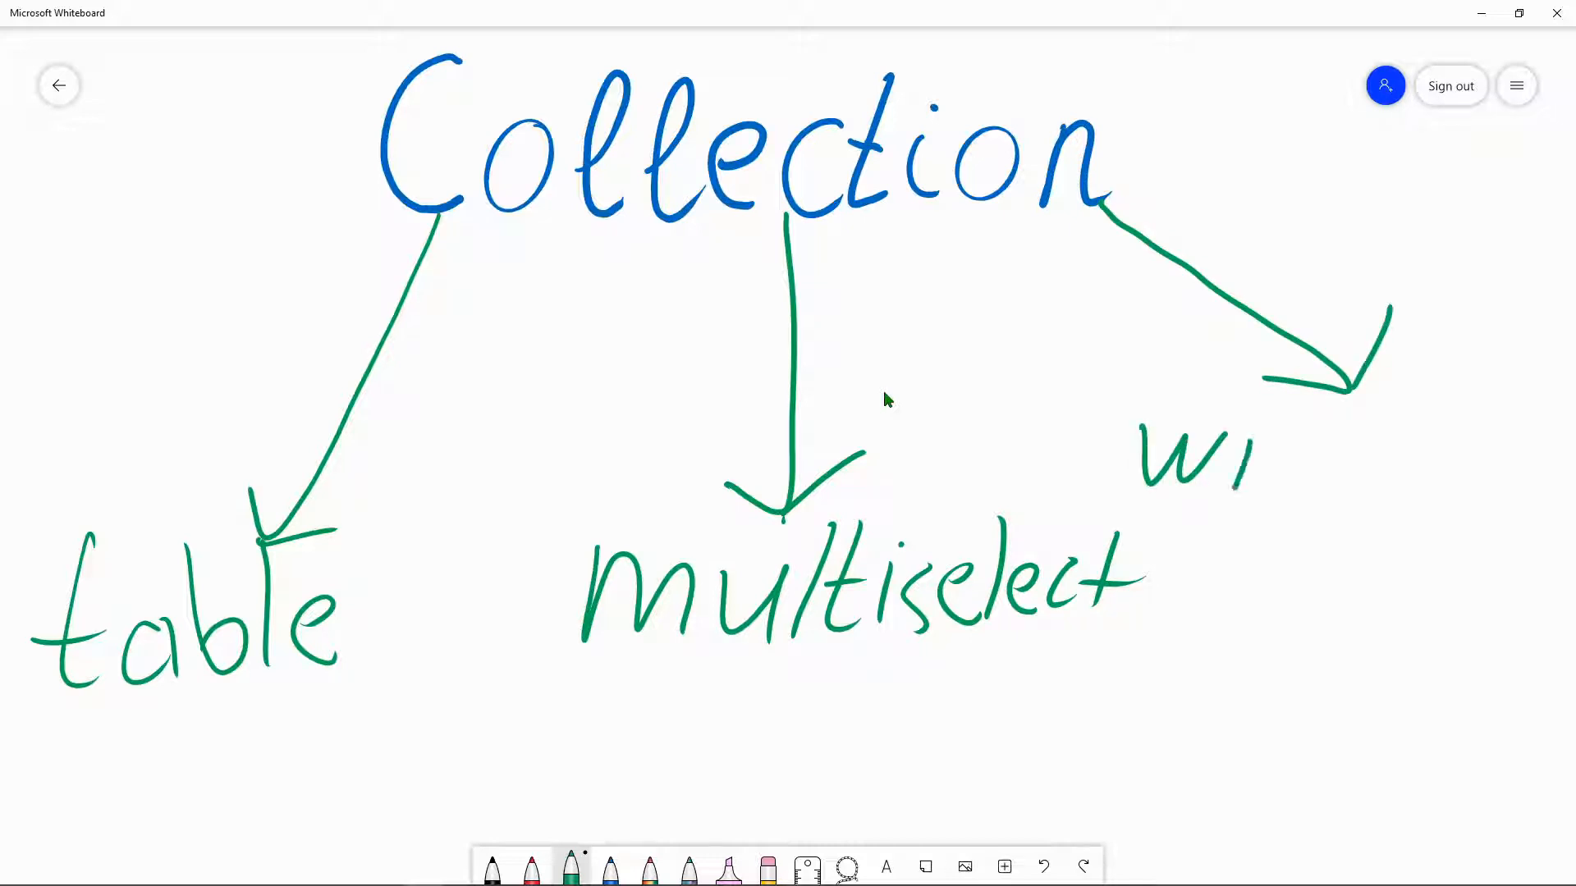
drag(1307, 453, 1273, 493)
drag(1329, 393, 1318, 496)
mouse_move(1376, 443)
mouse_down()
mouse_move(1340, 480)
mouse_move(1383, 453)
mouse_up()
mouse_move(1384, 453)
mouse_down()
mouse_move(1319, 518)
mouse_move(1418, 484)
mouse_up()
drag(1455, 404, 1460, 485)
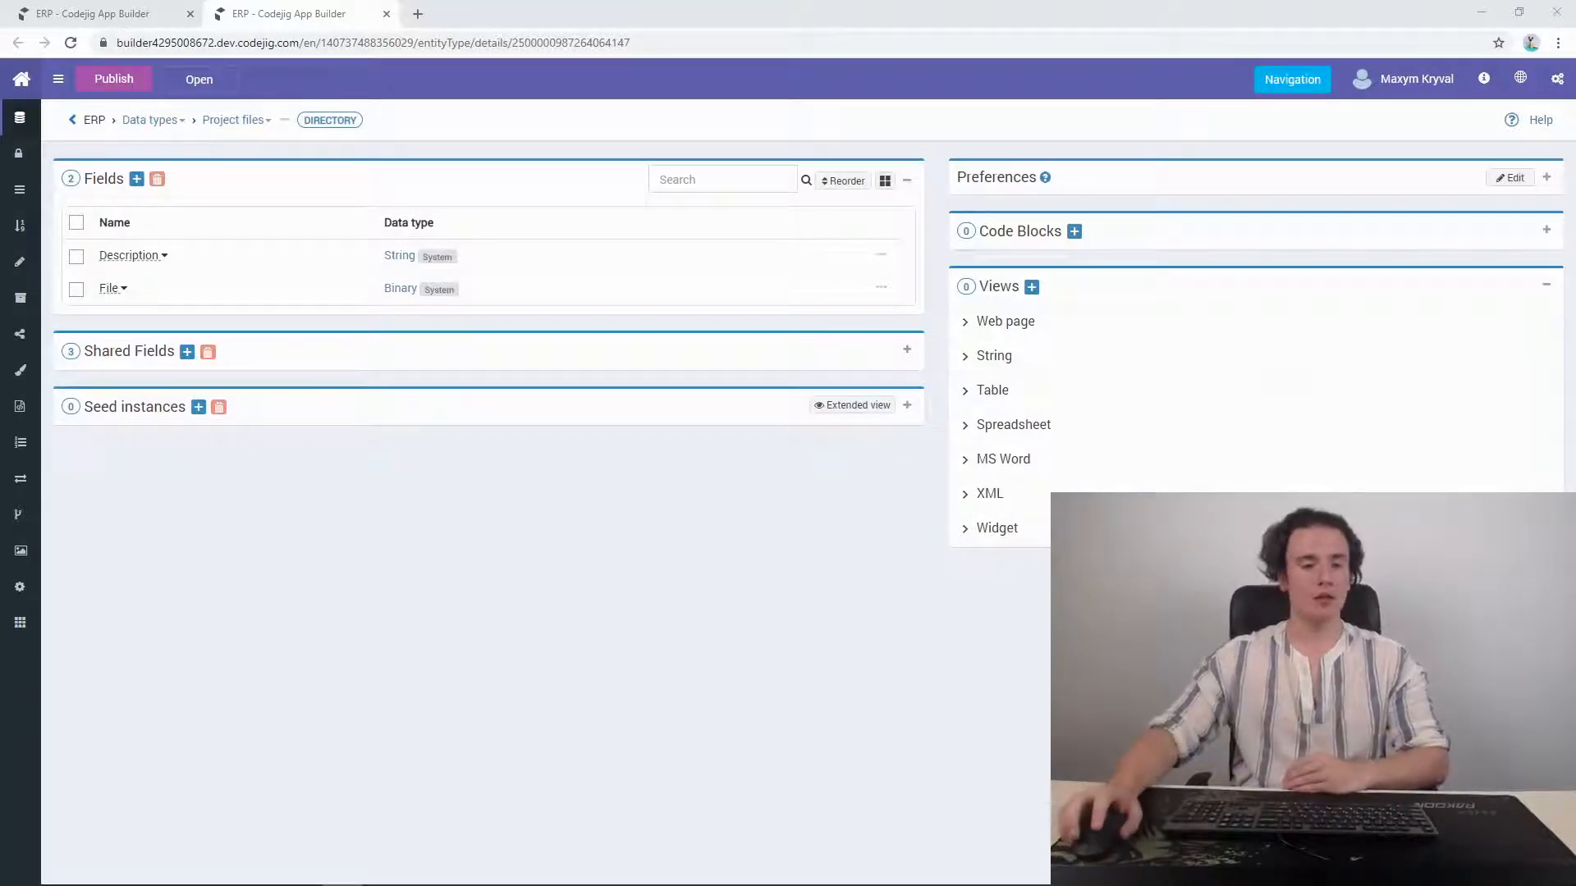
Step: Open the Project web page of the ERP app for editing and set the Tasks field's template to Multiselect
click(23, 80)
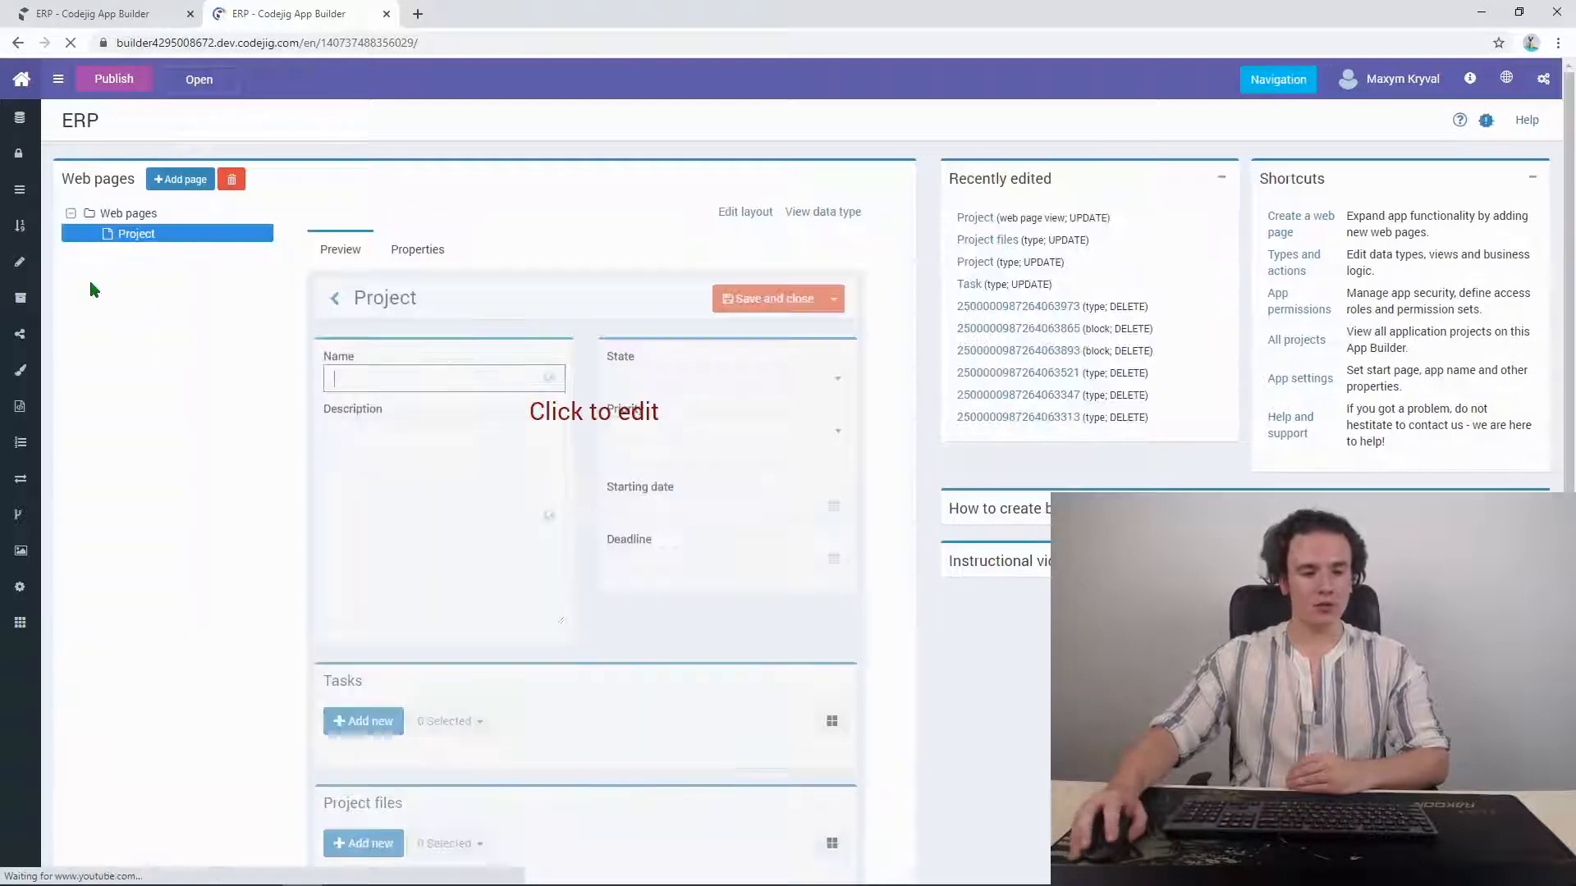
click(518, 411)
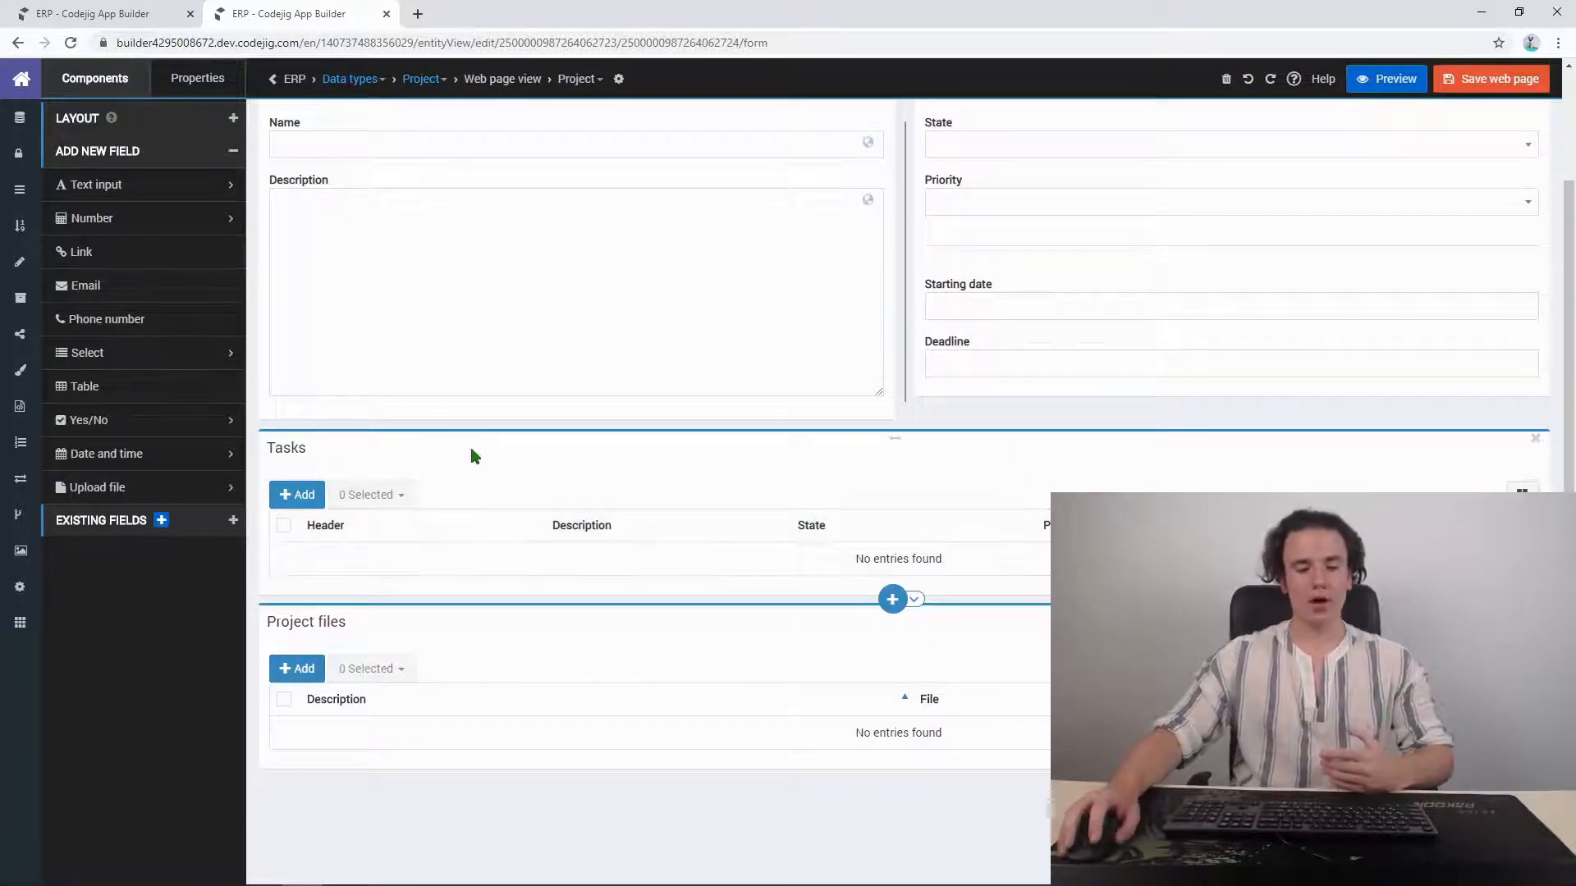
click(528, 532)
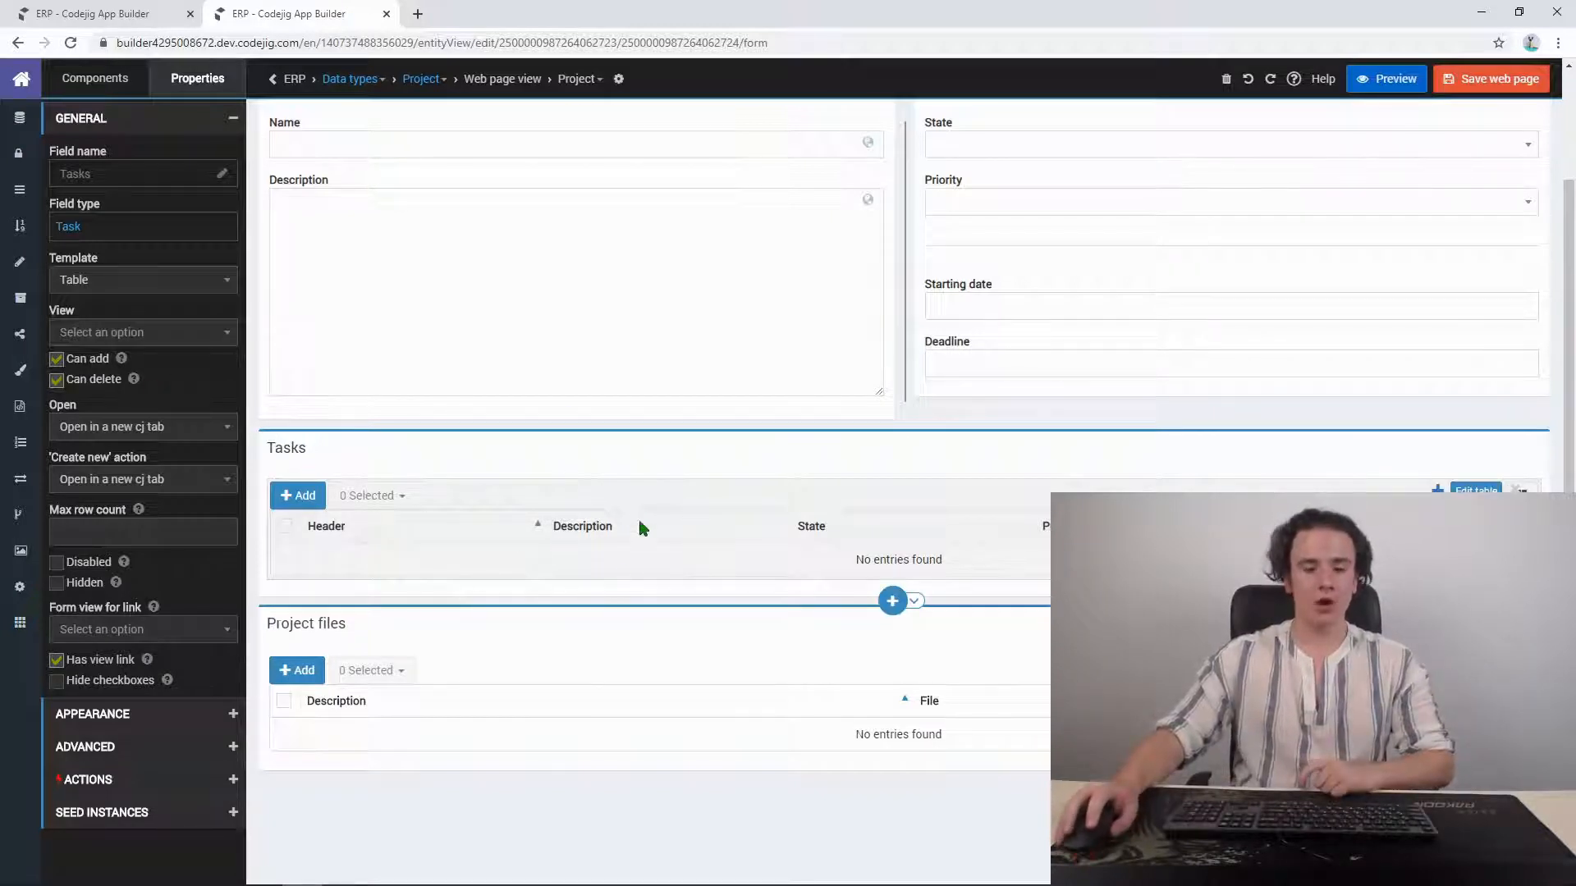
click(220, 280)
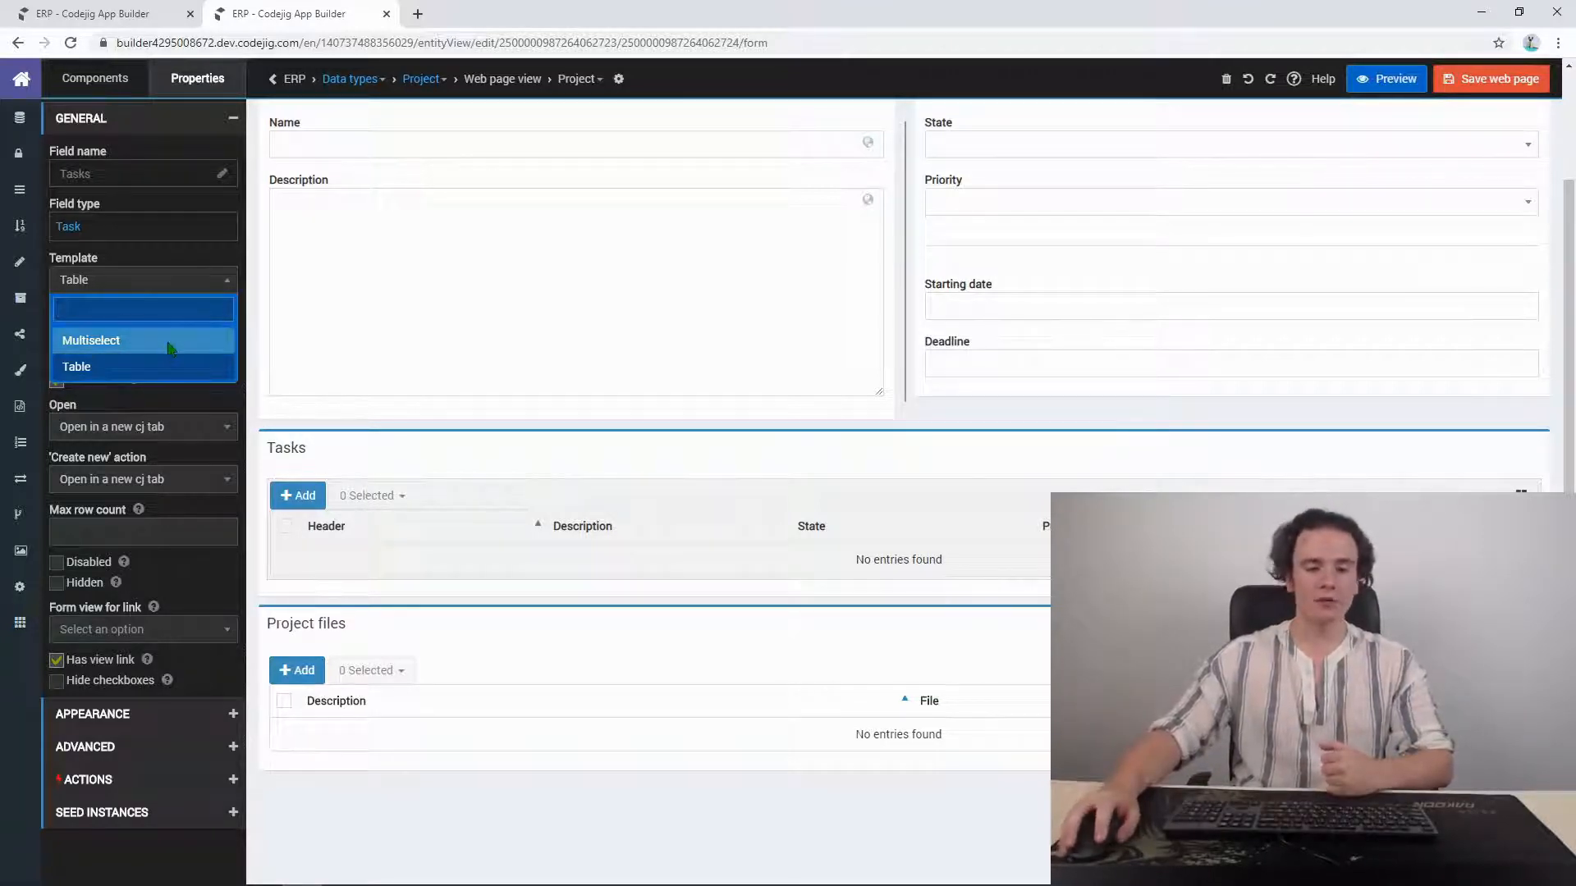
click(104, 341)
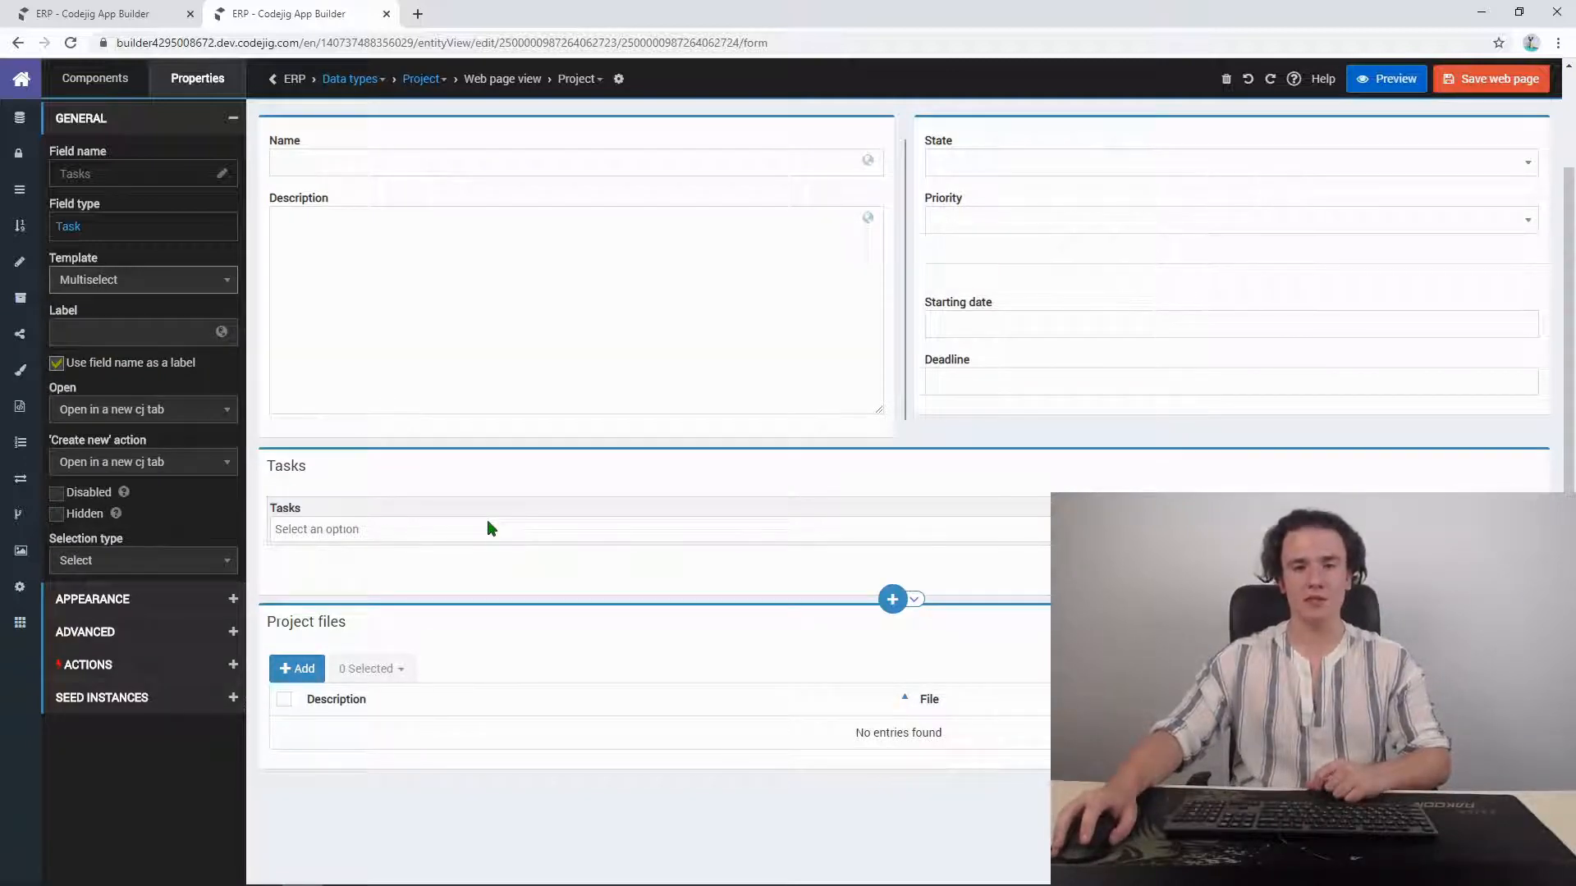
Step: Set the Project files field's template to Multiselect
click(496, 655)
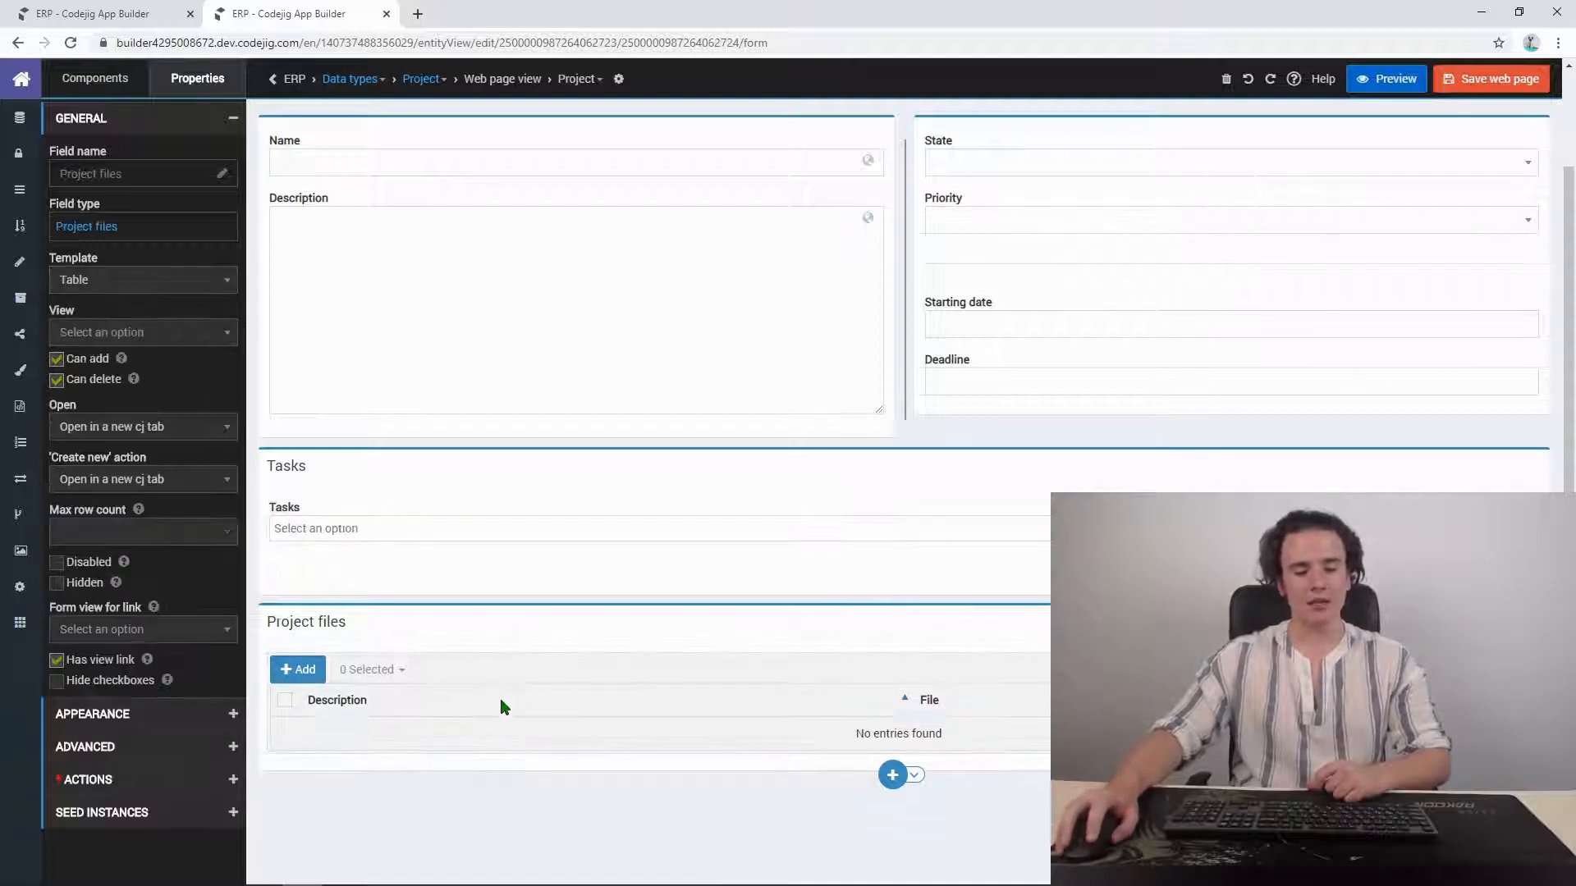
click(171, 286)
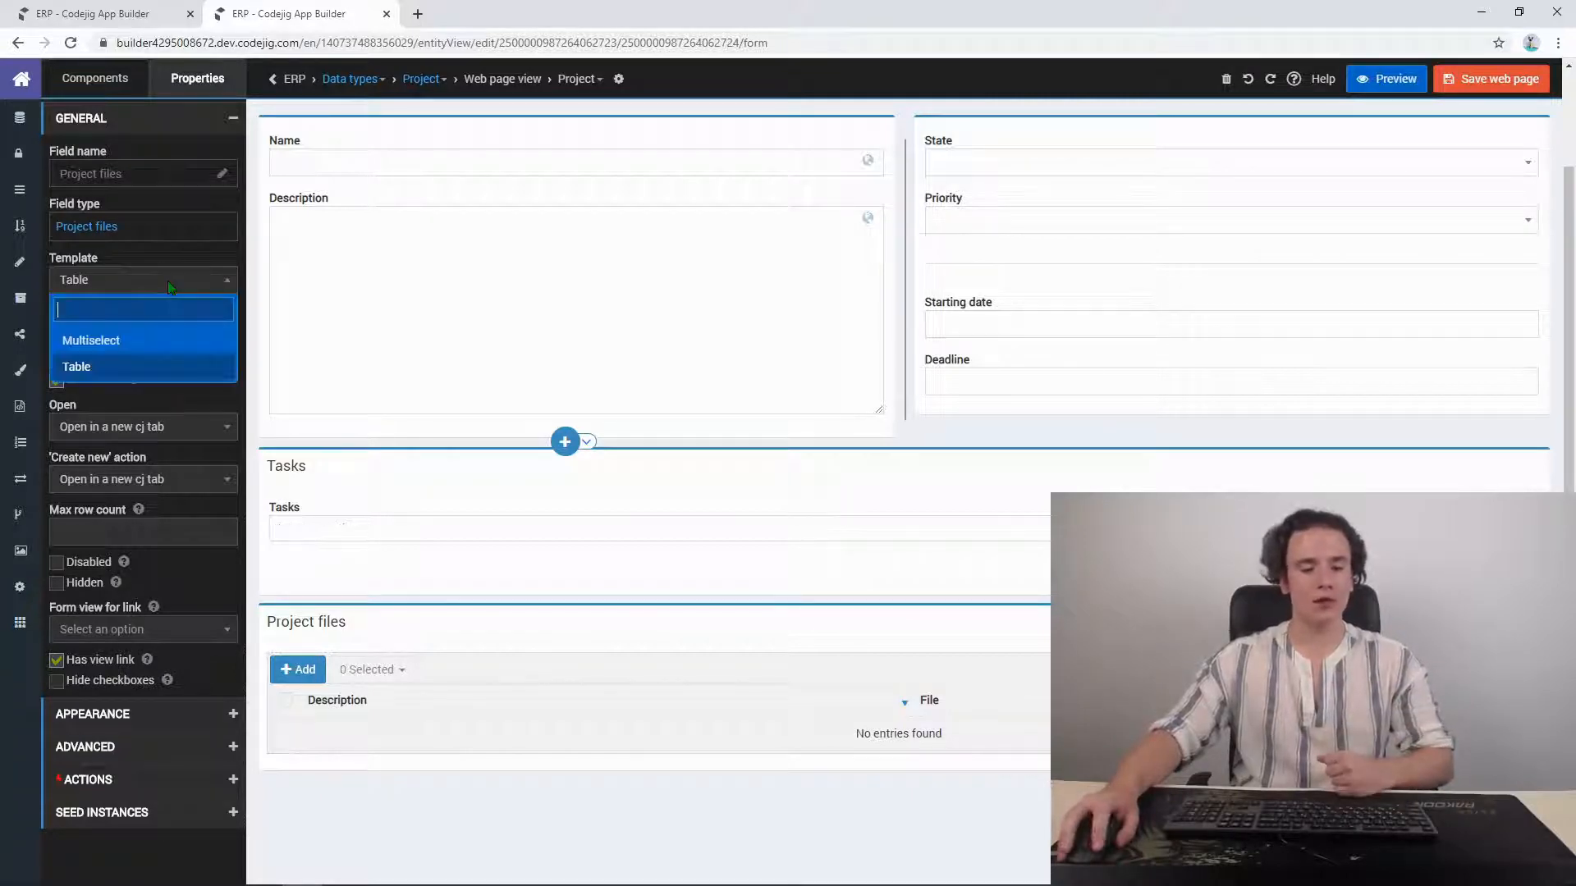
click(165, 341)
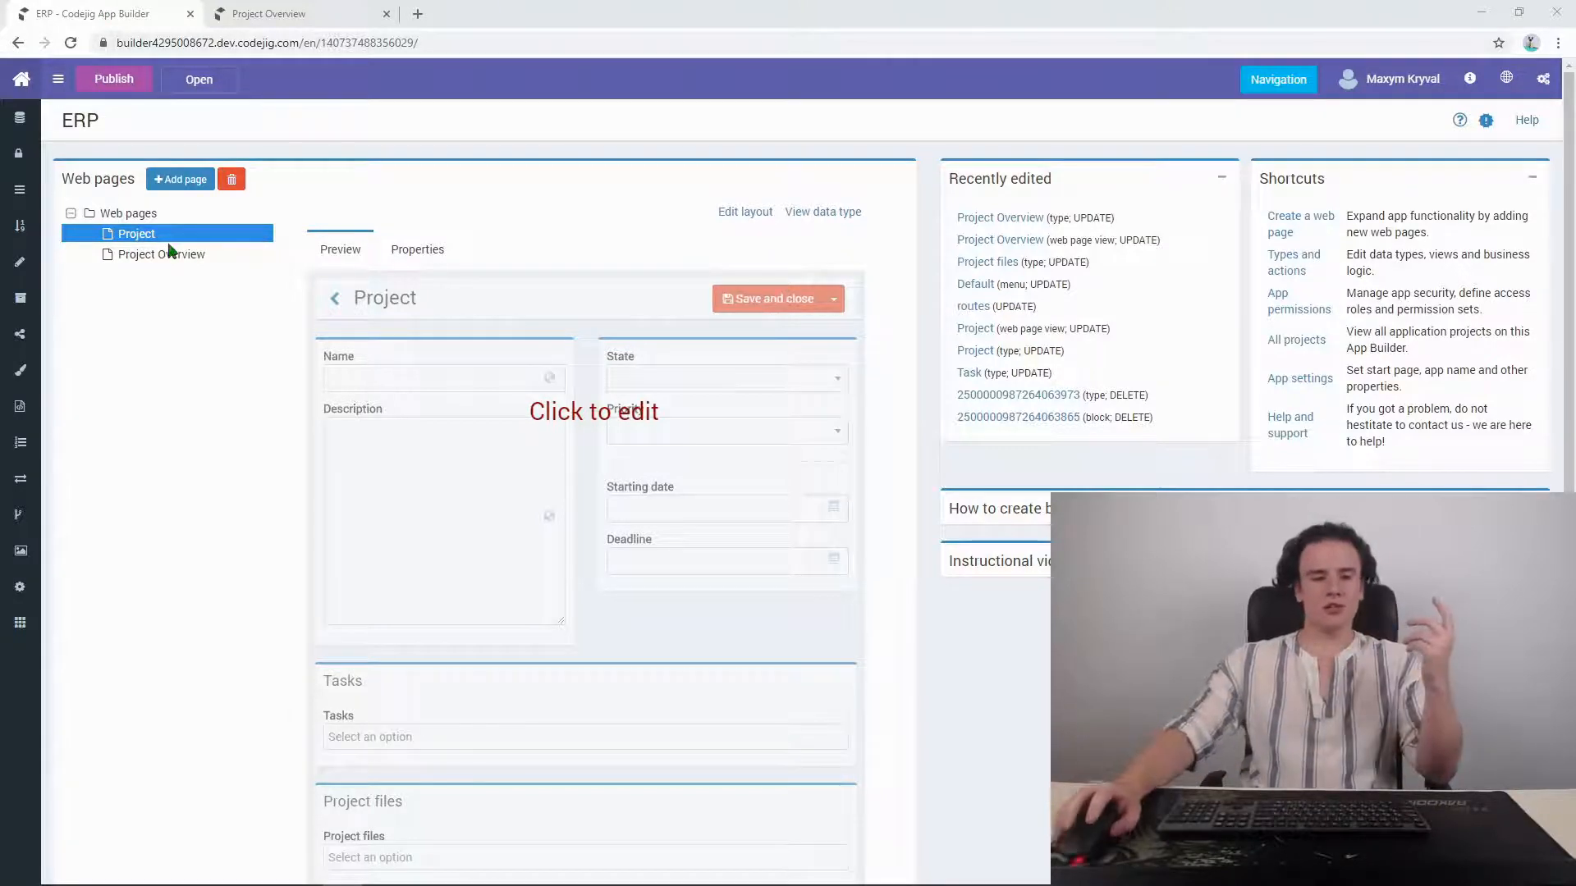
Step: Look at the running app's Project Overview page, and open that web page in the App Builder for editing
click(278, 11)
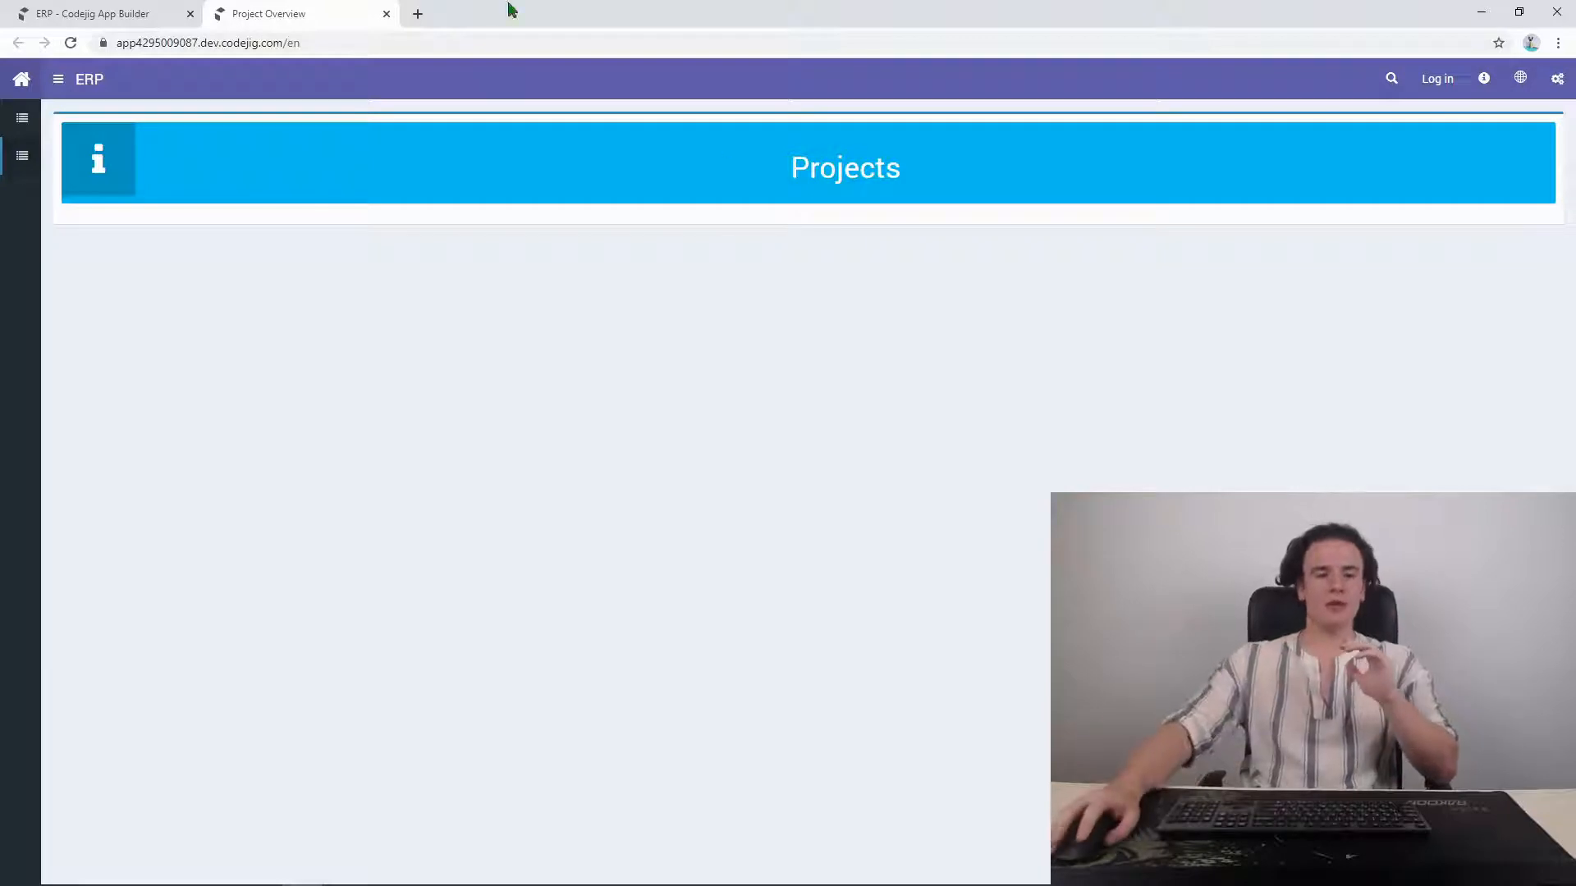
click(152, 10)
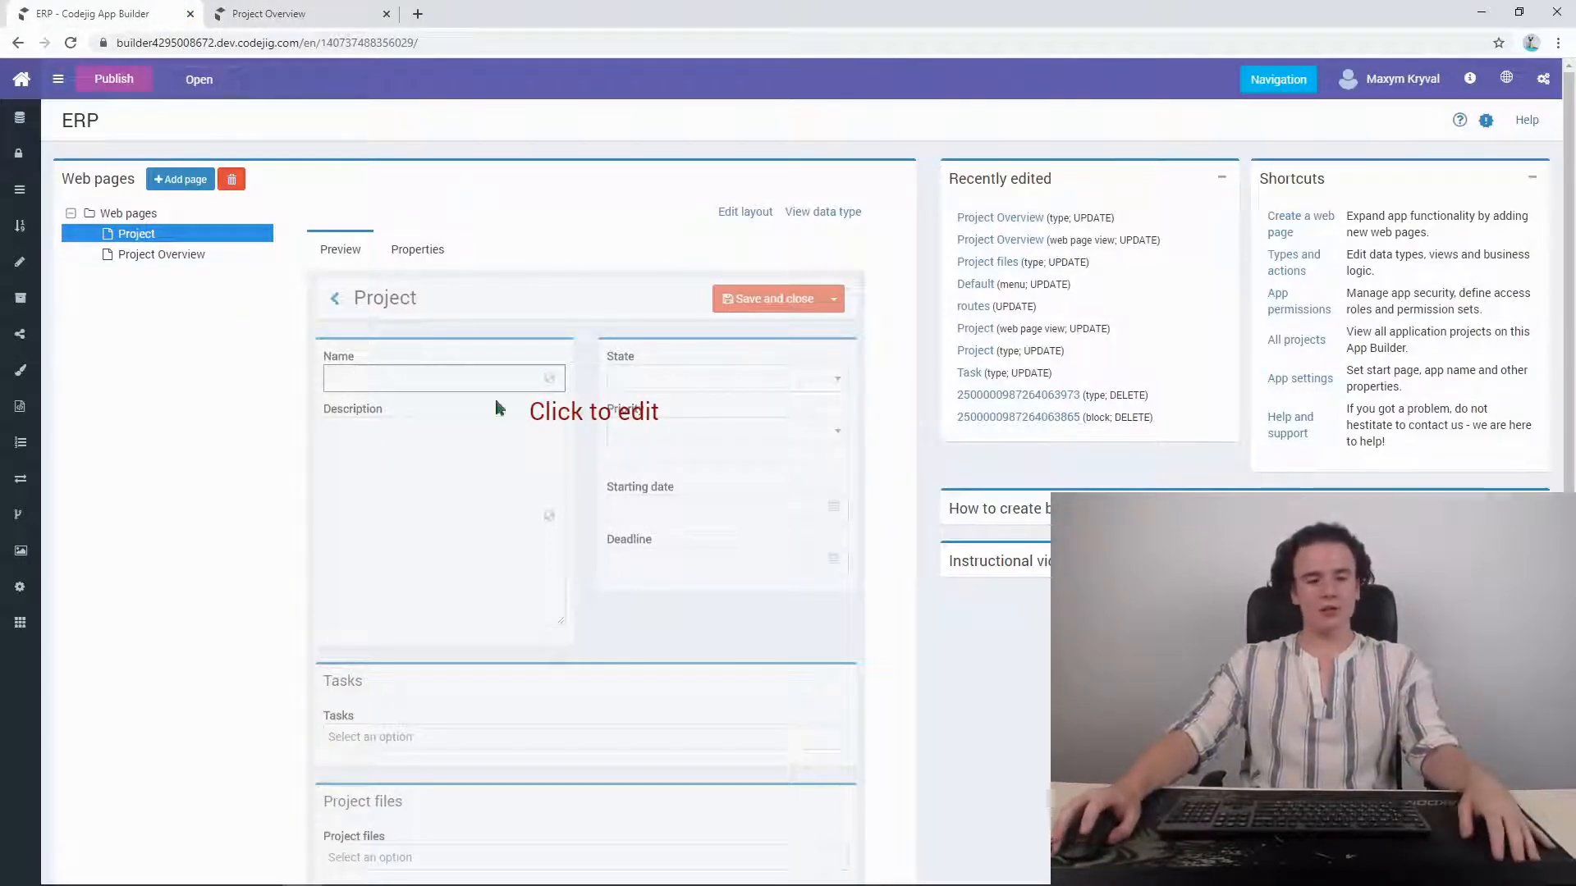
click(170, 262)
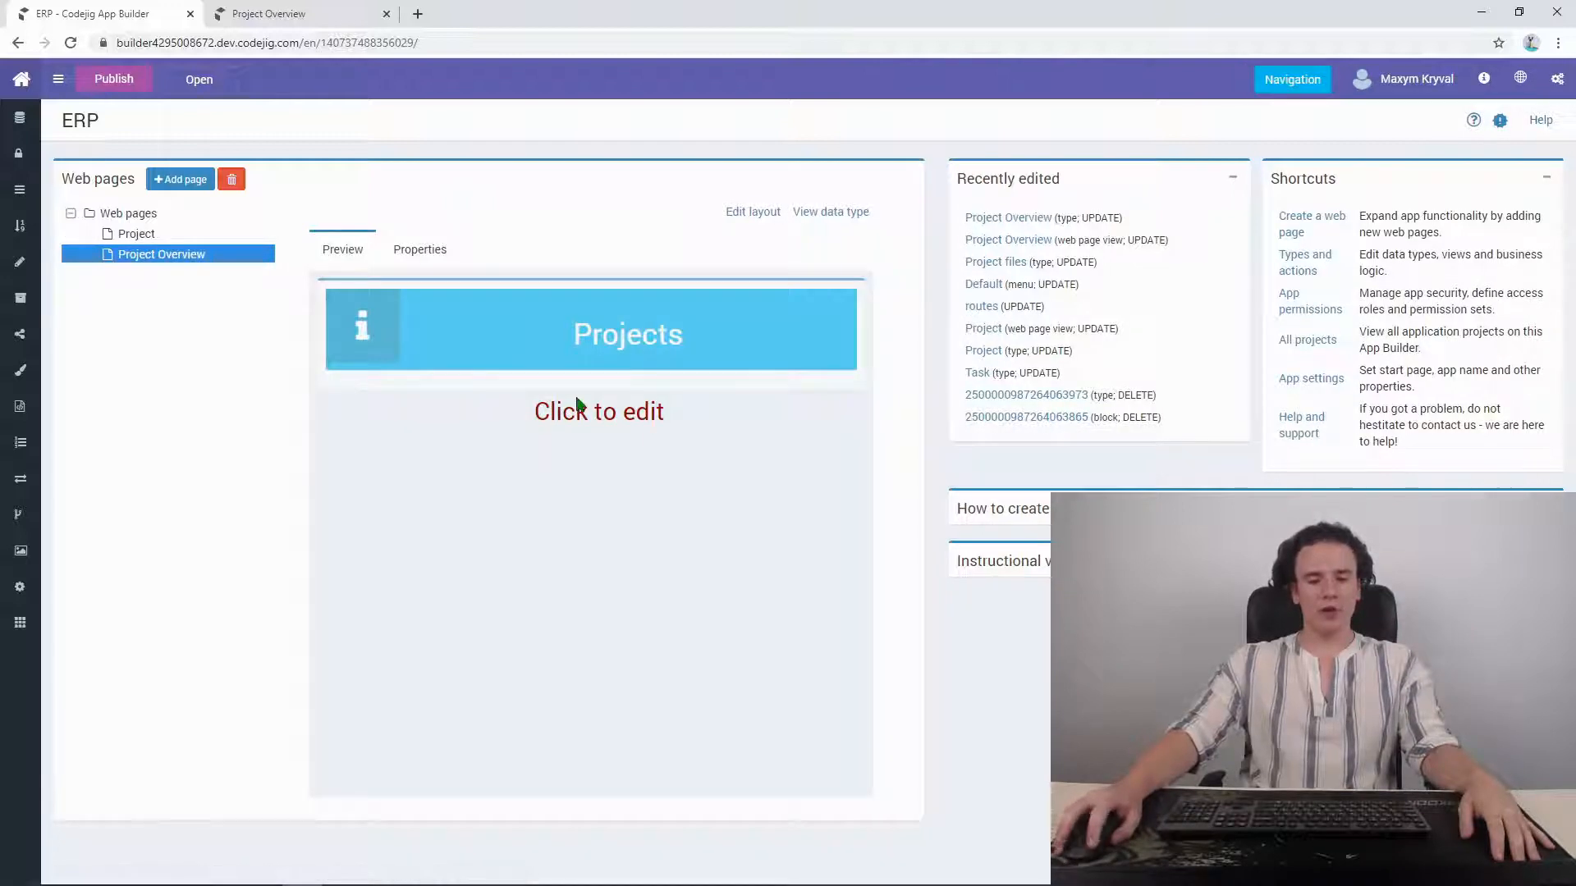
click(664, 421)
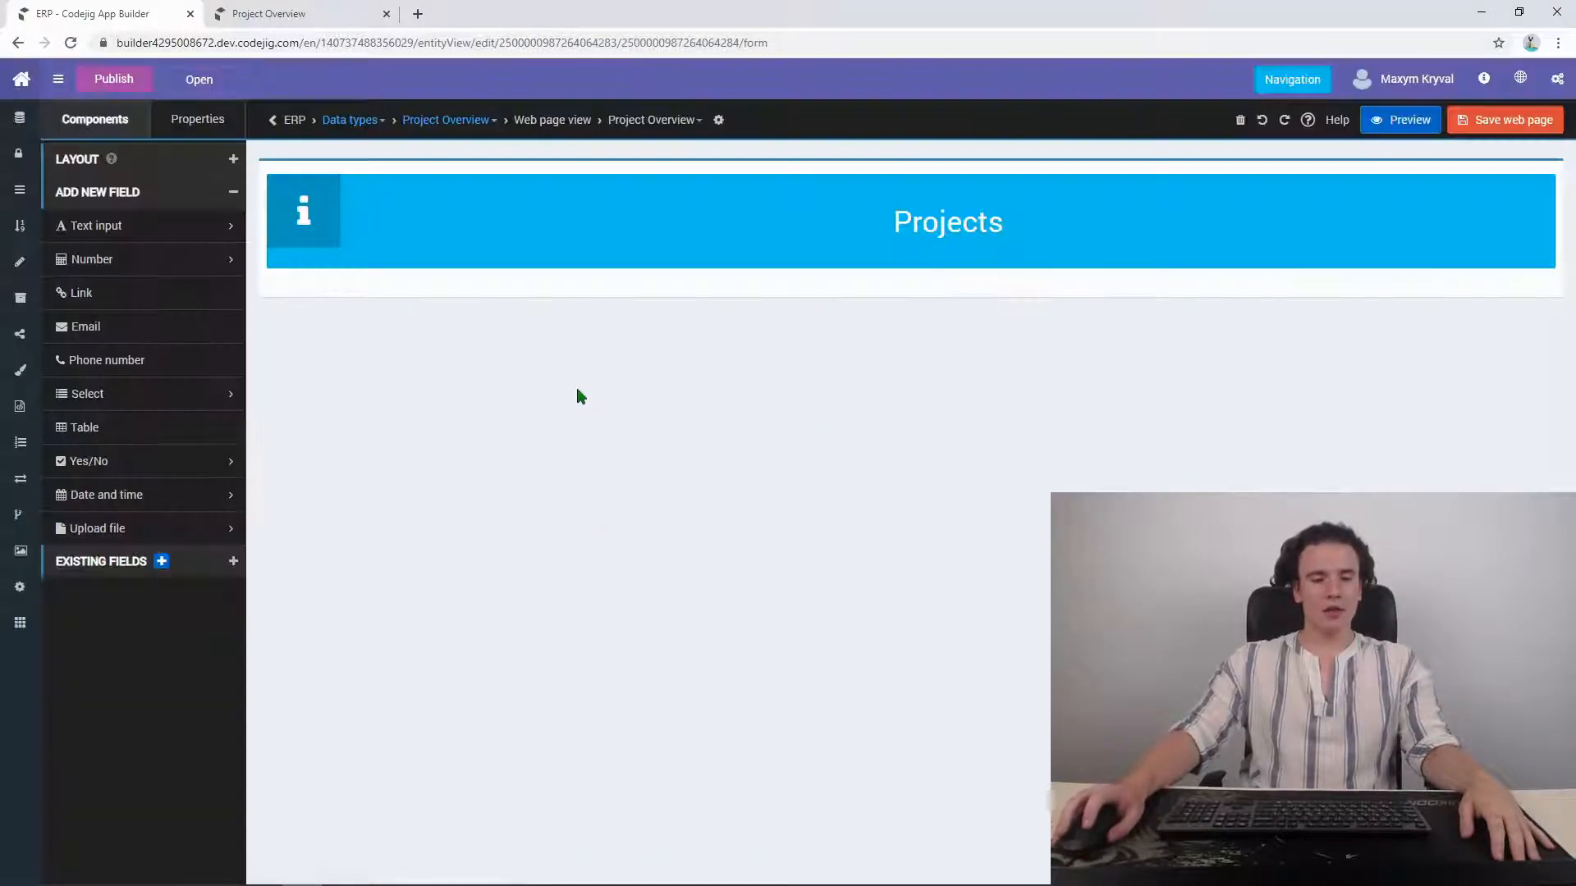
Step: Add a table field named "Projects" with data type Project below the banner on the Project Overview page
drag(82, 428, 776, 380)
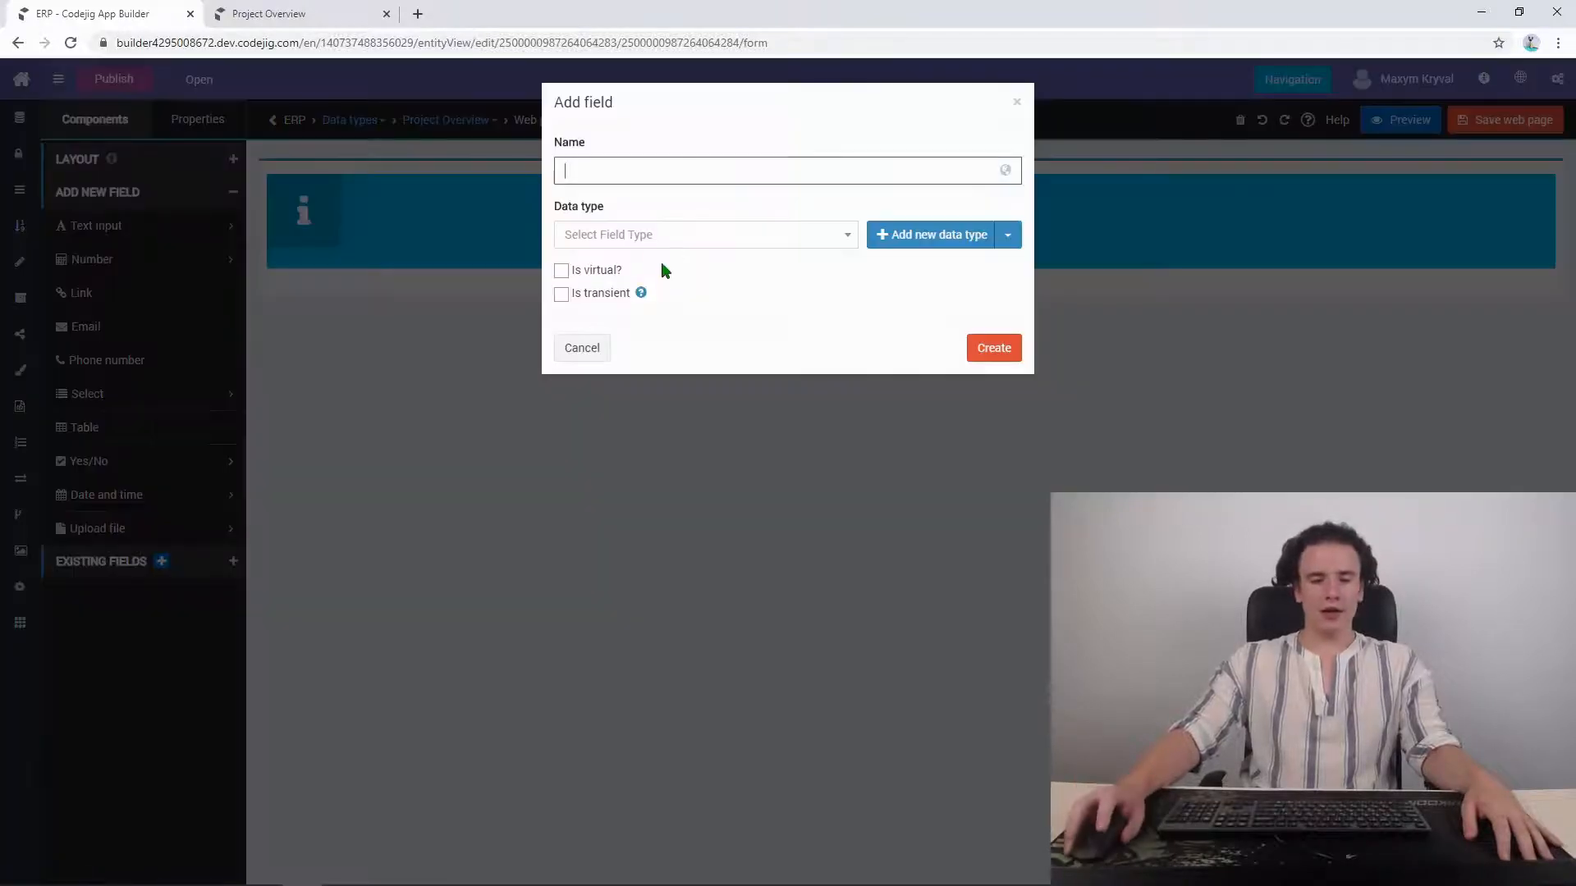
text(Projects)
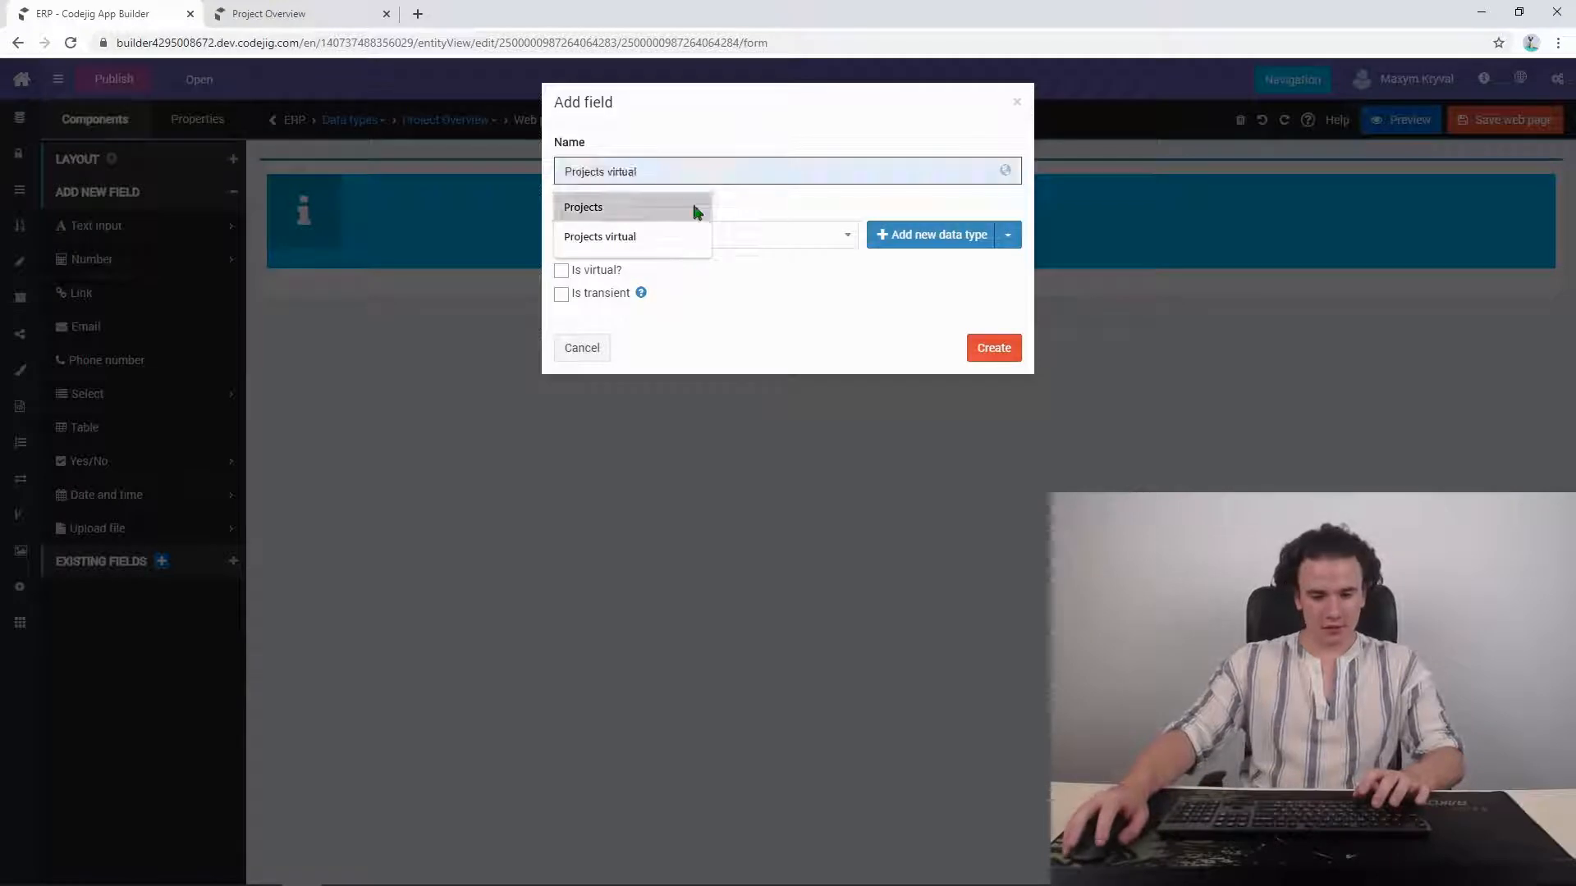
click(748, 196)
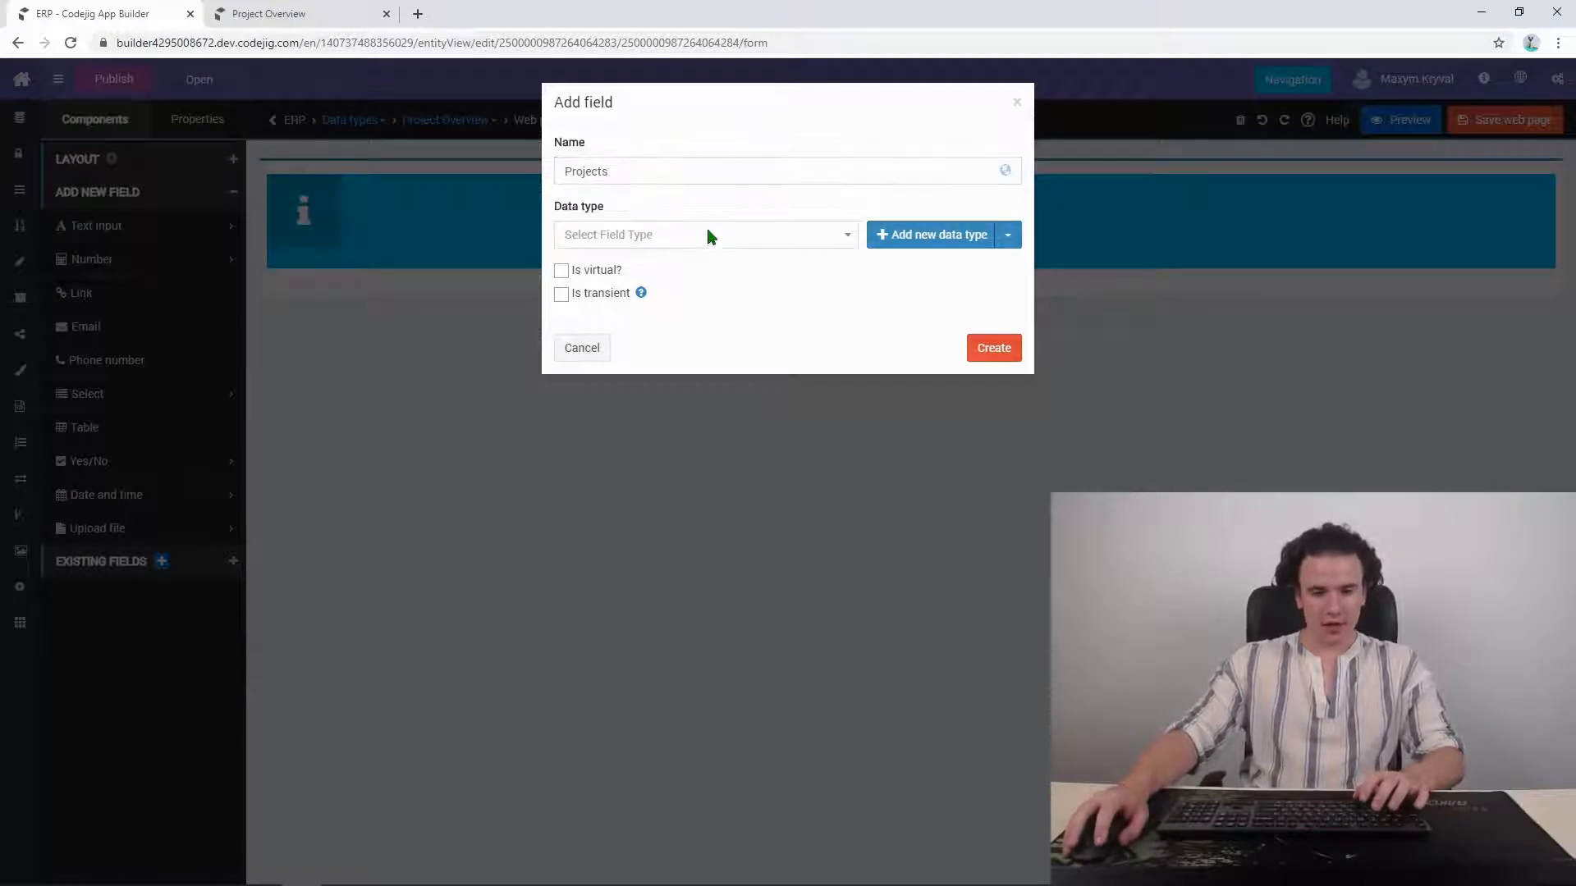
click(706, 233)
text(Proj)
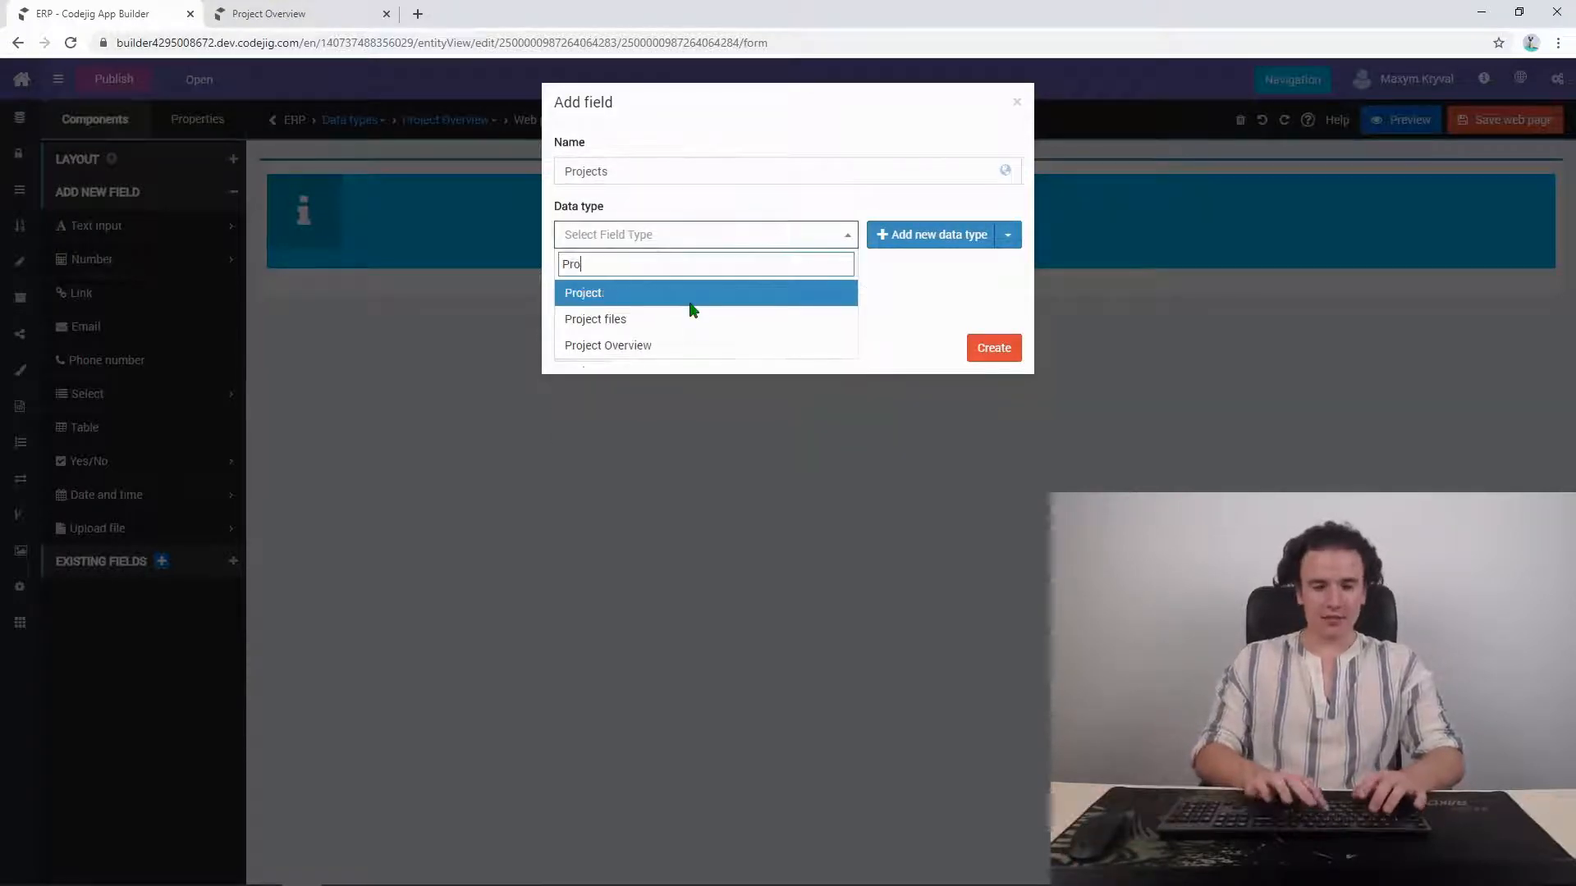
click(626, 295)
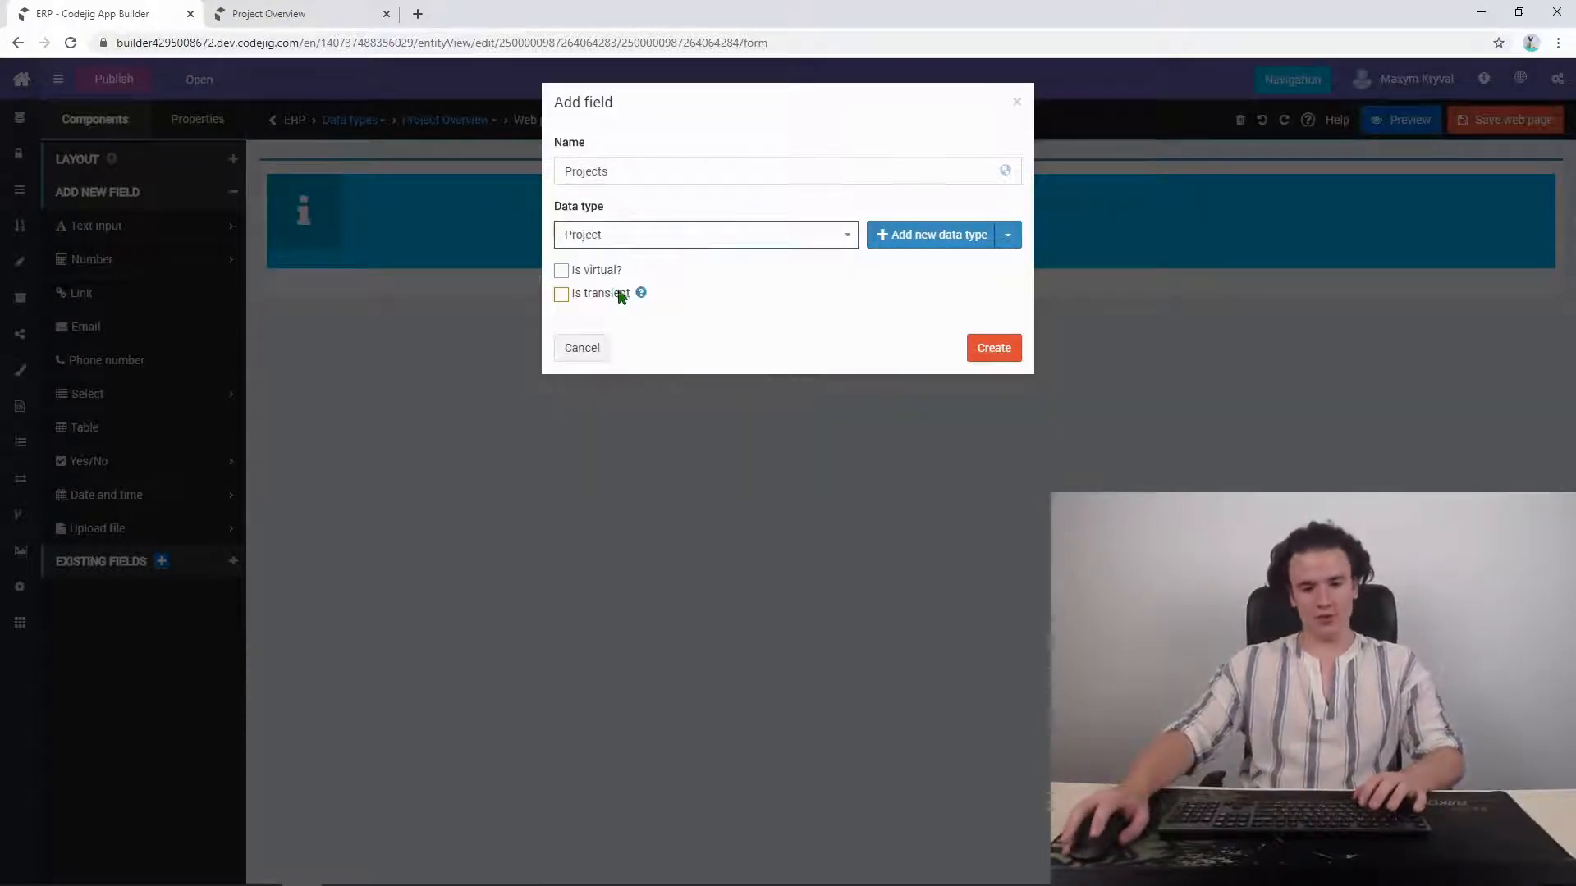
click(1017, 356)
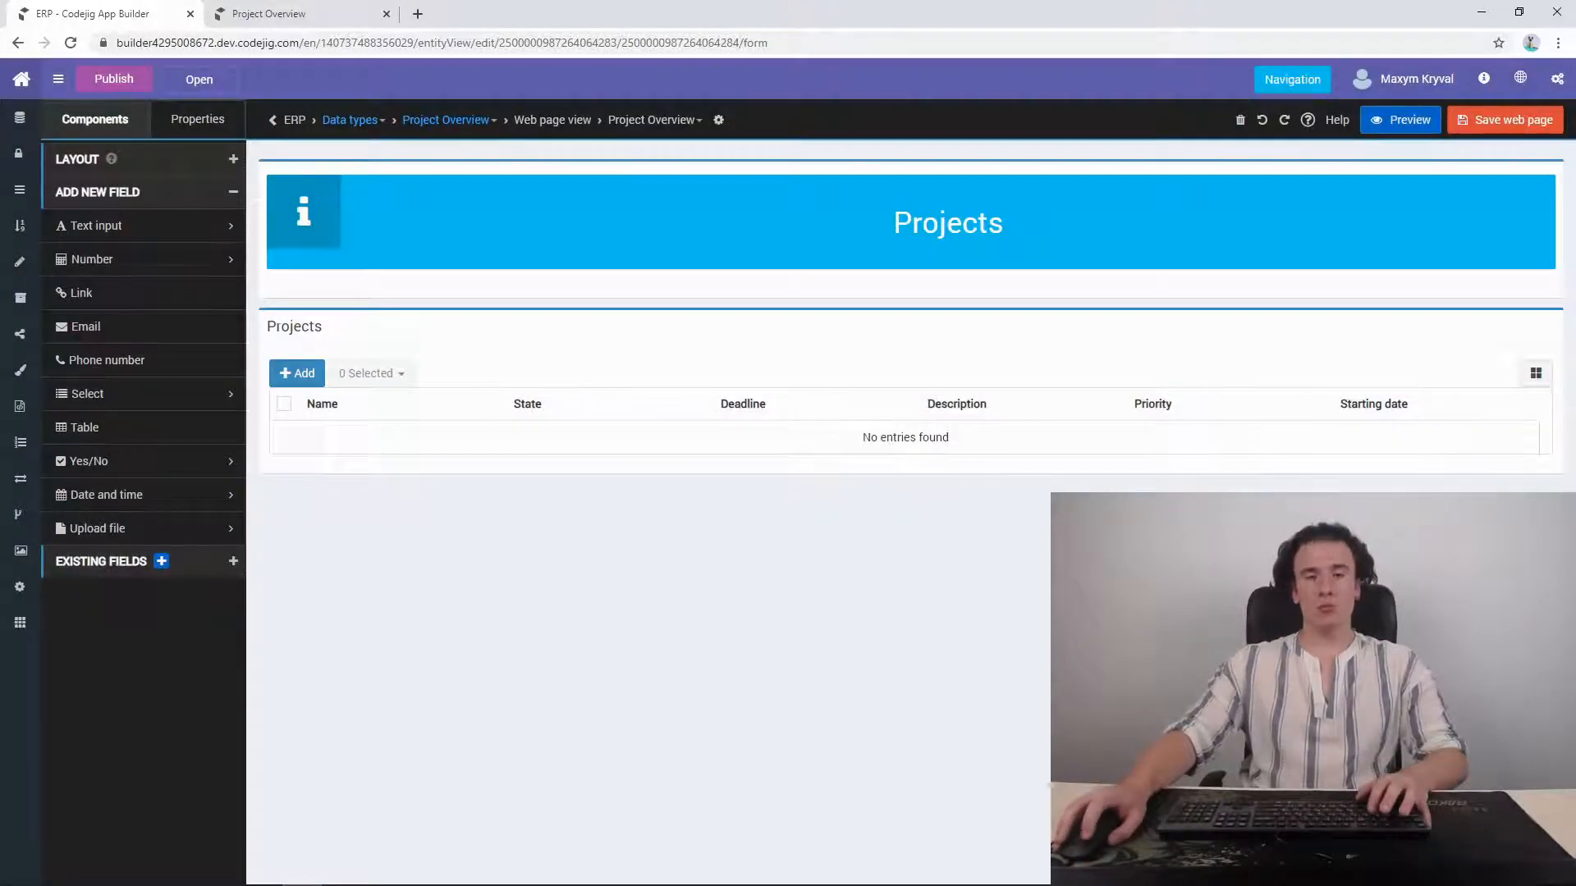
Step: Publish the app with the unsaved page changes saved, and open the running app in a new browser tab
click(113, 78)
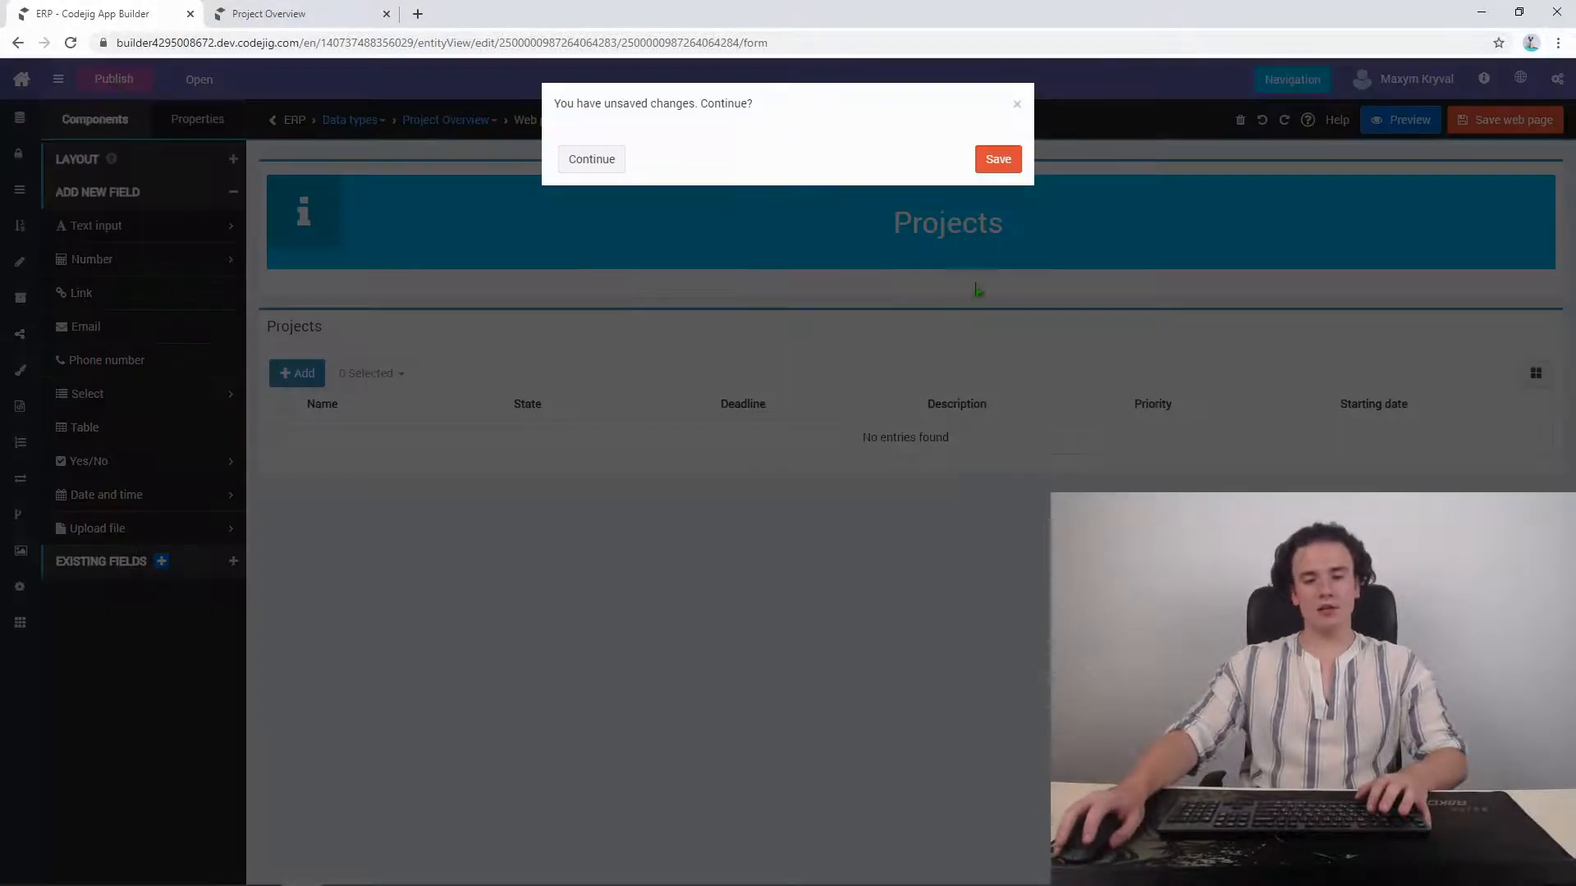
click(989, 167)
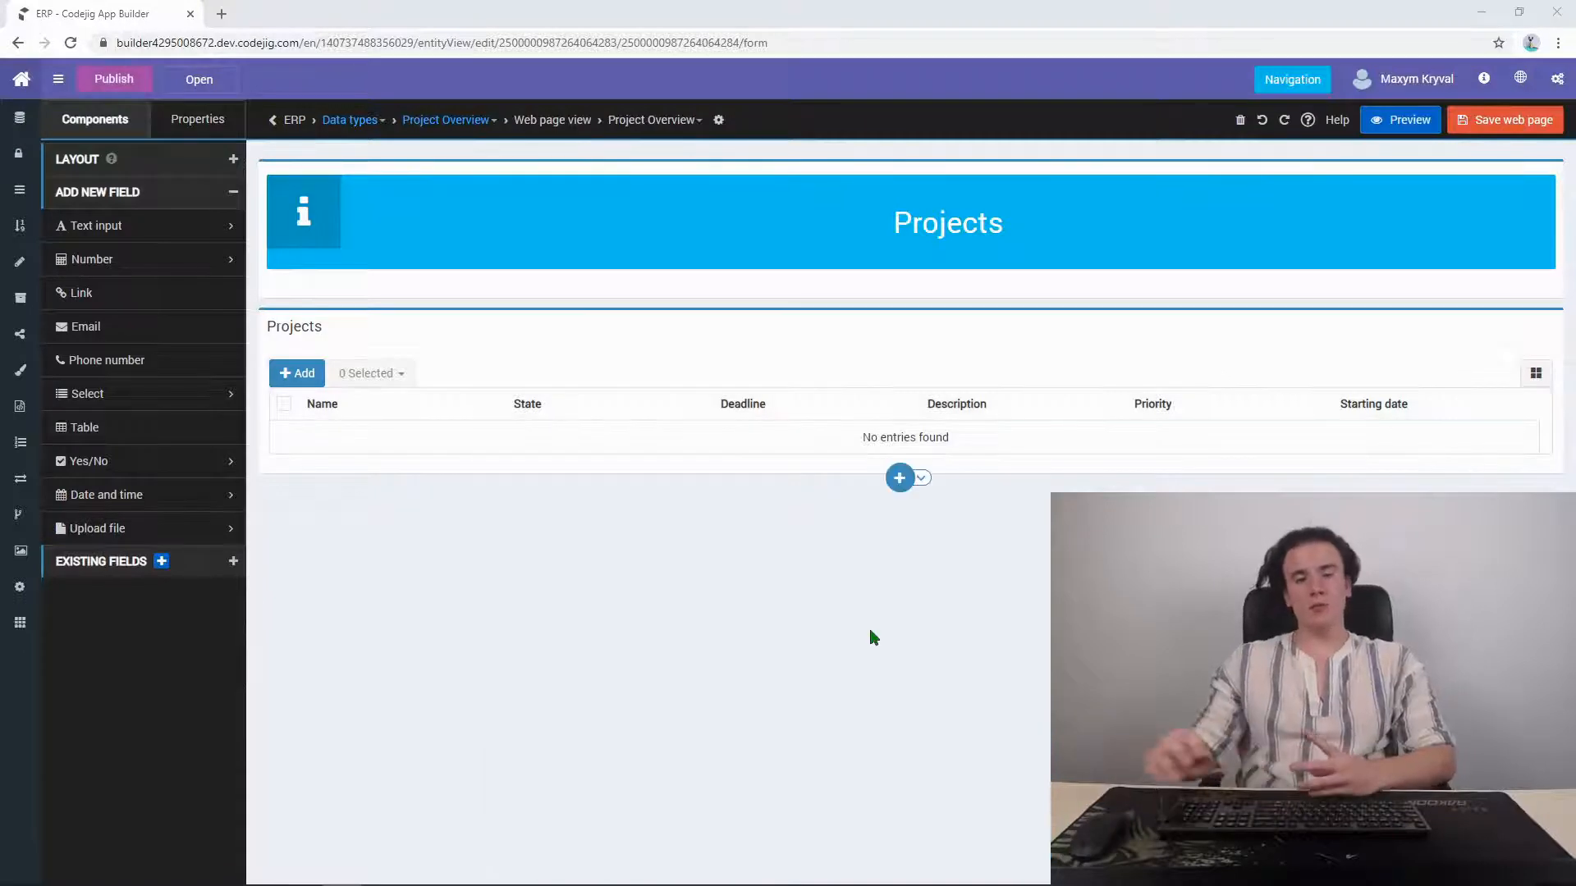
click(205, 80)
click(252, 116)
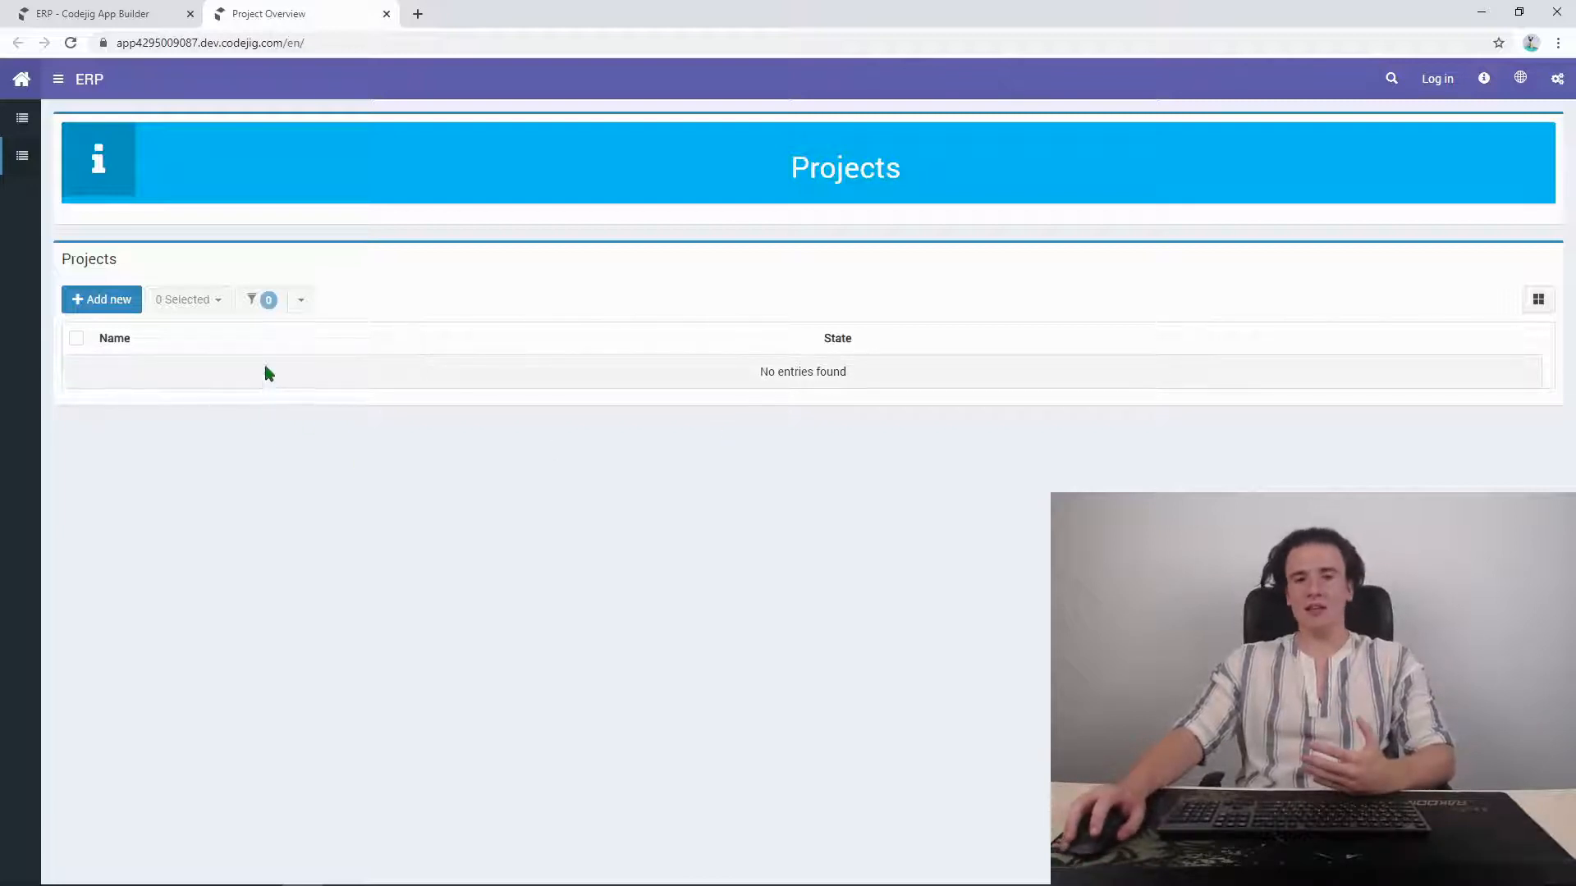
Step: Examine the existing projects offered for adding to the Projects table, without choosing one
click(123, 302)
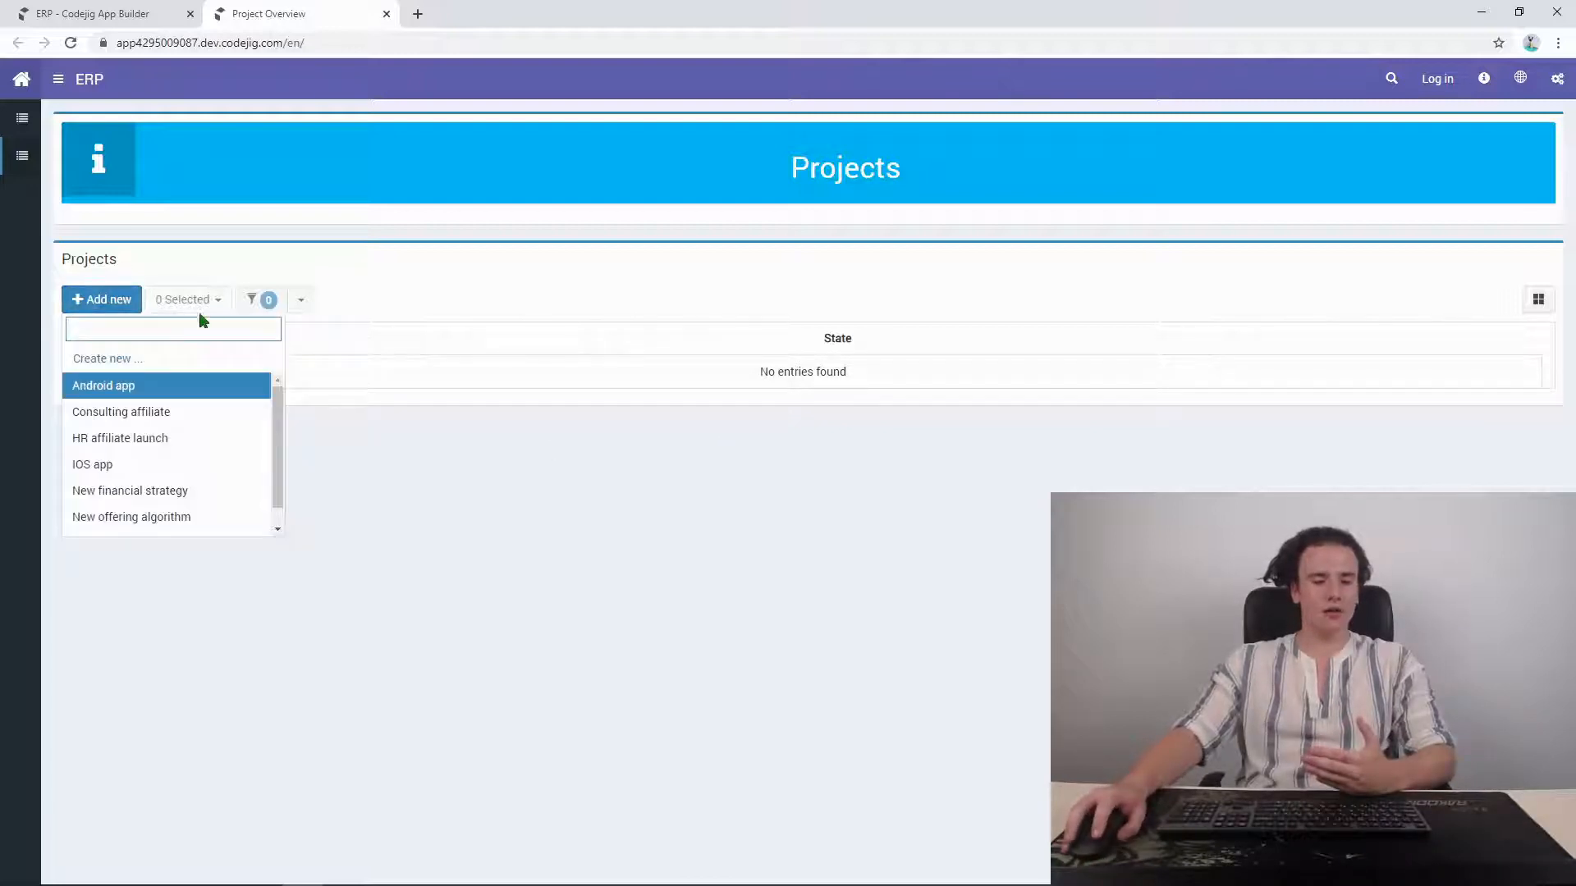
scroll(213, 410, down, 1)
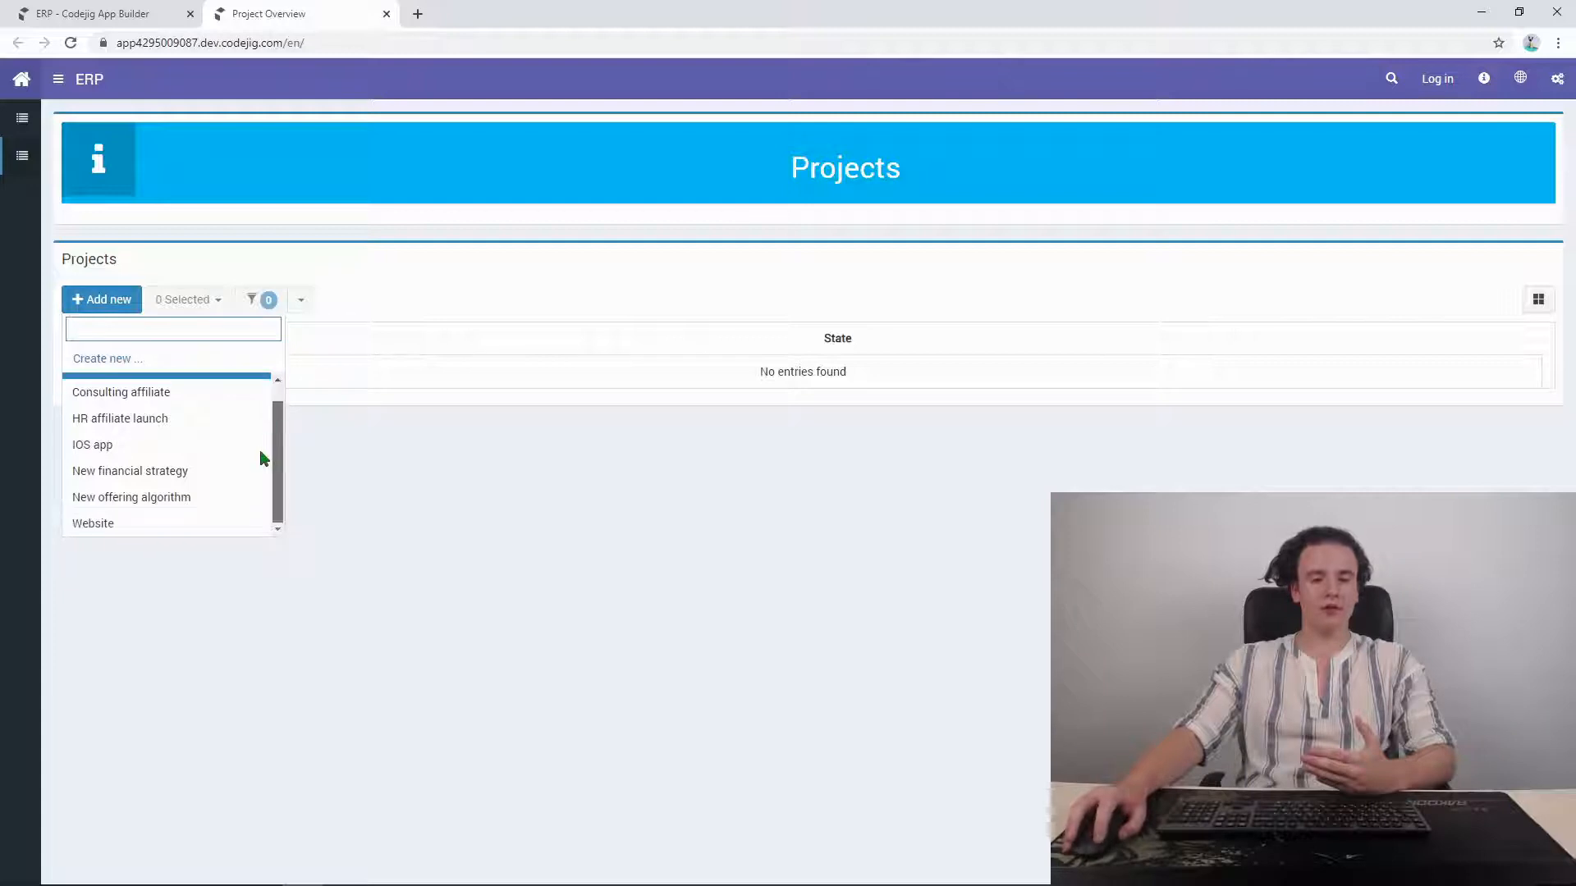
click(413, 465)
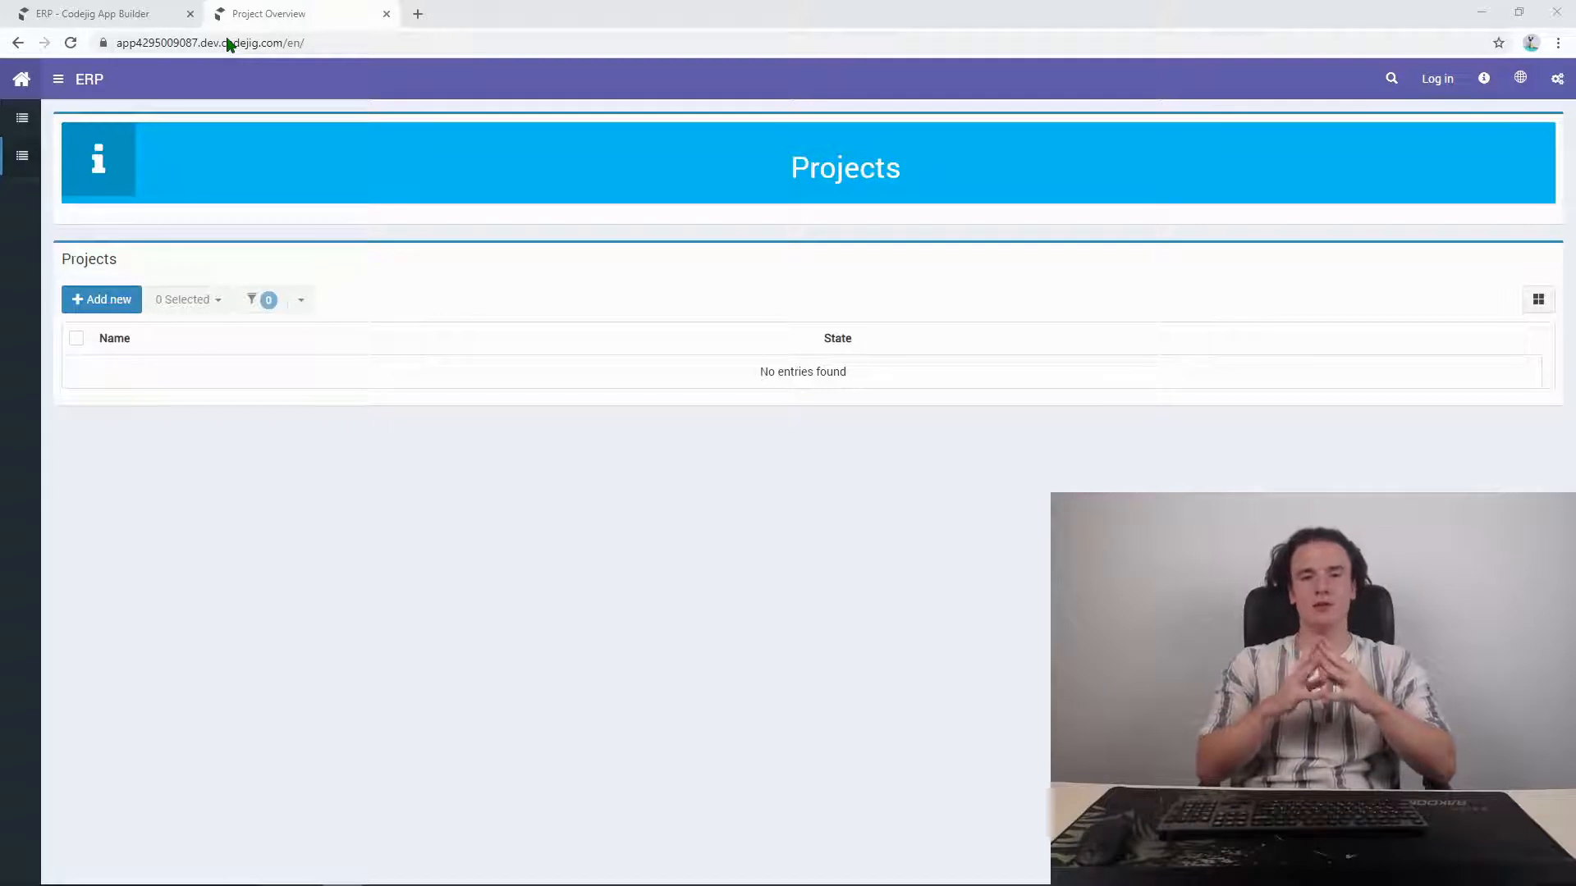
Step: Add a virtual table field named "Projects all" with data type Project below the Projects table on the Project Overview page
click(100, 11)
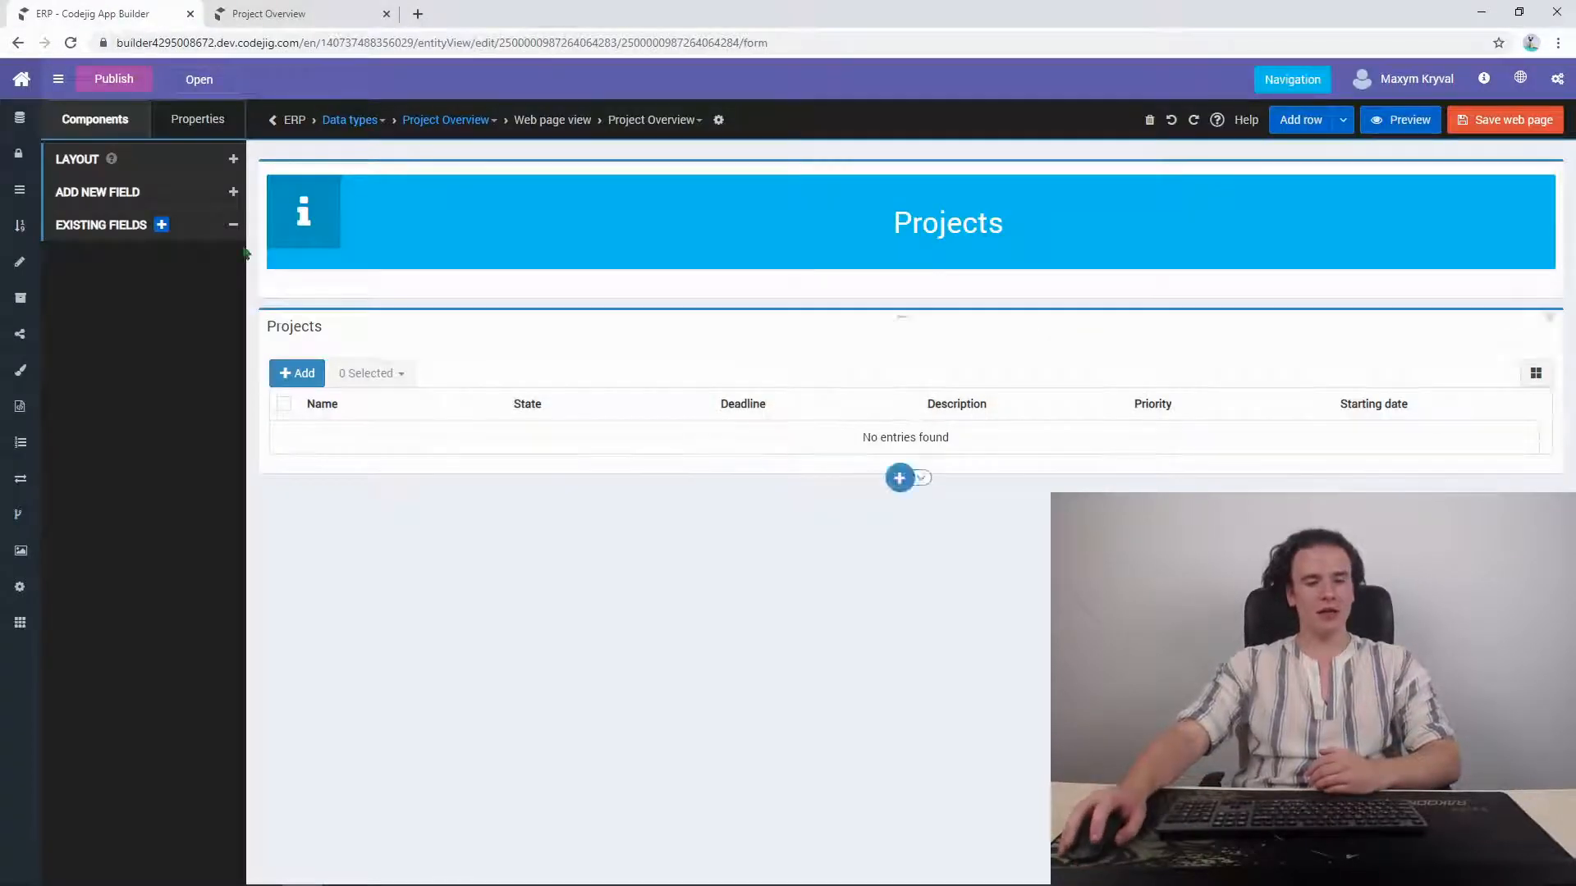
click(197, 195)
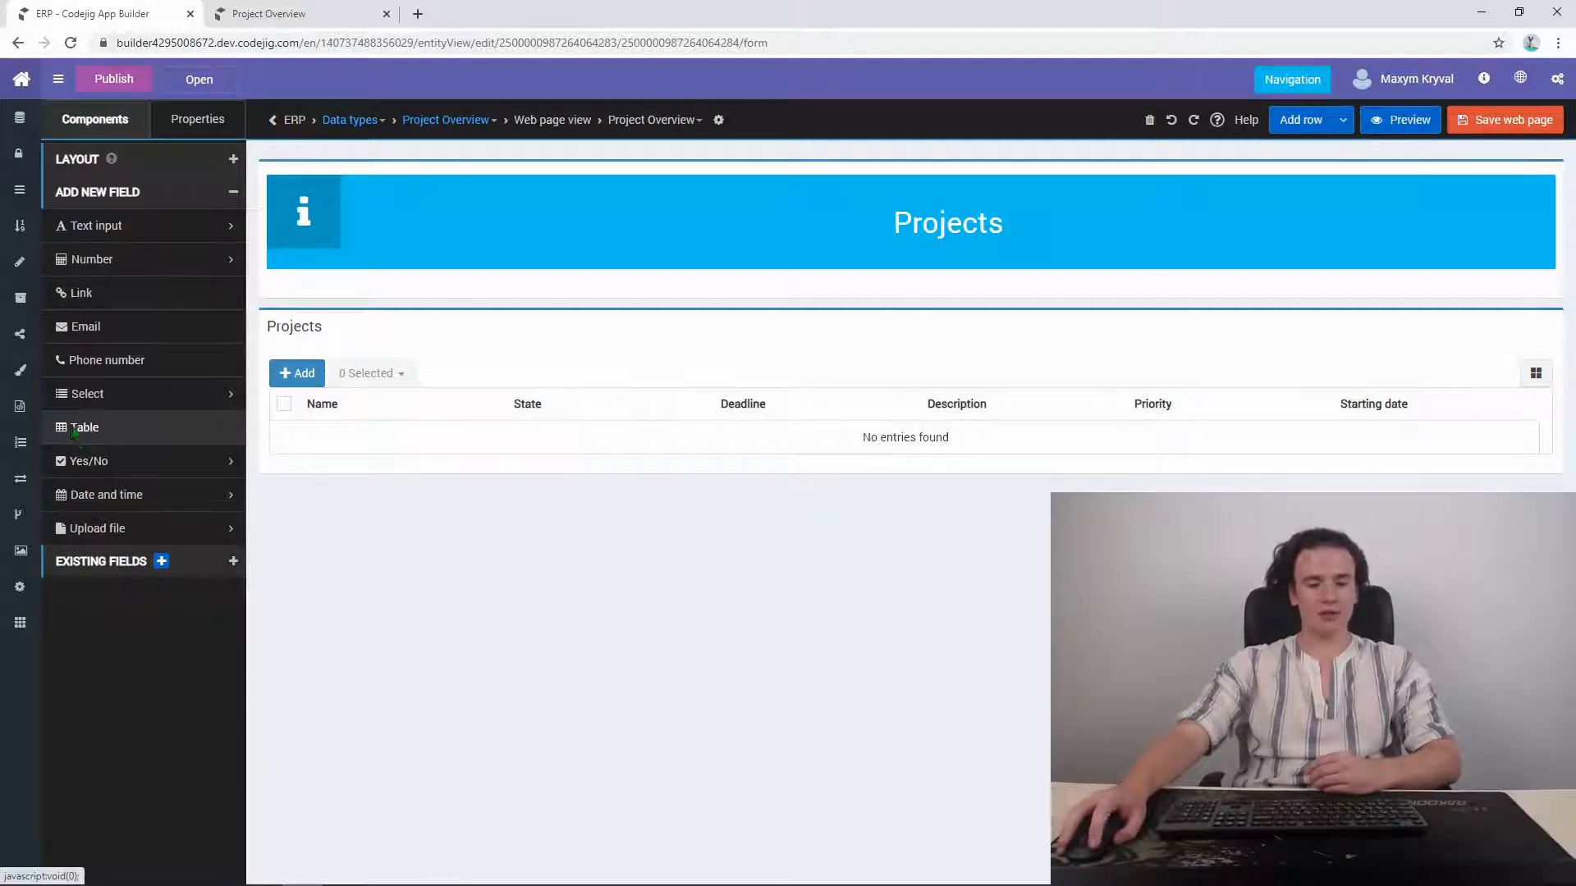
drag(123, 429, 829, 542)
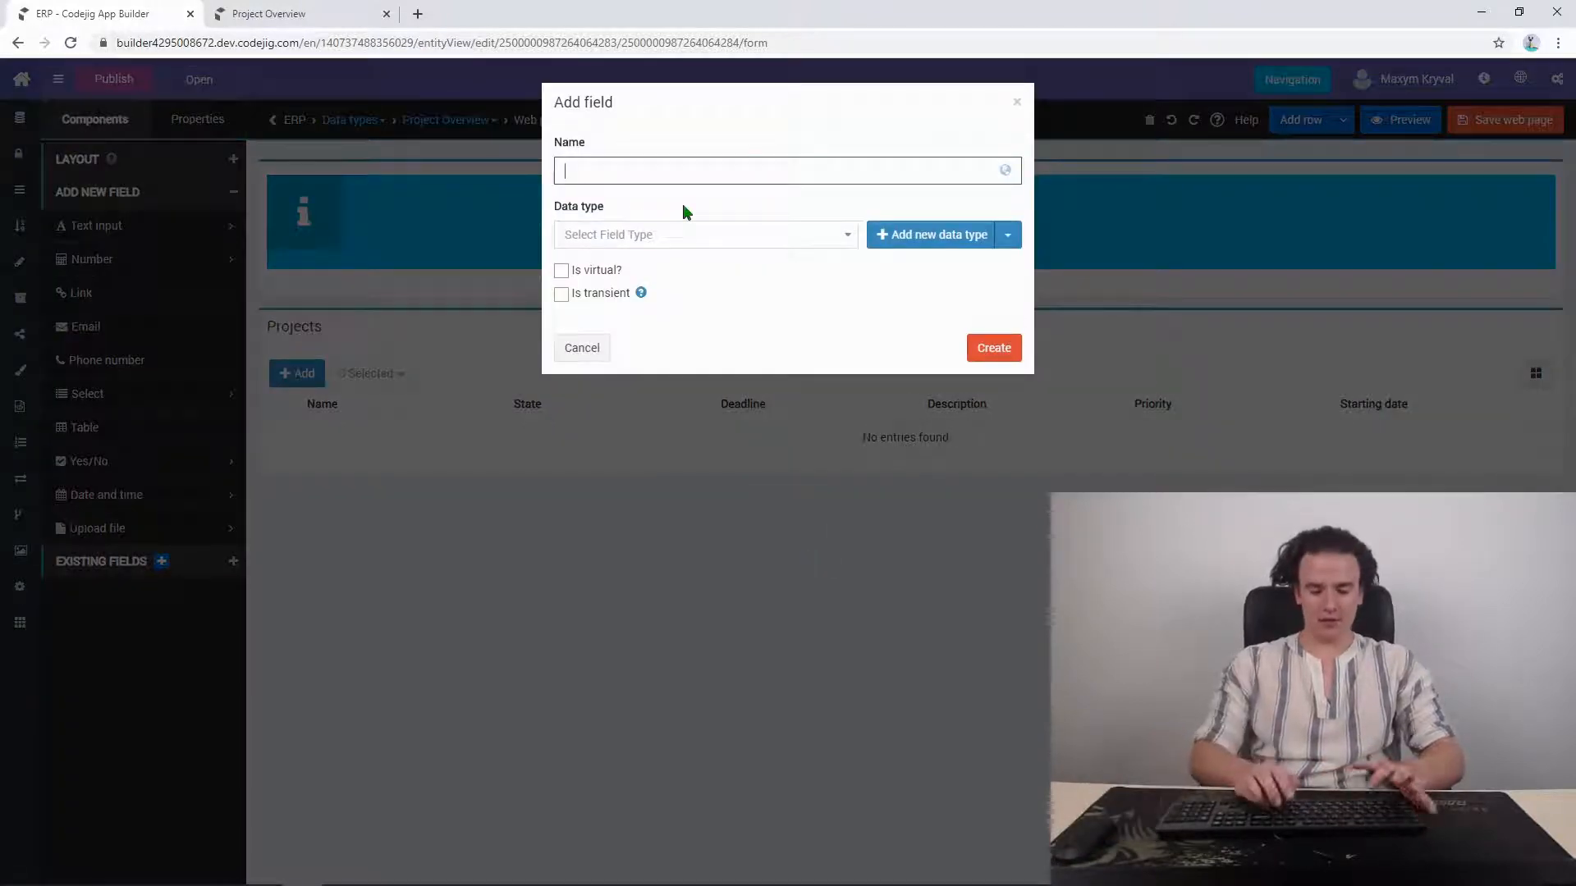
text(Projects)
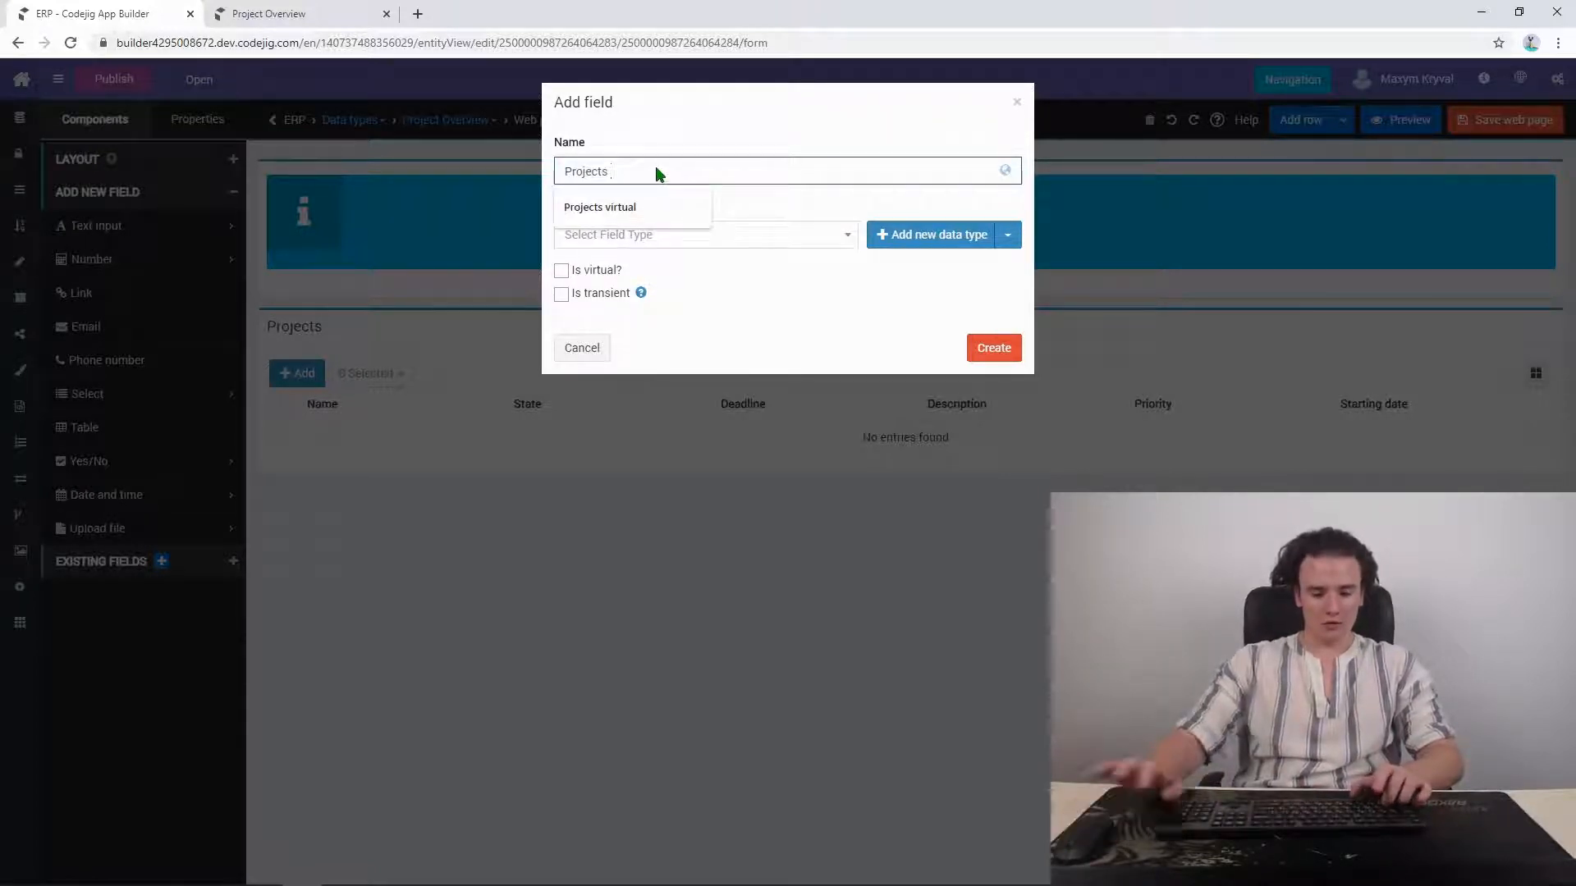
text( all)
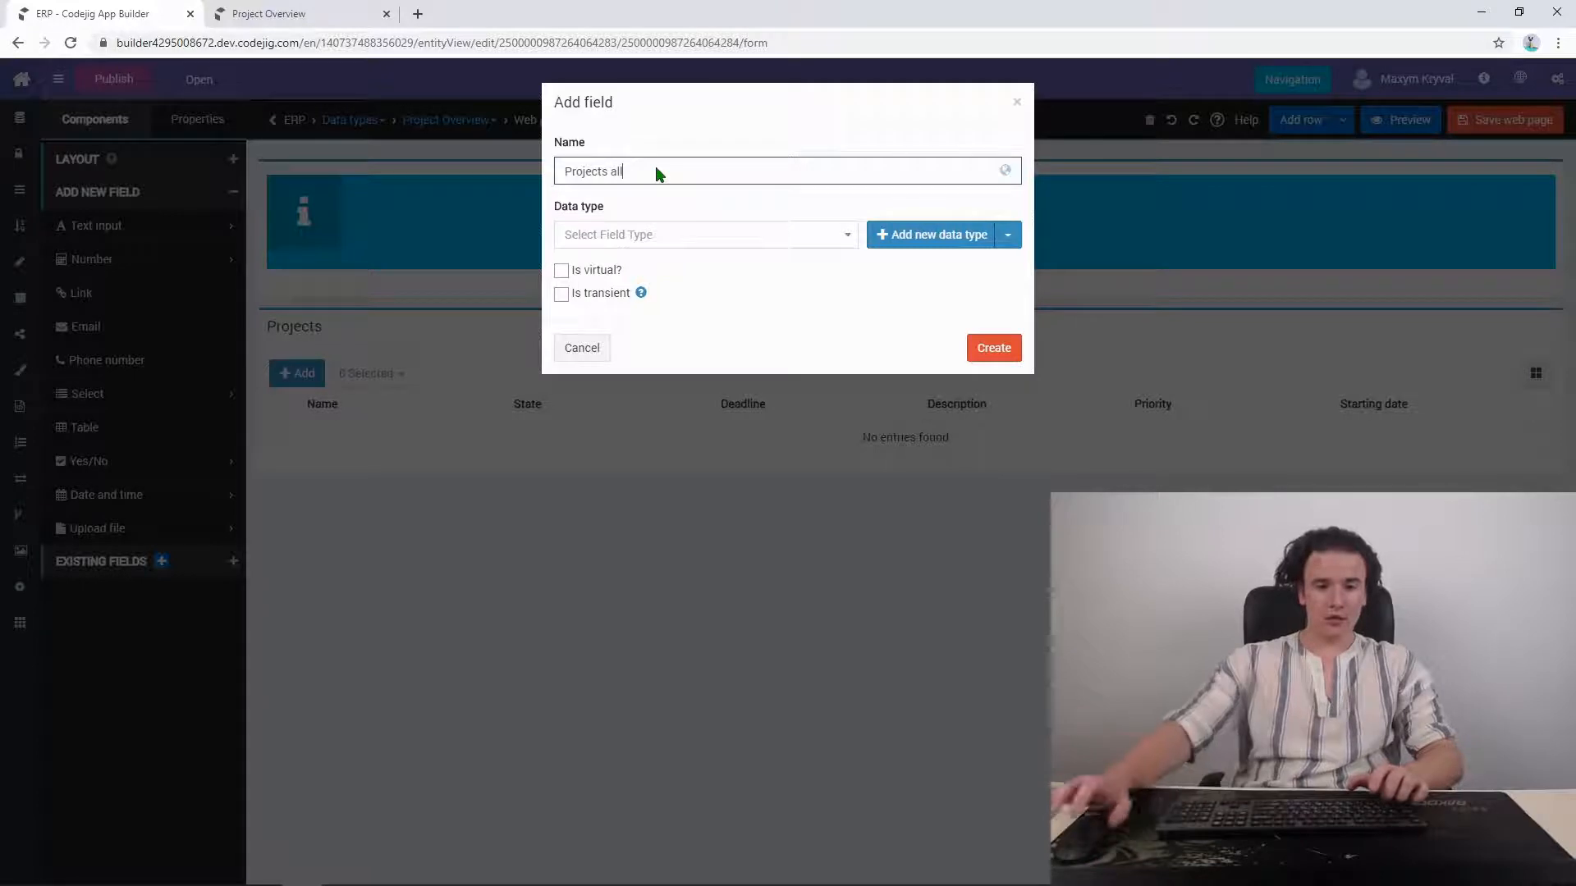
click(648, 234)
text(Proje)
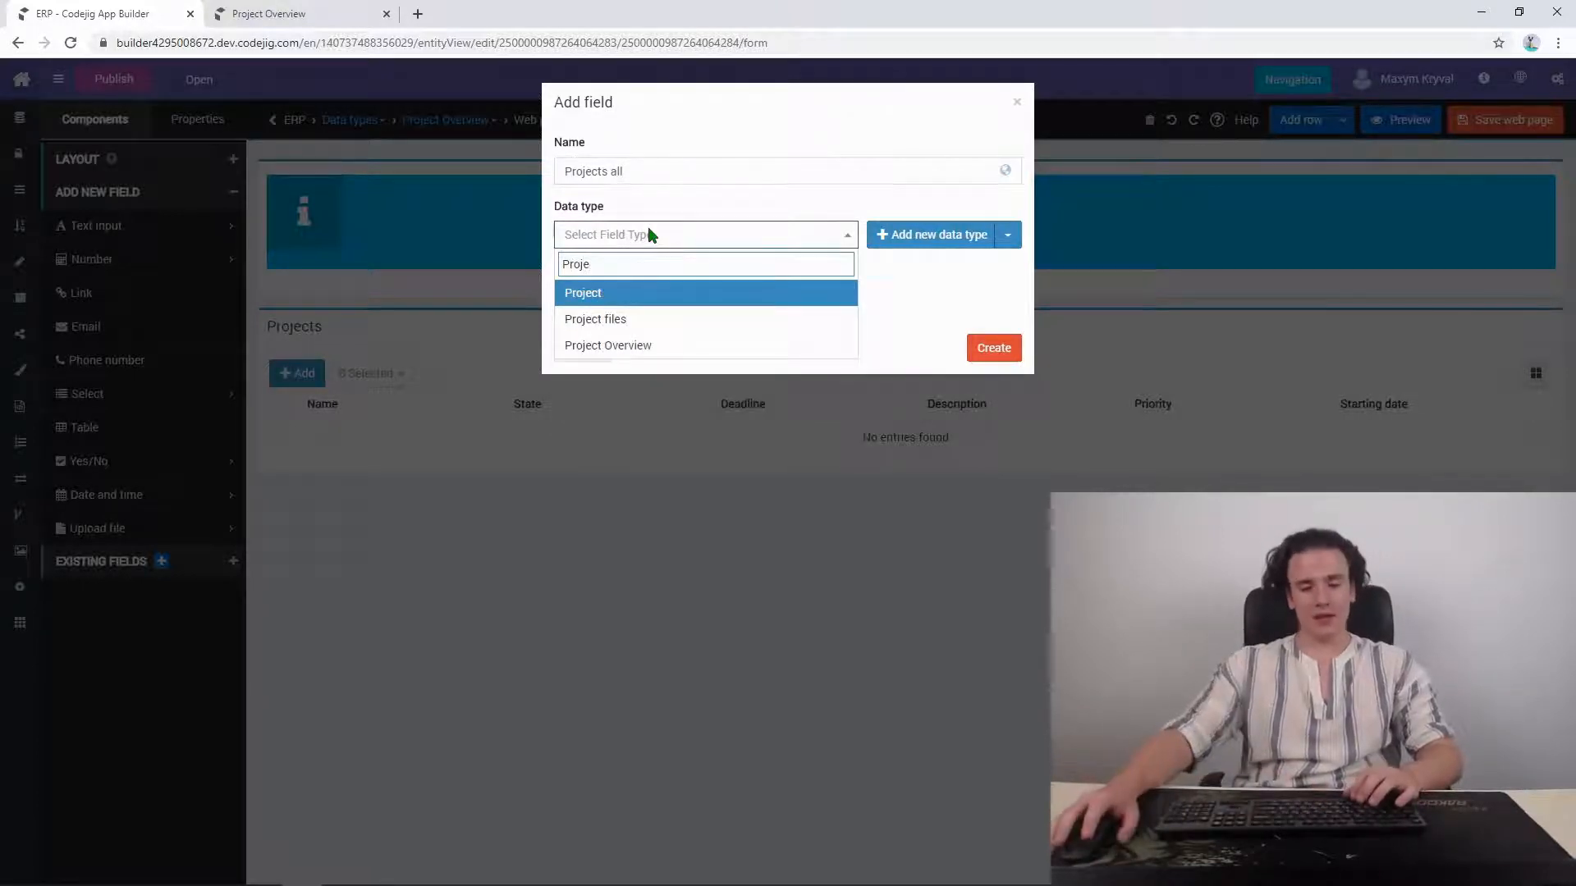
click(580, 298)
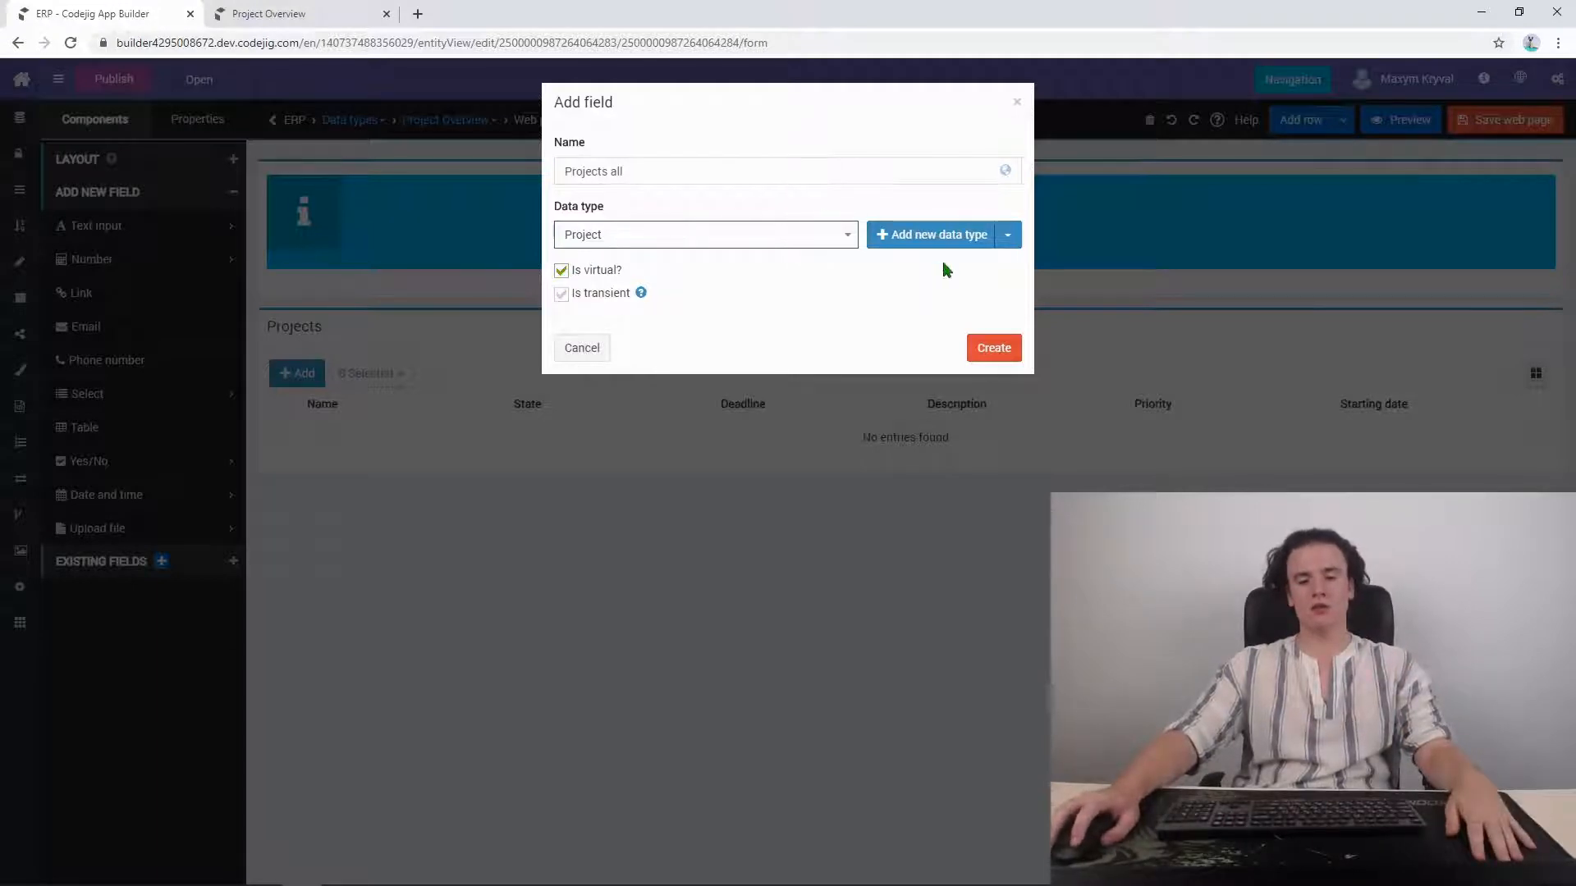
click(992, 348)
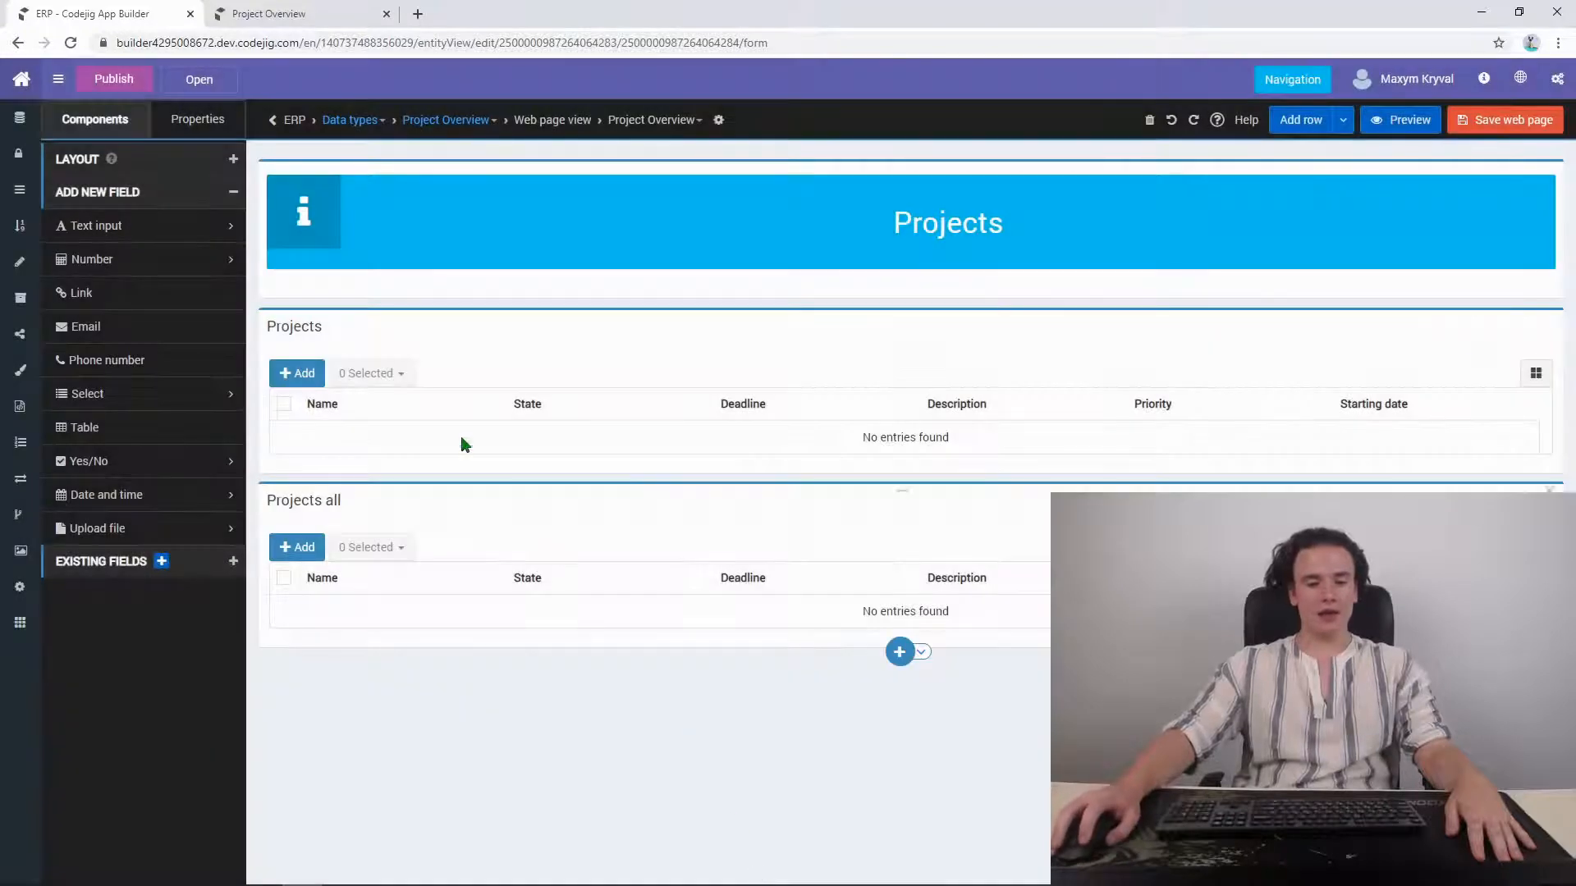
Step: Move the Projects all table directly below the banner, above the Projects table, and publish the app with the page changes saved
drag(500, 488, 516, 318)
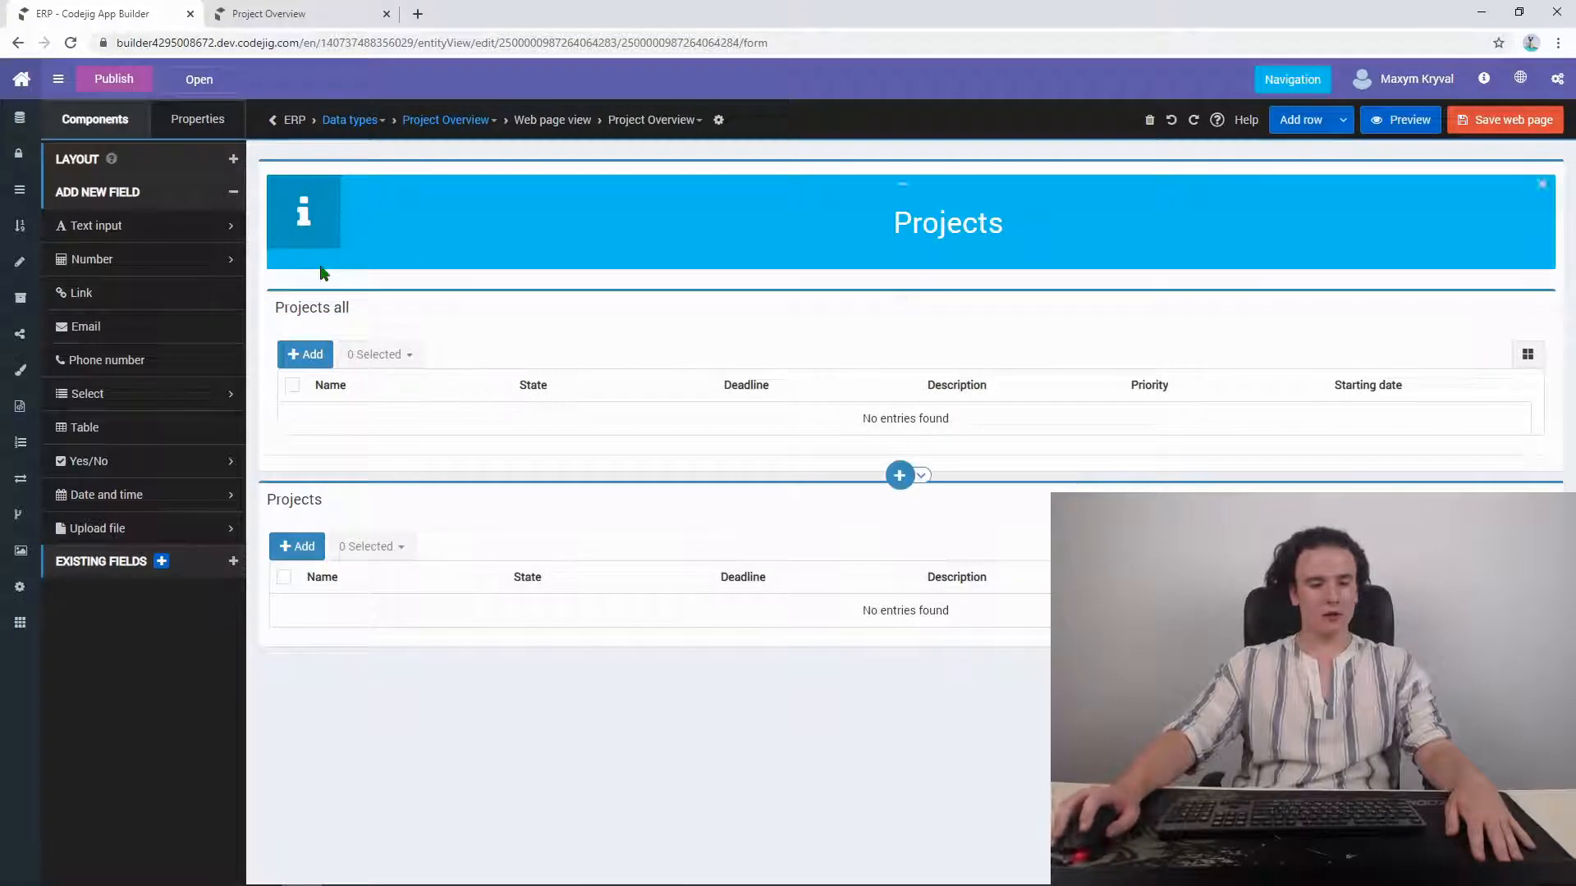
click(114, 78)
click(997, 159)
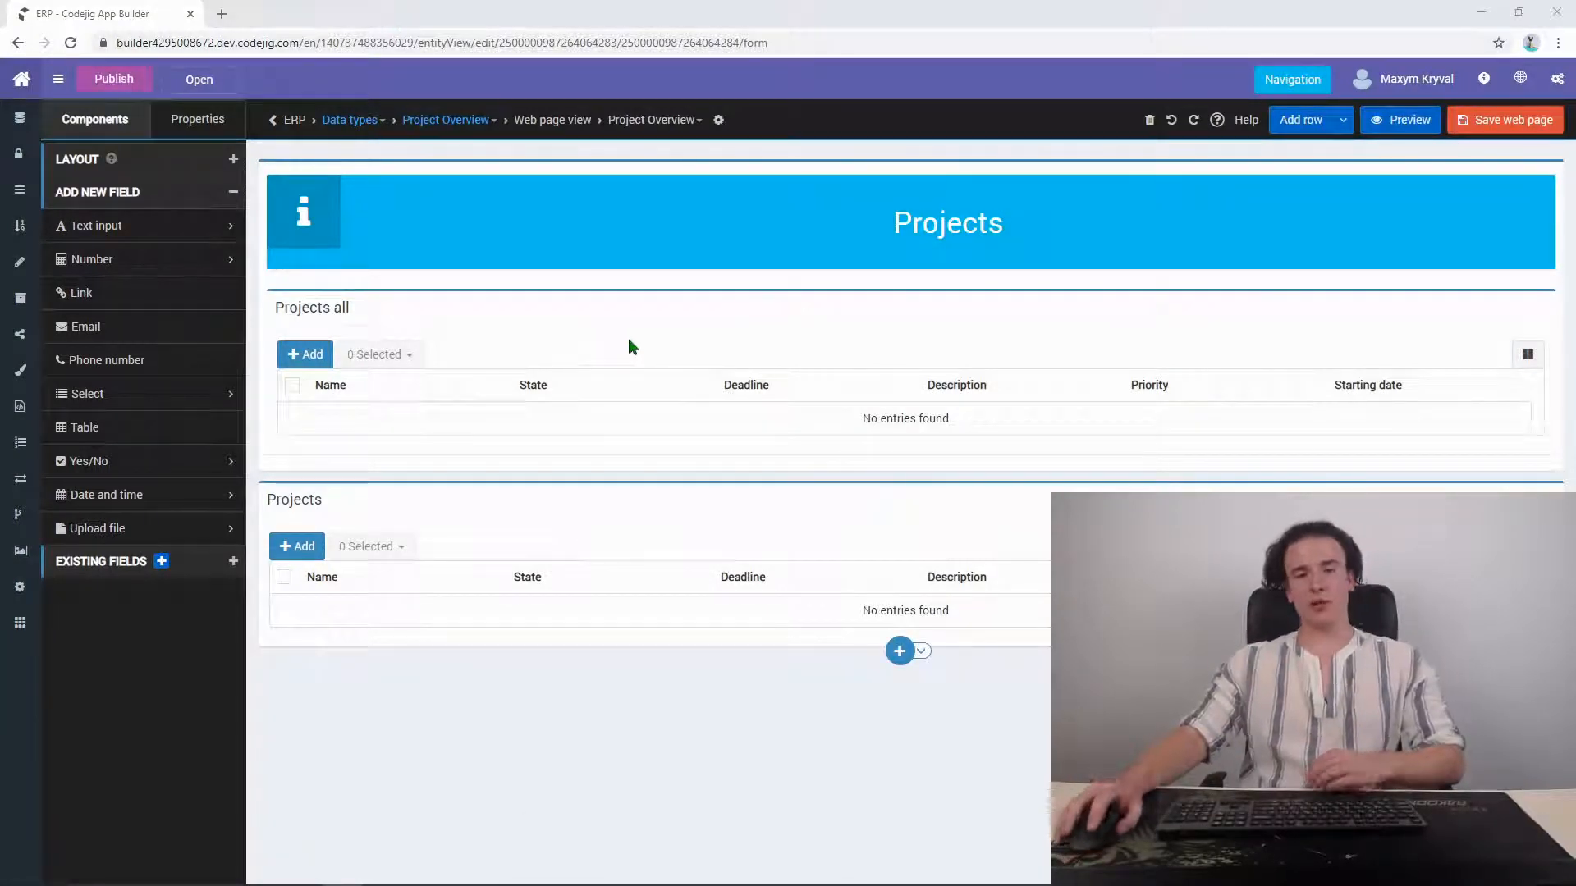
Step: Open the running app in a new browser tab, view the Project list, and start a new Project Overview entry
click(198, 79)
click(244, 113)
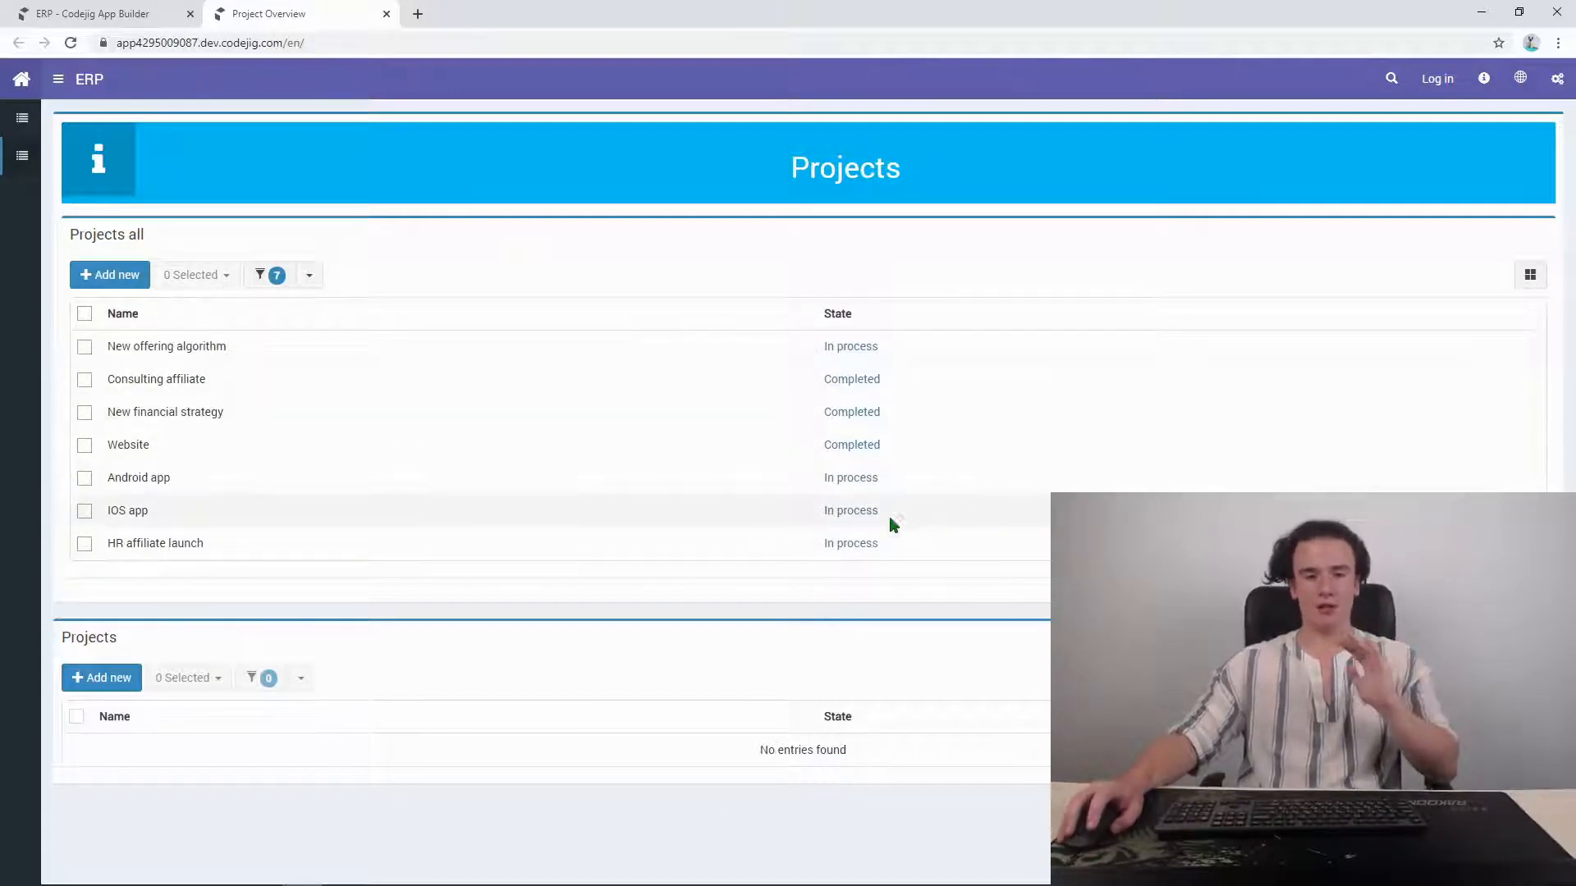
mouse_move(45, 182)
click(34, 123)
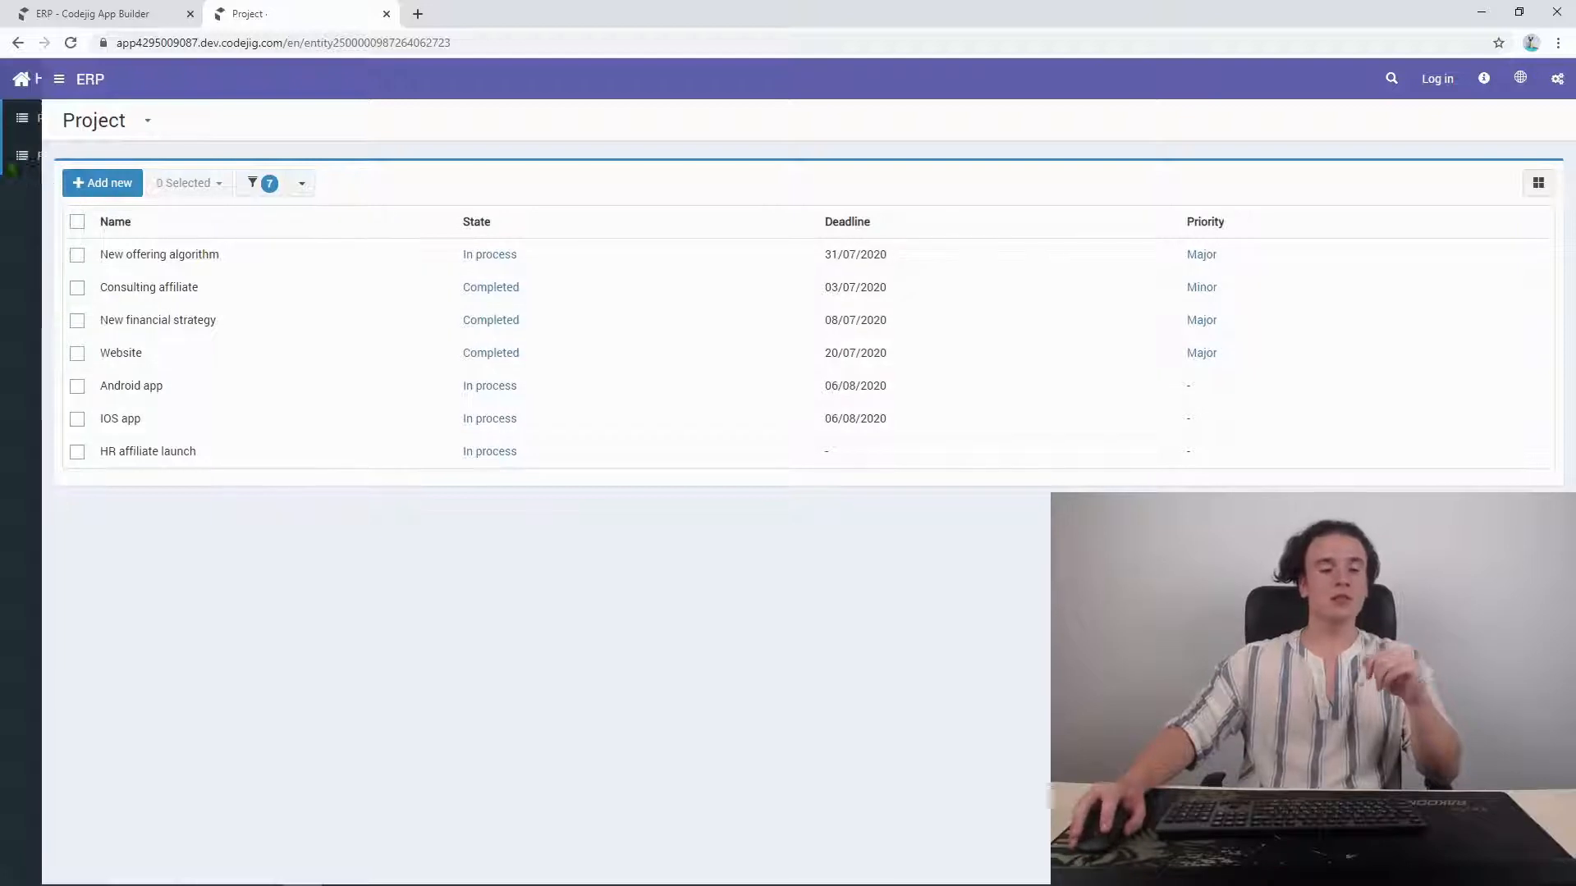
click(49, 156)
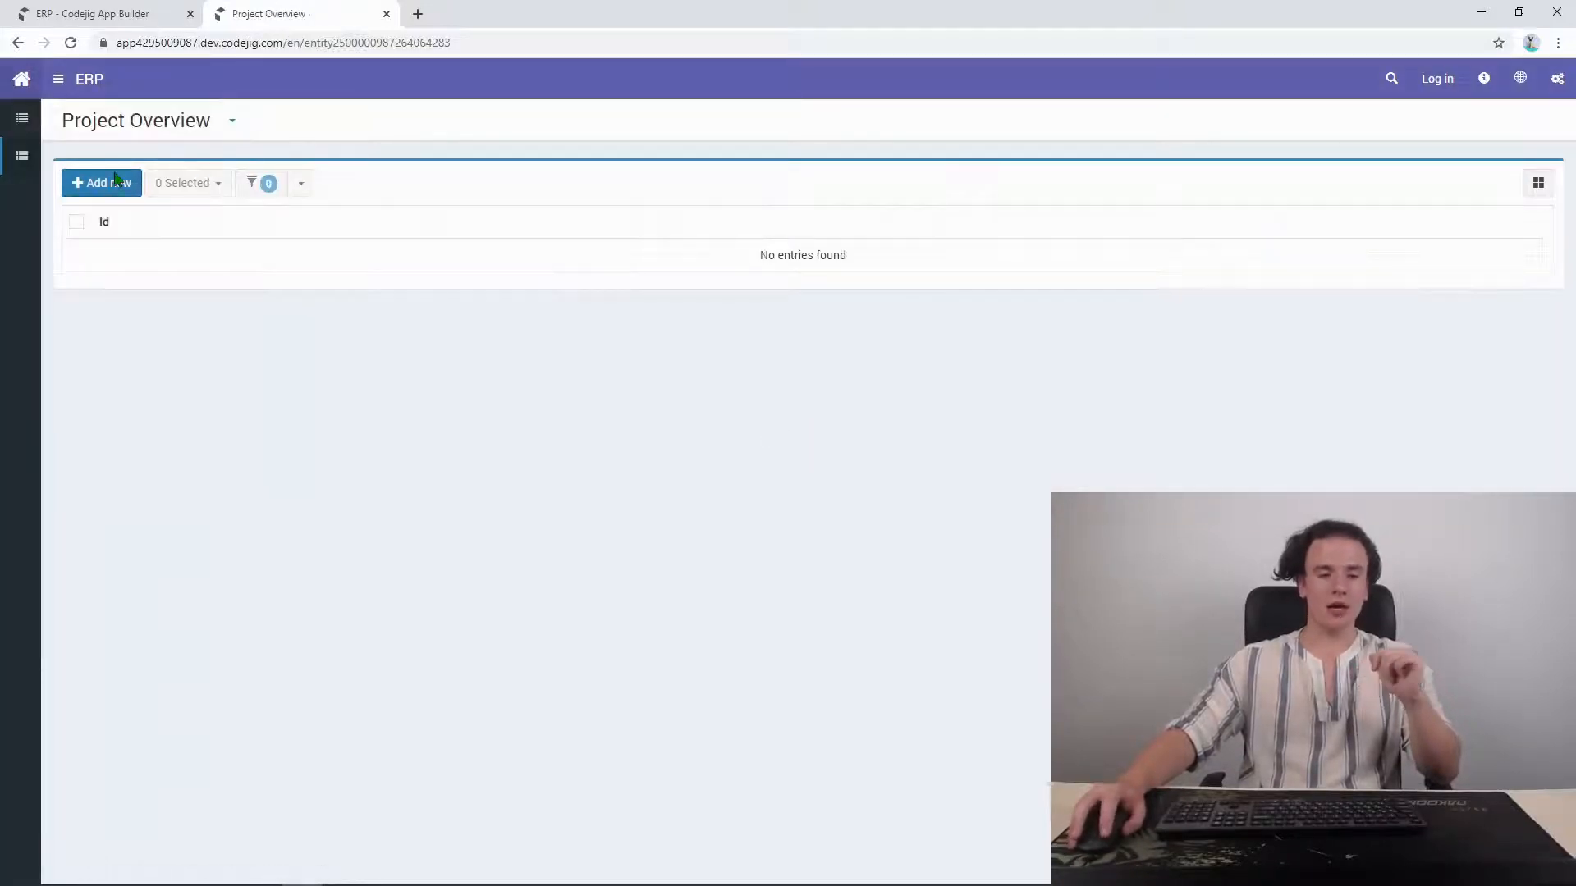
click(114, 179)
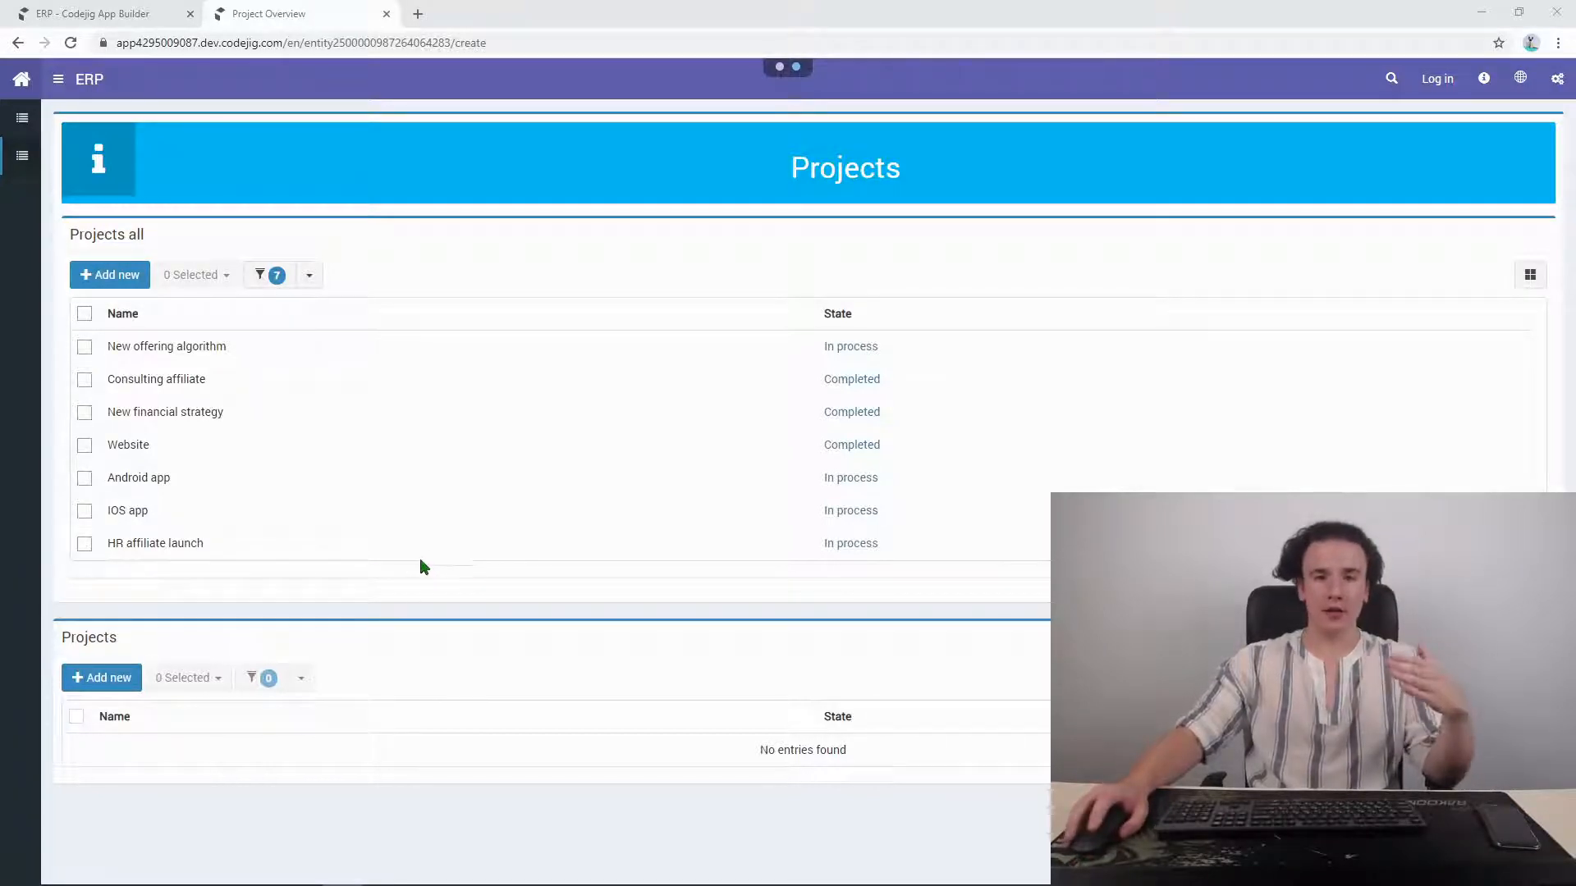
Step: Try to add the existing Android app project to the stored Projects table
click(117, 681)
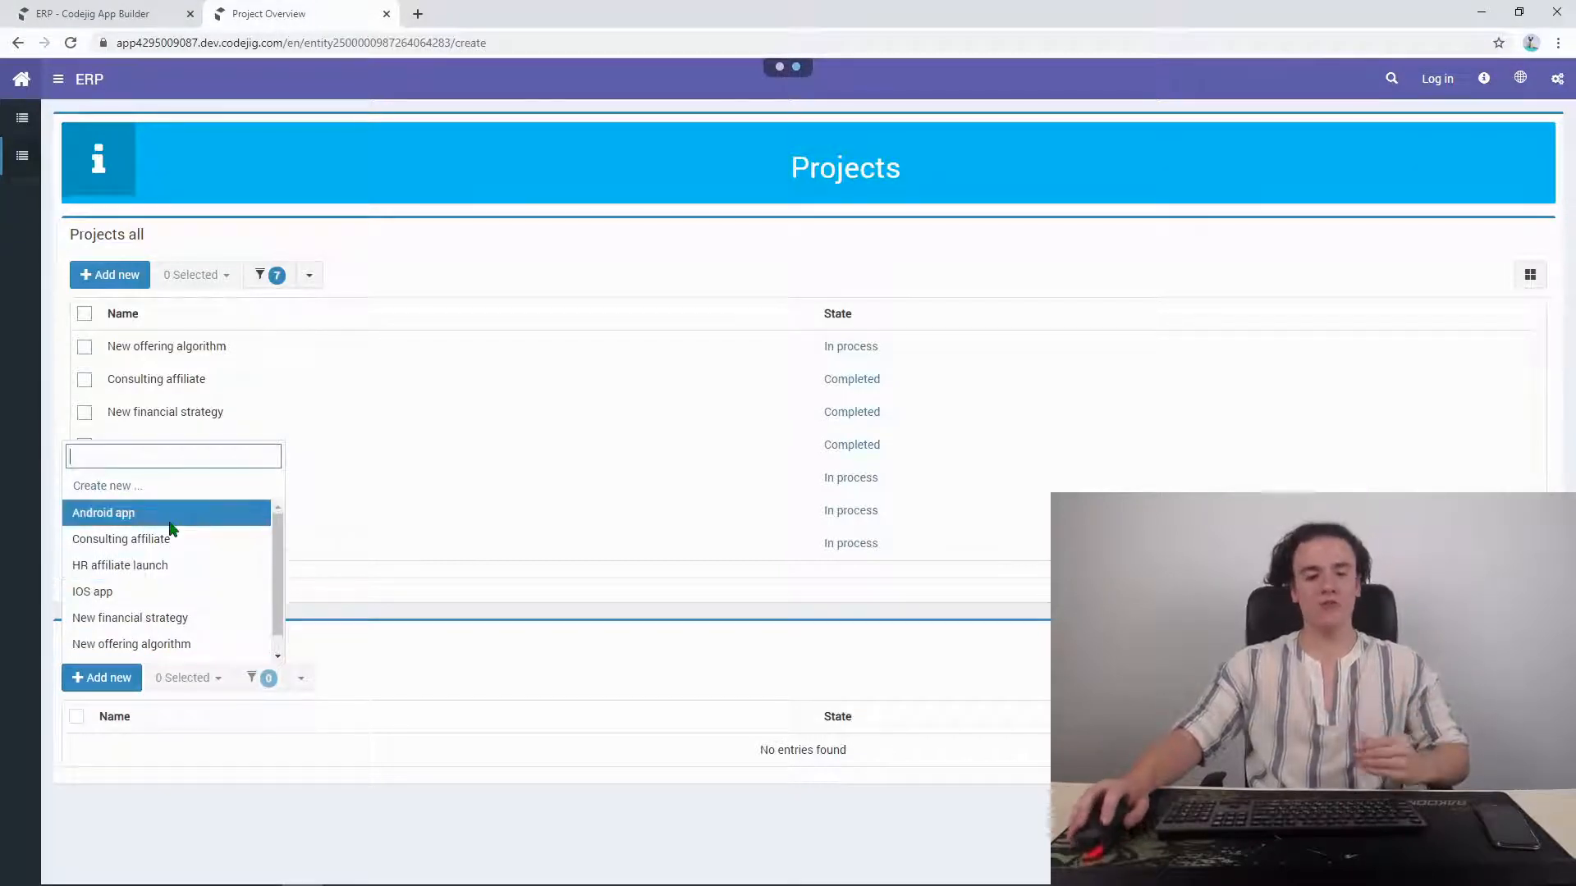
click(103, 522)
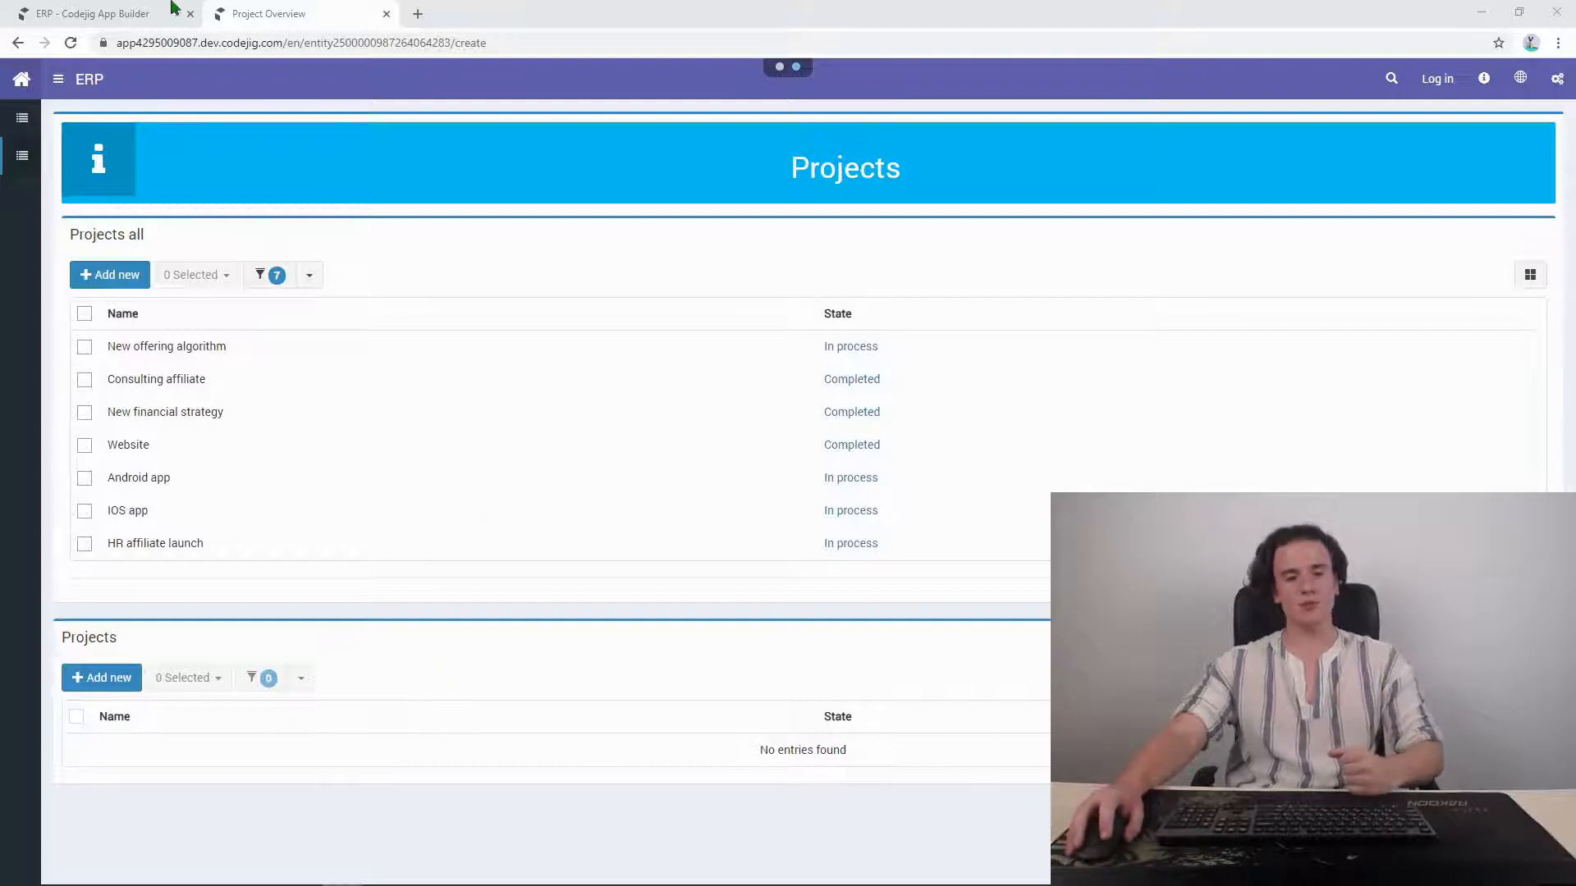
Step: Switch back to the App Builder and open the Project Overview web page for editing
click(134, 8)
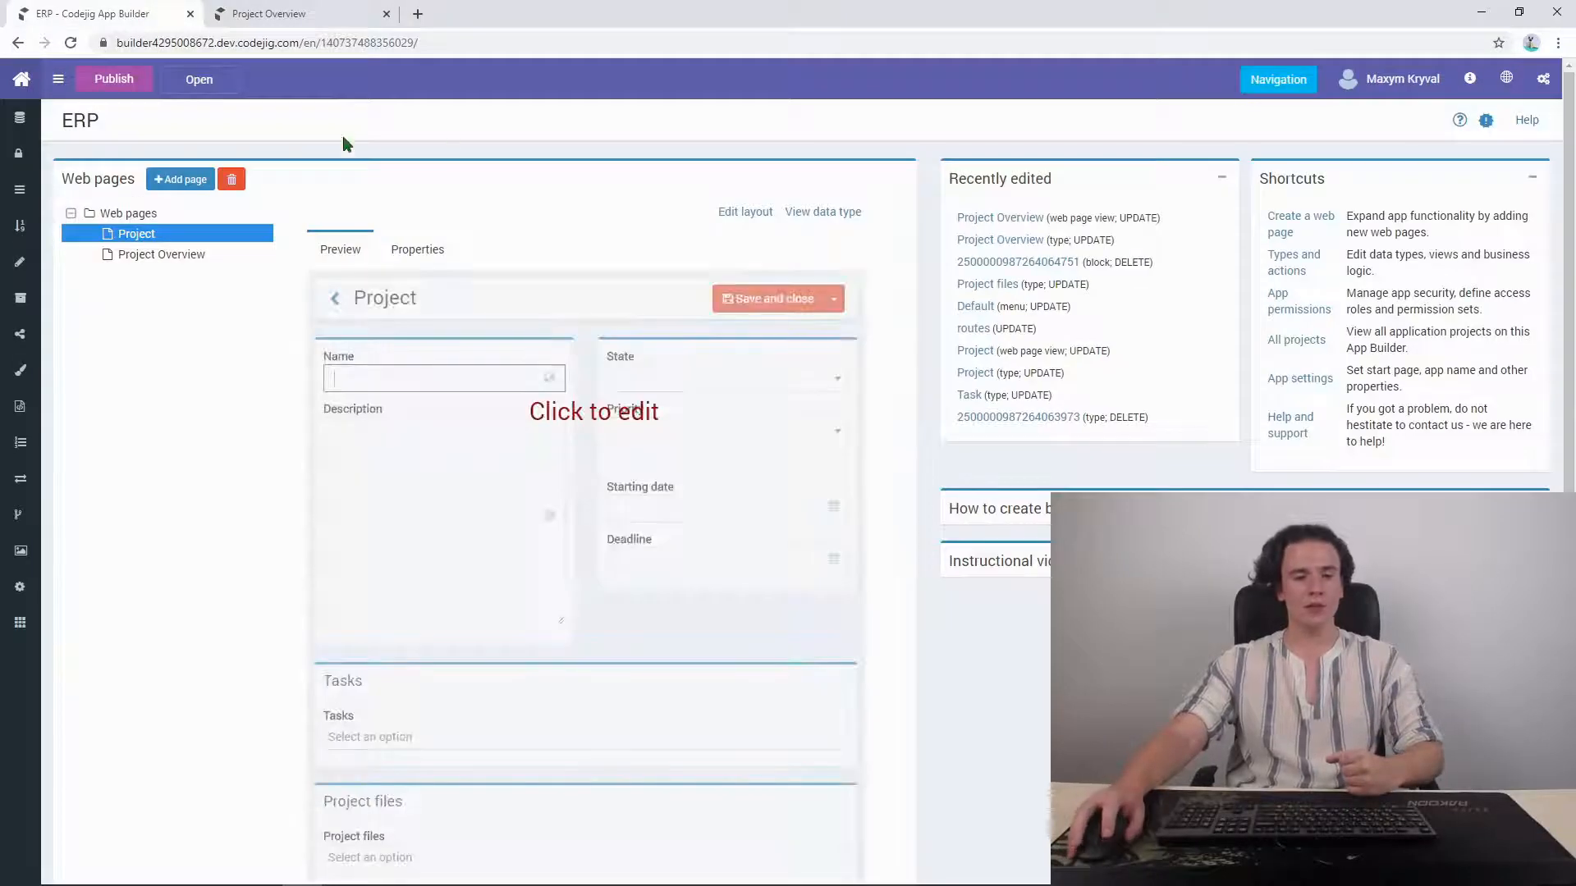
click(535, 389)
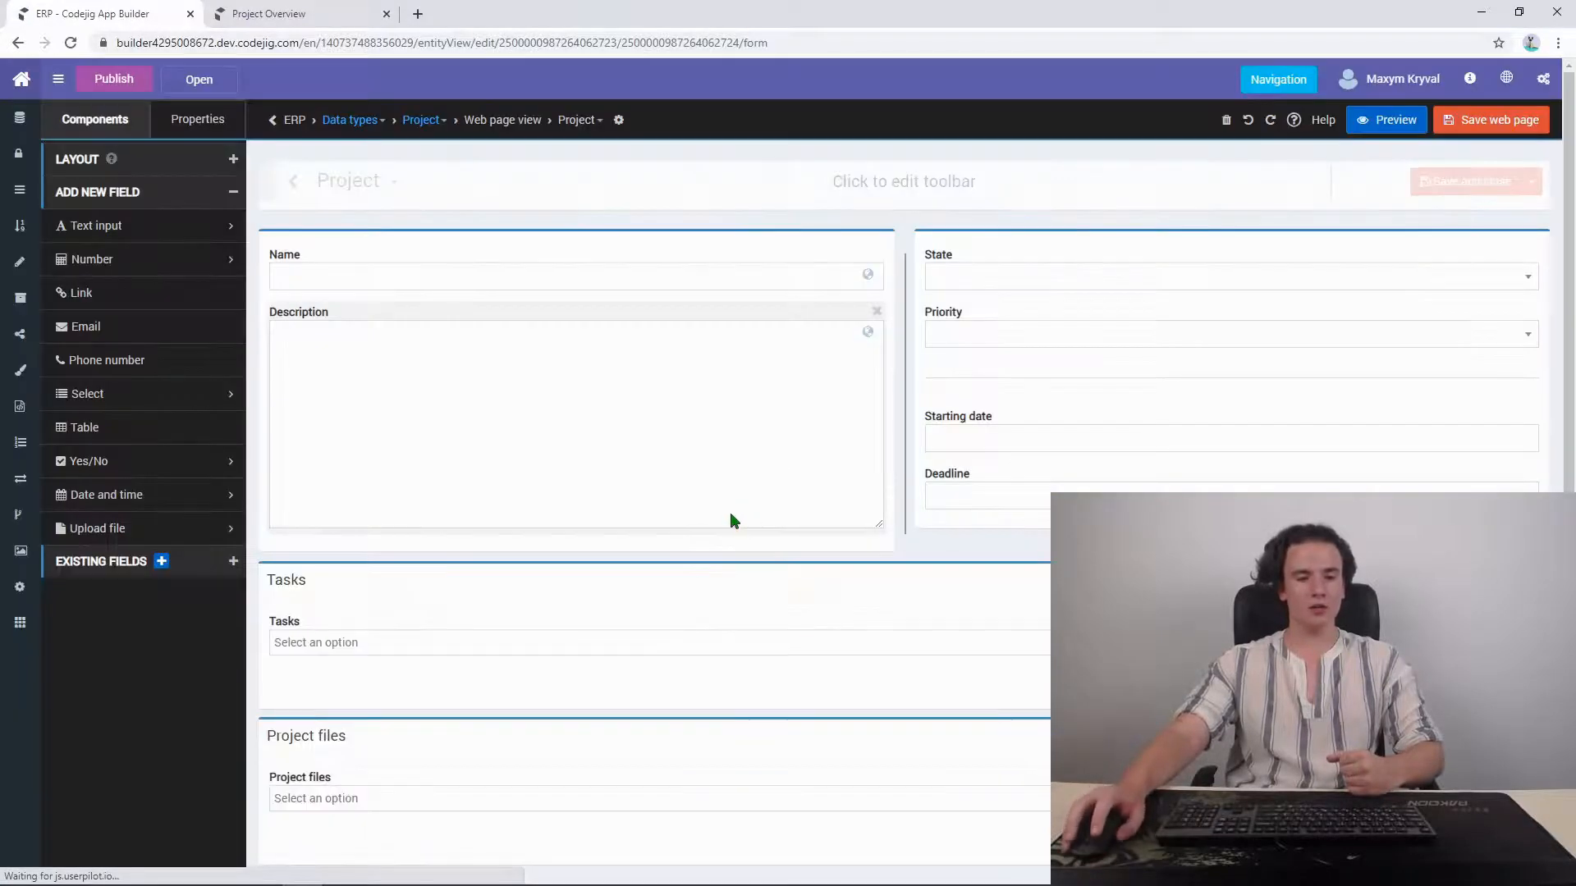
click(21, 78)
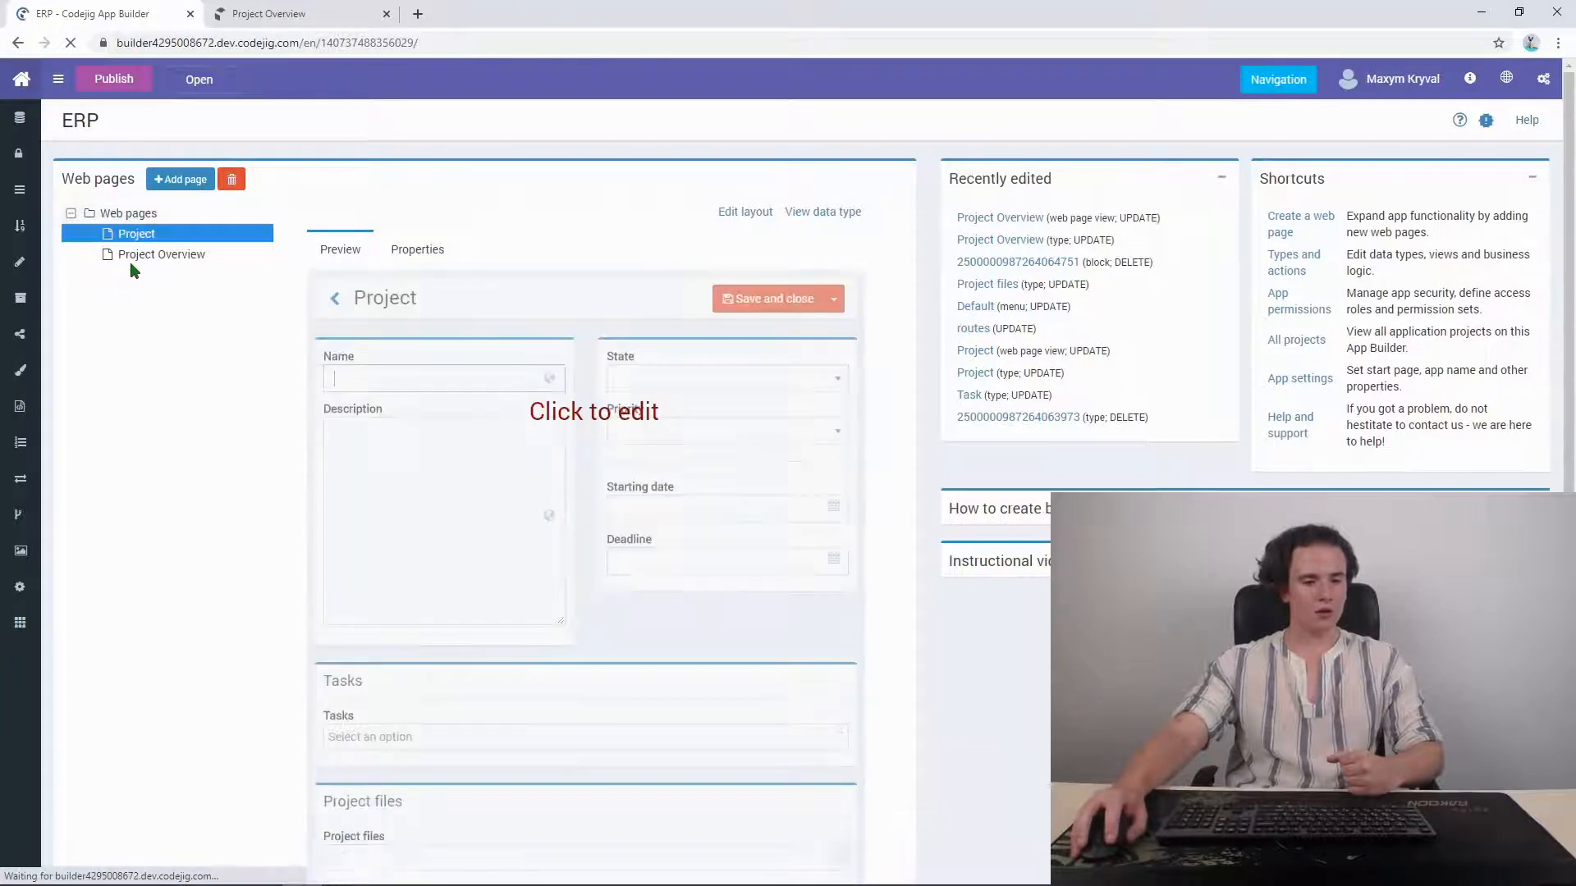
click(148, 254)
click(572, 385)
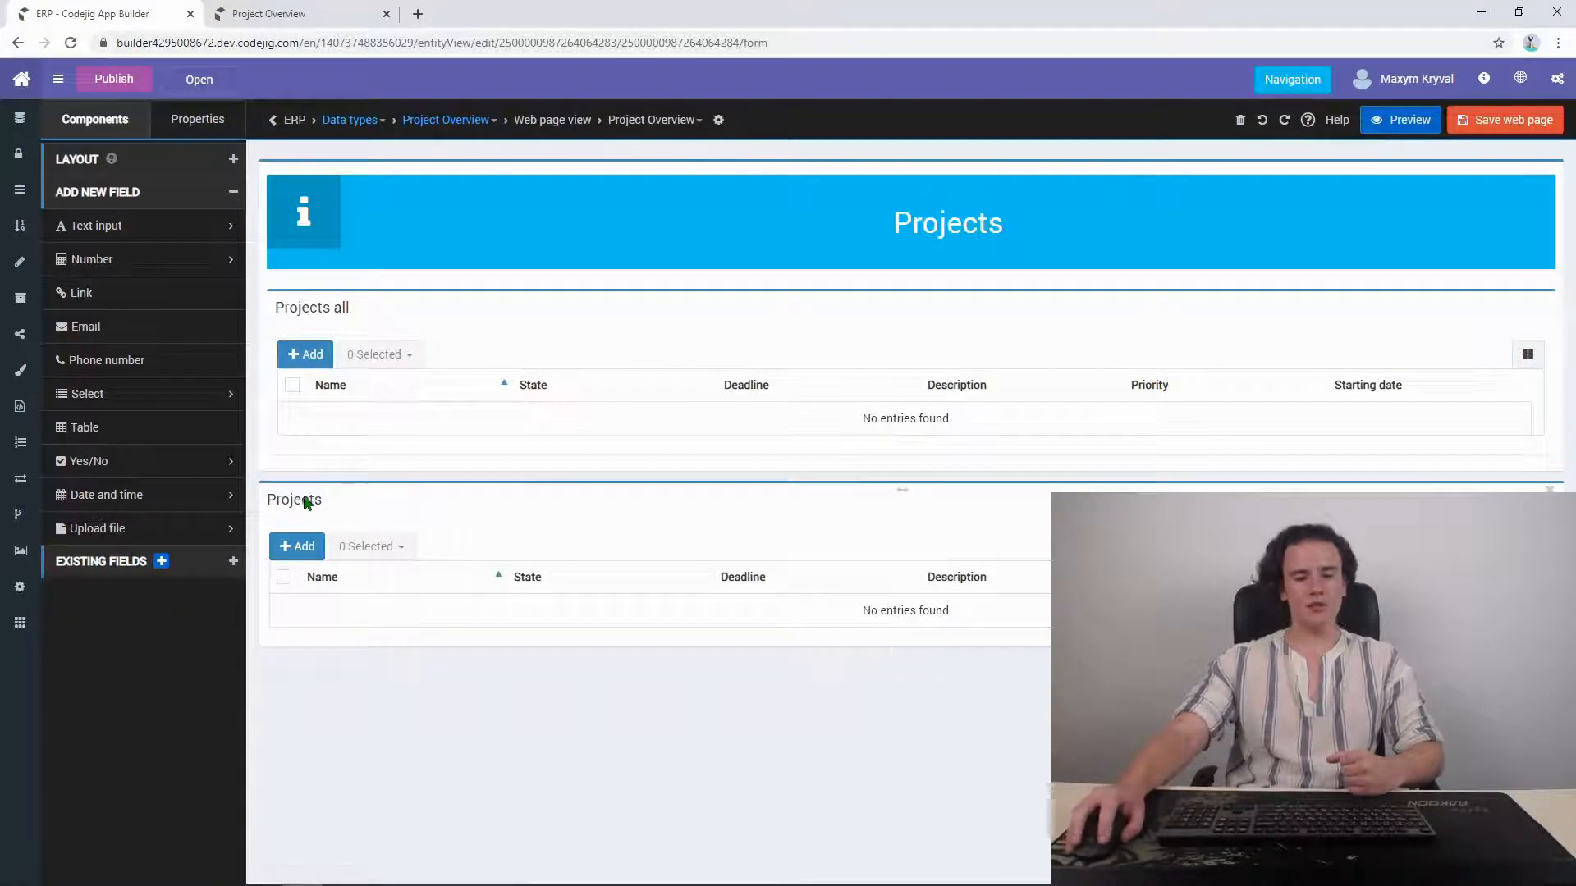
Step: Set the title of the group box around the Projects table to "Completed"
click(308, 502)
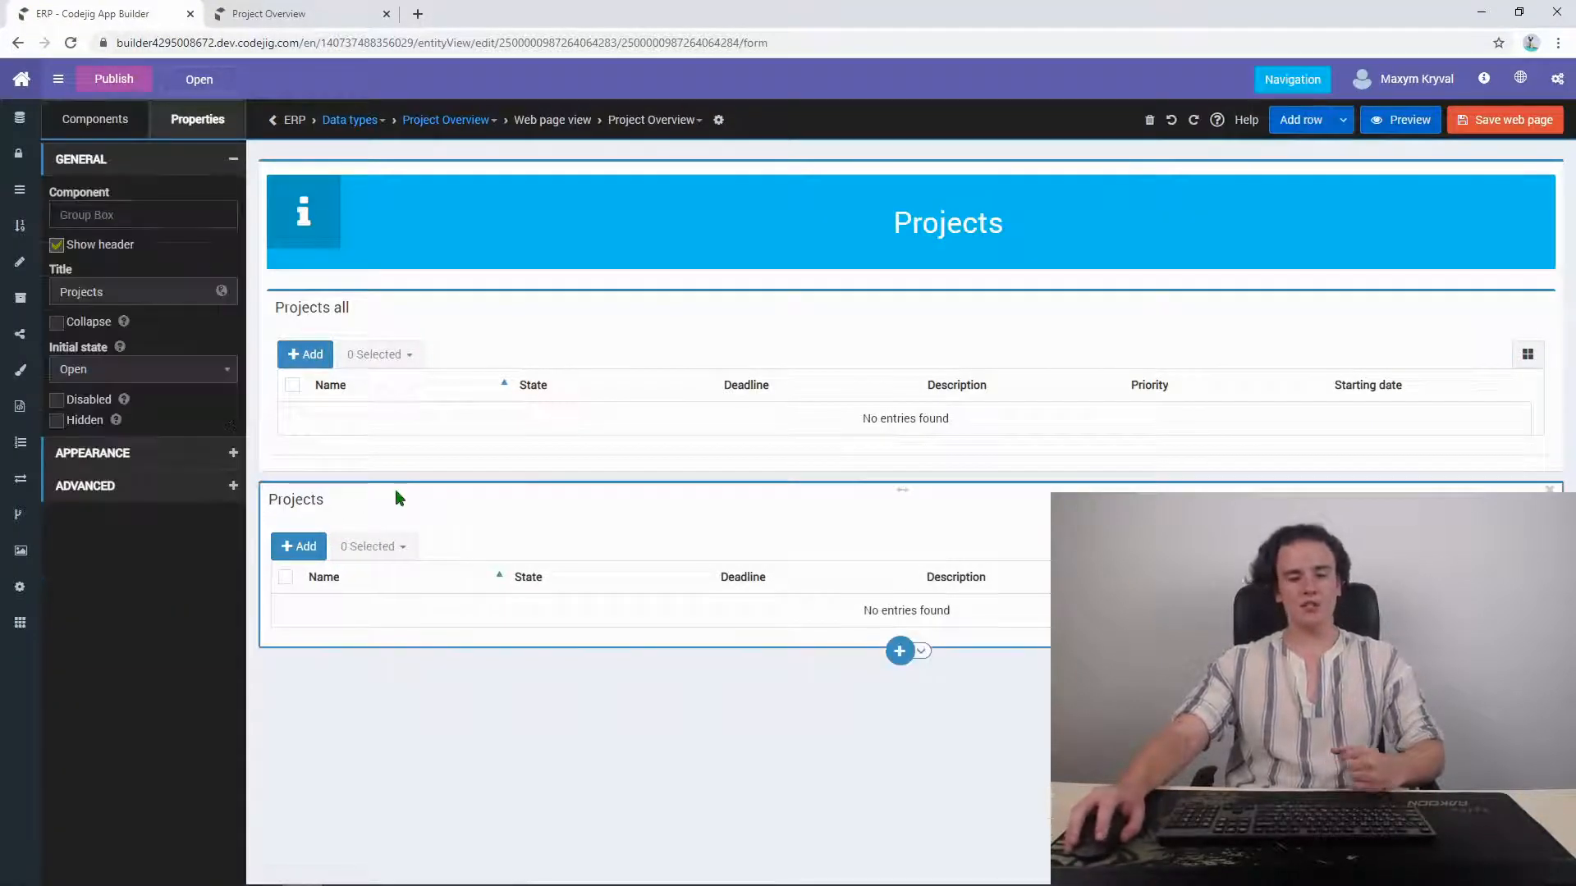
double_click(130, 294)
text(Completed)
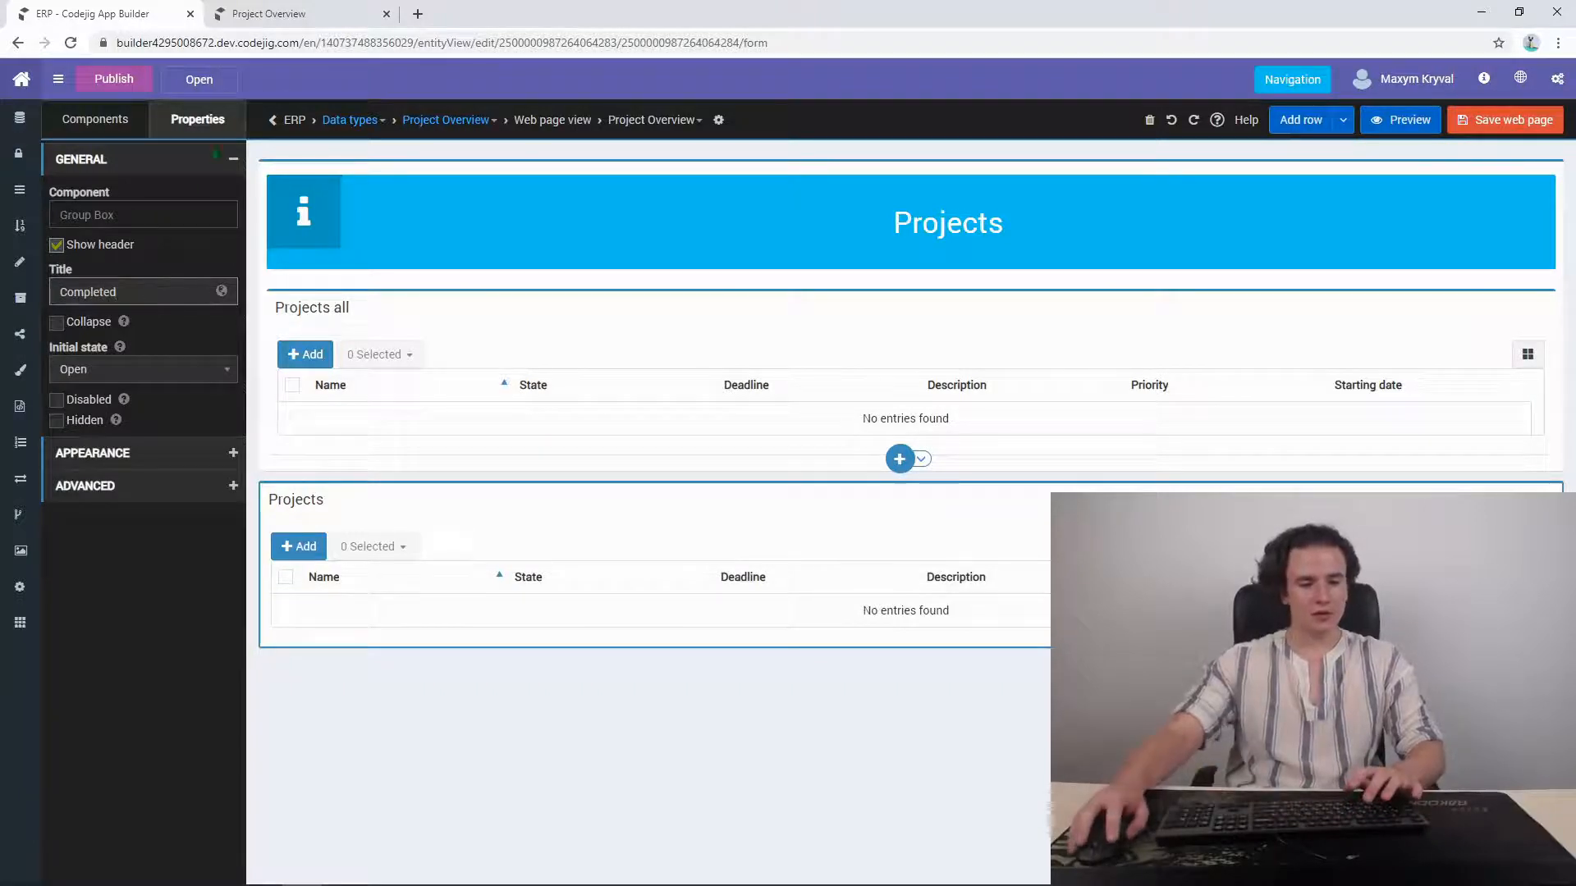
click(222, 156)
Step: Rename the table's Projects field as "Completed" and save the Project Overview web page
click(365, 447)
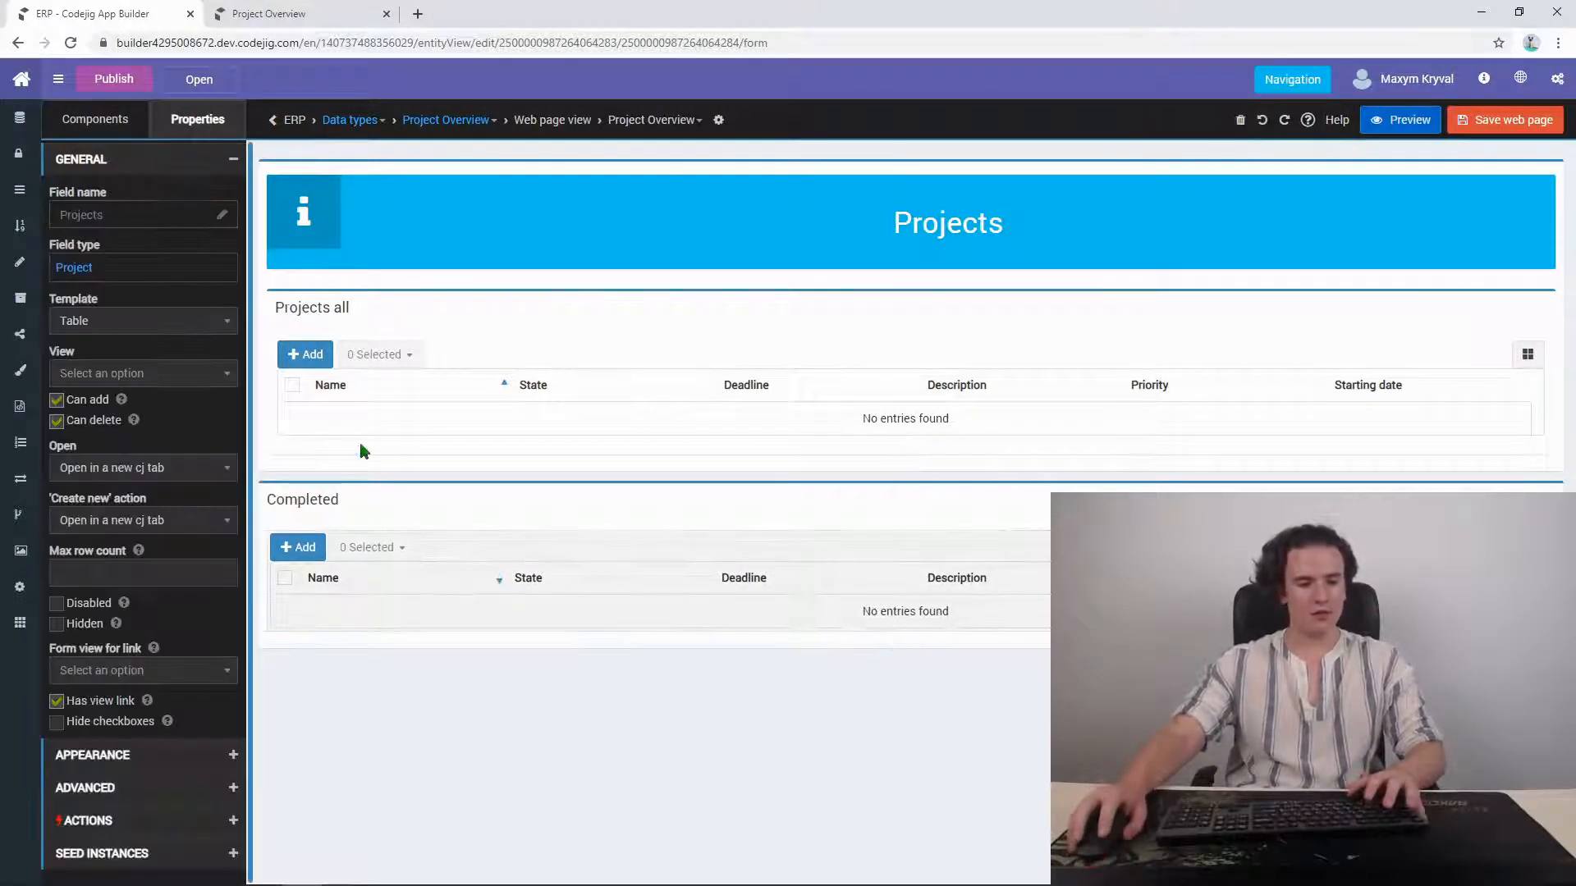
click(219, 217)
key(BackSpace)
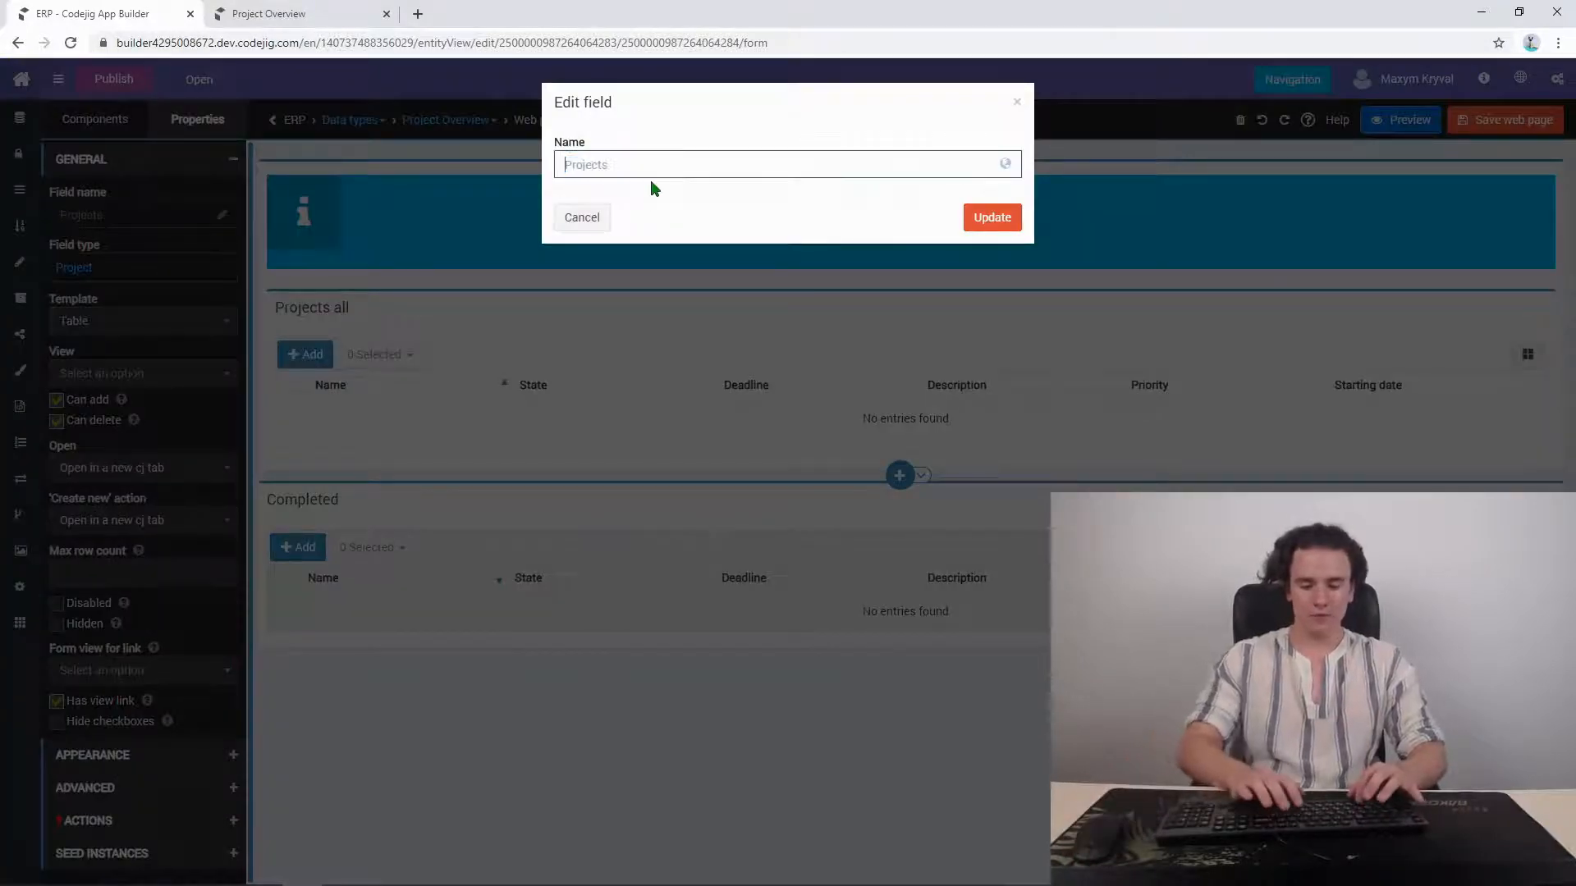
text(Comp)
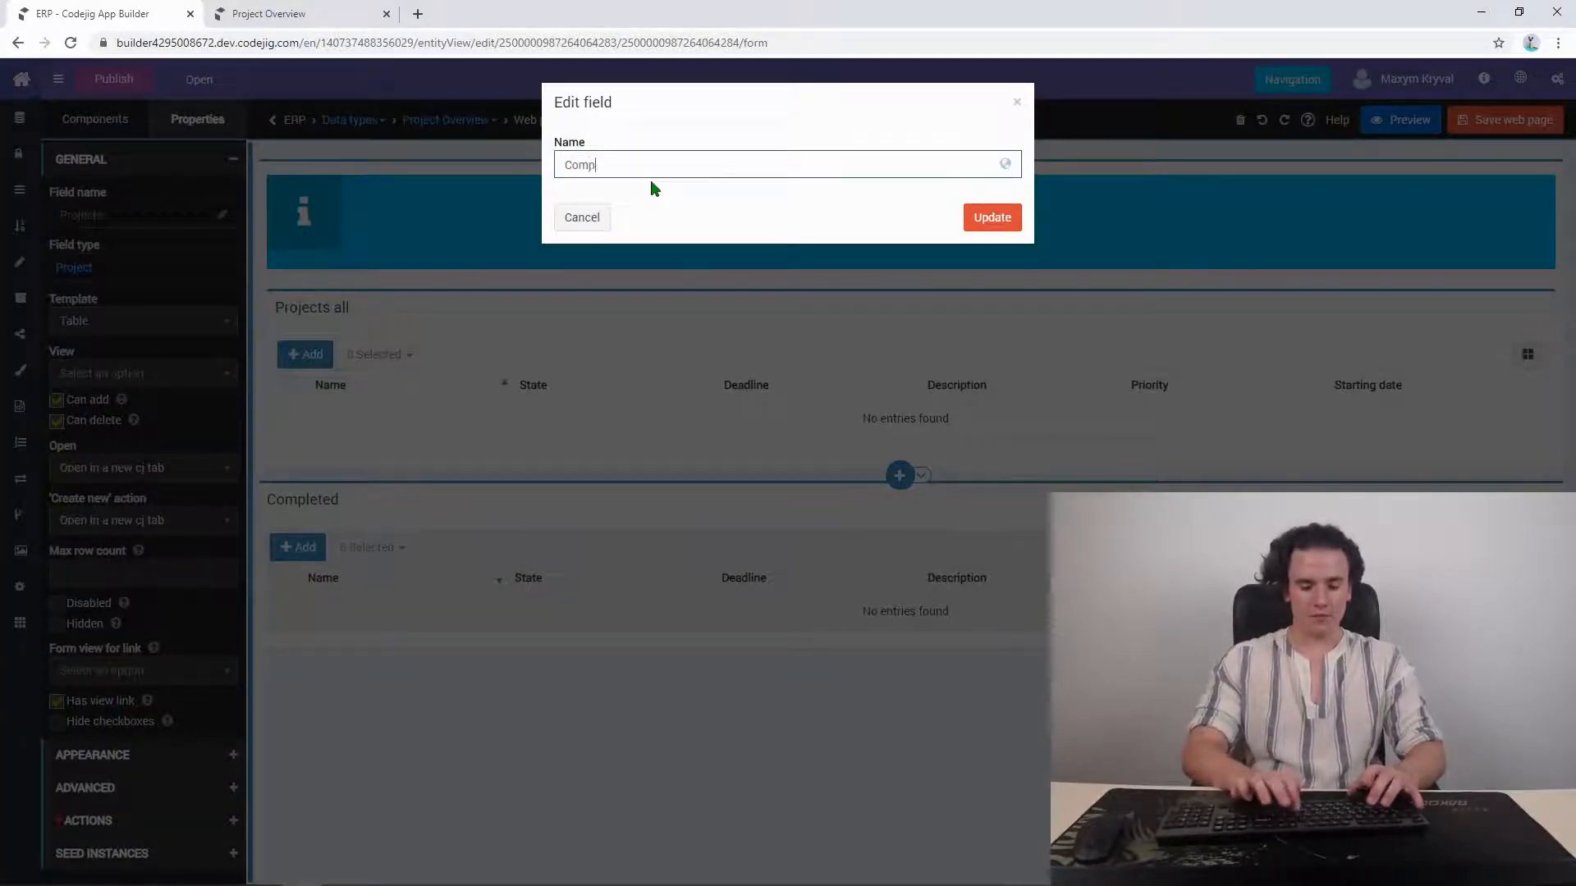
text(lteed)
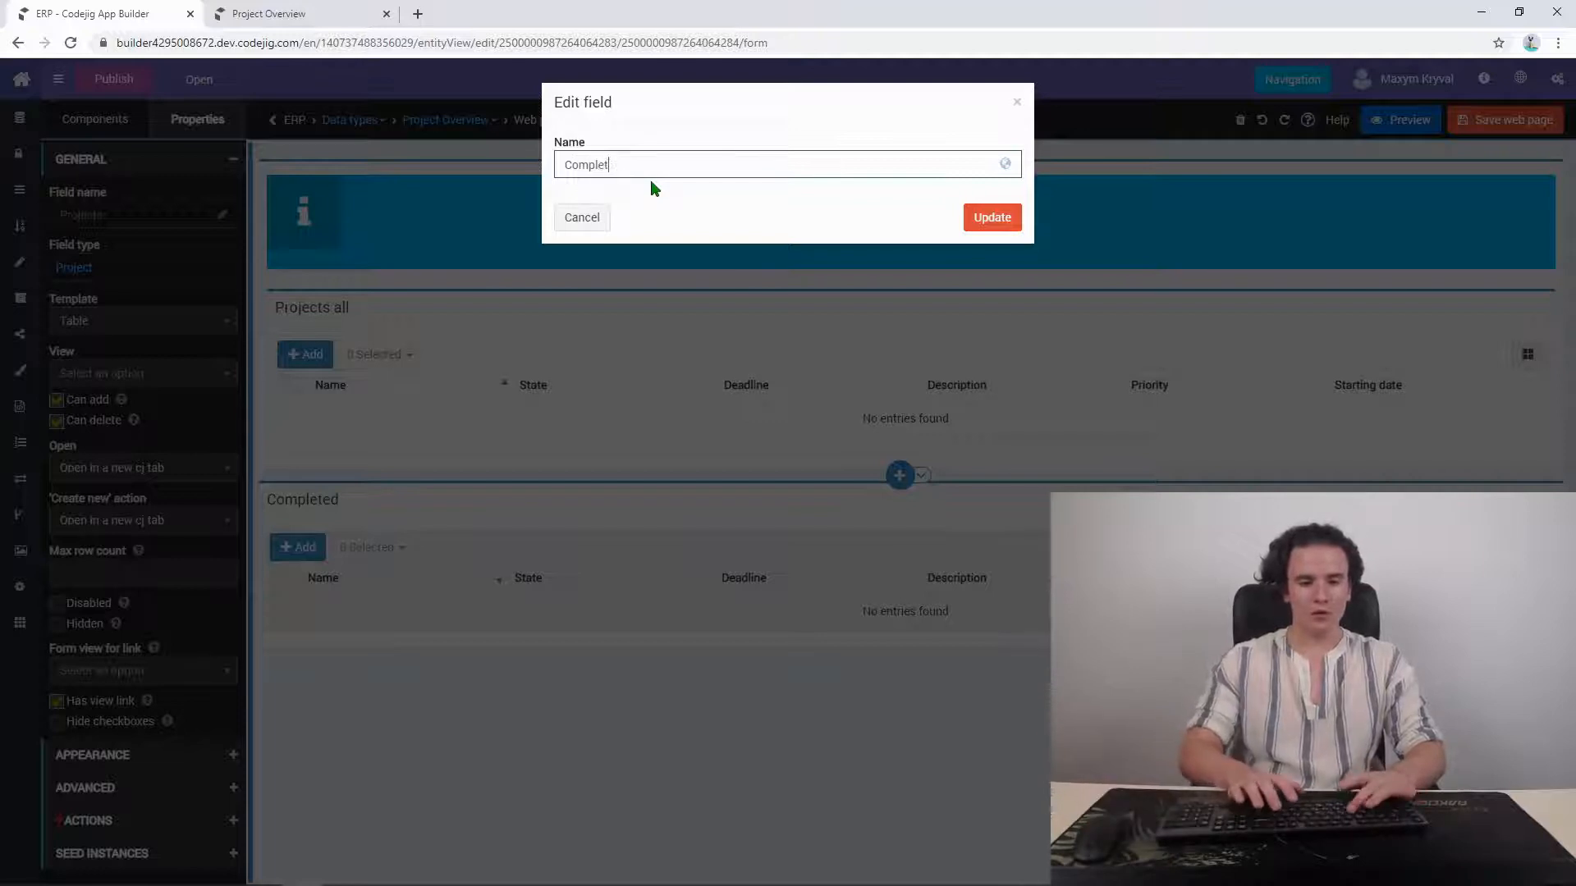
click(992, 219)
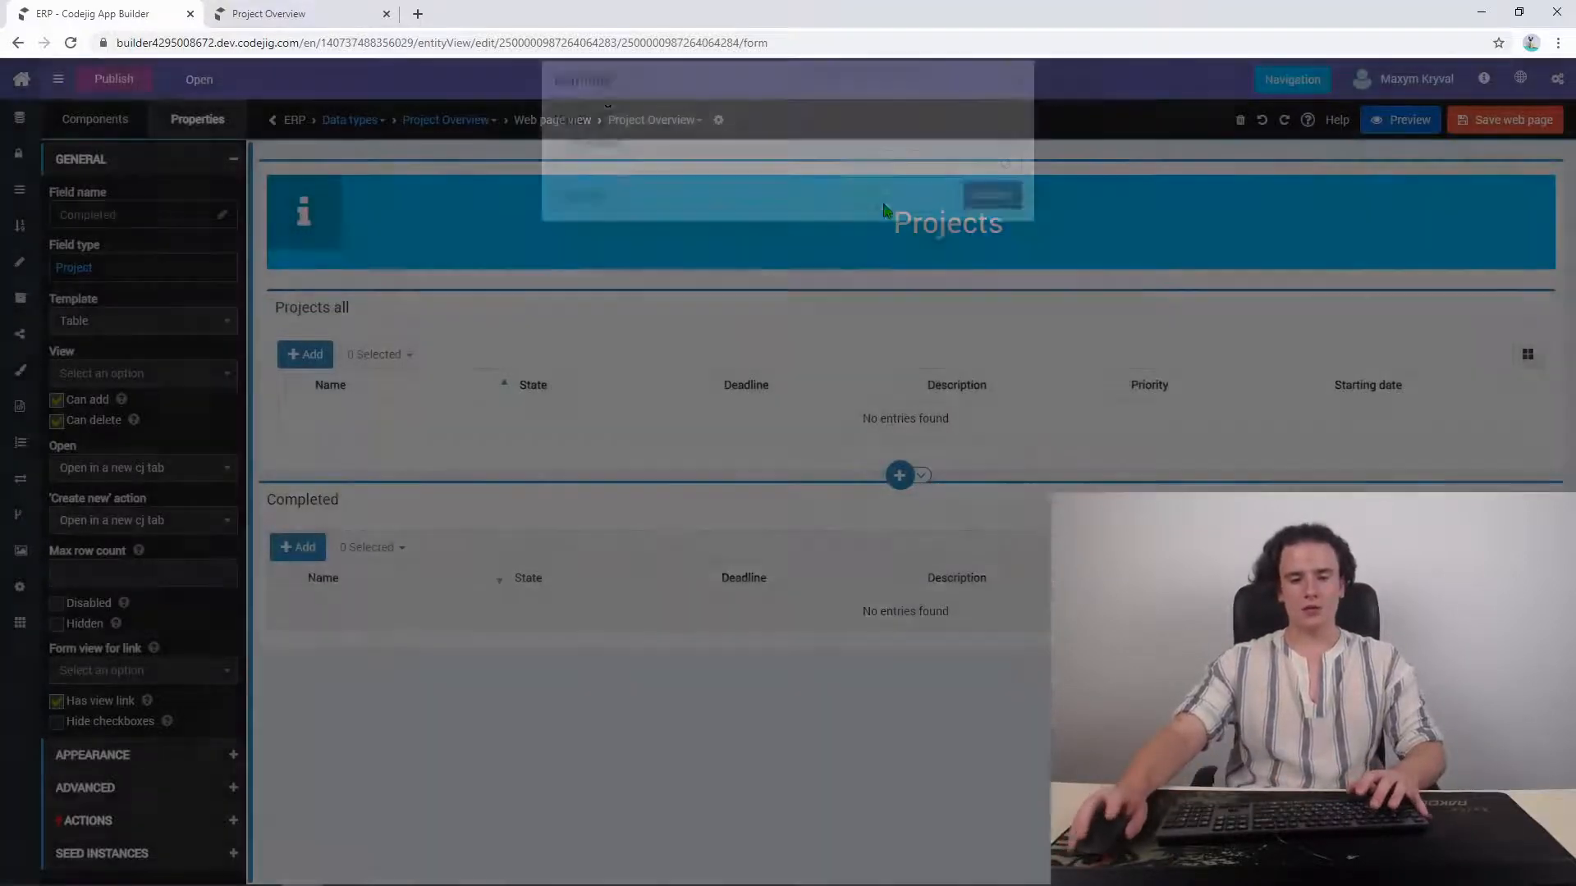
click(1496, 123)
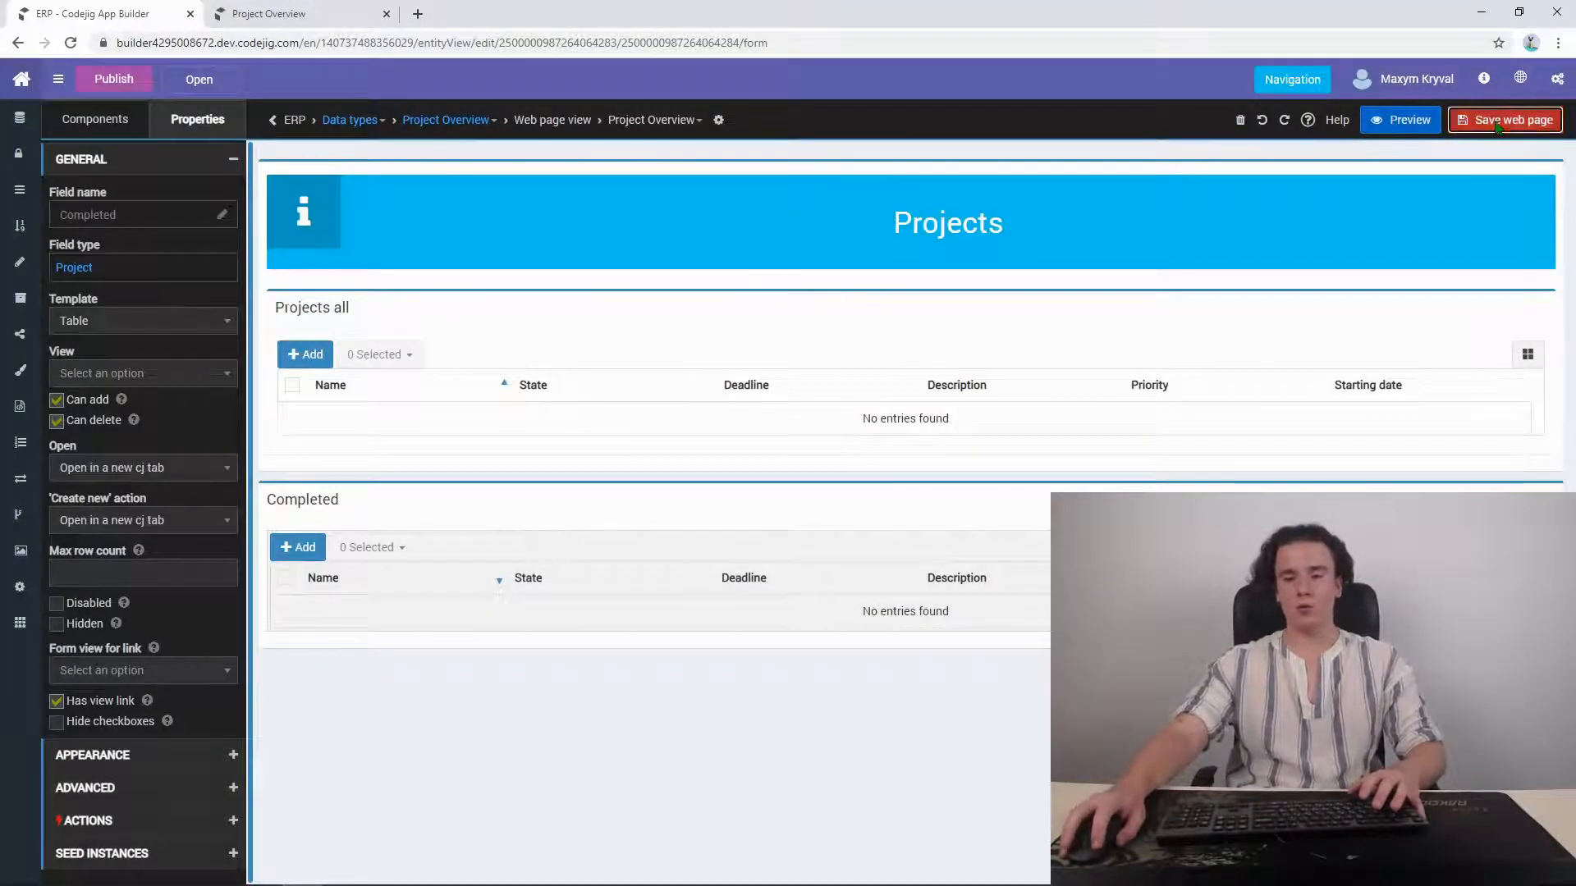
Step: Create a new action with the Load trigger in the Project Overview data type's code blocks
click(433, 125)
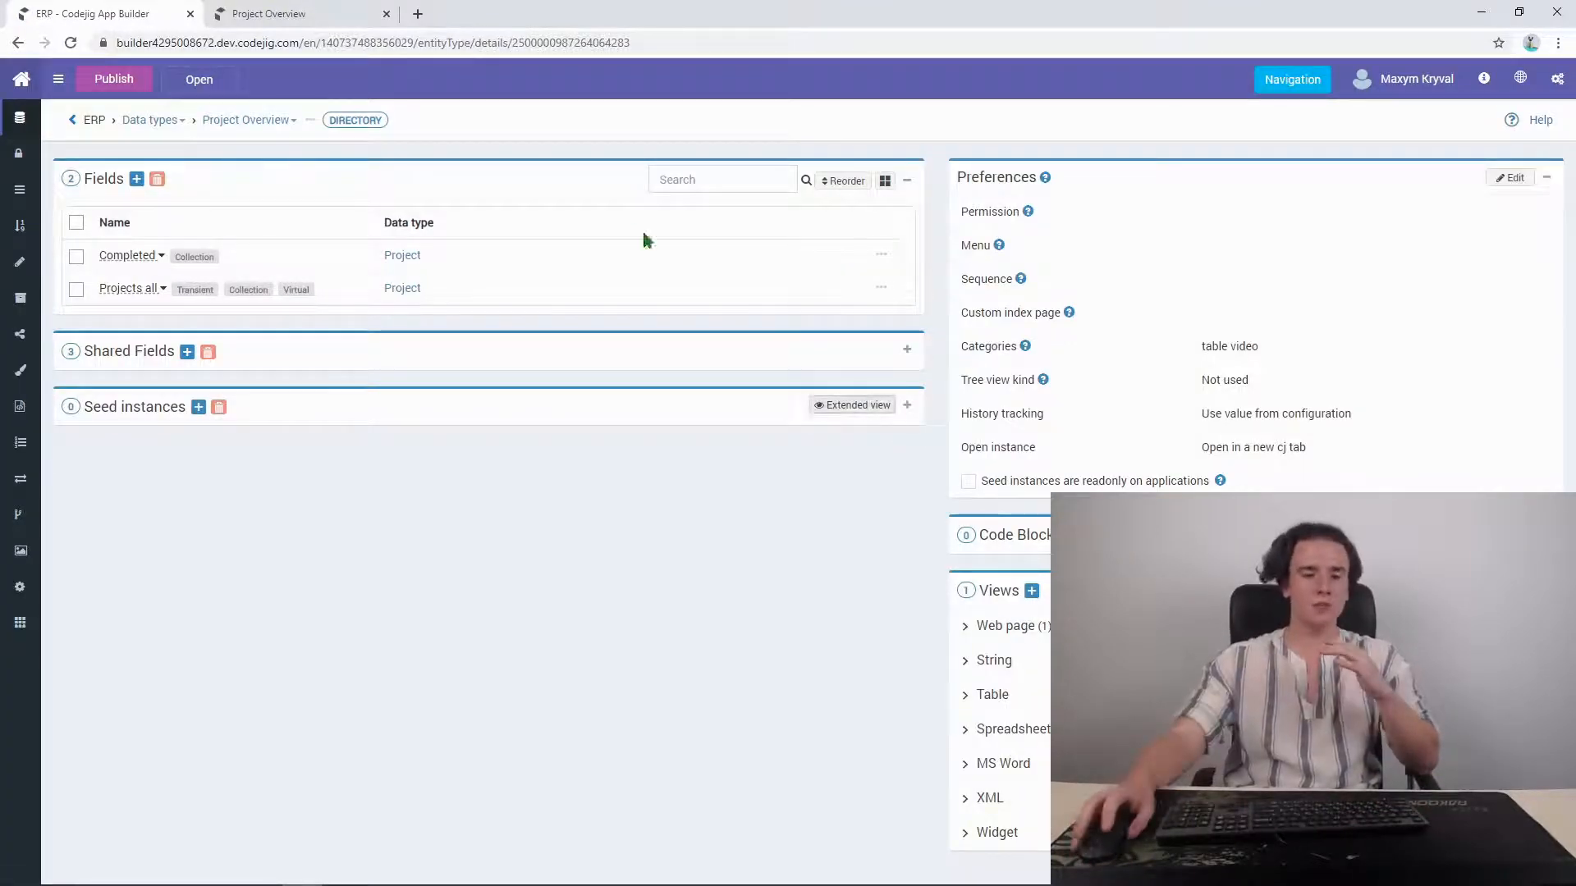
click(329, 14)
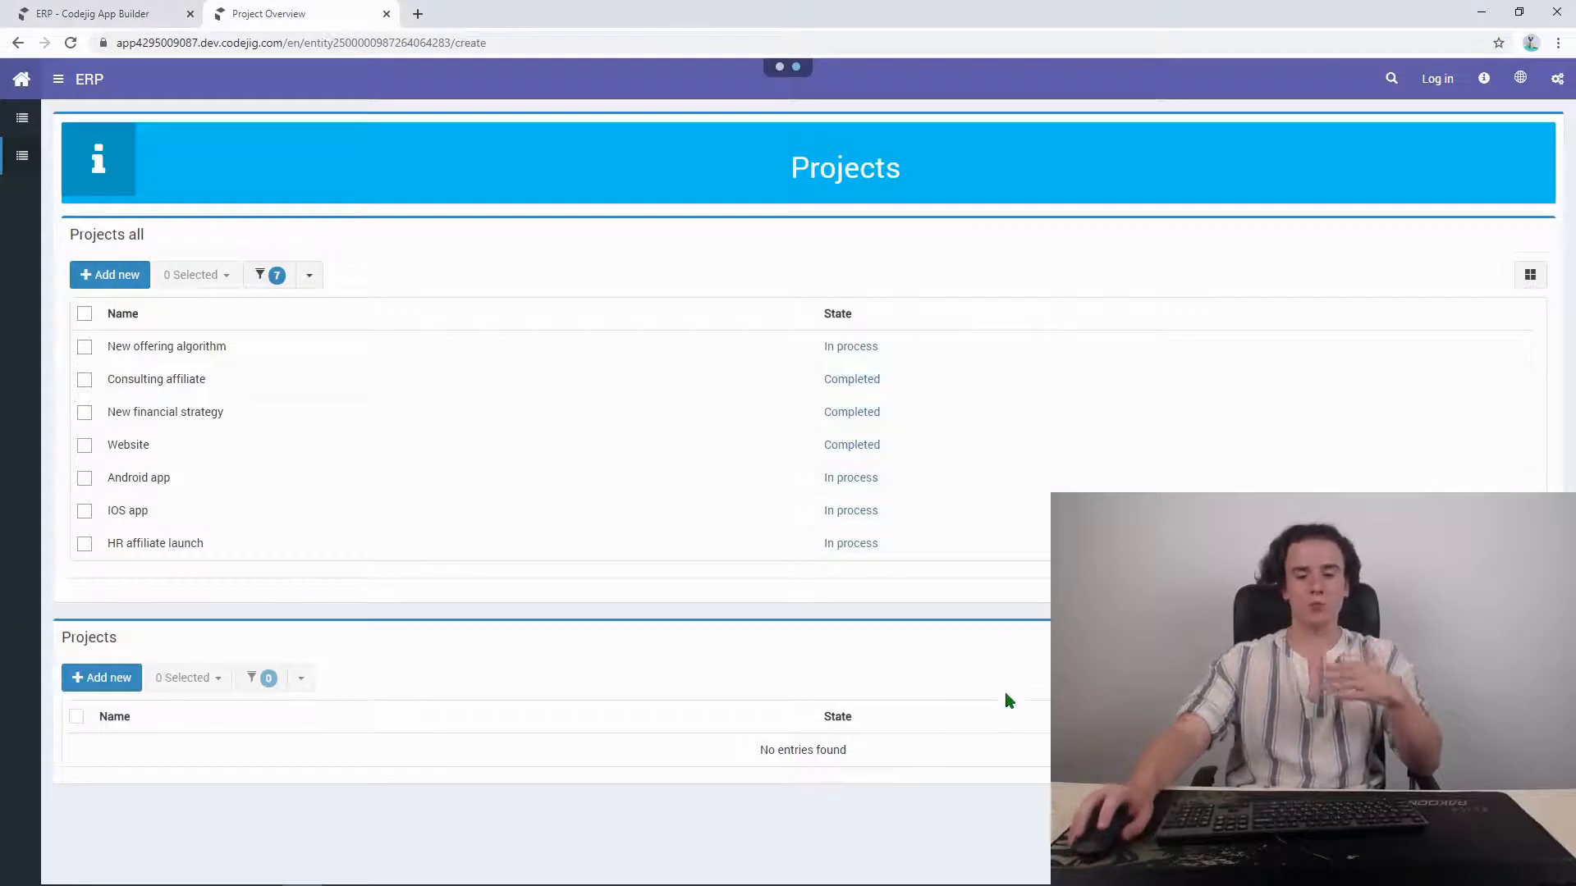
click(130, 12)
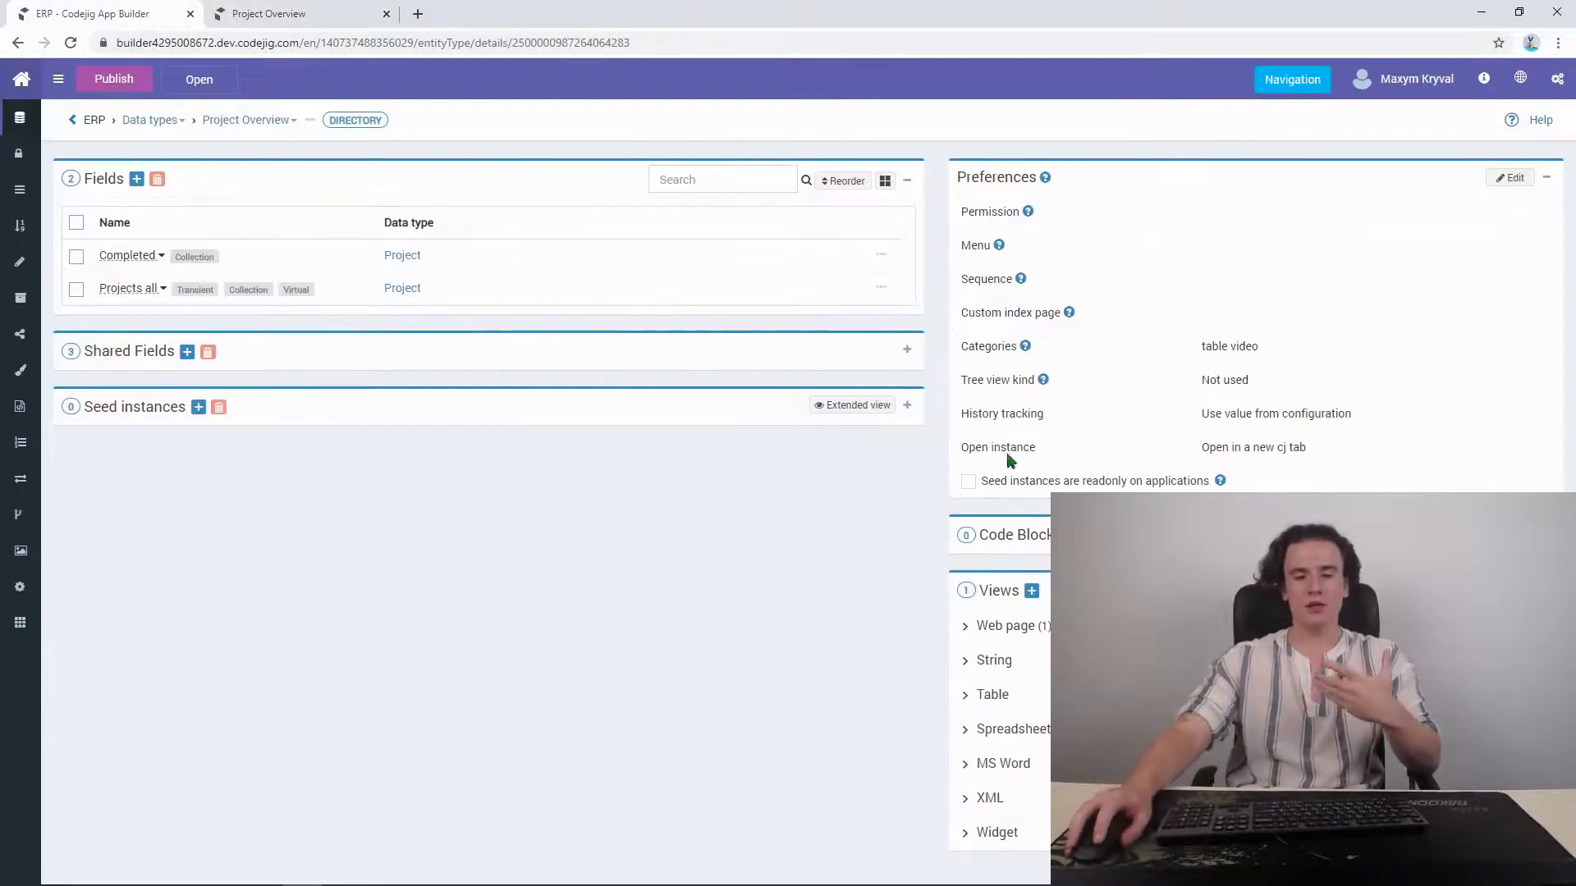
click(1013, 534)
click(991, 574)
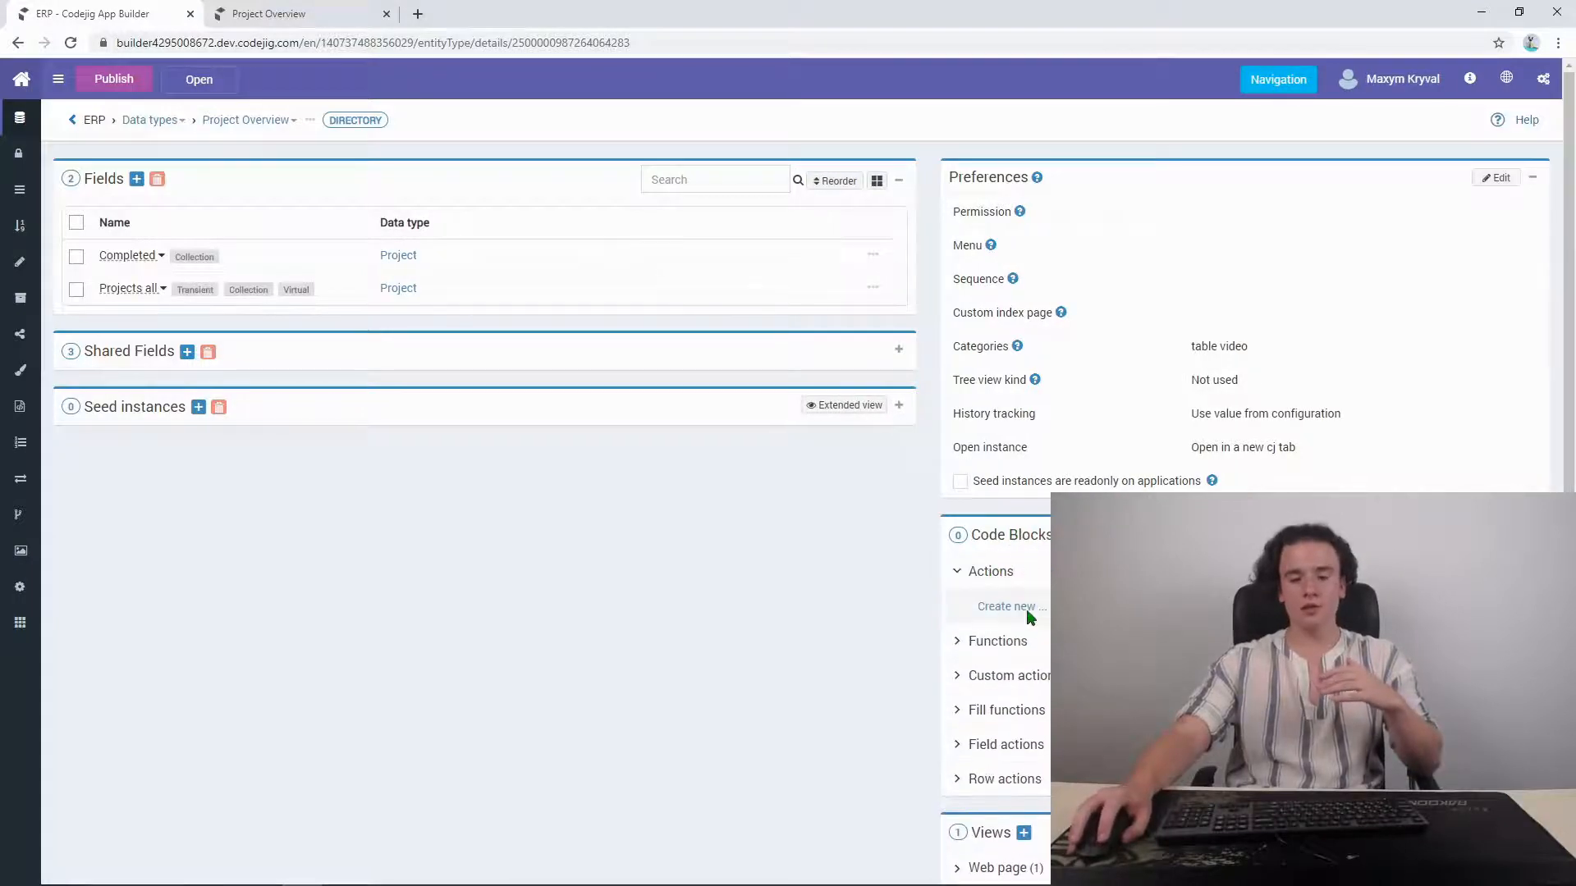
click(1014, 607)
click(707, 174)
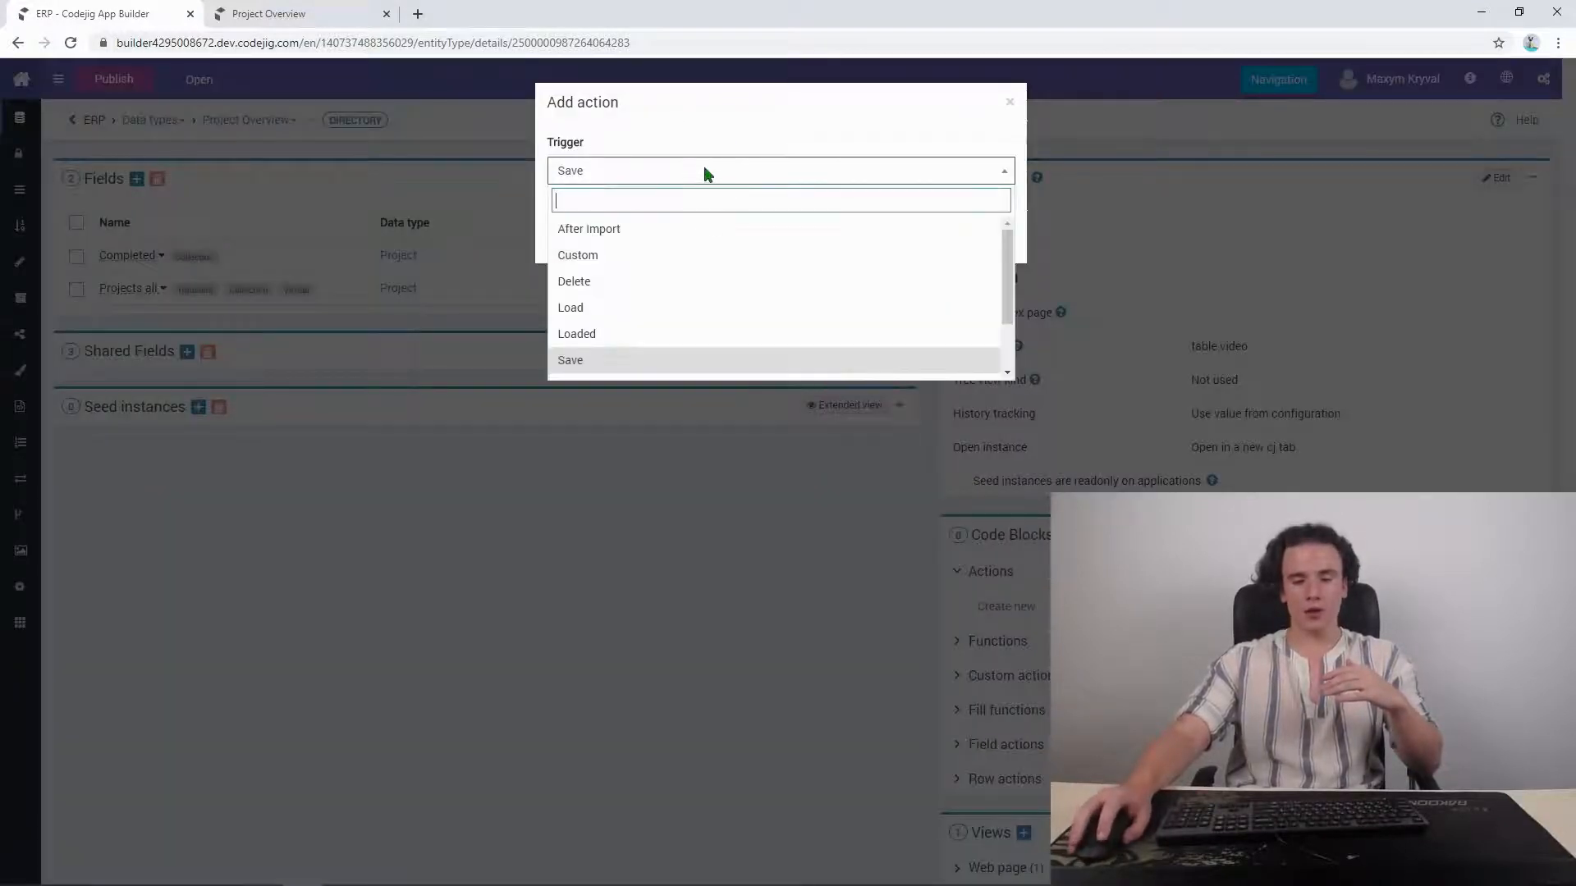
click(638, 308)
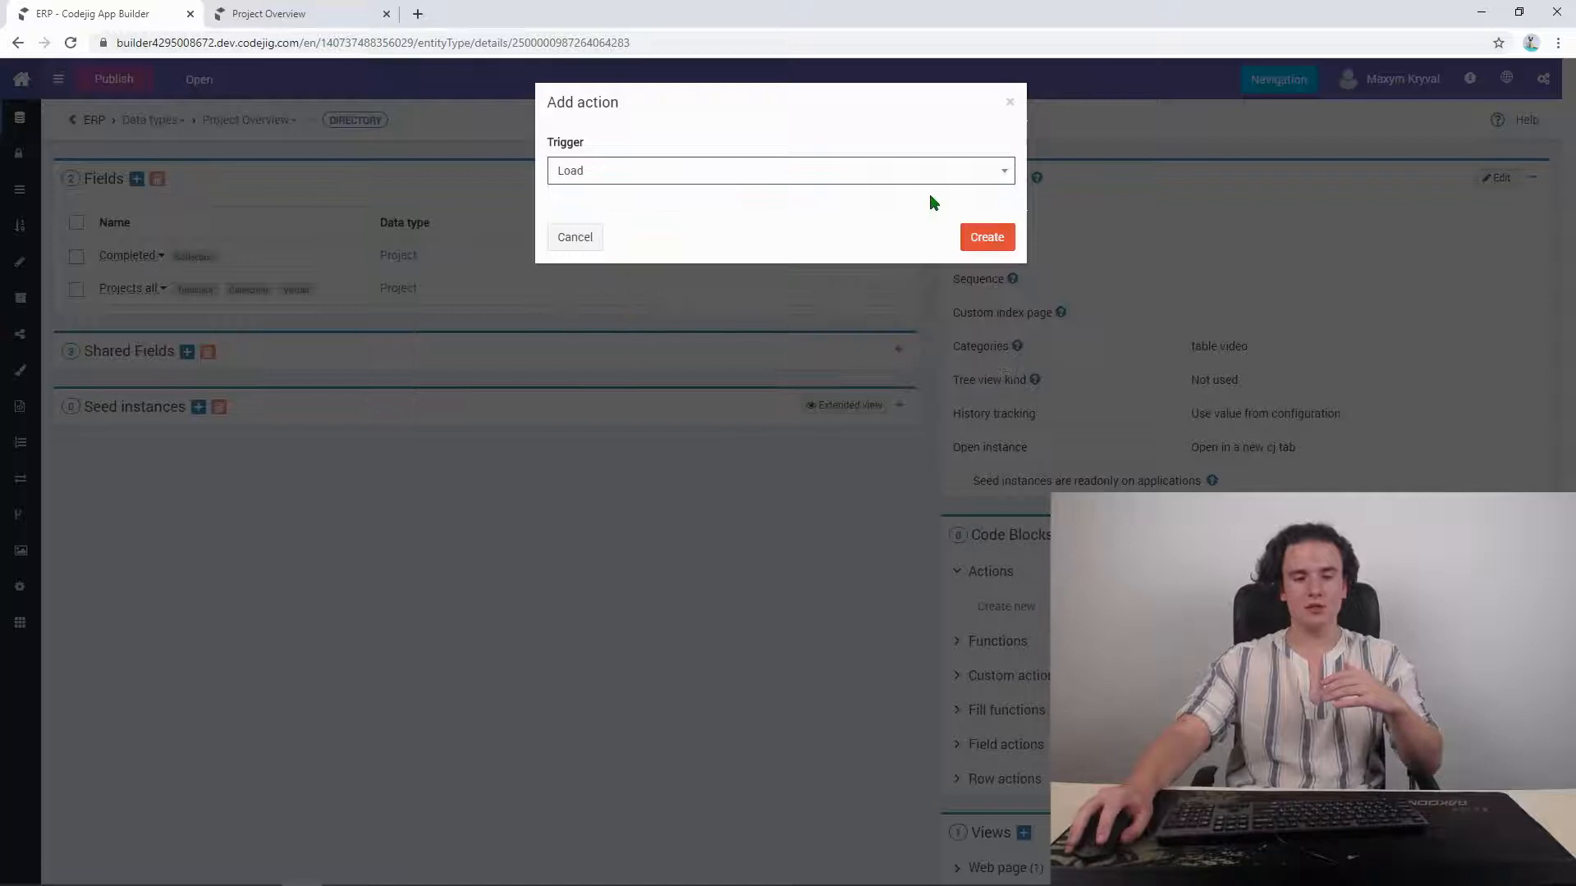
click(973, 234)
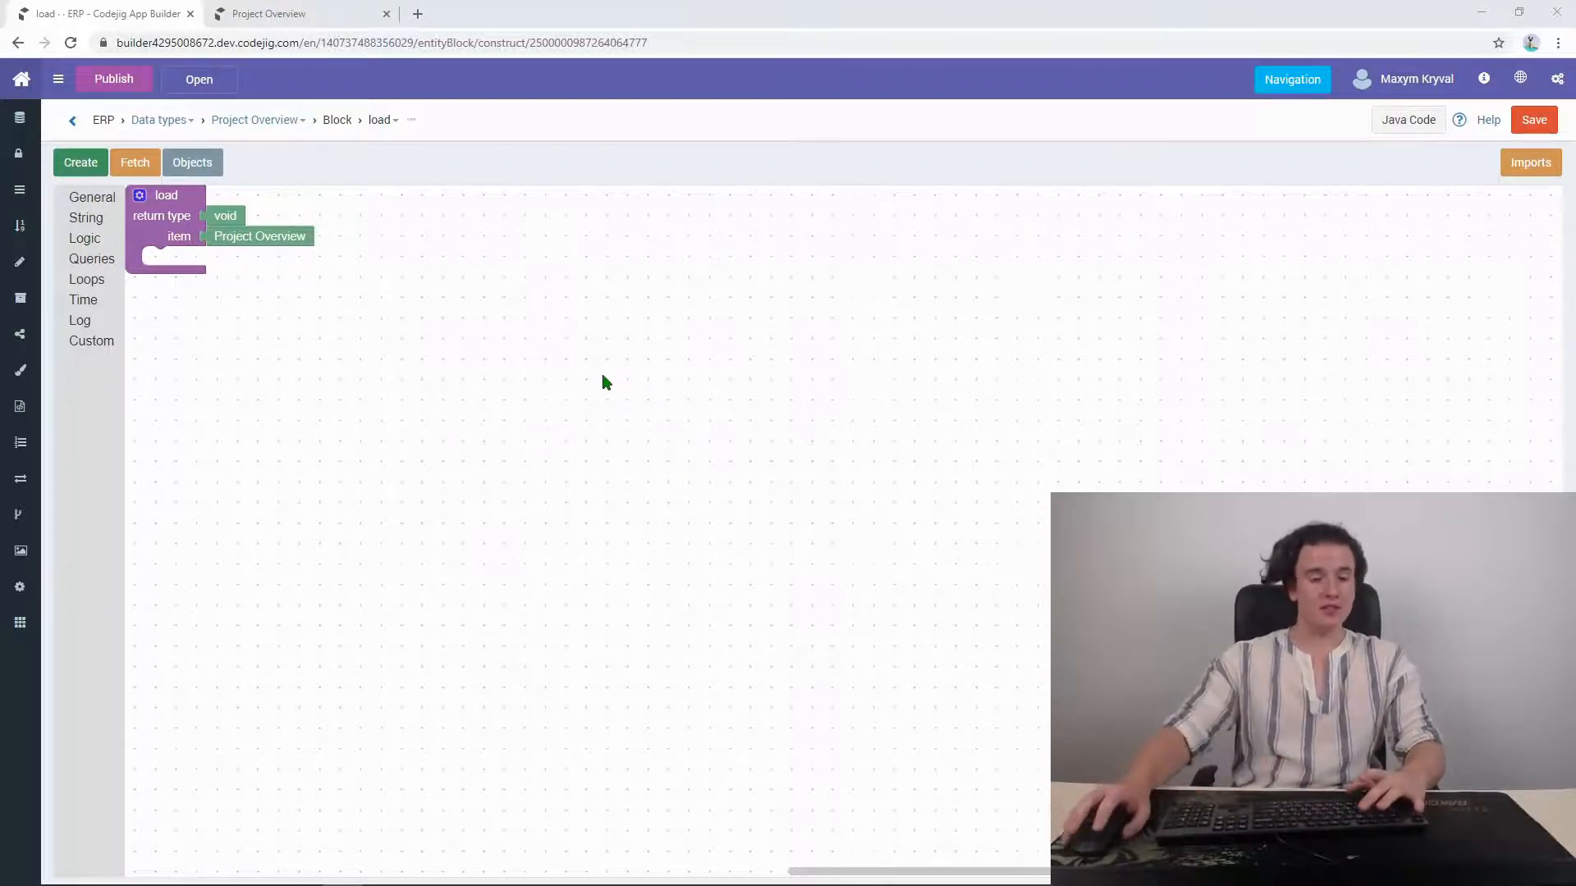
Step: Add a block that sets the item's Completed collection and place it inside the load block
click(802, 320)
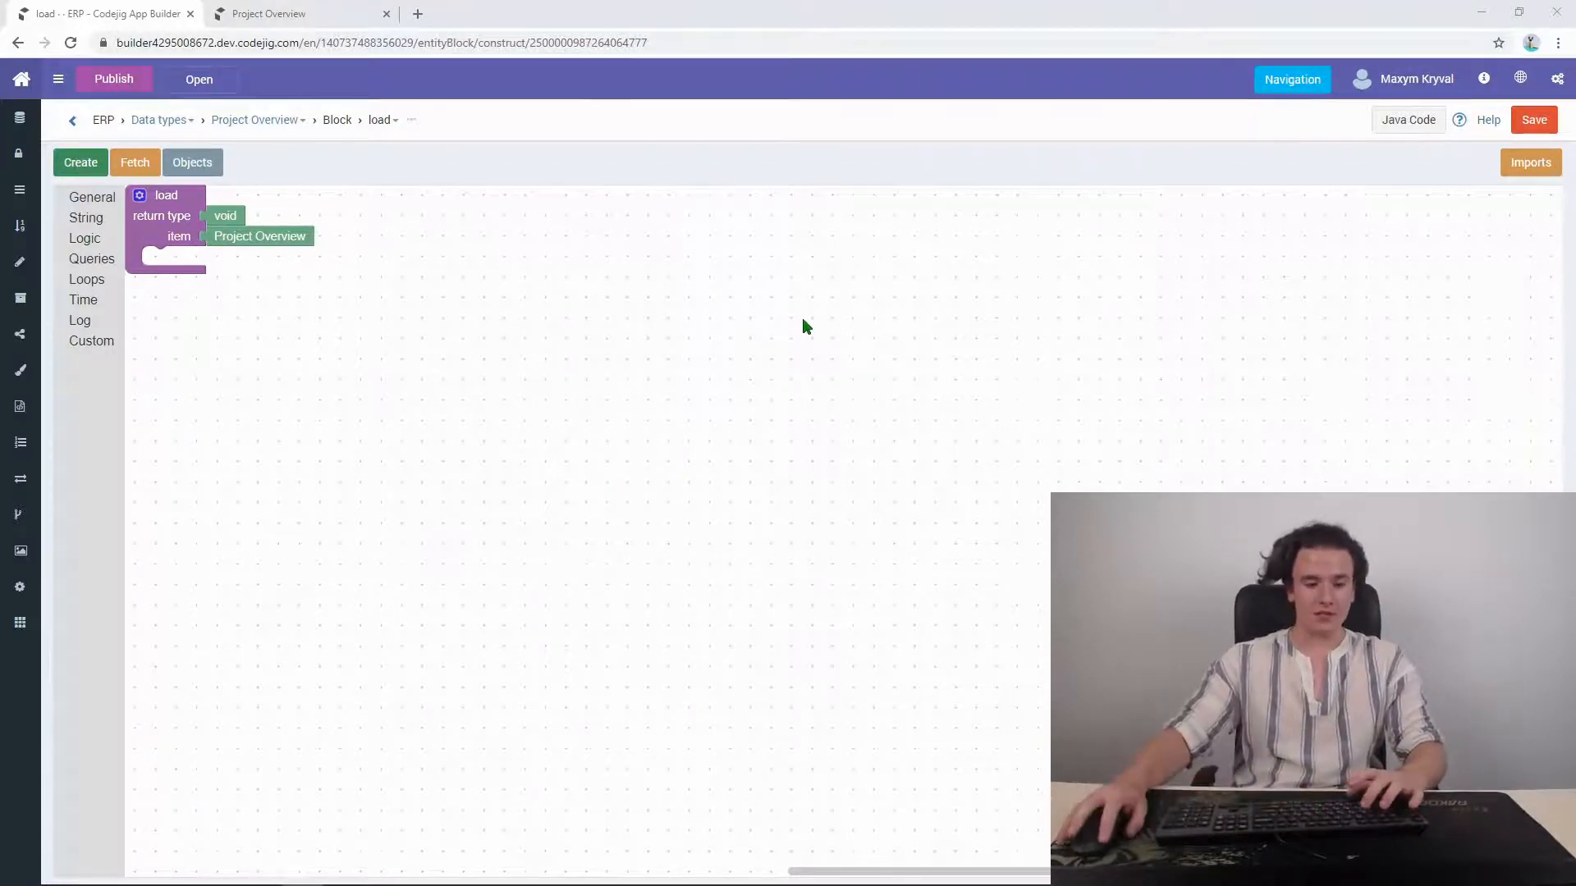
text(item)
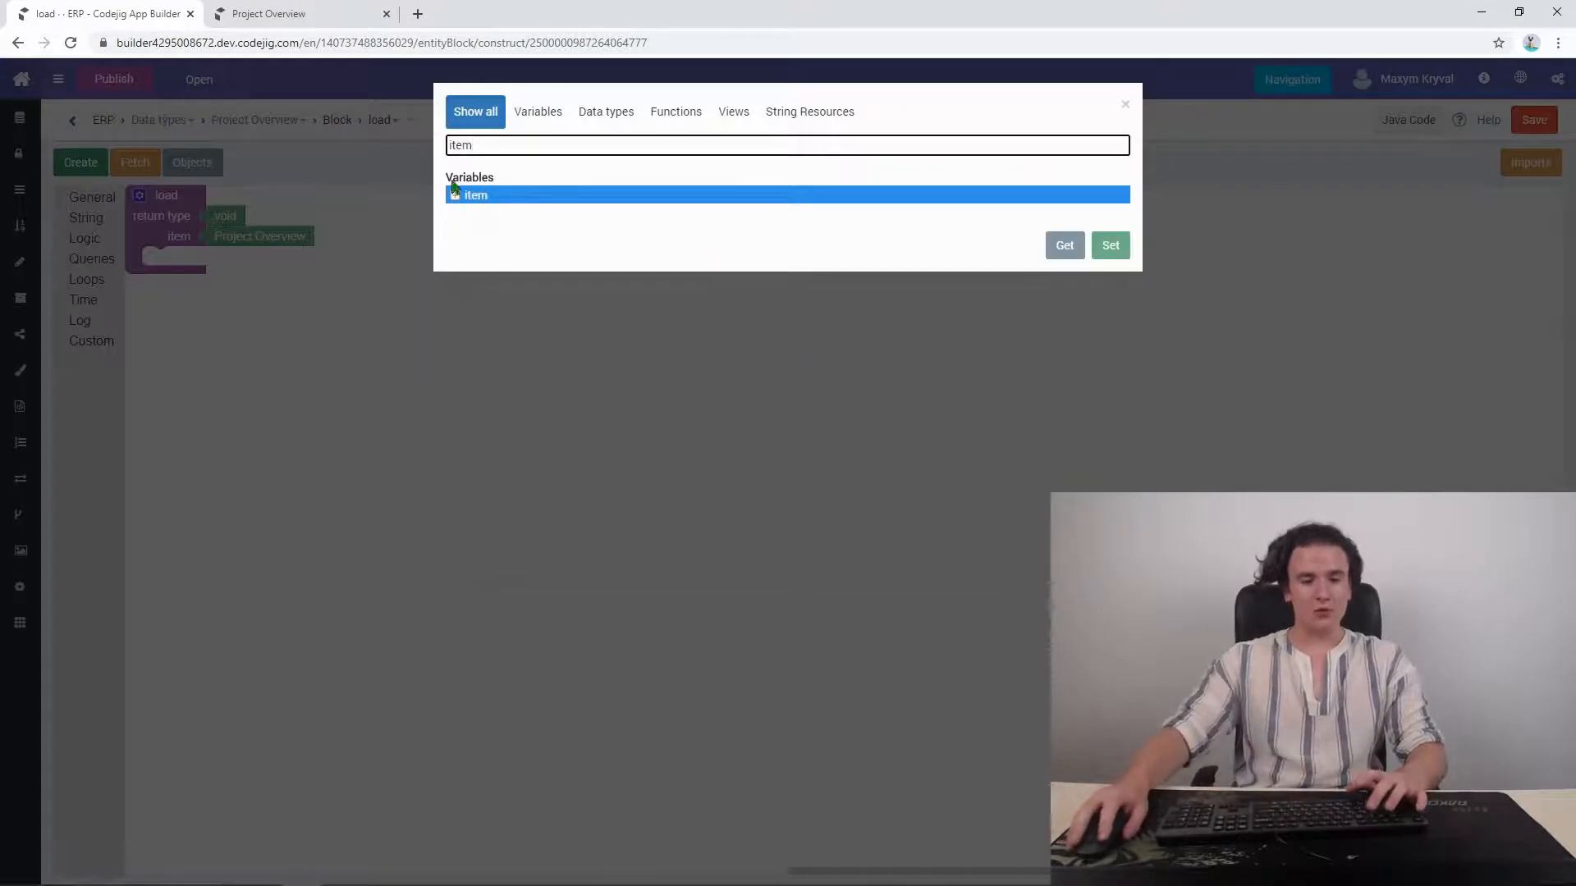
click(455, 196)
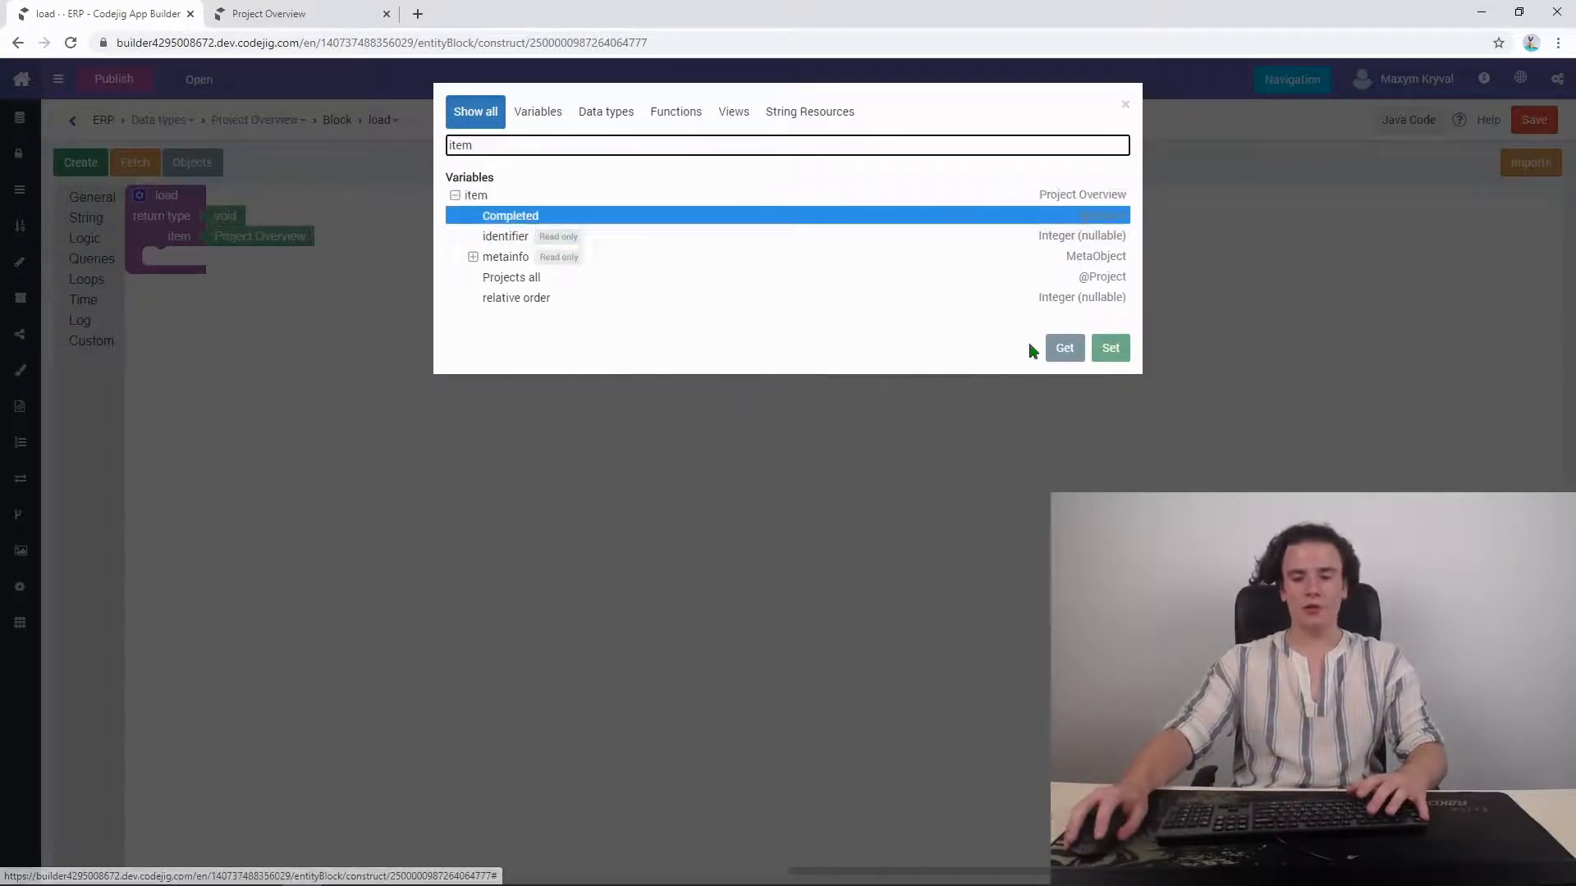
click(1110, 348)
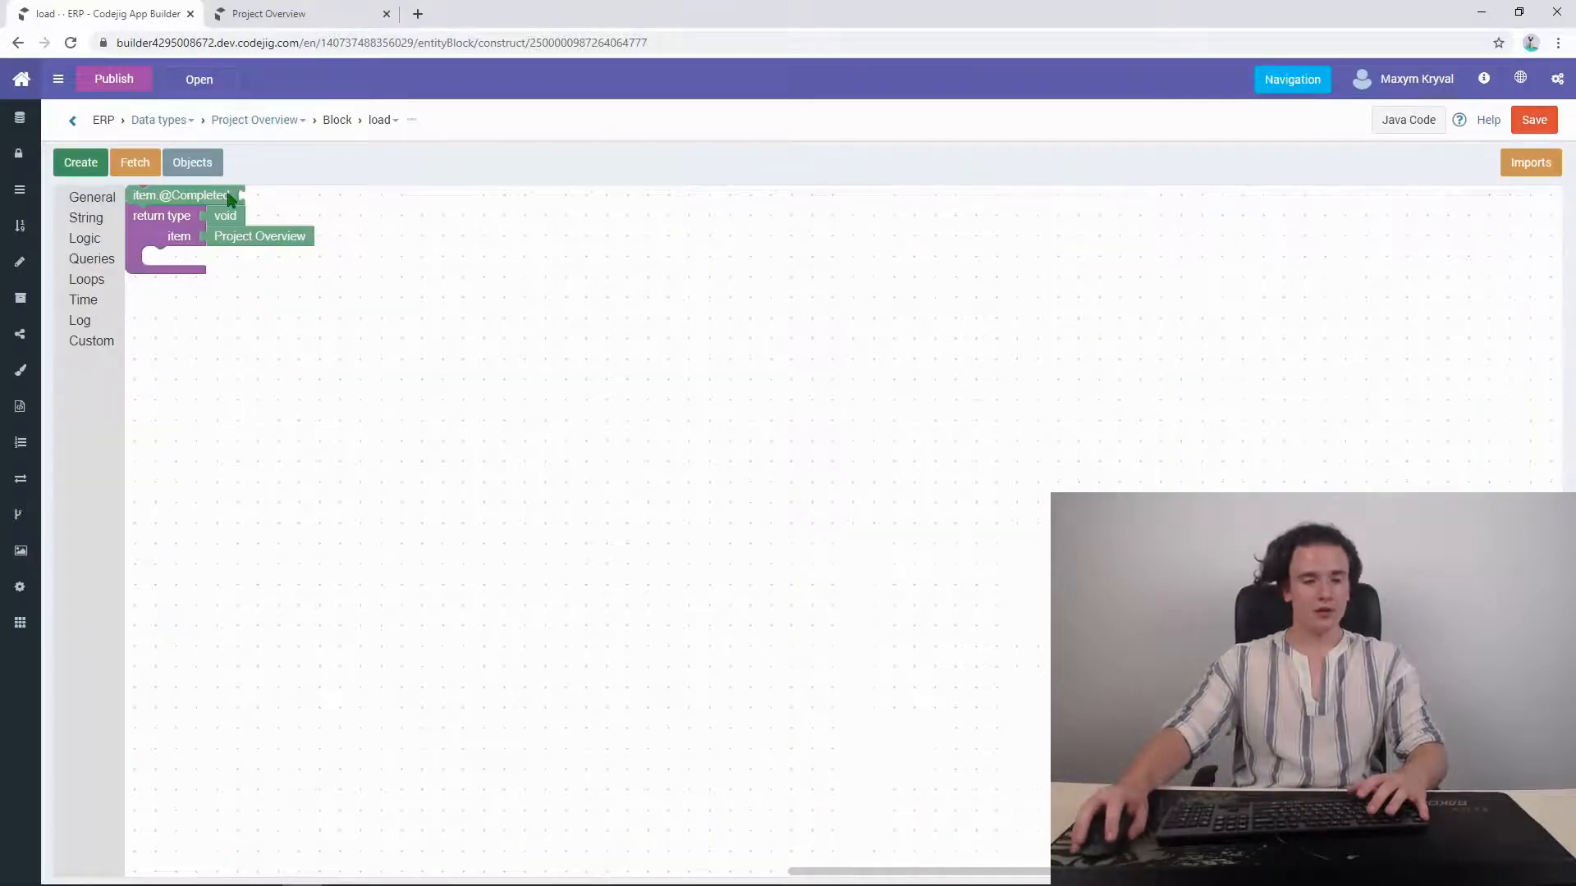
drag(230, 199, 247, 261)
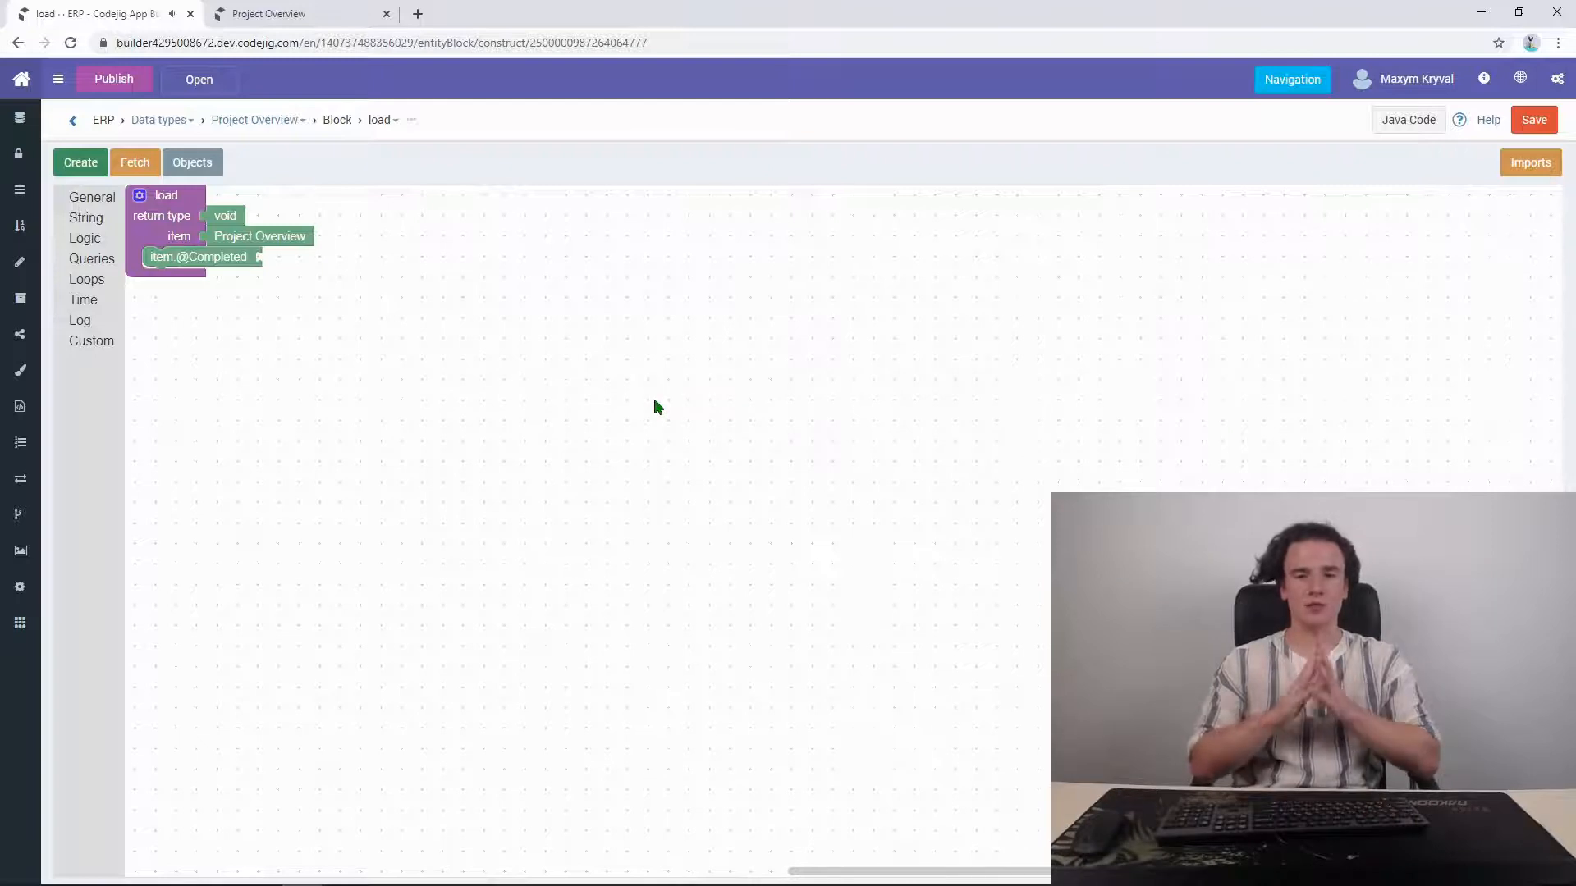
click(92, 260)
click(198, 321)
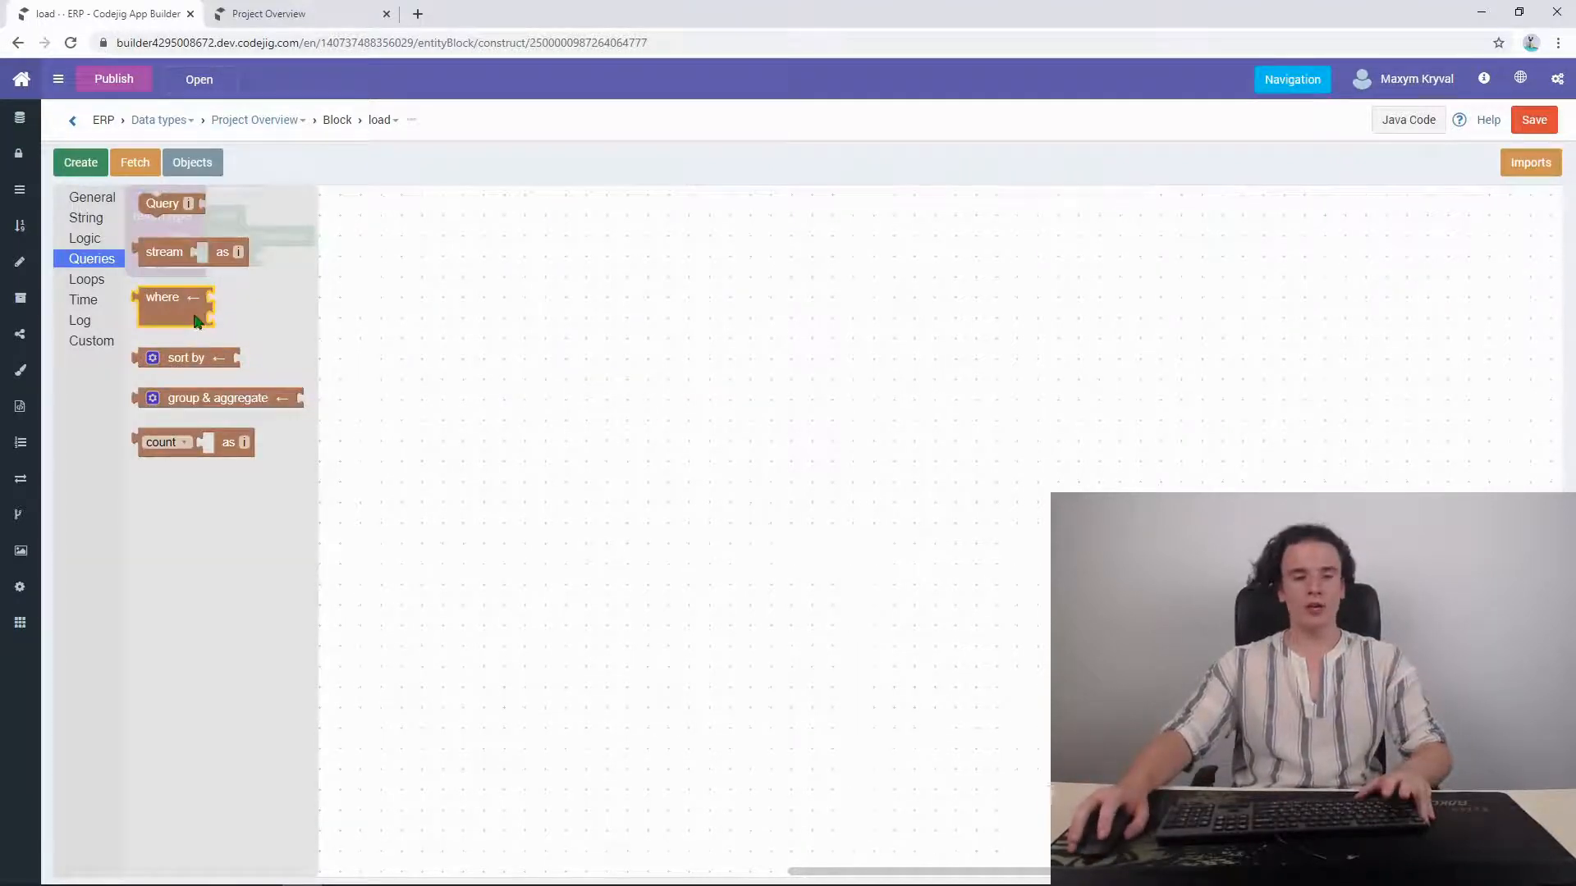
drag(184, 316, 308, 276)
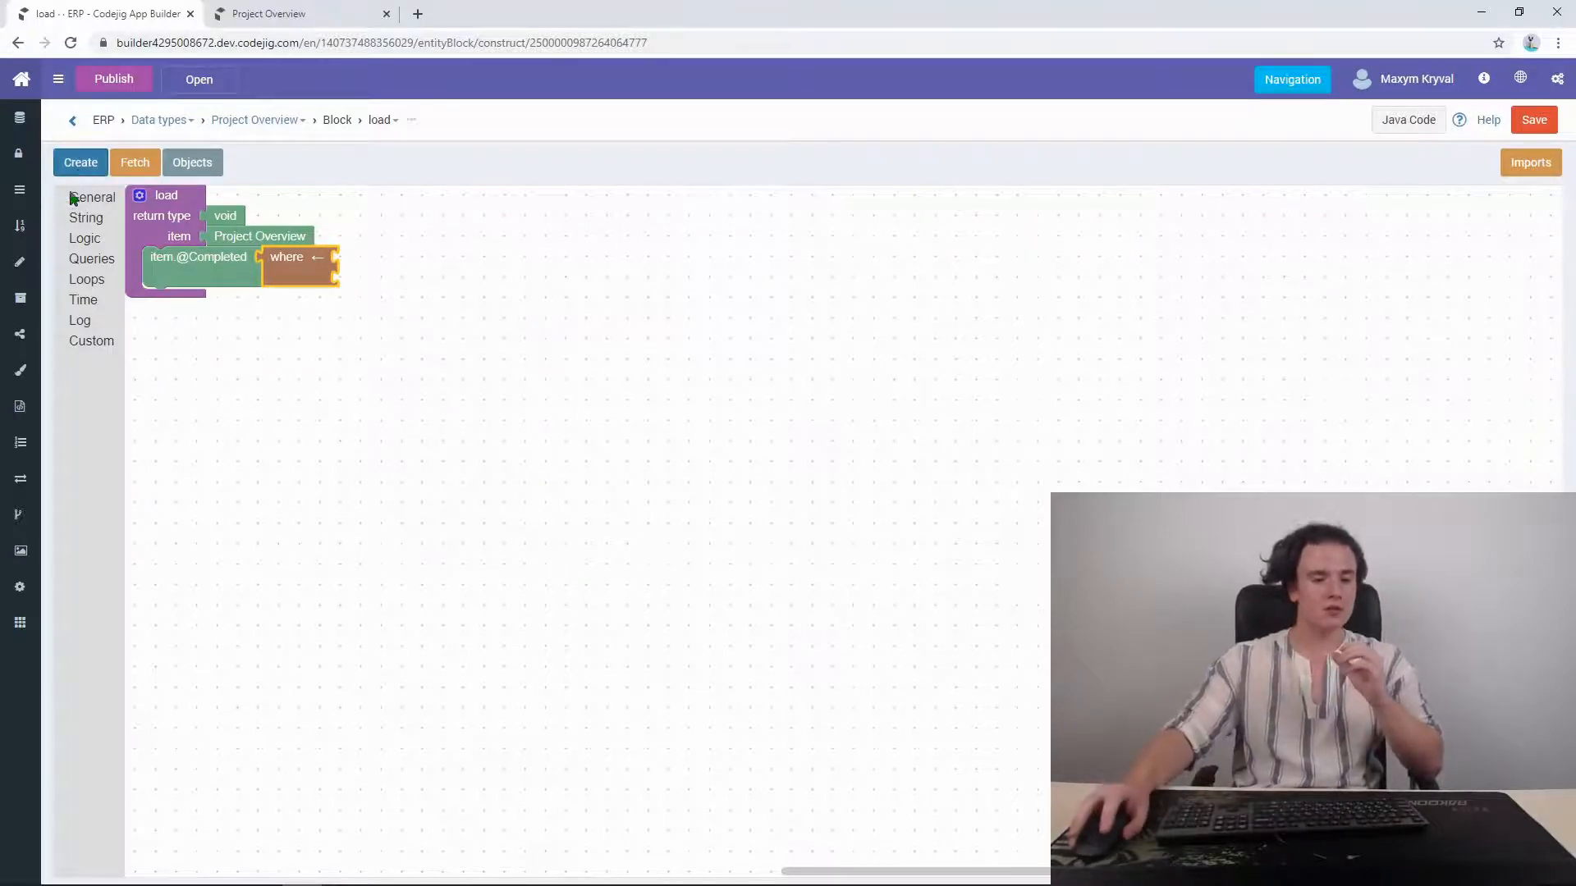
click(90, 258)
drag(164, 254, 373, 263)
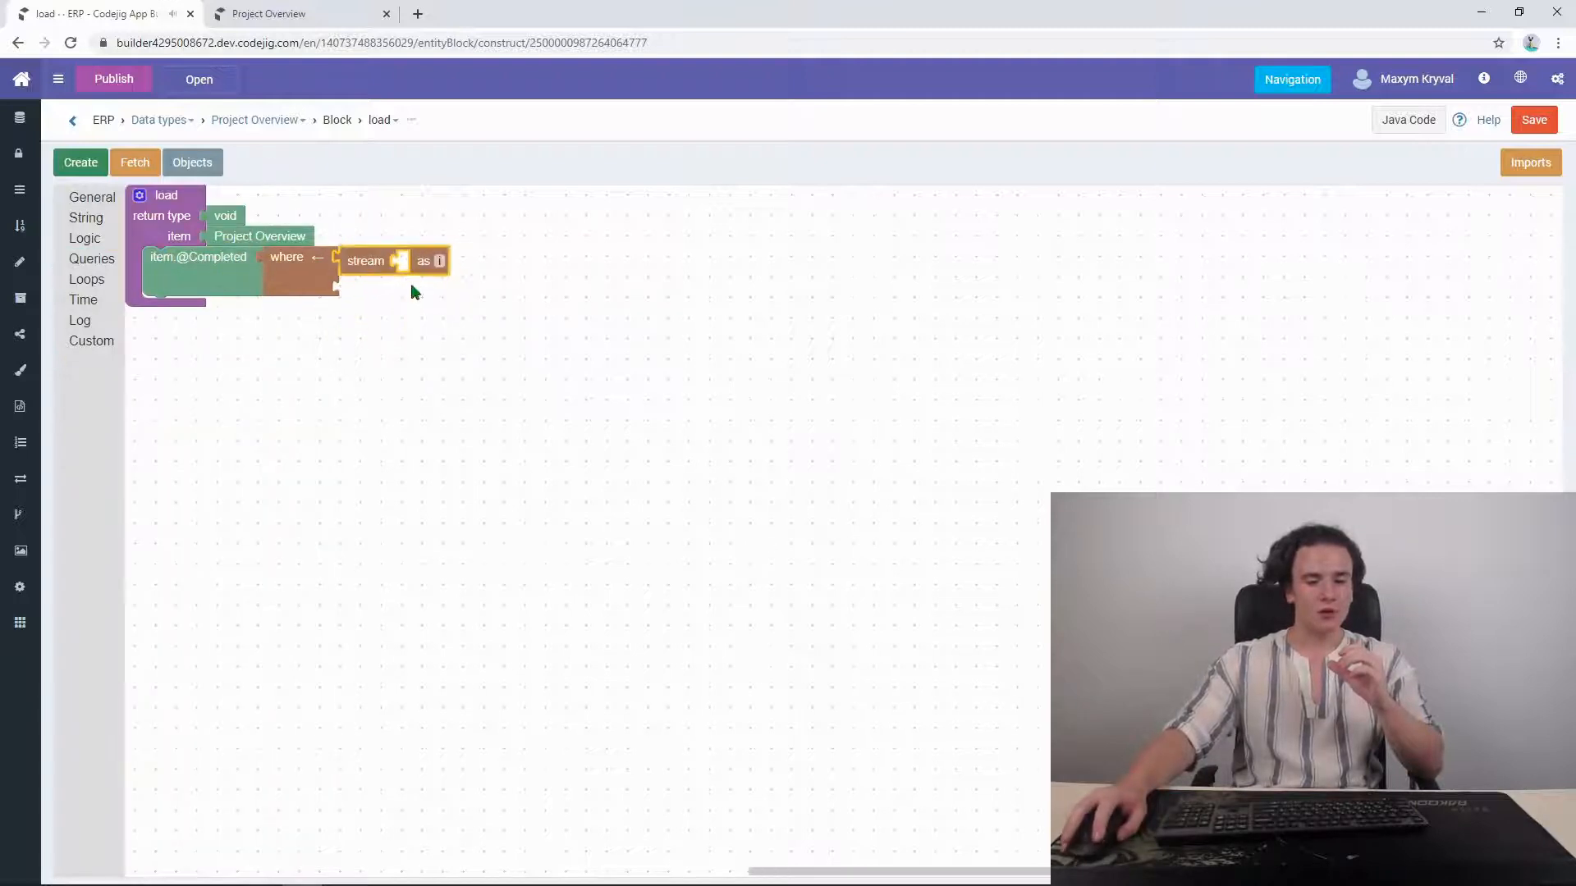
Step: Insert the Project data type into the stream block and name its variable "project"
click(455, 389)
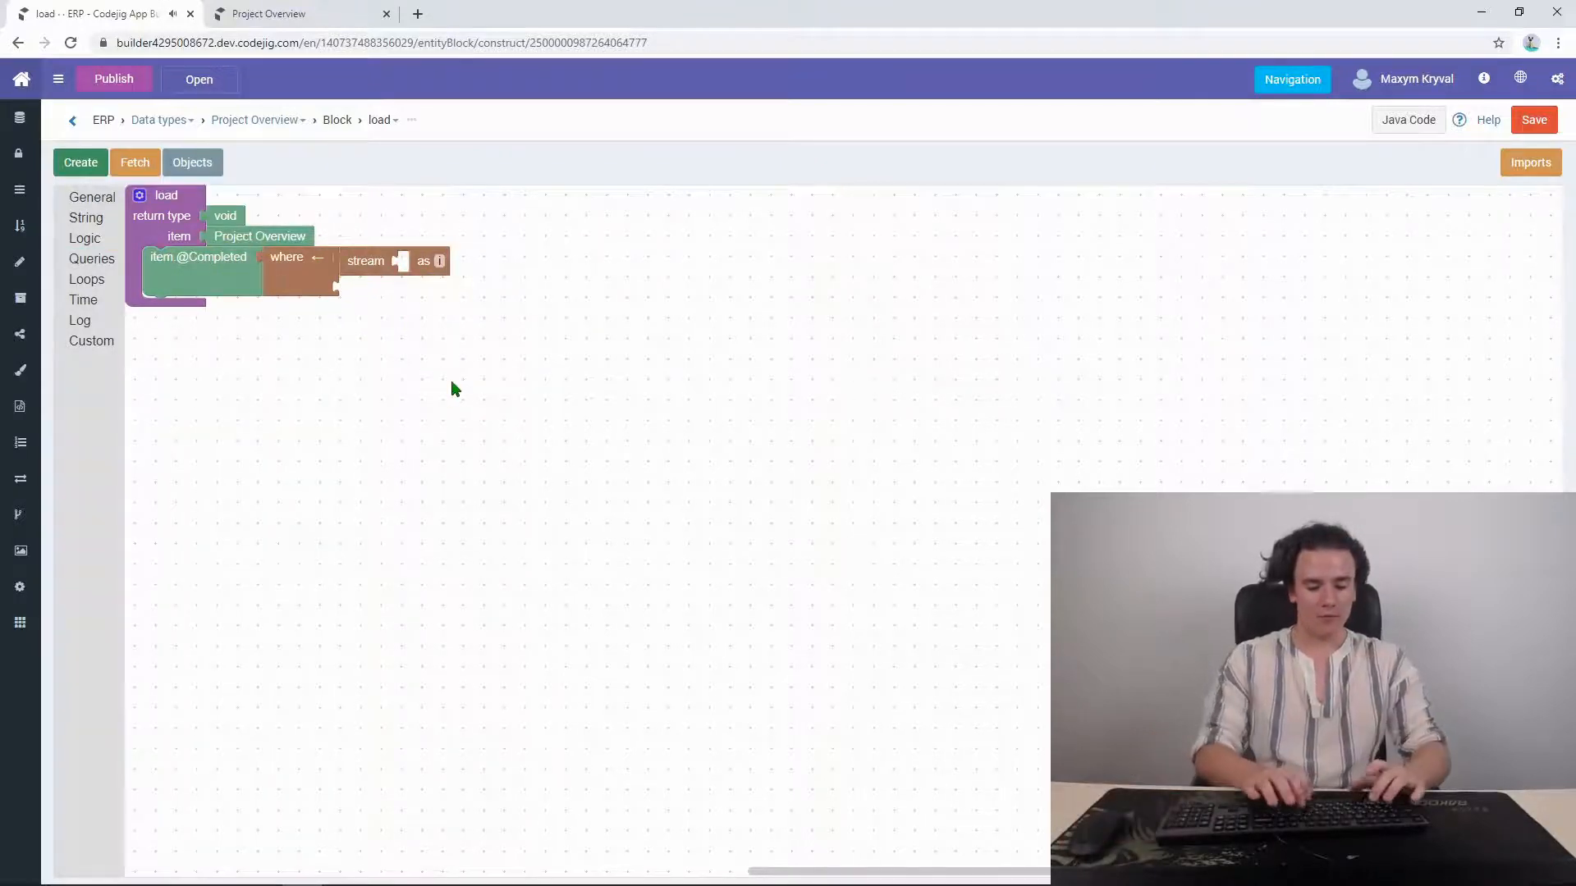
text(proje)
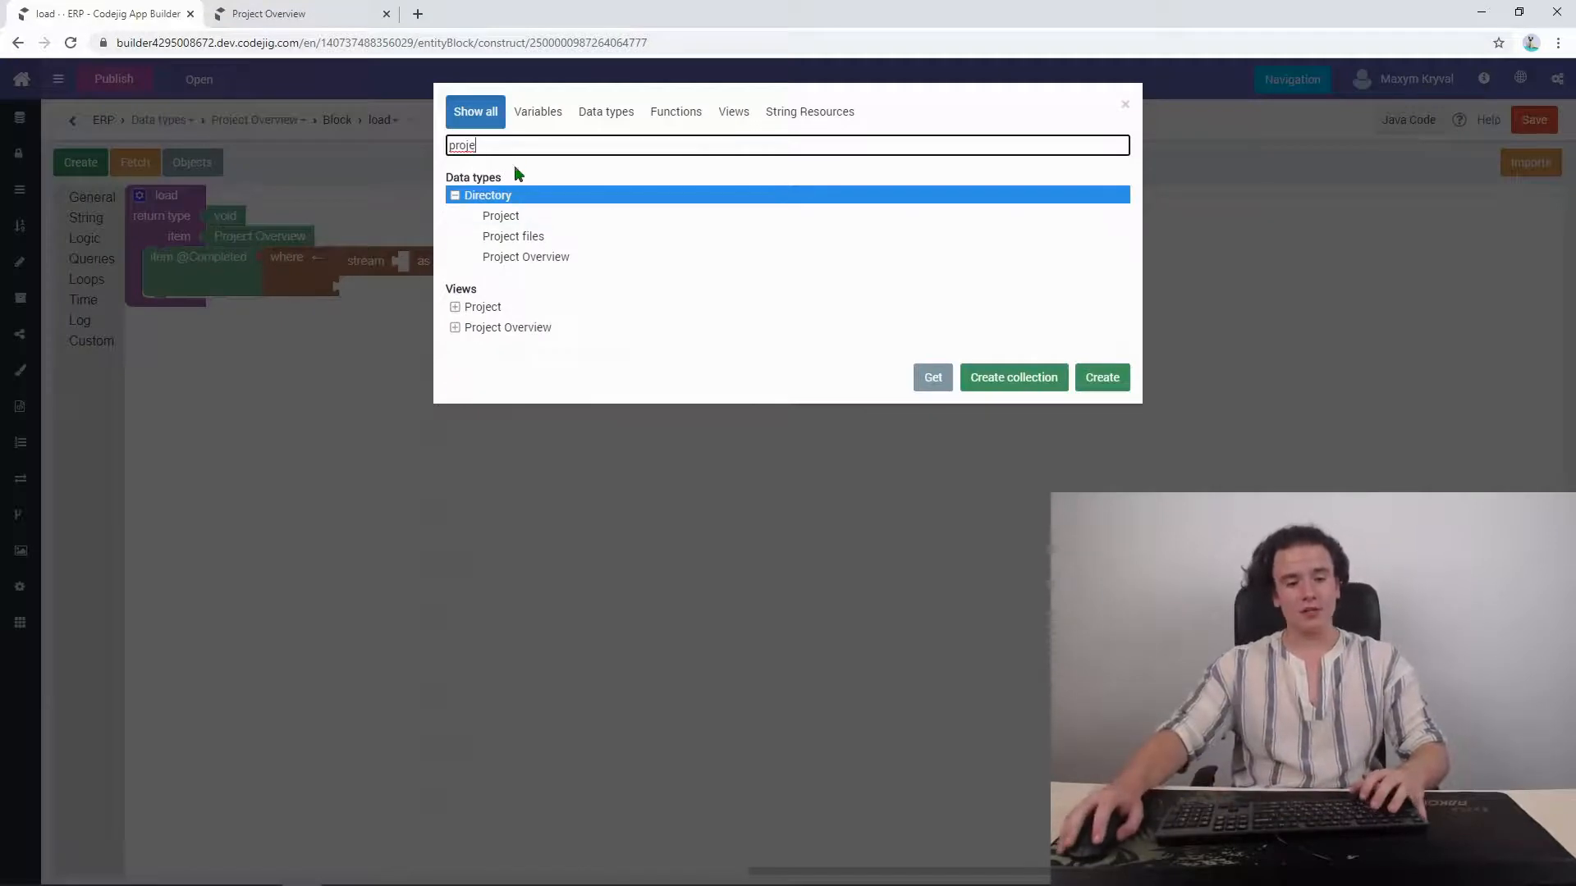
click(503, 217)
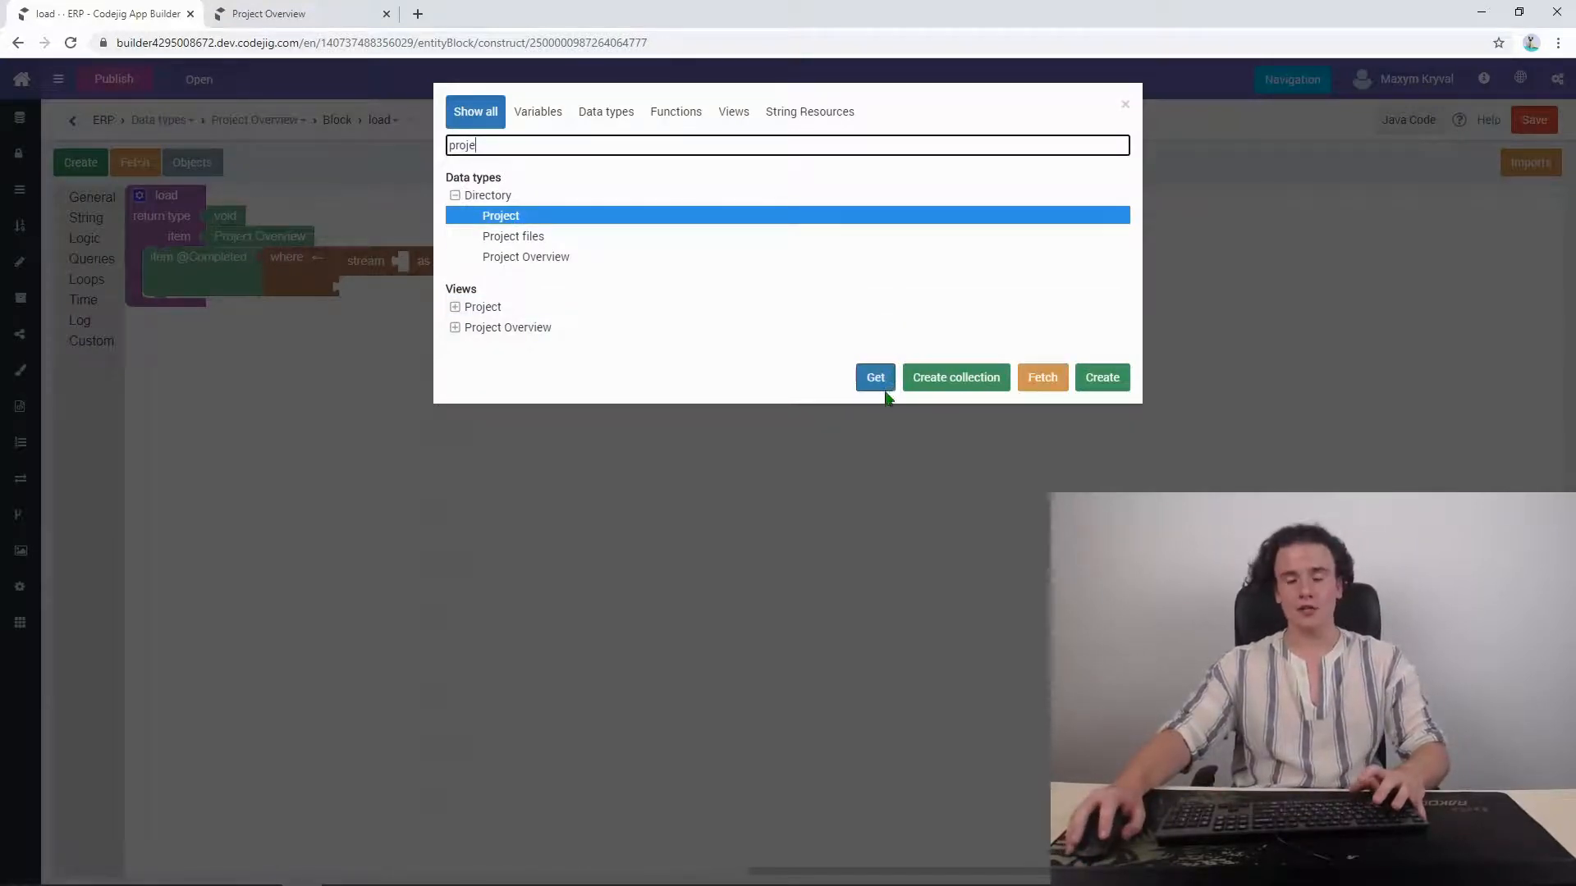
click(885, 382)
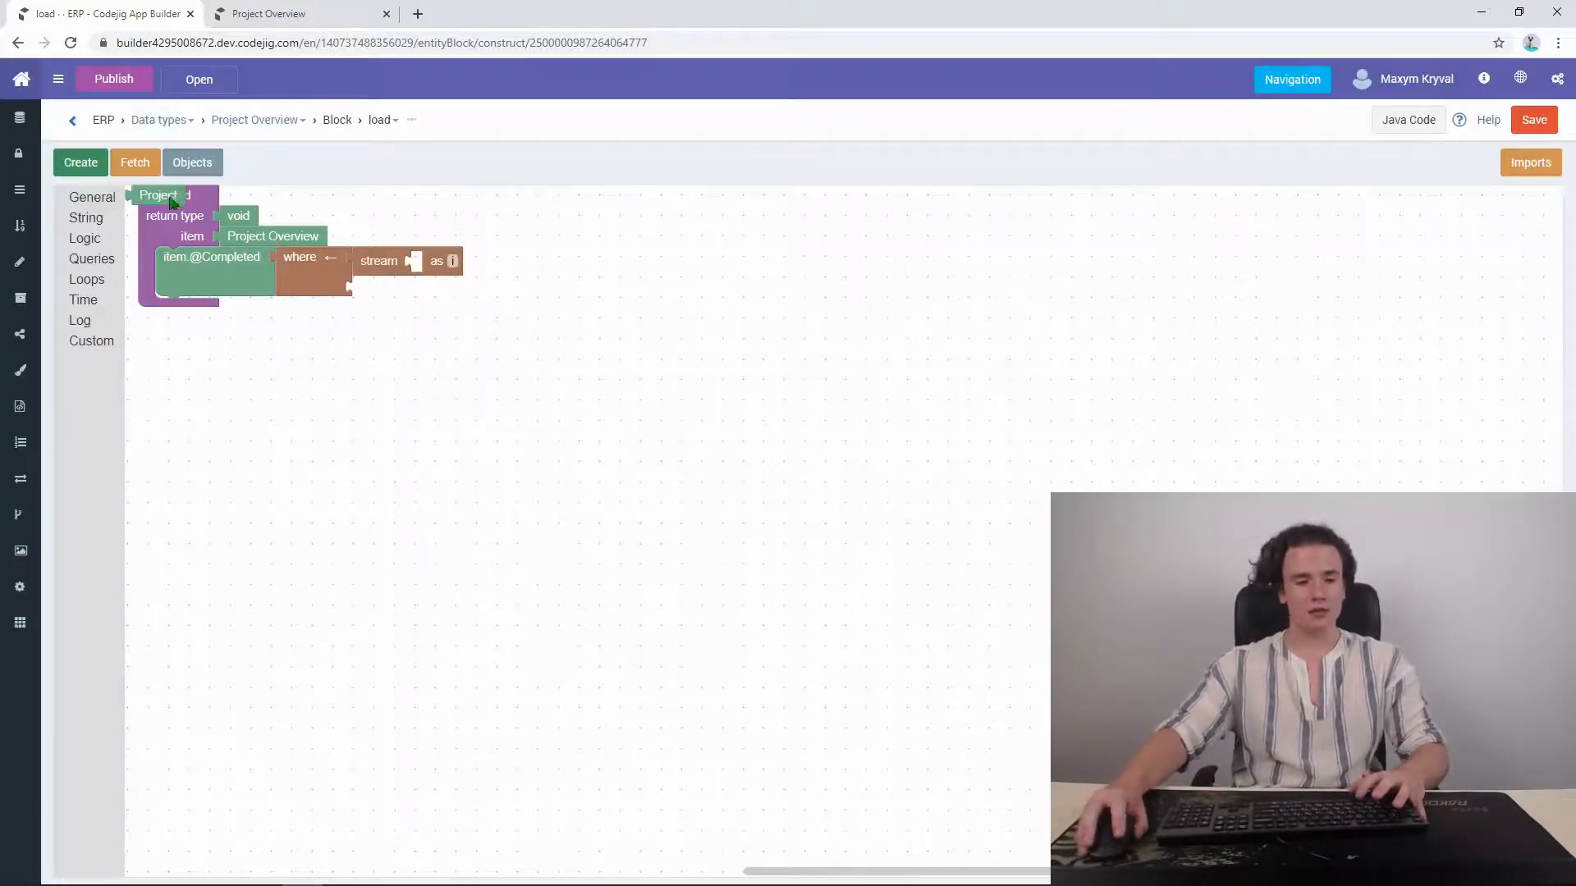
drag(173, 203, 460, 271)
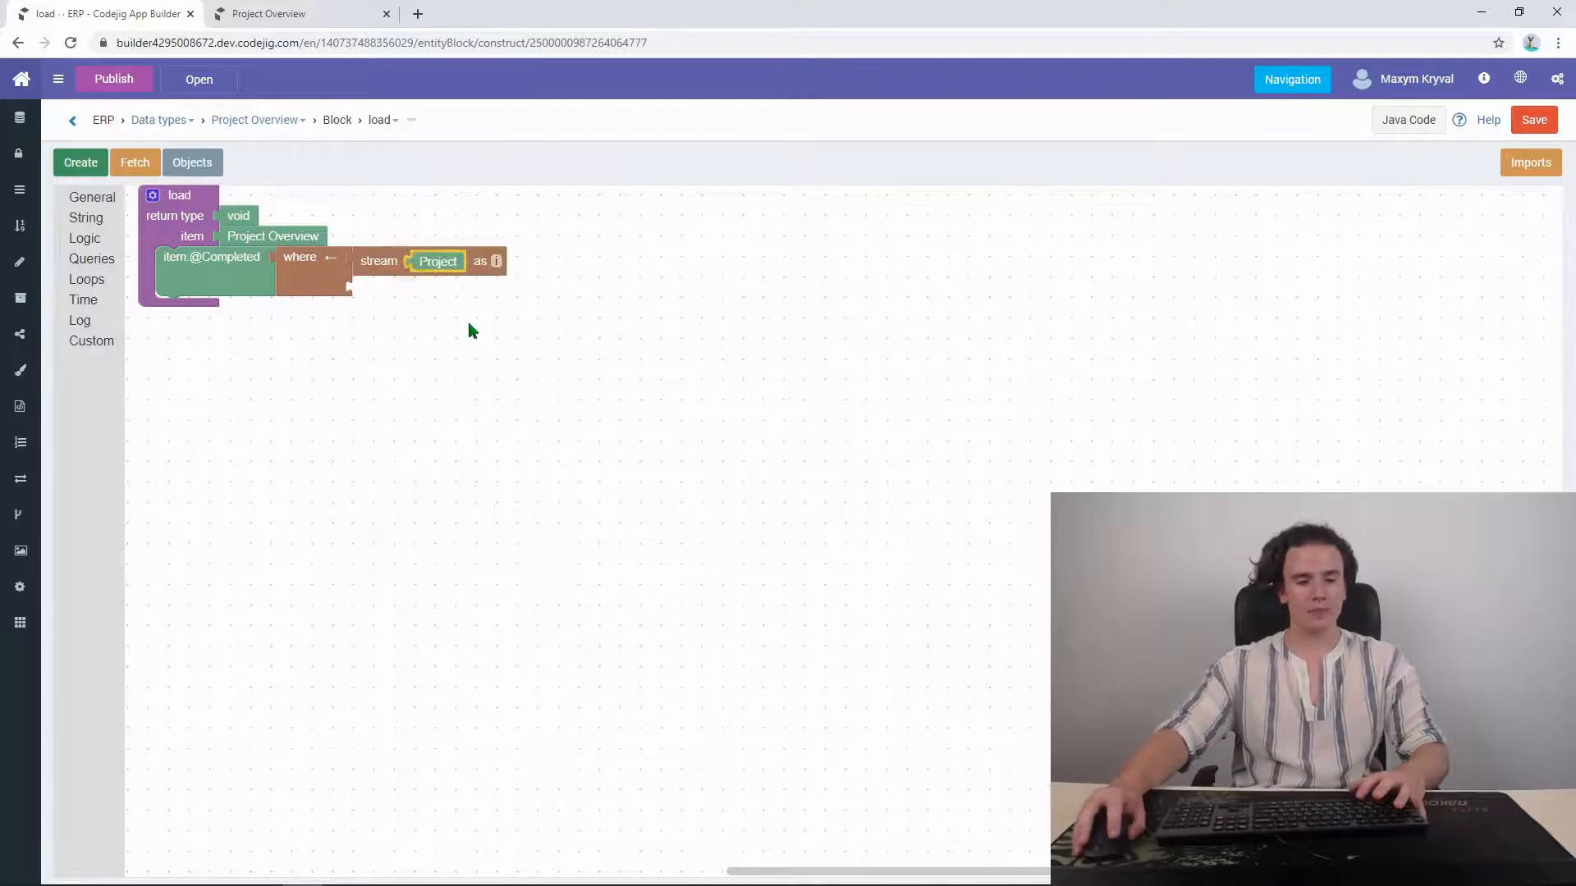
click(498, 263)
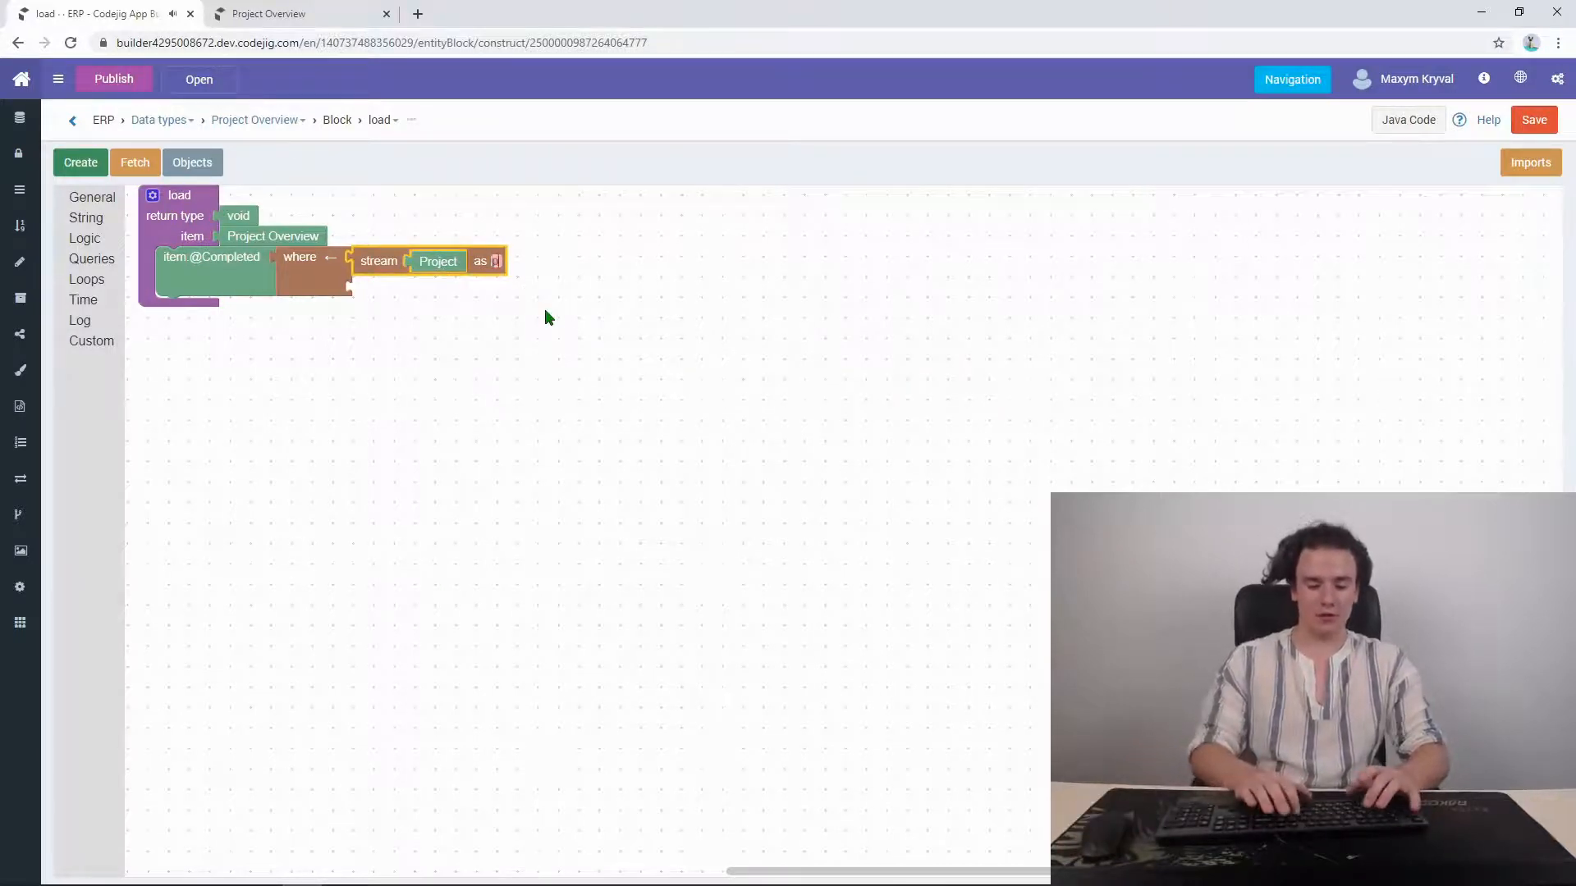
text(project)
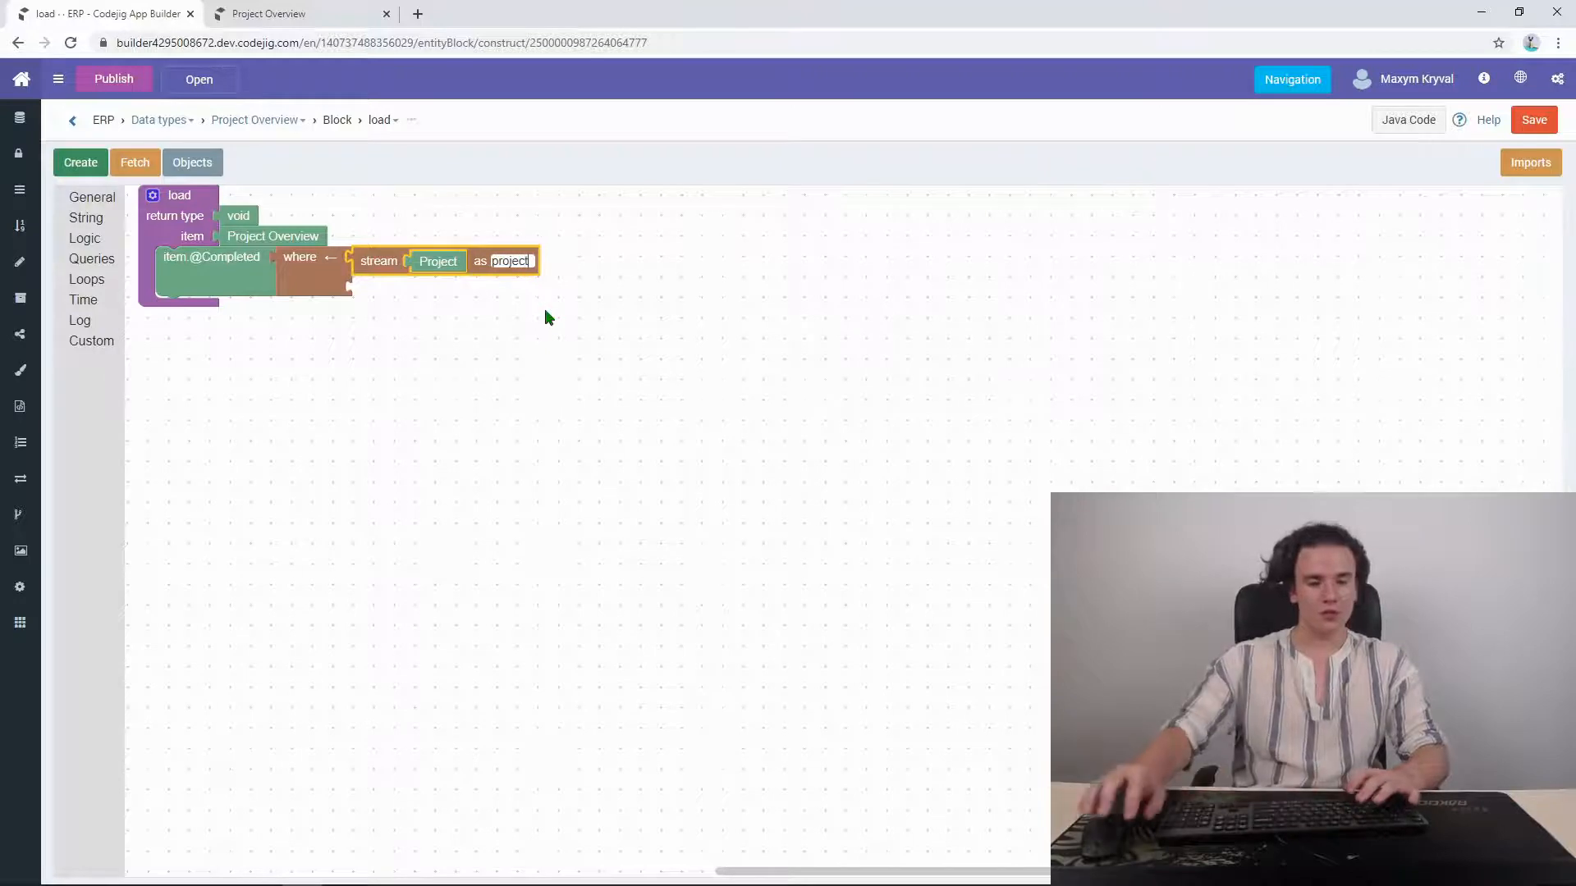
click(558, 353)
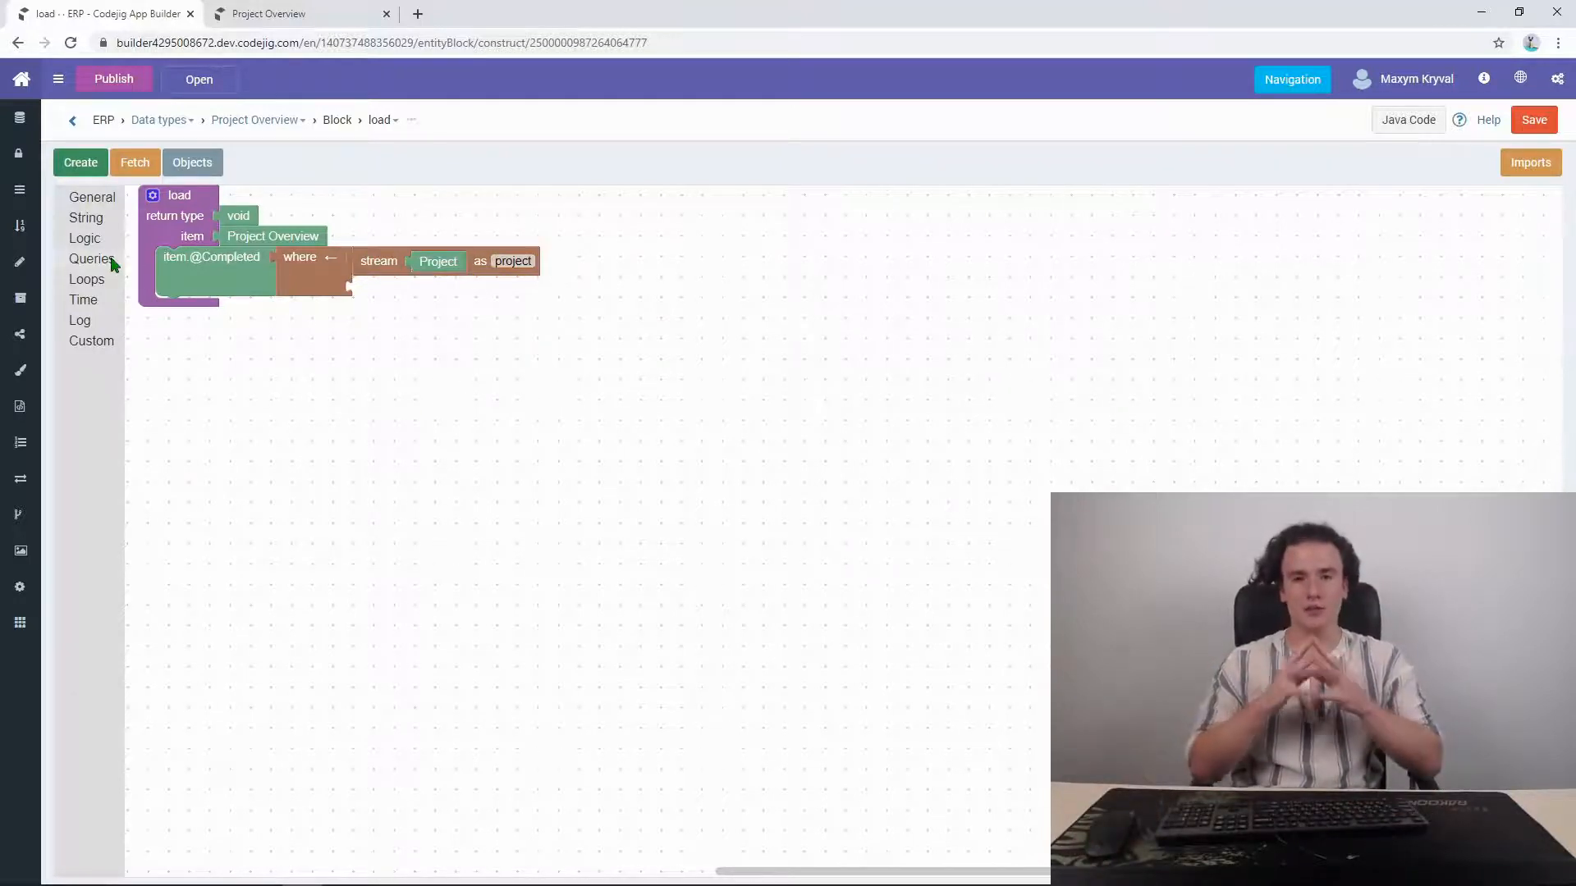
Step: Connect an equality comparison to the where block's second input, with project.State as its first operand
right_click(510, 262)
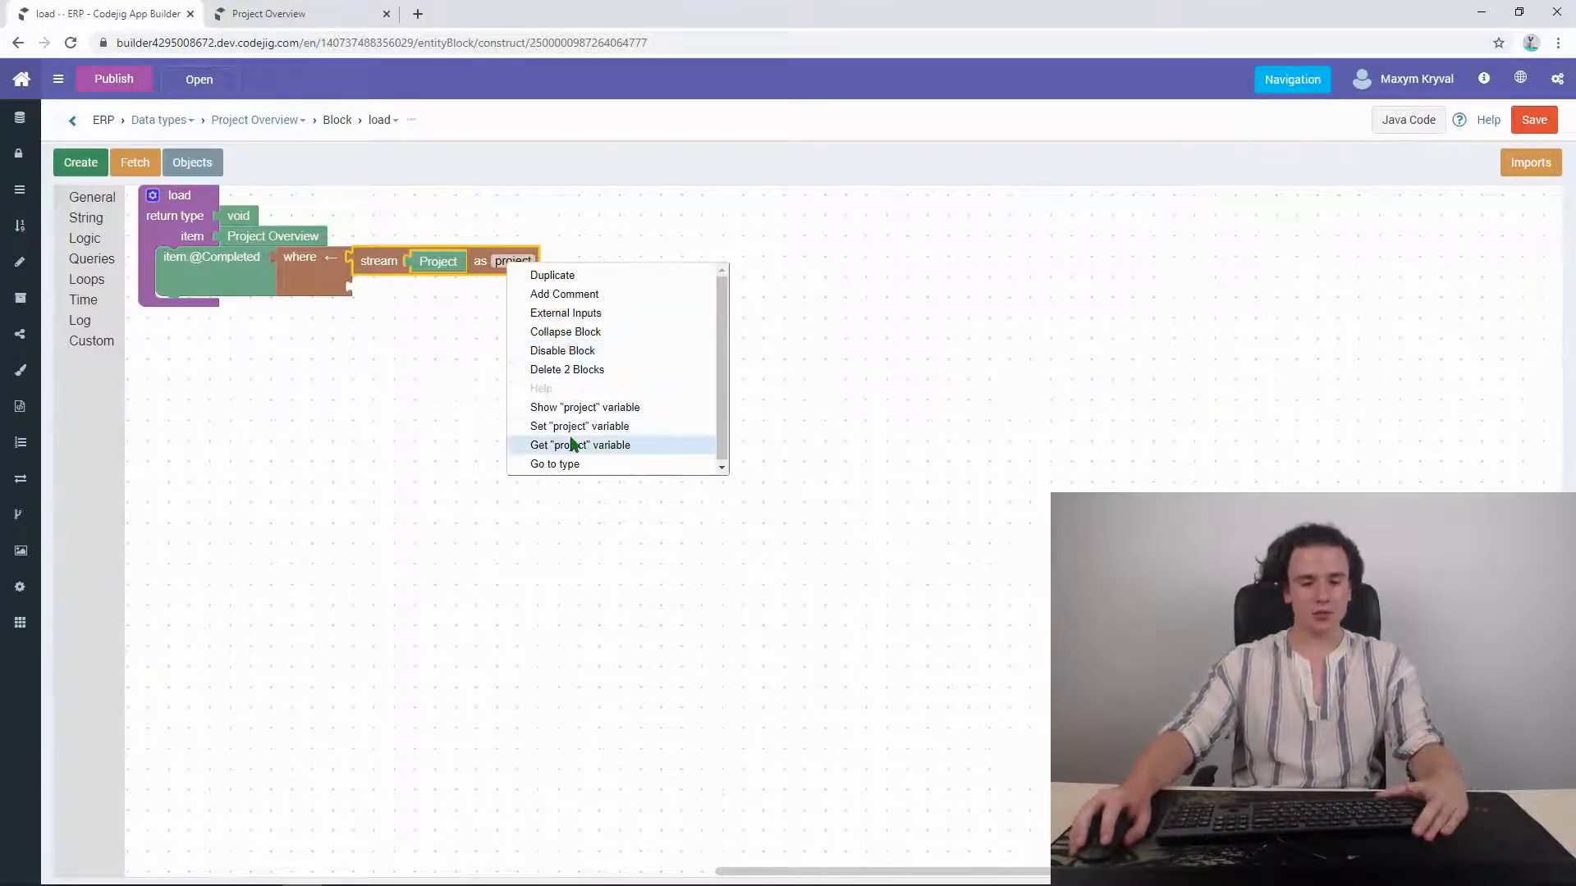
click(565, 408)
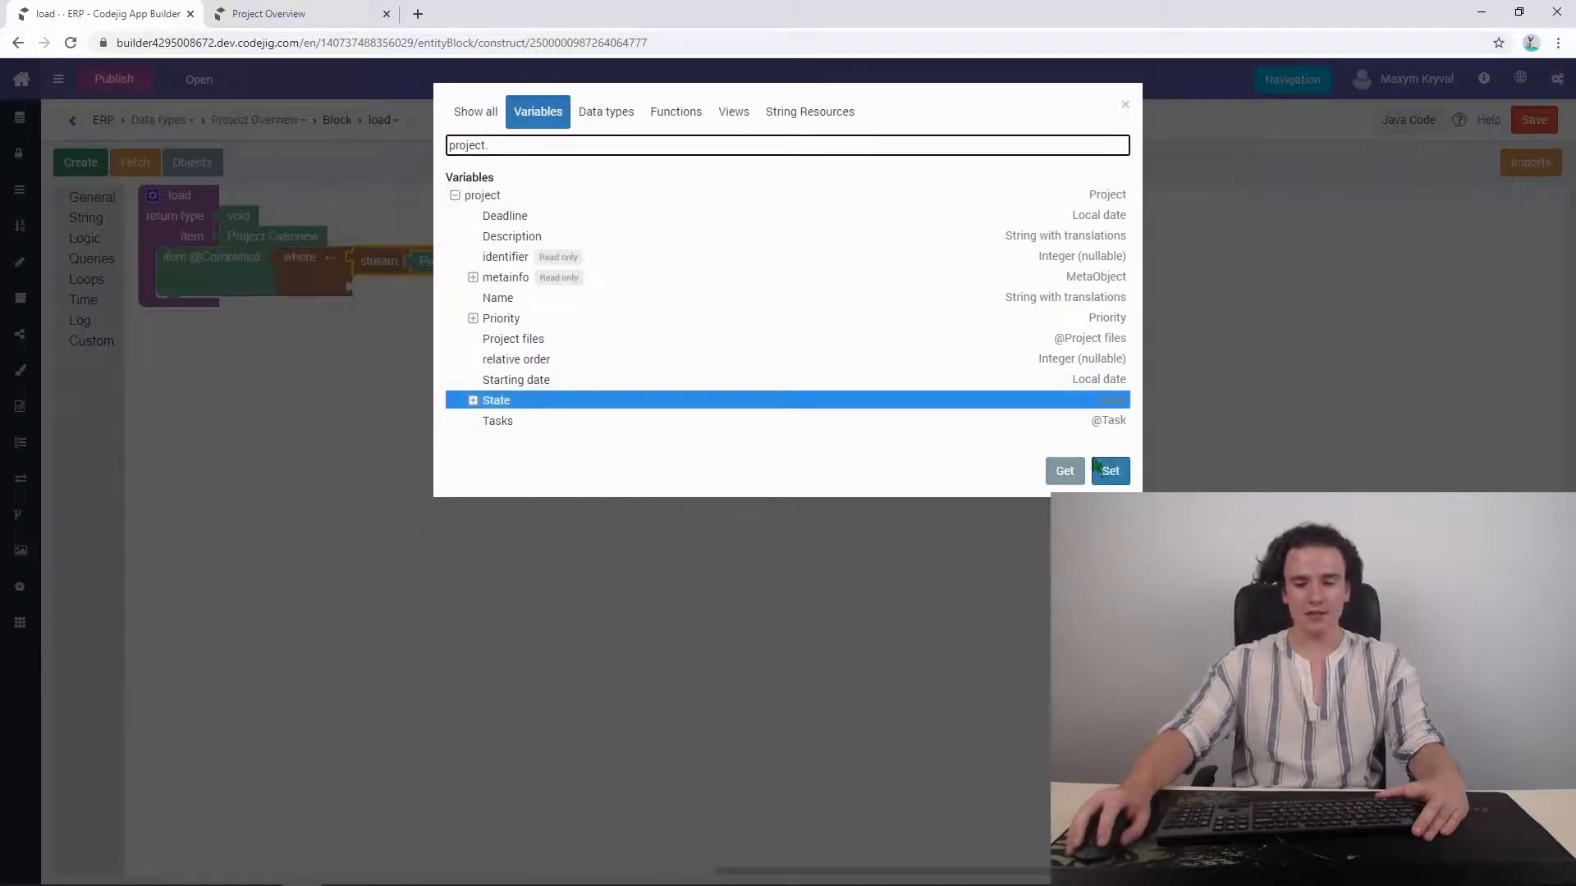
click(1064, 470)
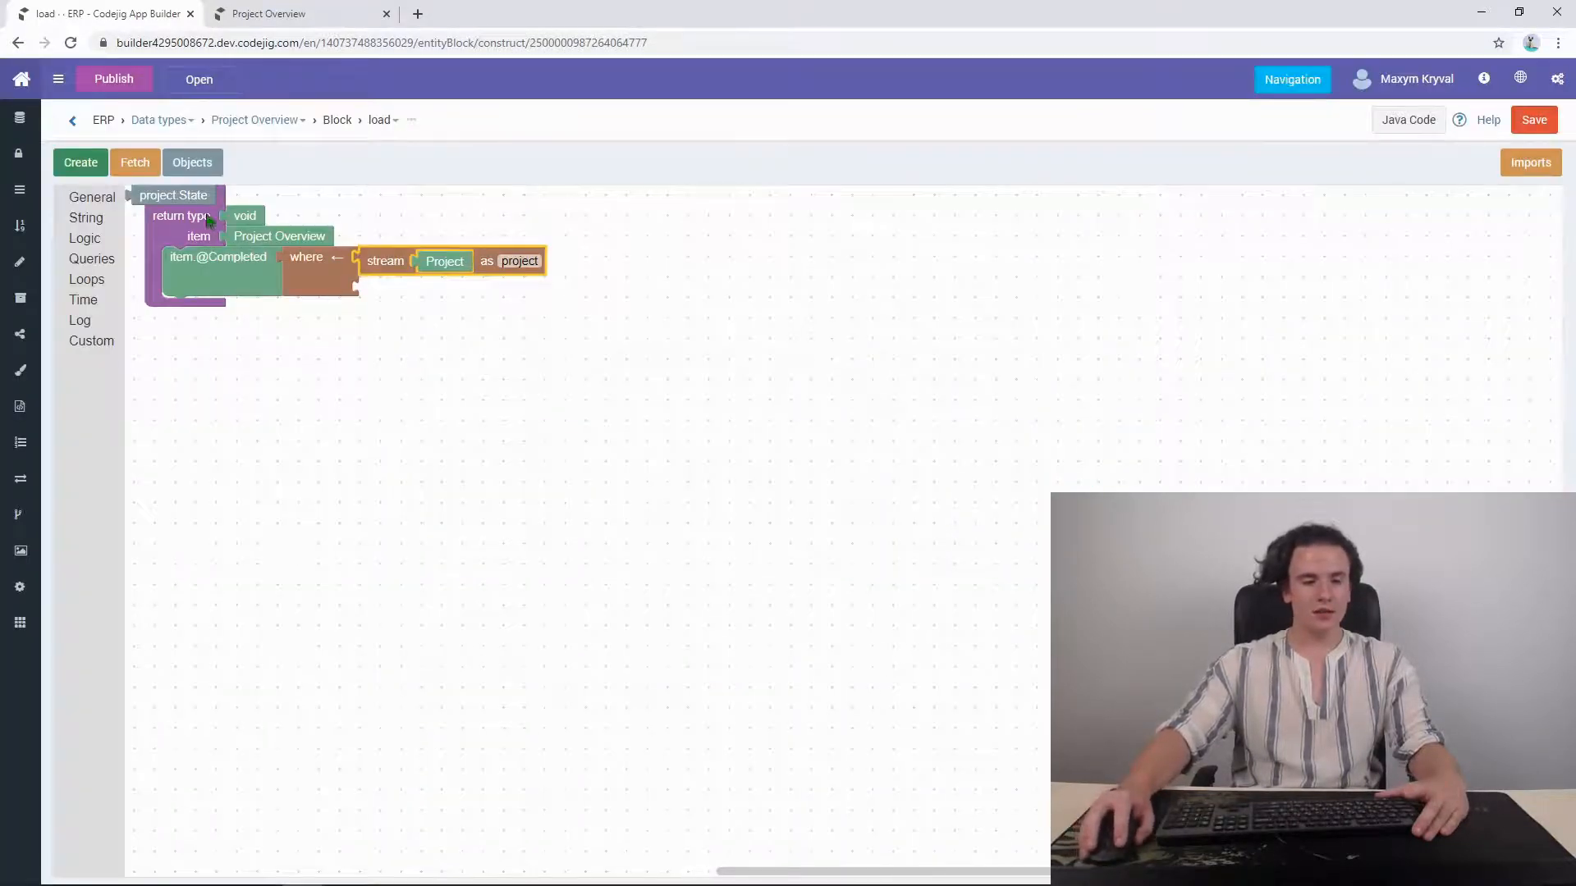
drag(197, 197, 418, 394)
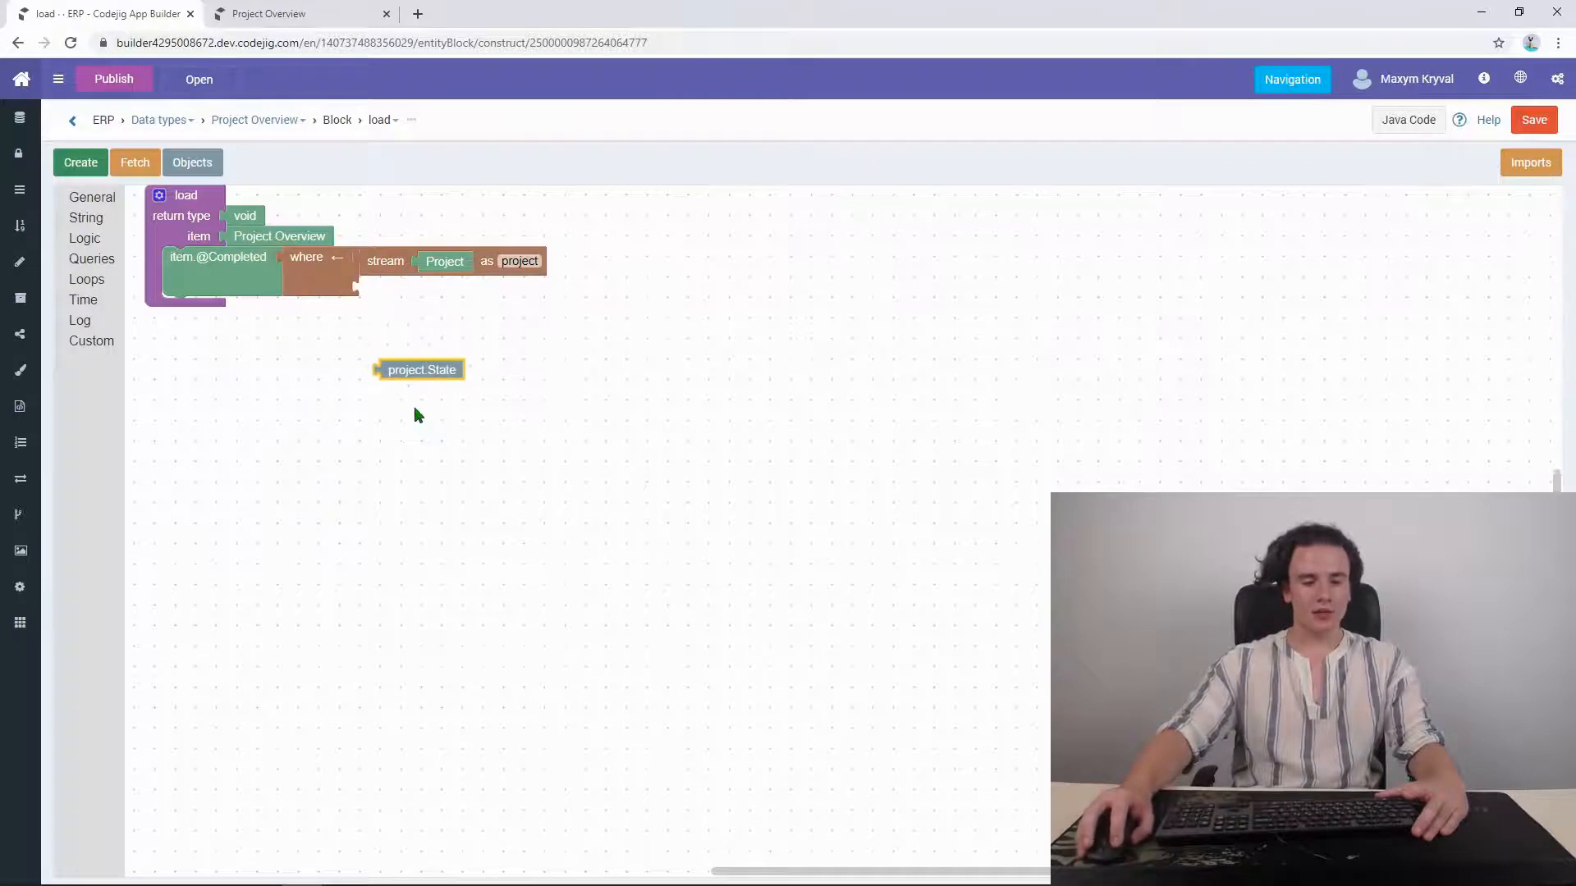
click(419, 416)
click(86, 238)
drag(160, 279, 341, 300)
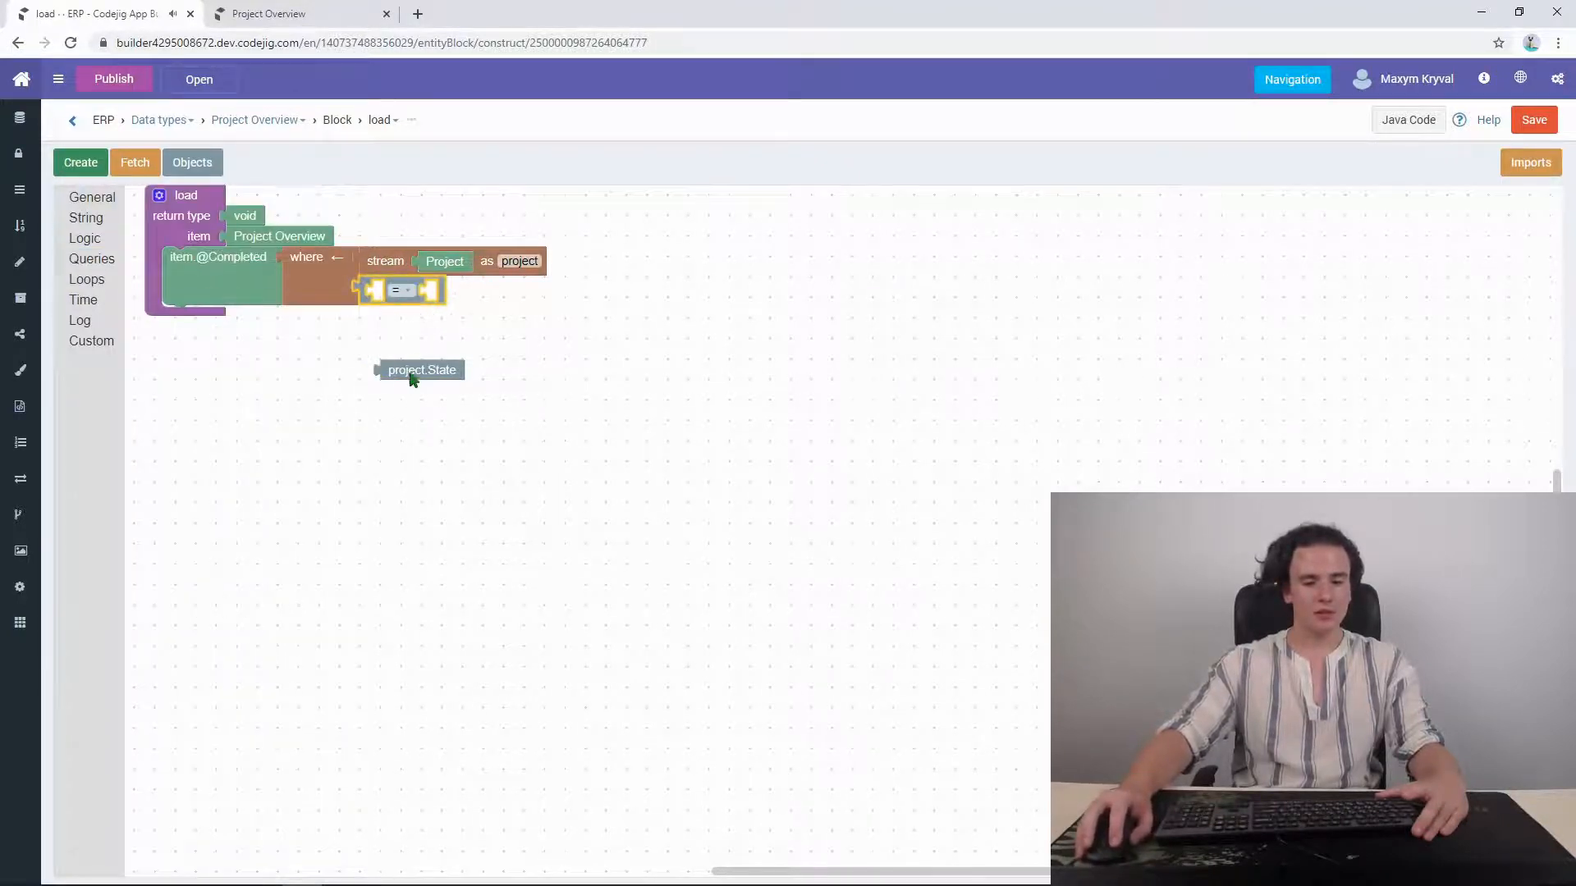
drag(413, 369, 403, 312)
click(404, 422)
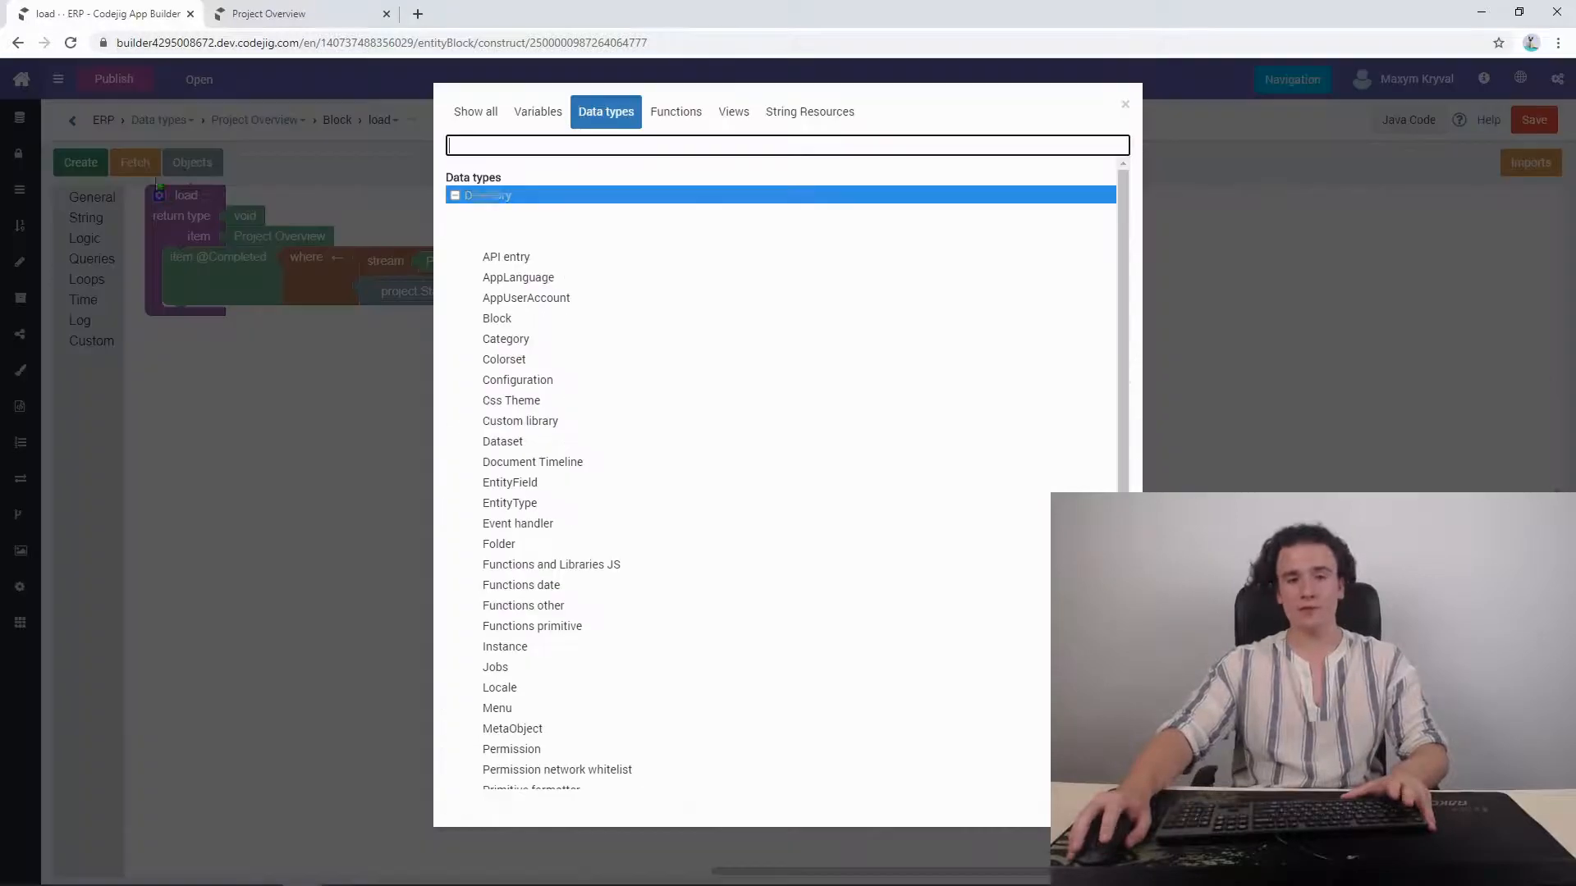
click(188, 168)
text(state)
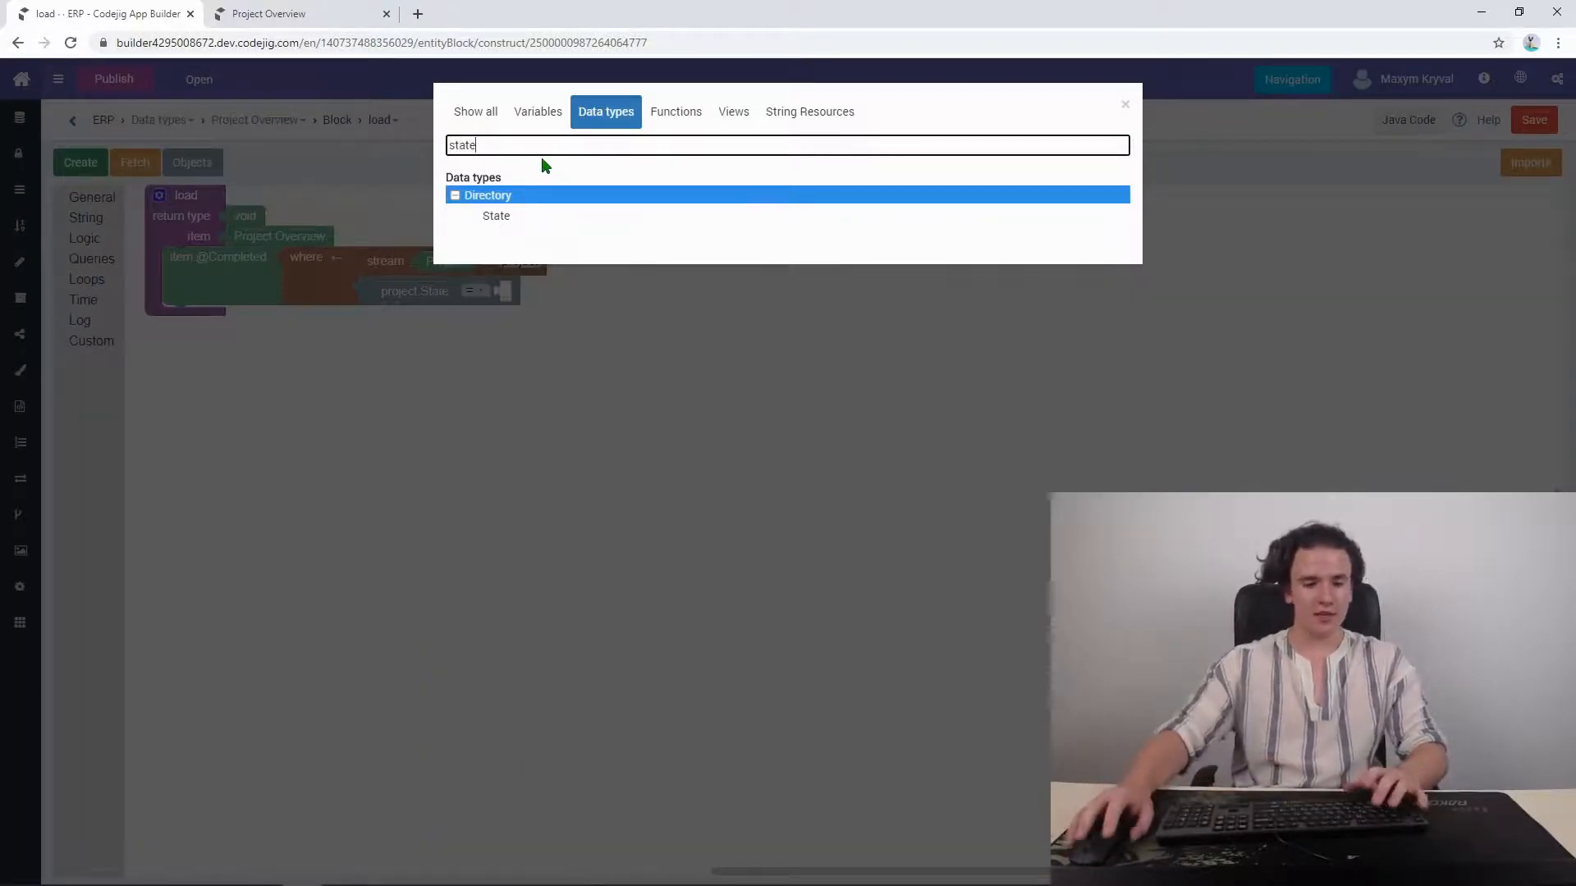
click(540, 215)
click(1104, 268)
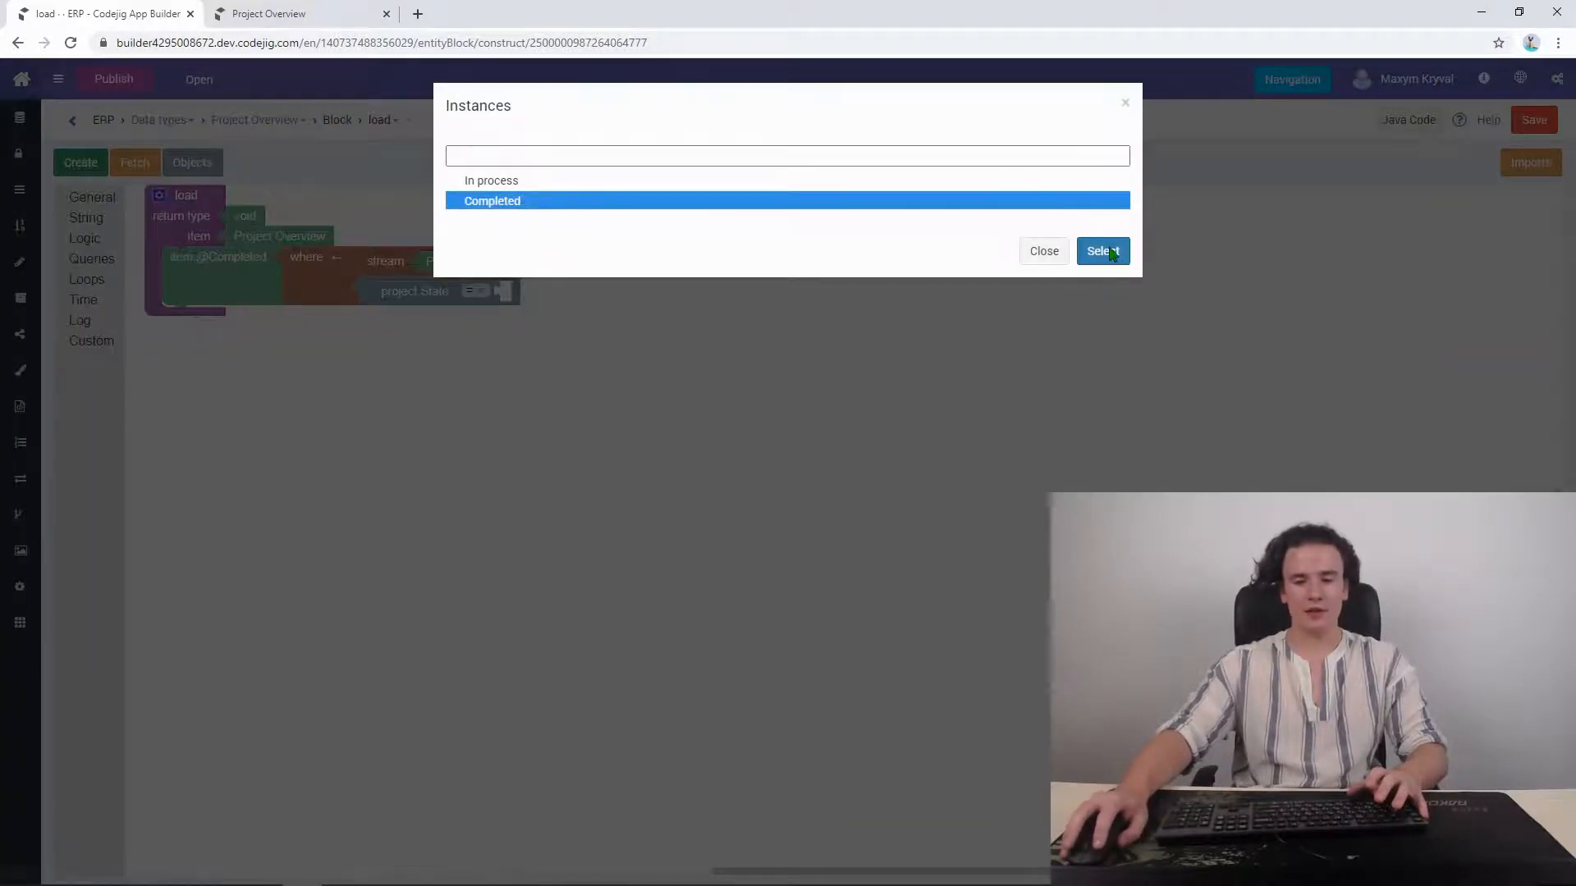
click(1105, 252)
drag(243, 189, 211, 259)
click(210, 258)
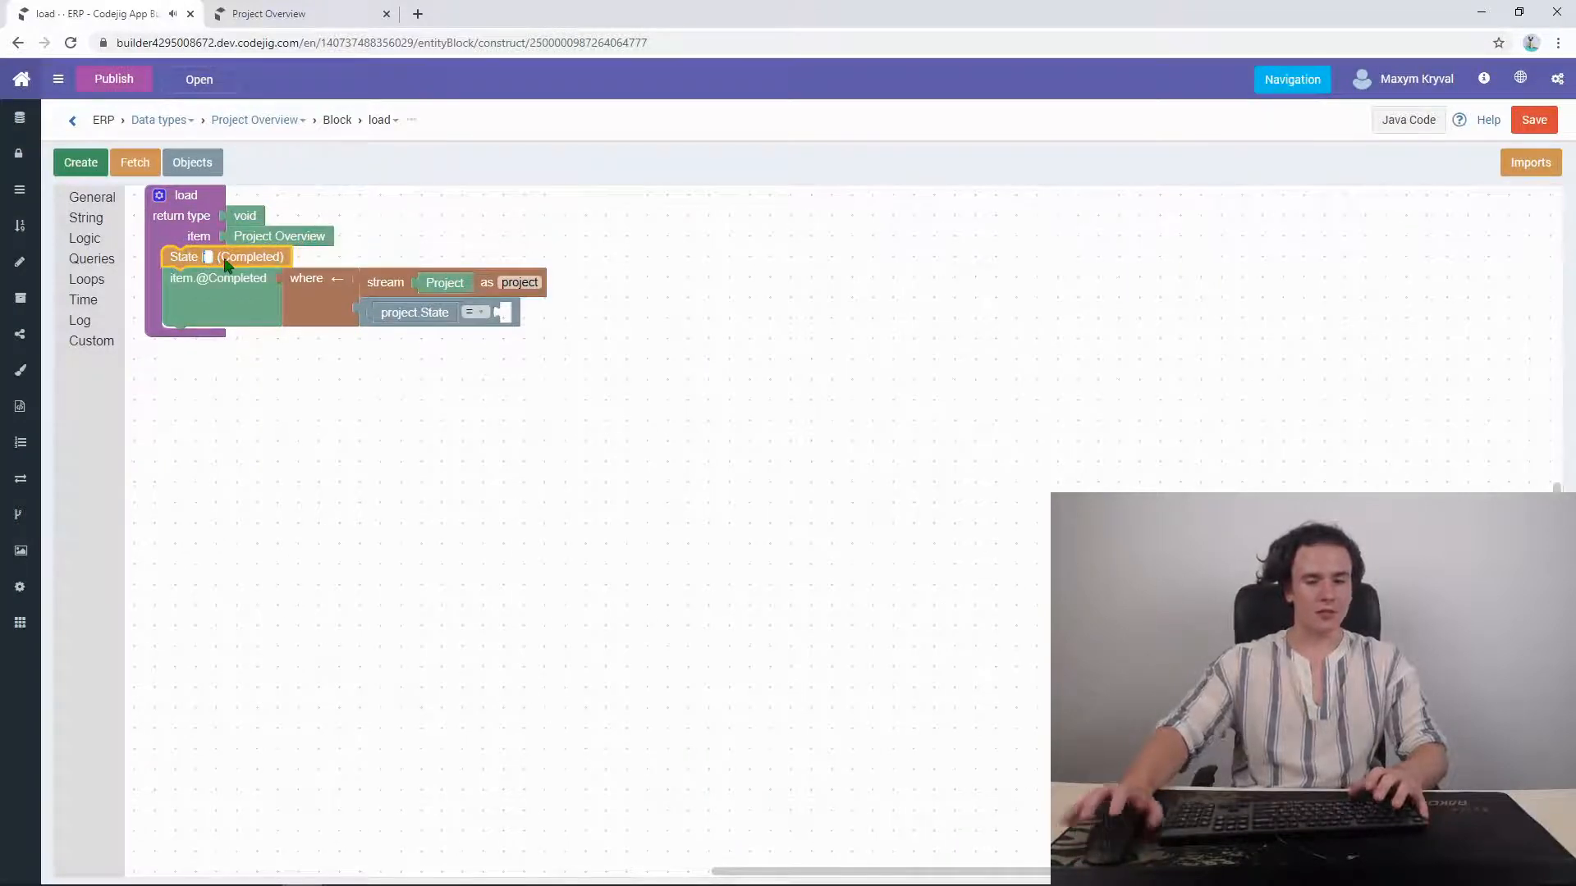
text(completed)
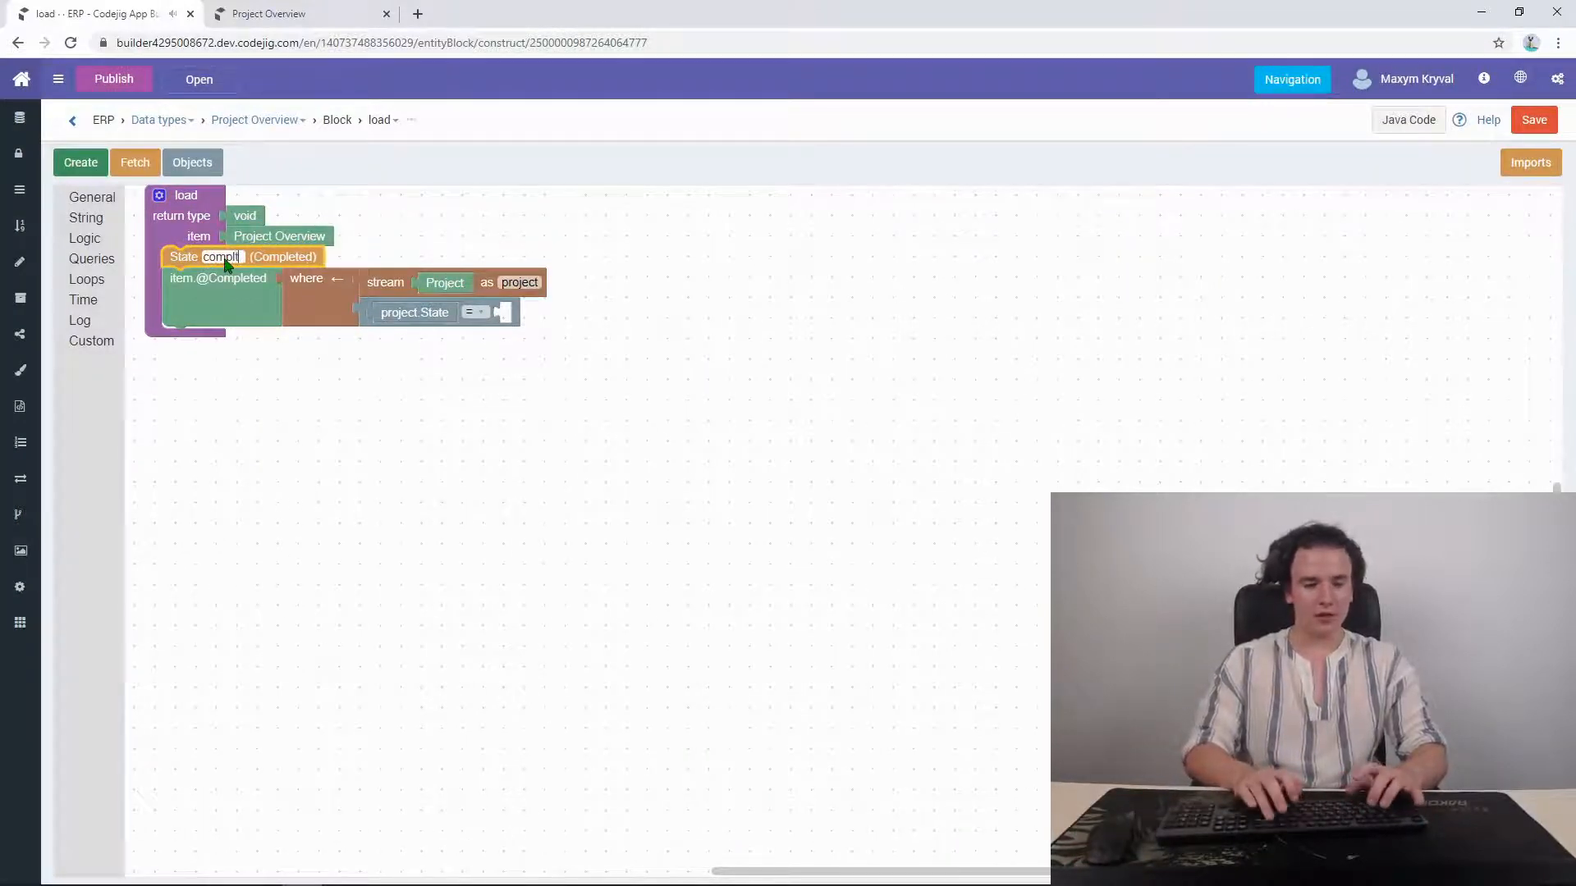
click(403, 227)
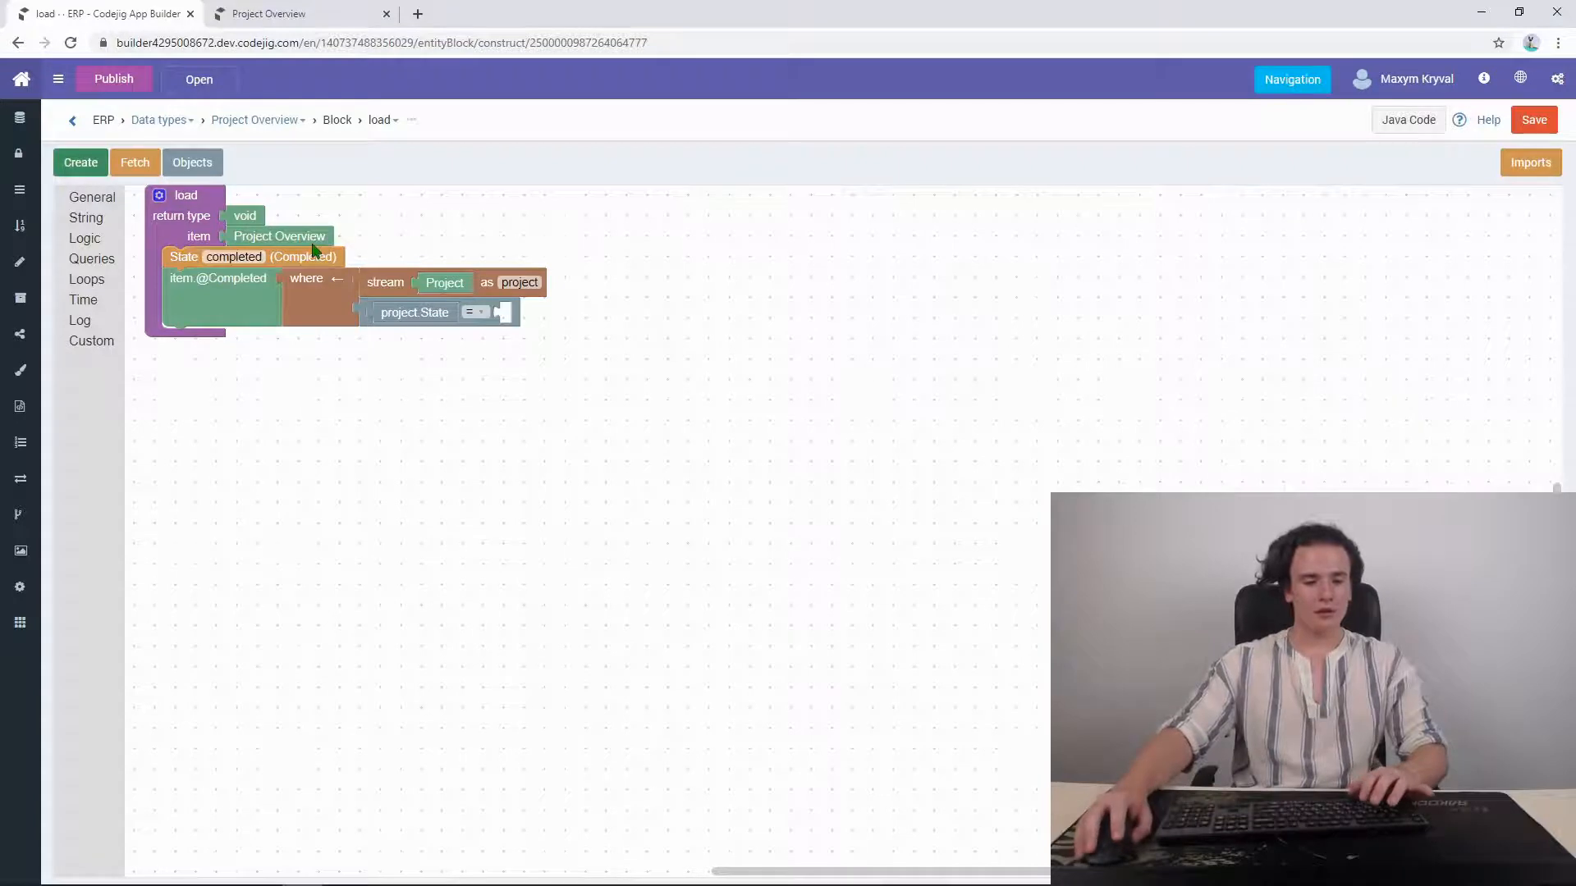
Step: Insert the "completed" variable as the second operand of the project.State comparison
right_click(312, 257)
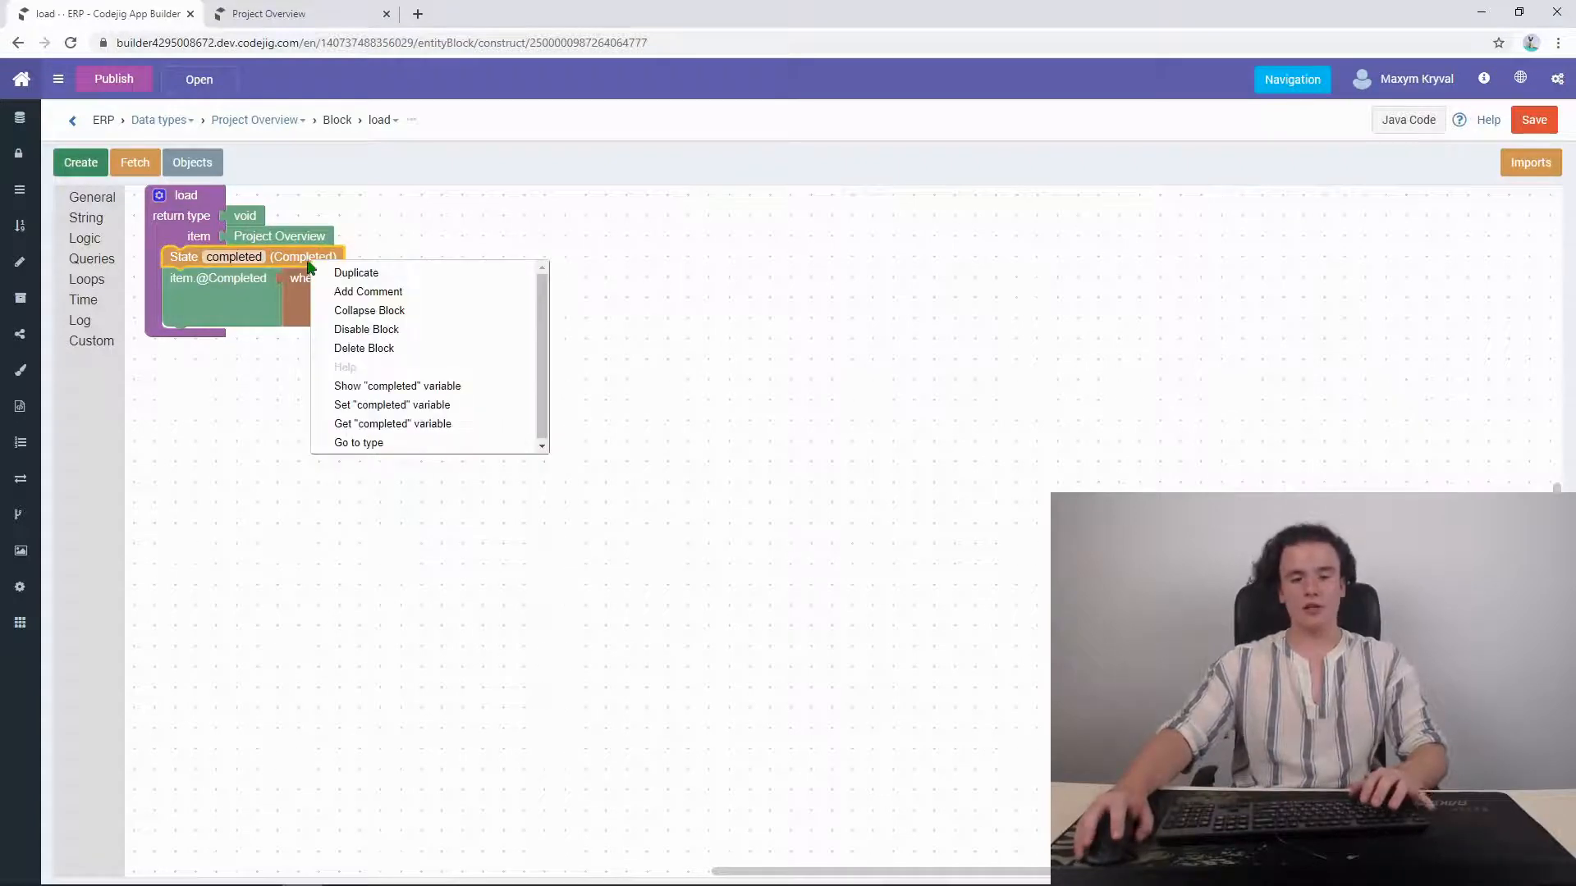
click(347, 425)
drag(240, 298, 568, 321)
click(588, 457)
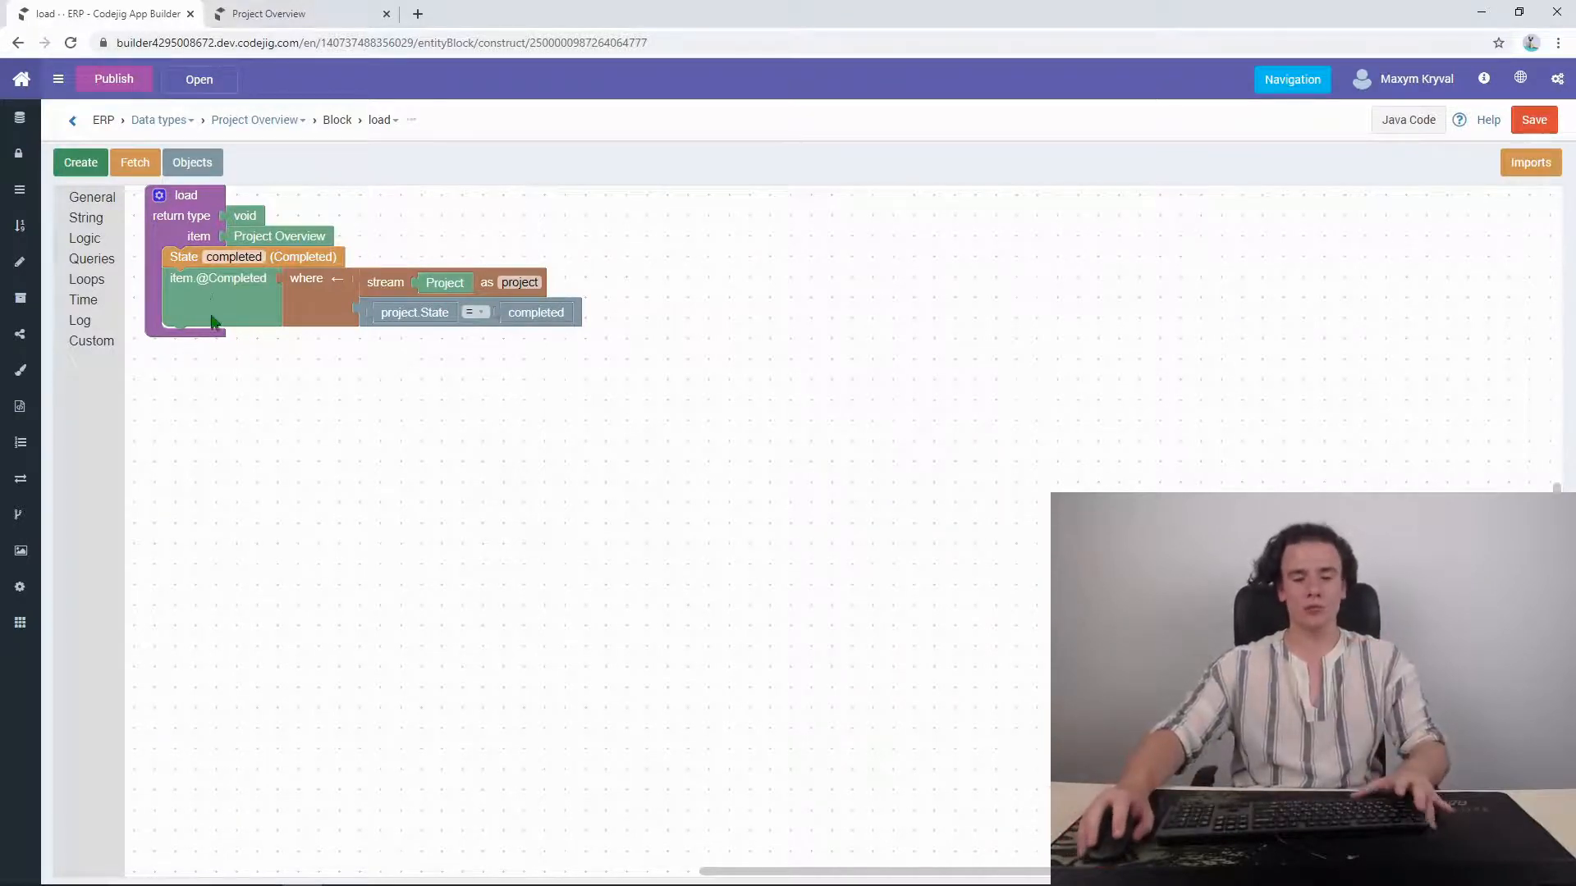
Step: Save the load action and publish the ERP app, opening the published Project Overview page
click(1533, 119)
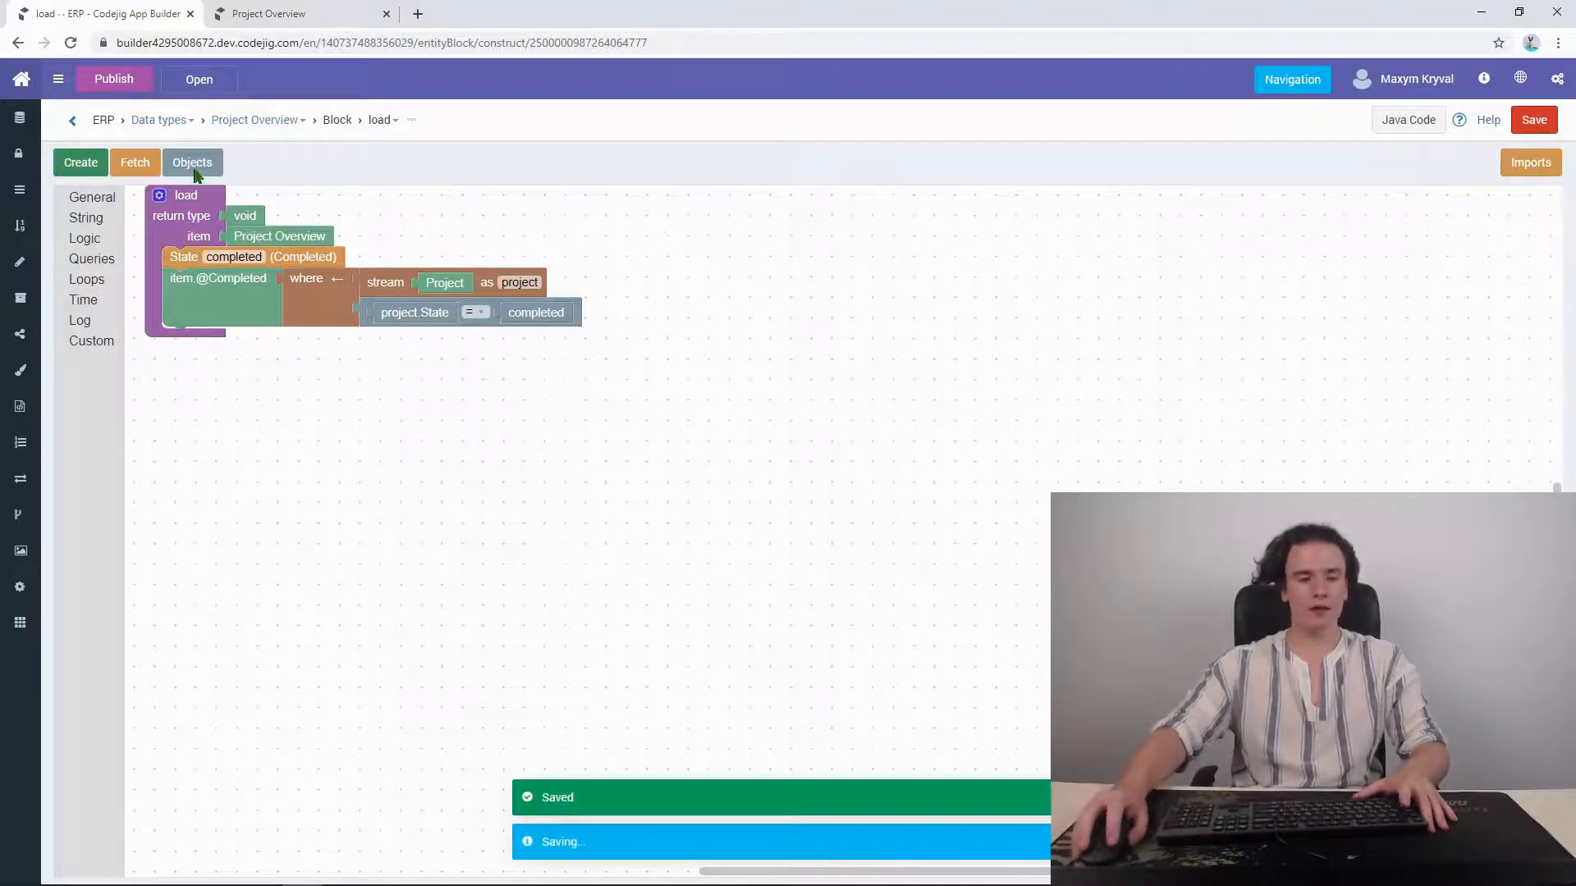
mouse_move(115, 82)
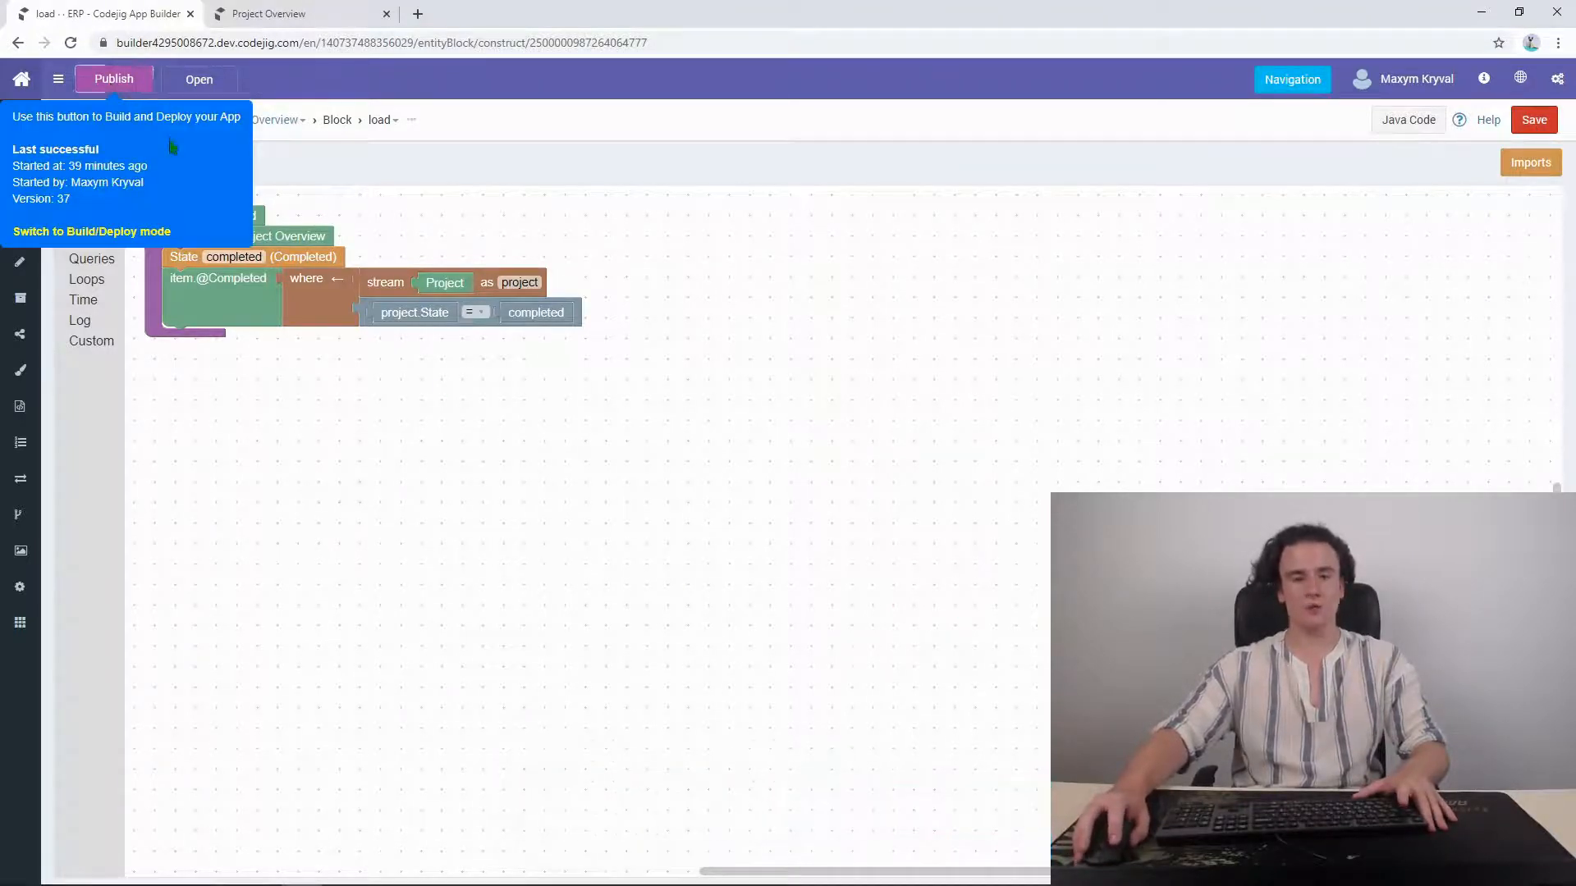
click(124, 83)
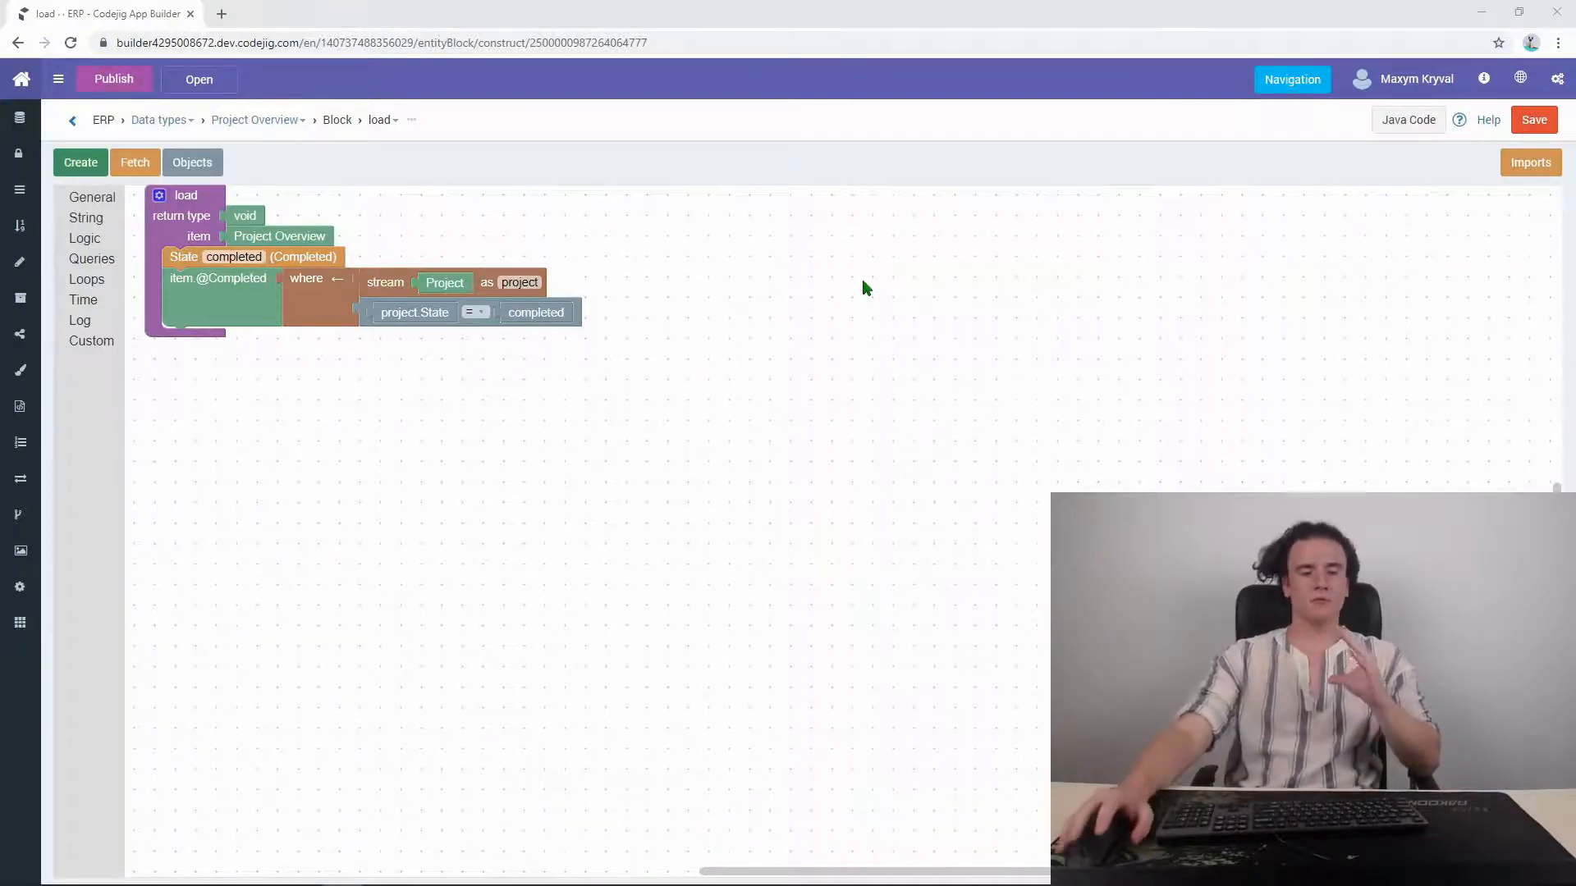
click(197, 79)
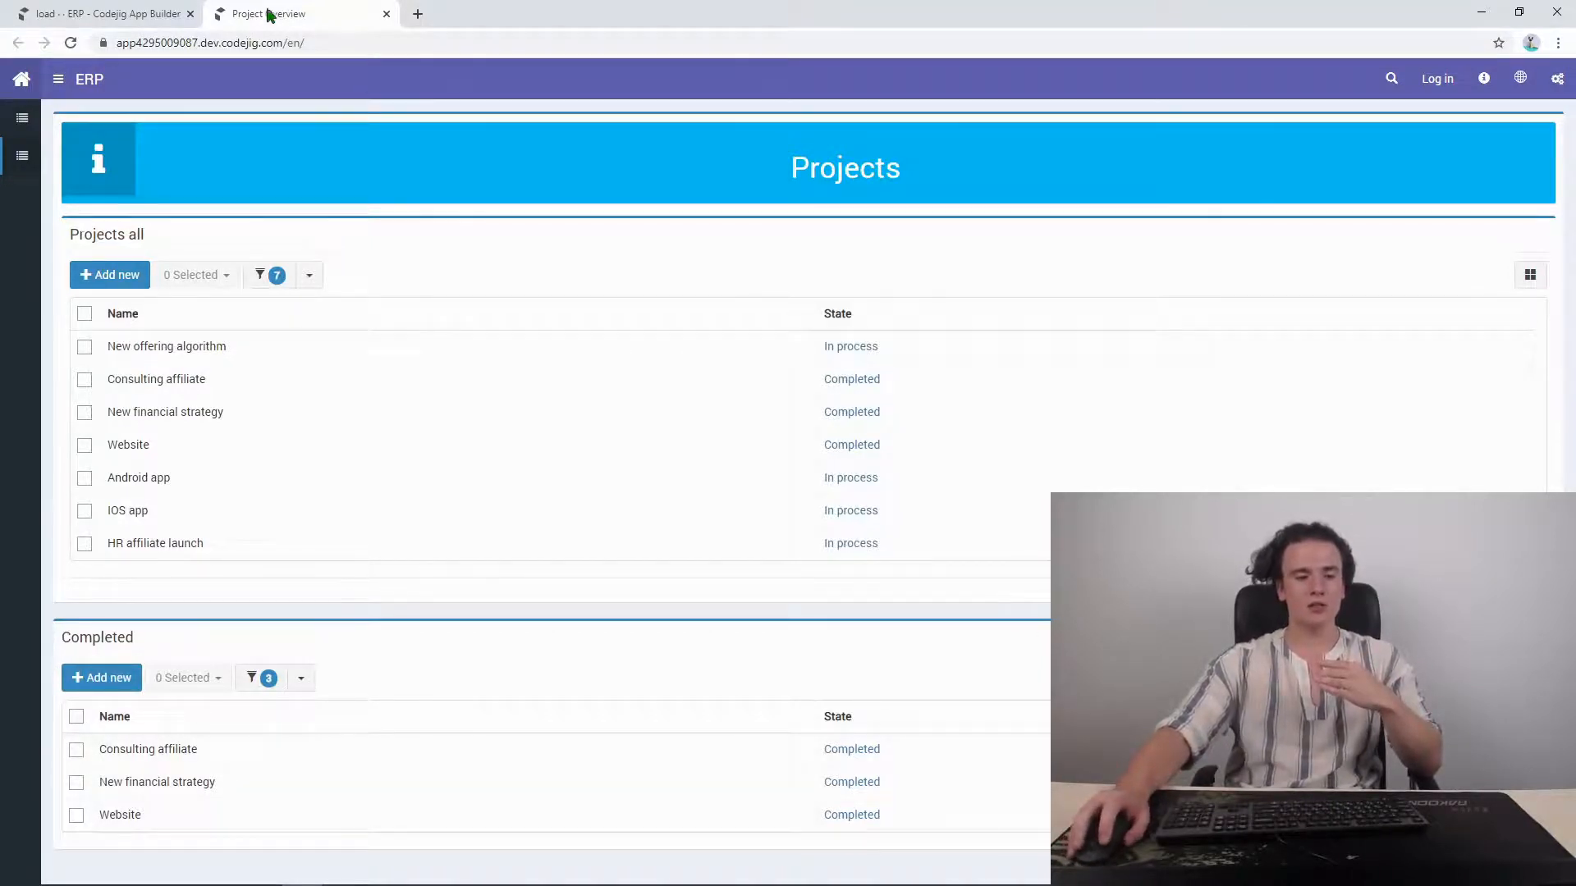
Step: Return to the App Builder and open the Project Overview web page's layout for editing
click(132, 14)
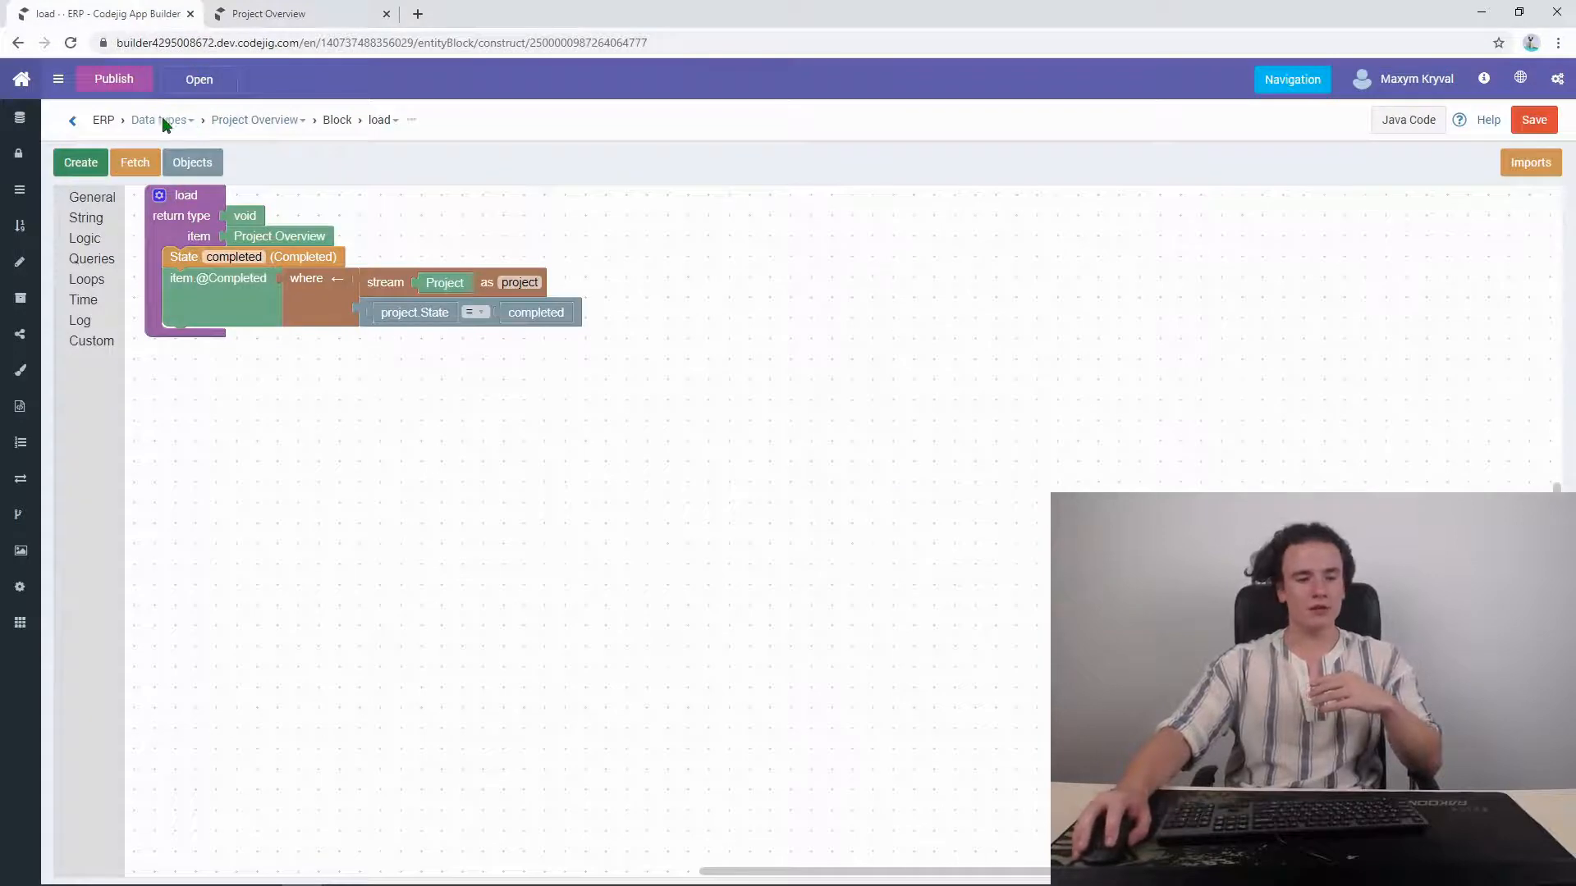
click(35, 96)
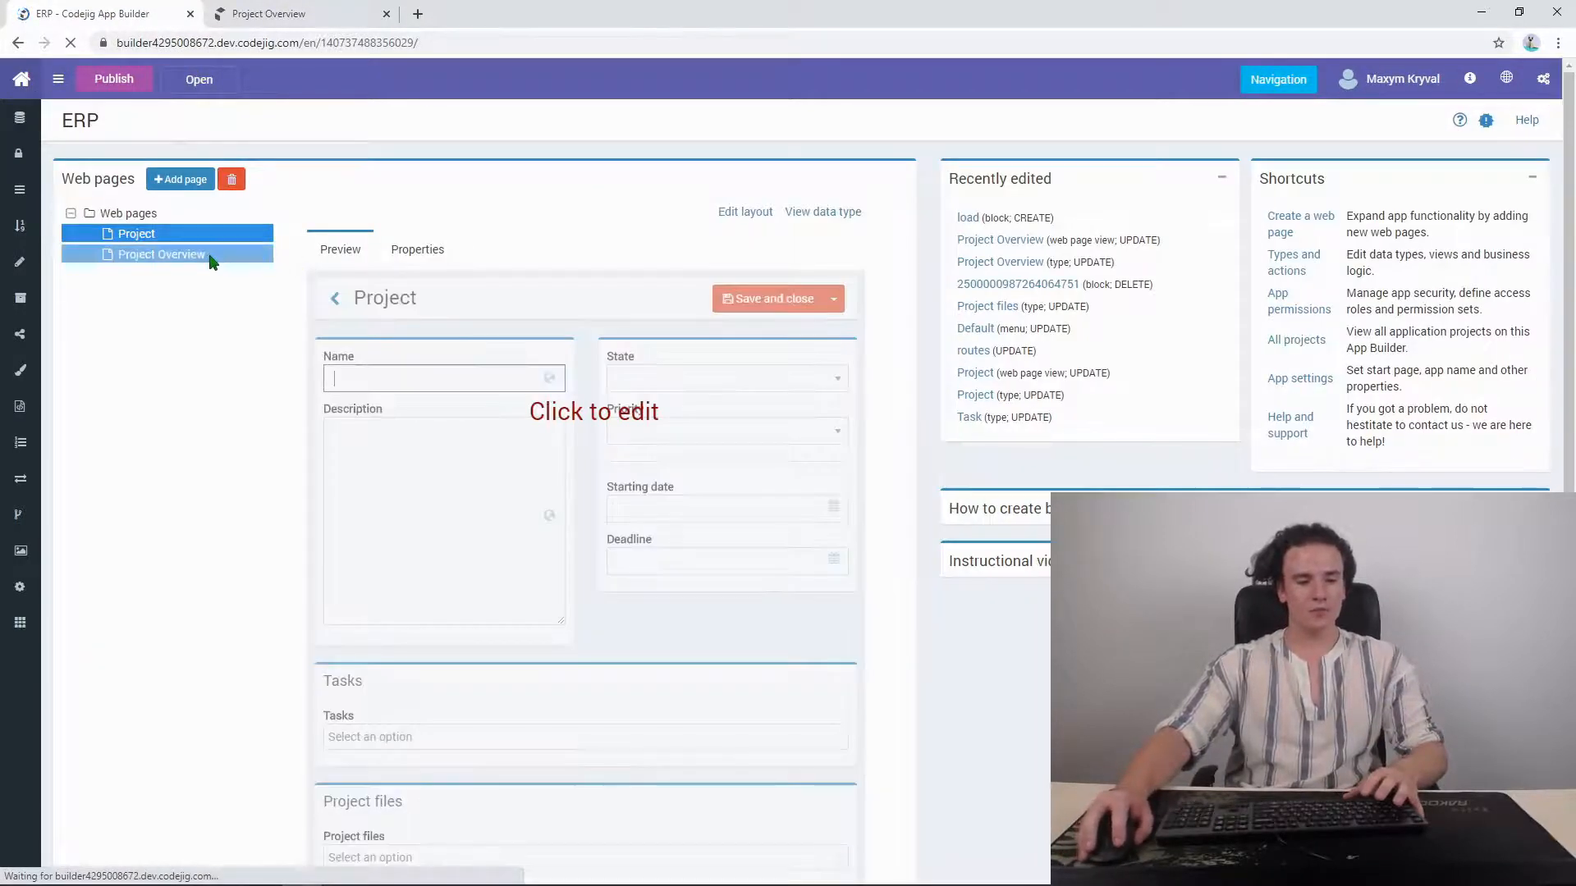
click(212, 261)
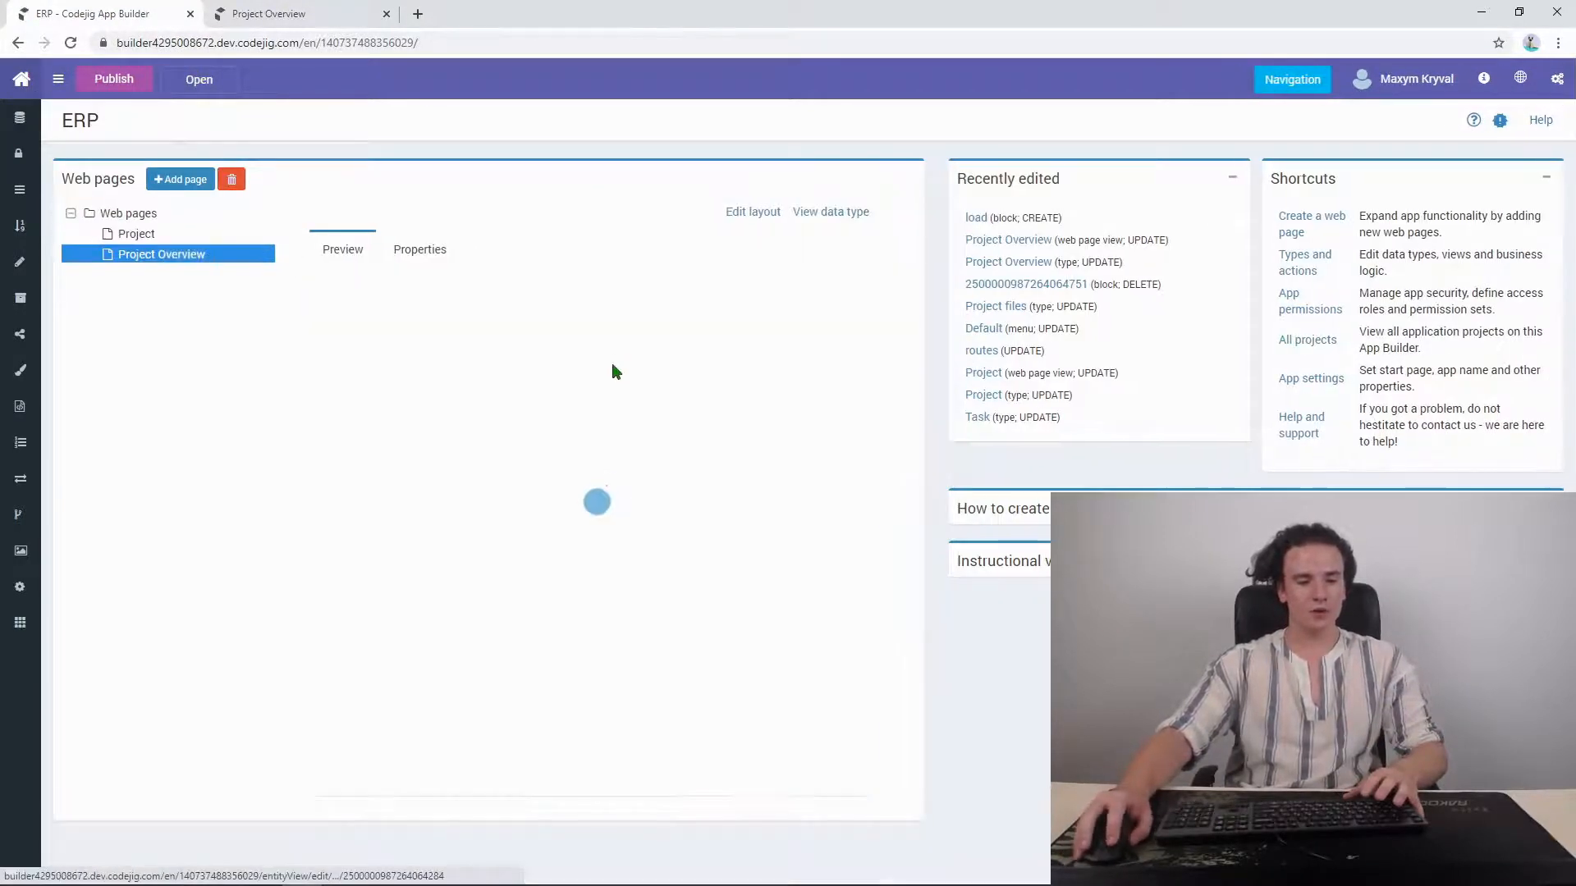
click(616, 366)
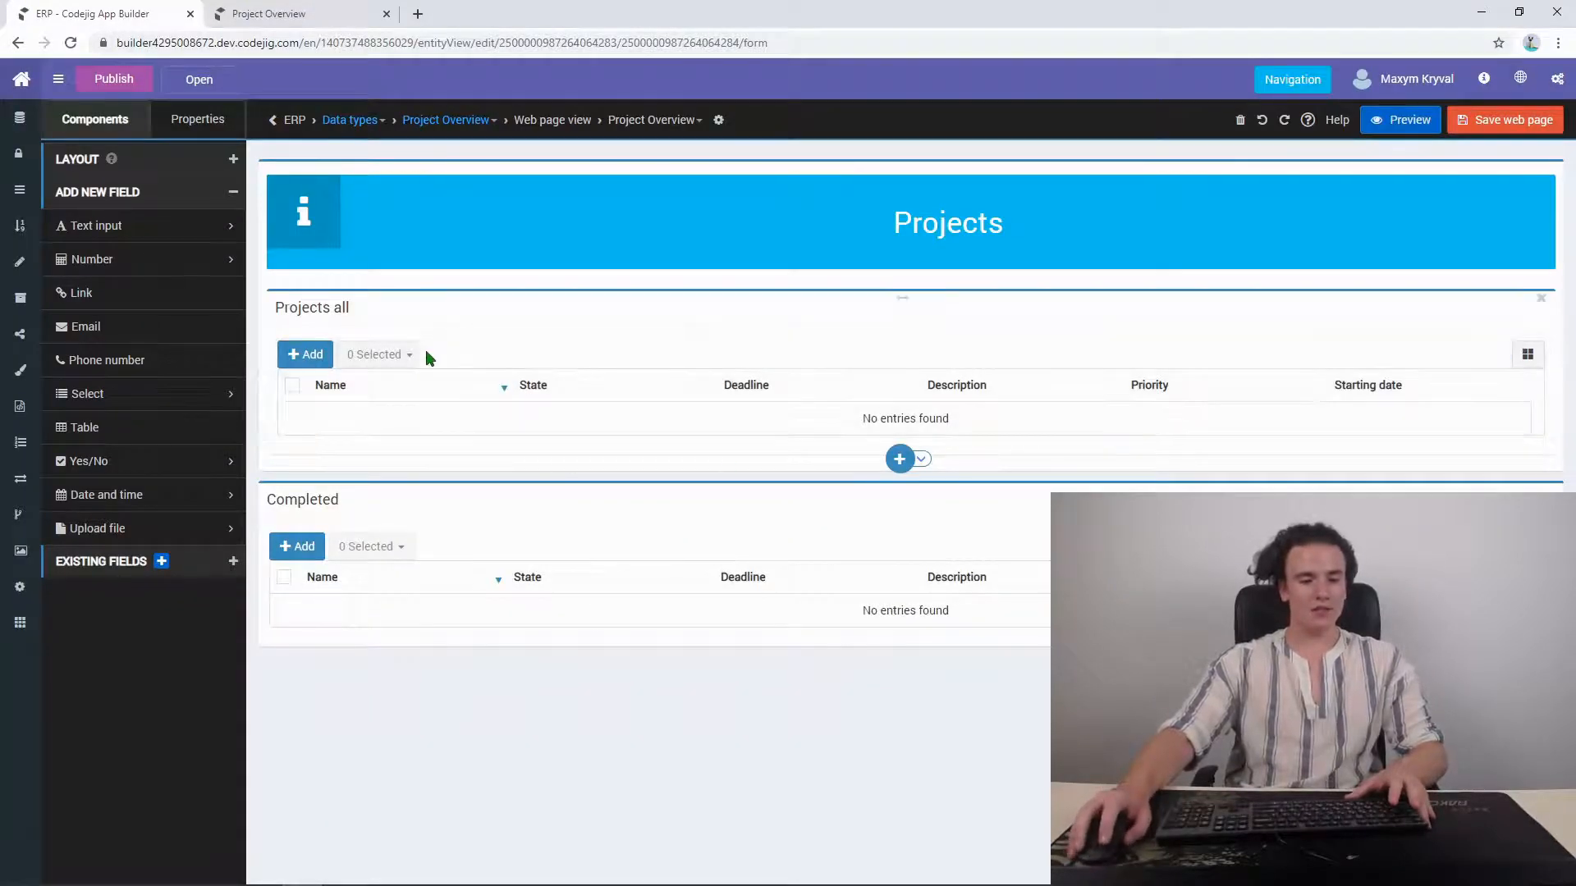
Step: Add a button above the table in the Completed group and title it "Show details"
click(202, 197)
click(184, 164)
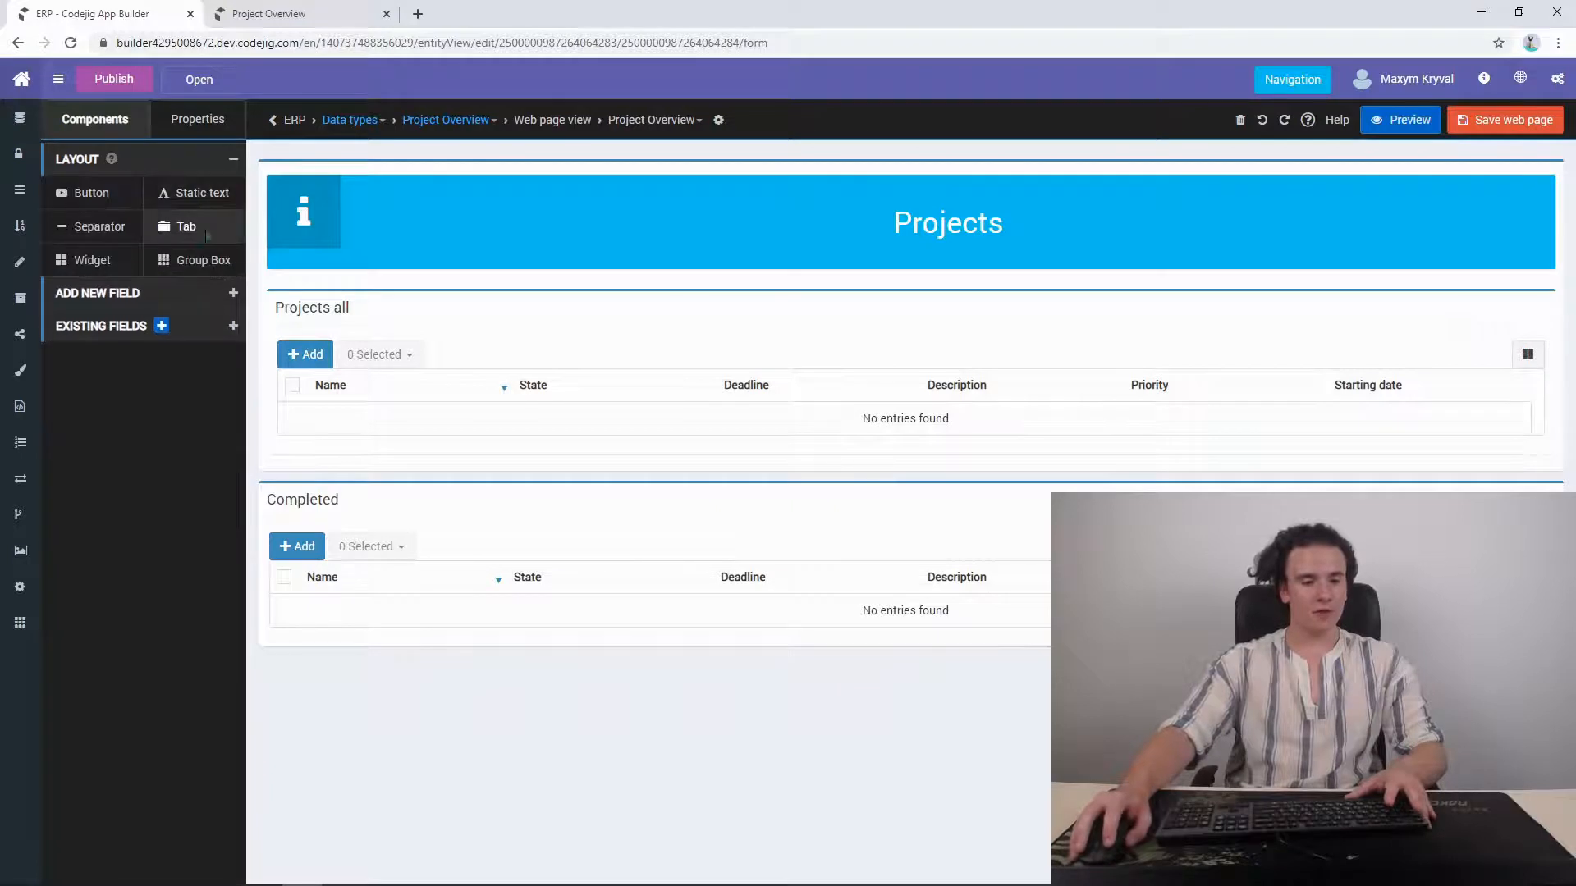
drag(90, 193, 291, 519)
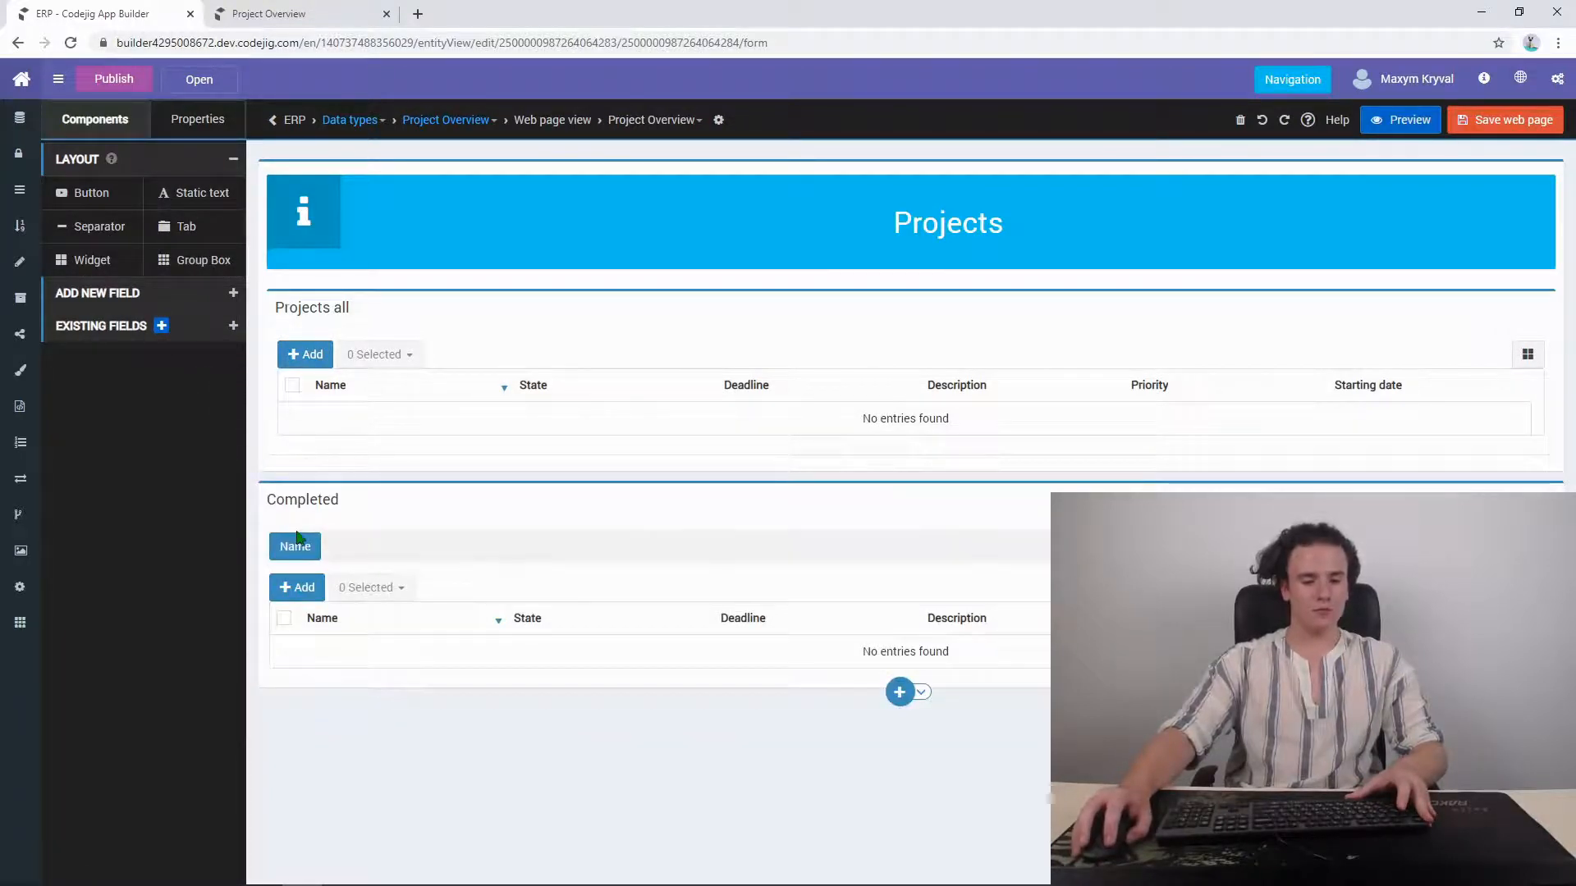
click(299, 549)
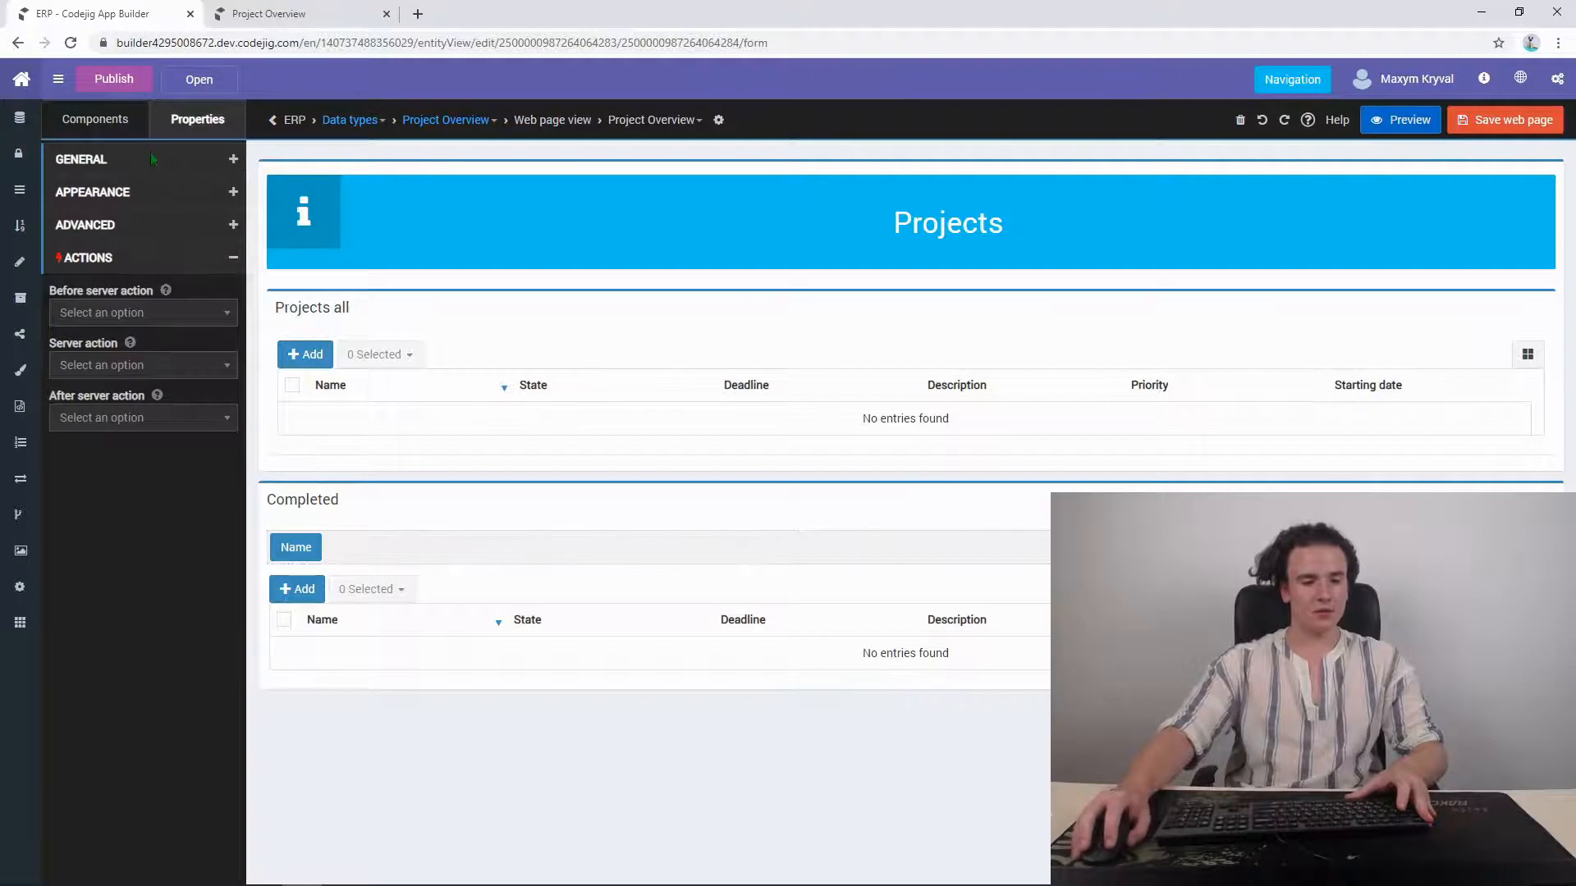
click(153, 159)
click(94, 273)
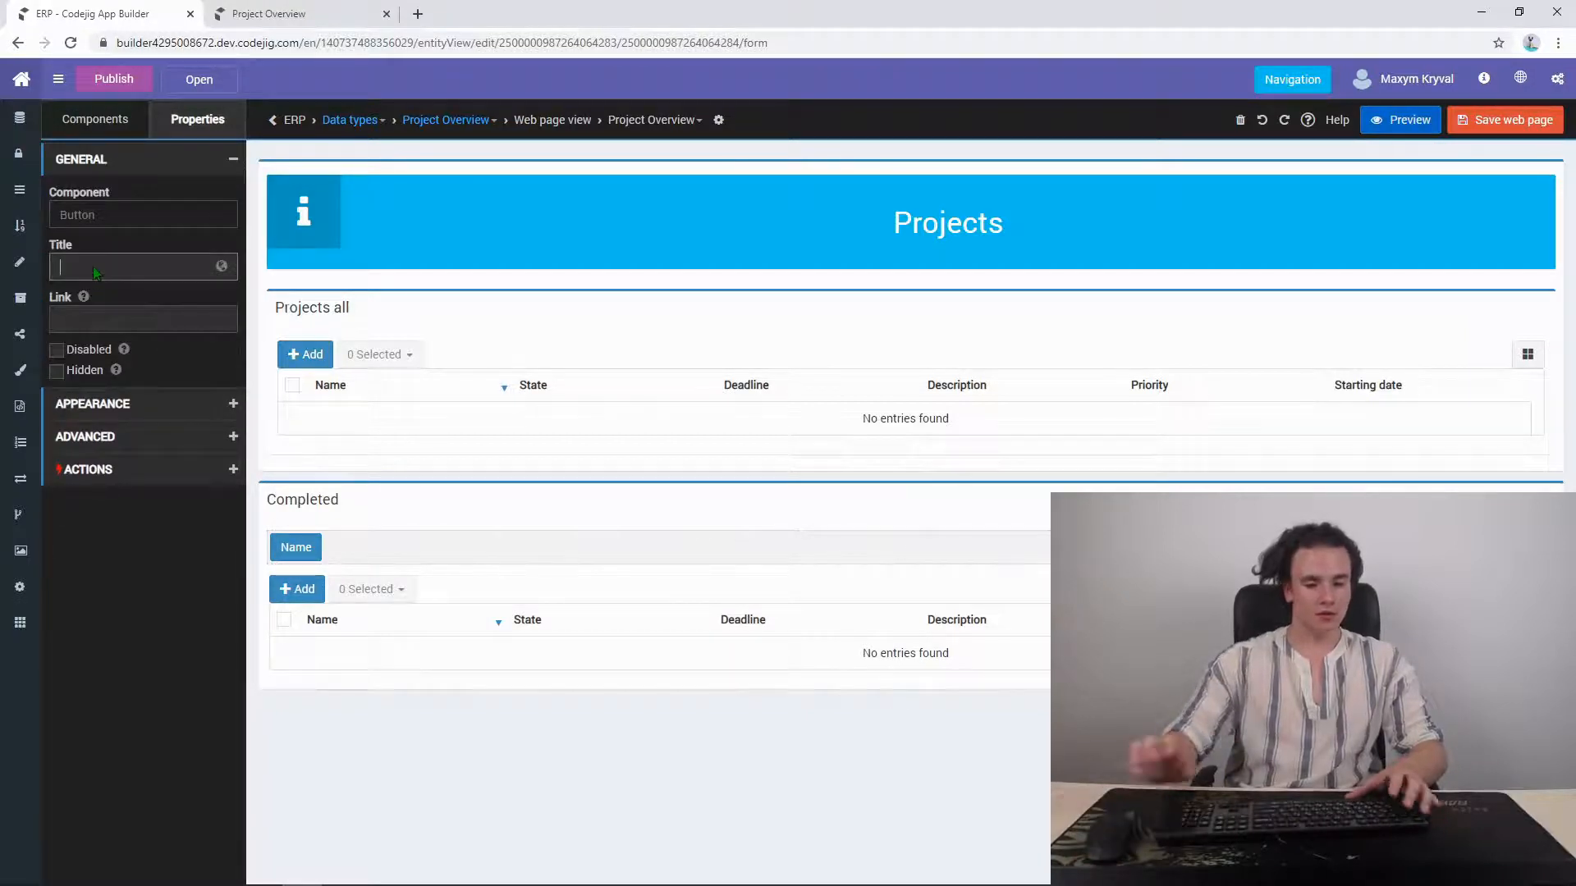
text(Show details)
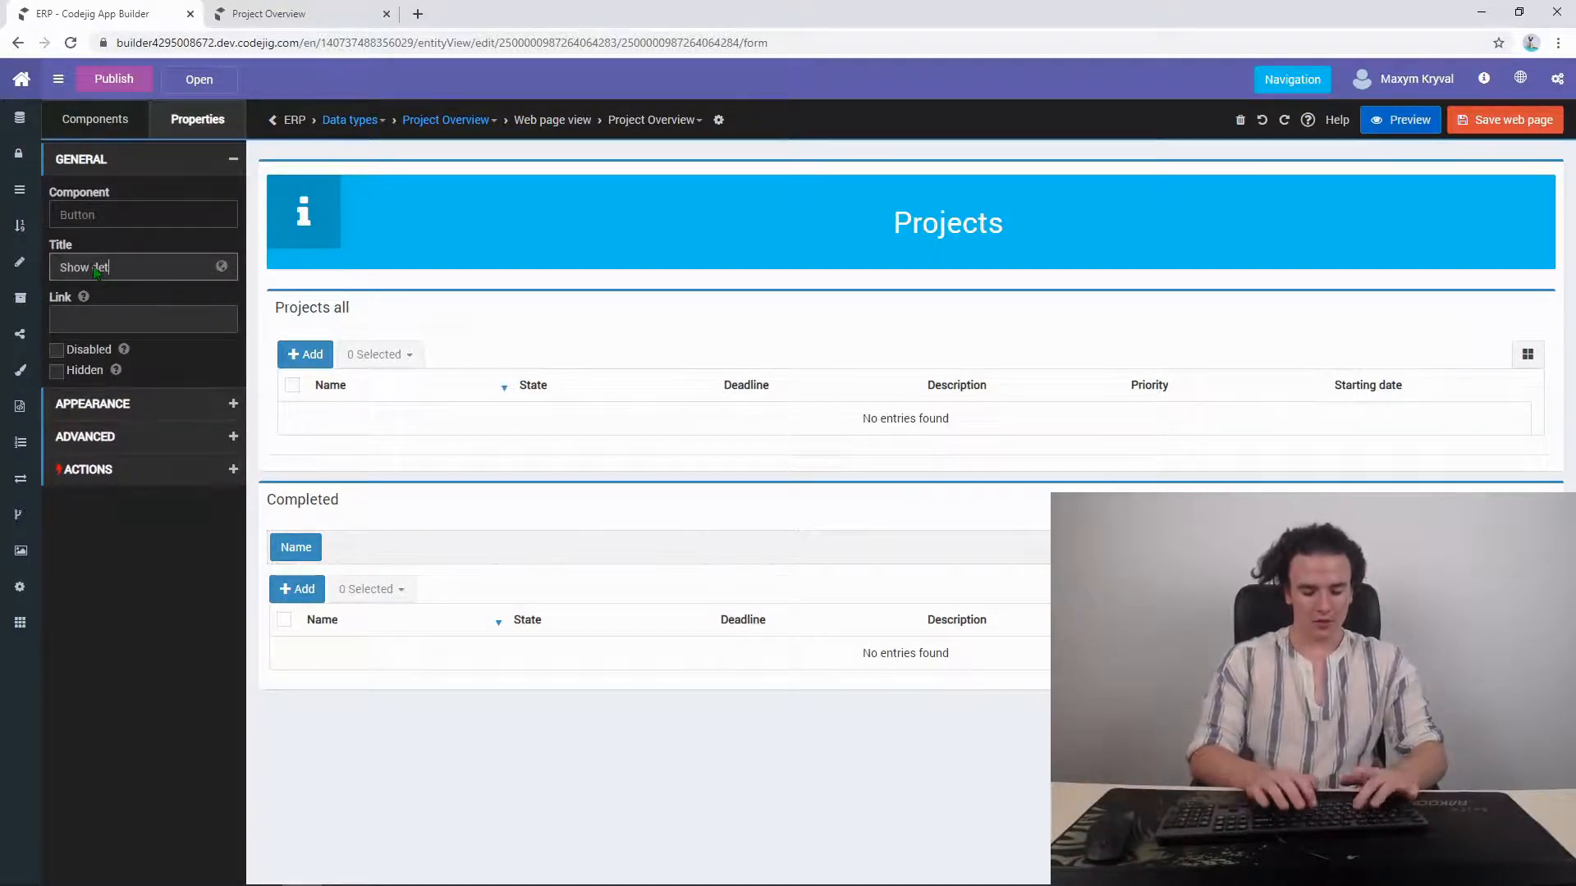
click(212, 161)
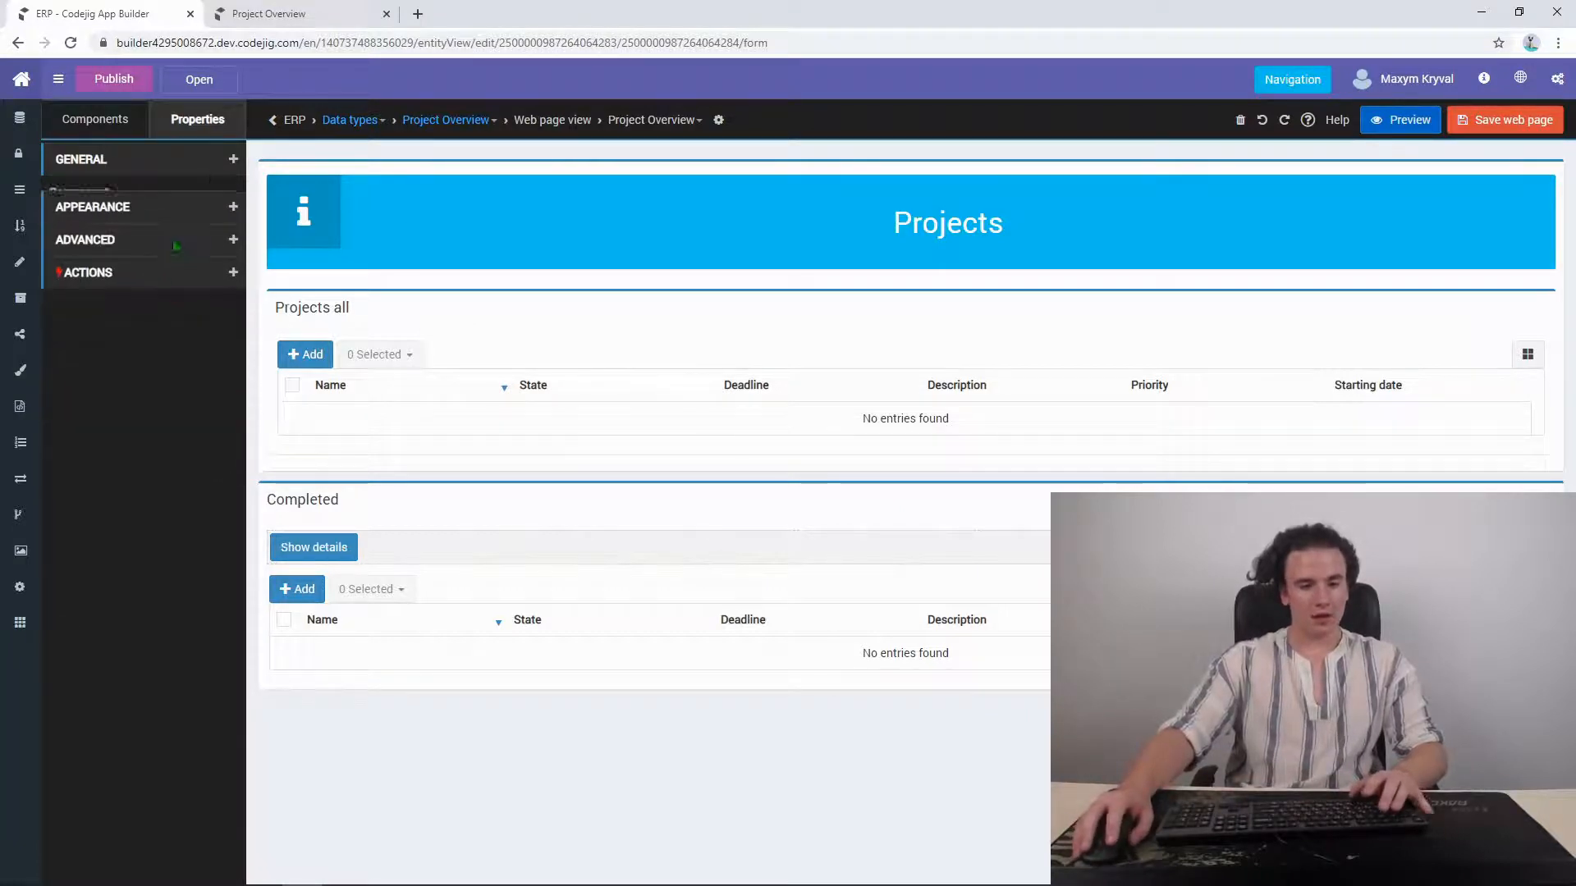
Step: Add a second button between the "Show details" button and the table in the Completed group
click(172, 160)
click(117, 136)
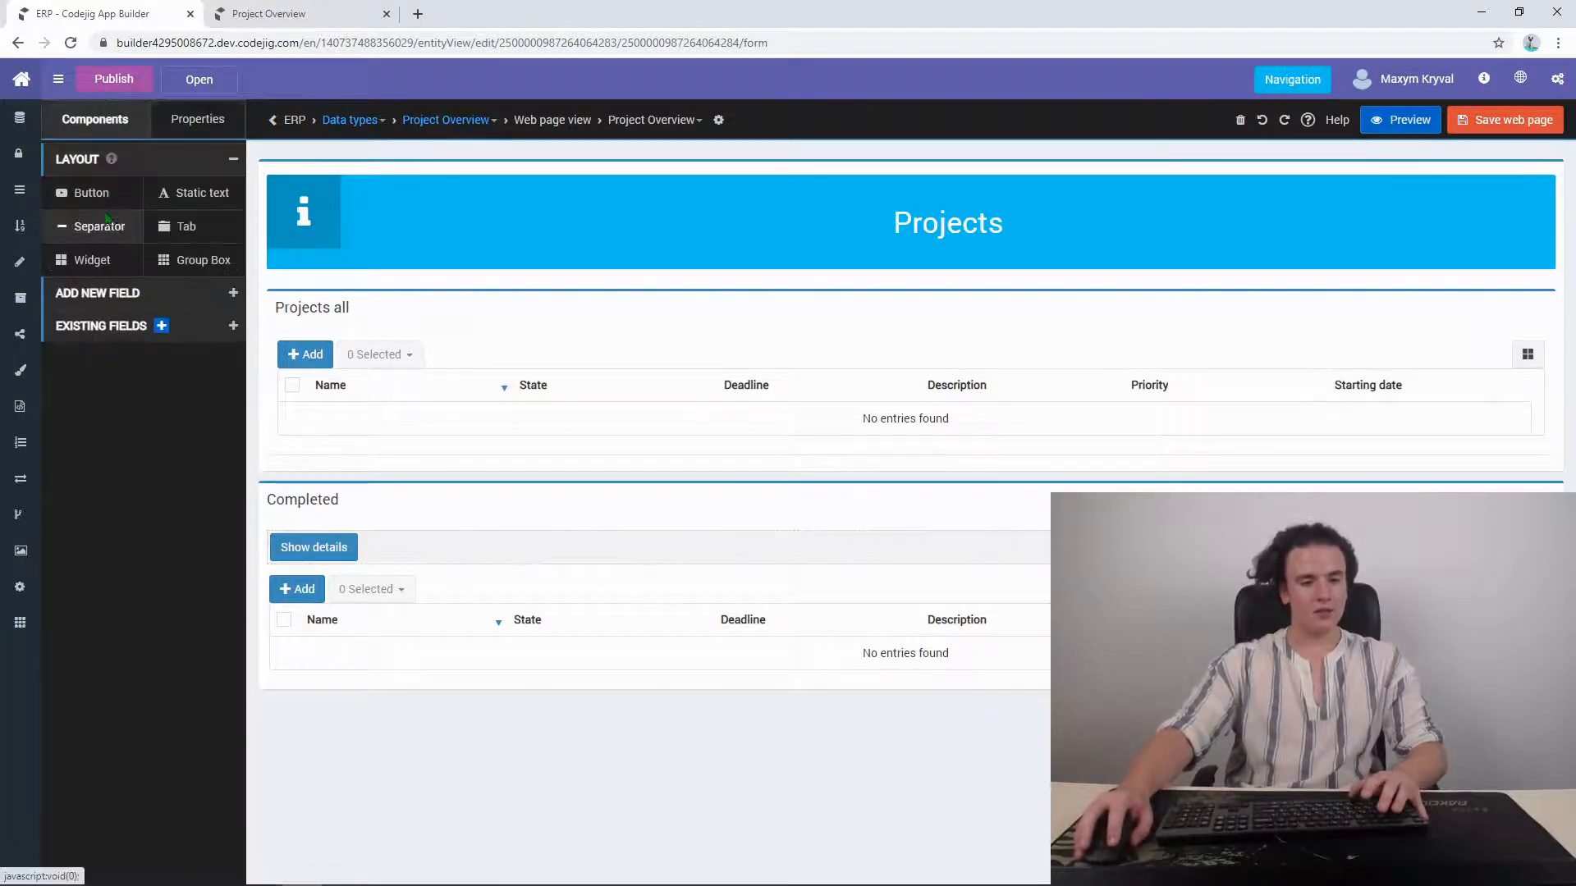
drag(88, 197, 325, 588)
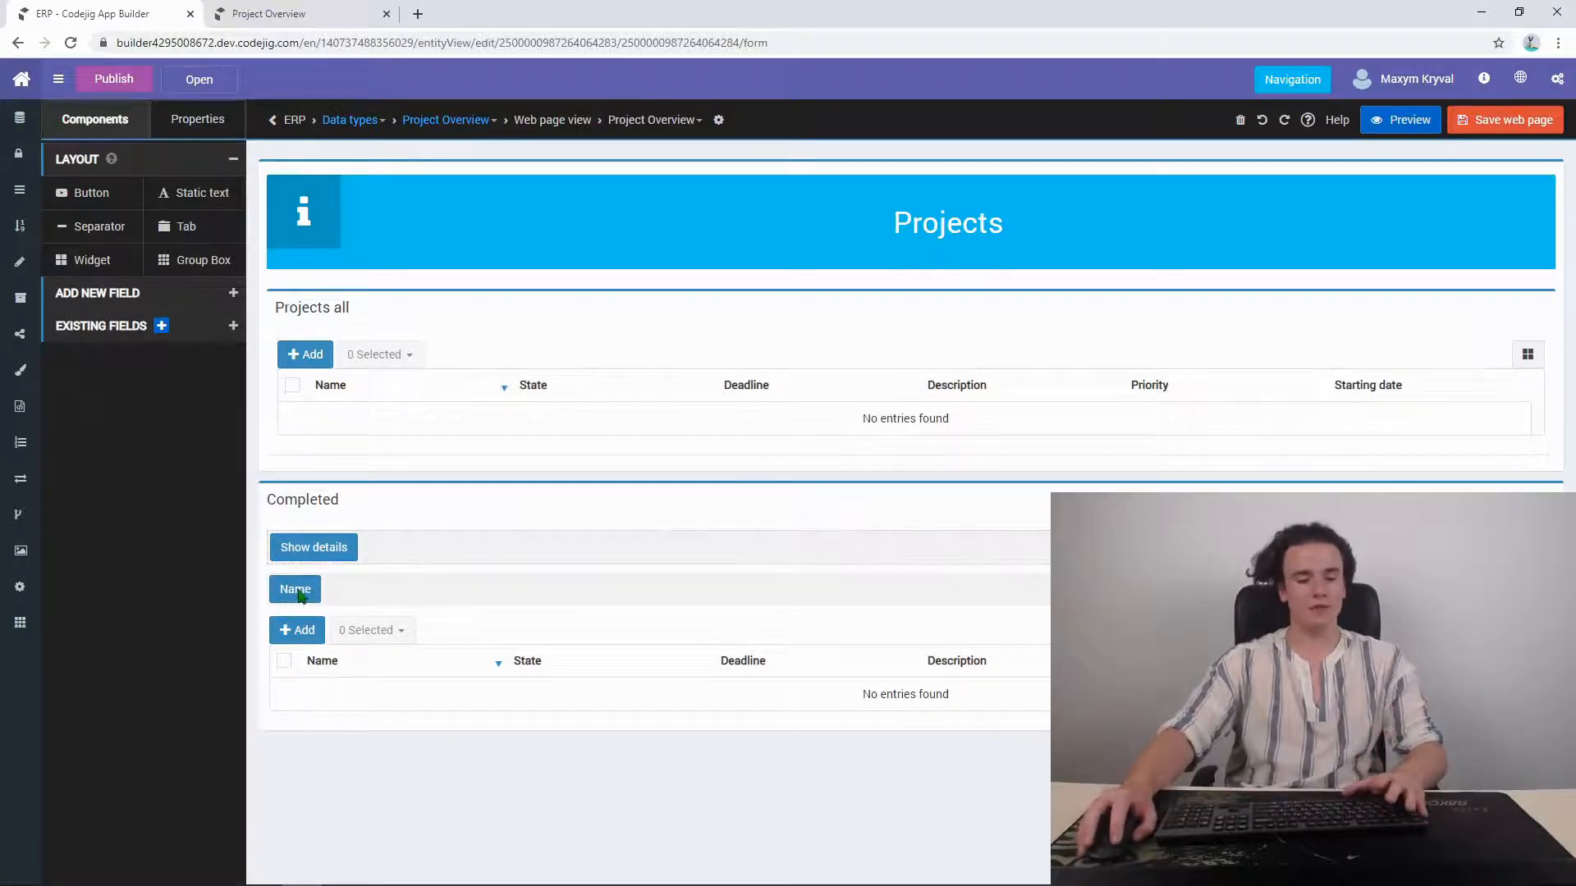
Step: Title the new button "Hide details" and save the web page
click(293, 595)
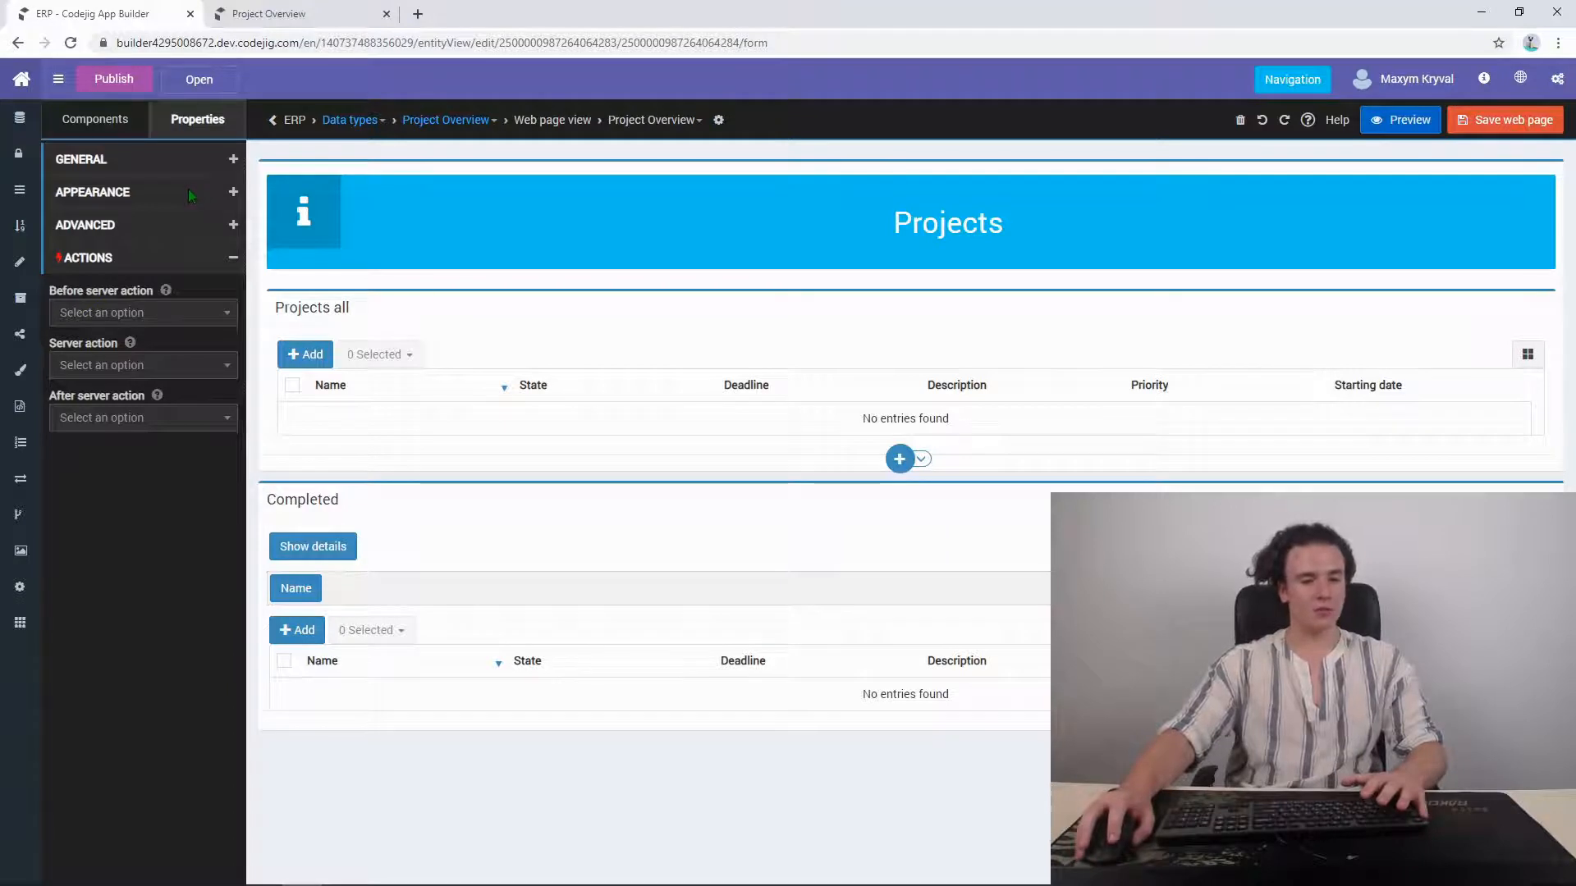
click(175, 159)
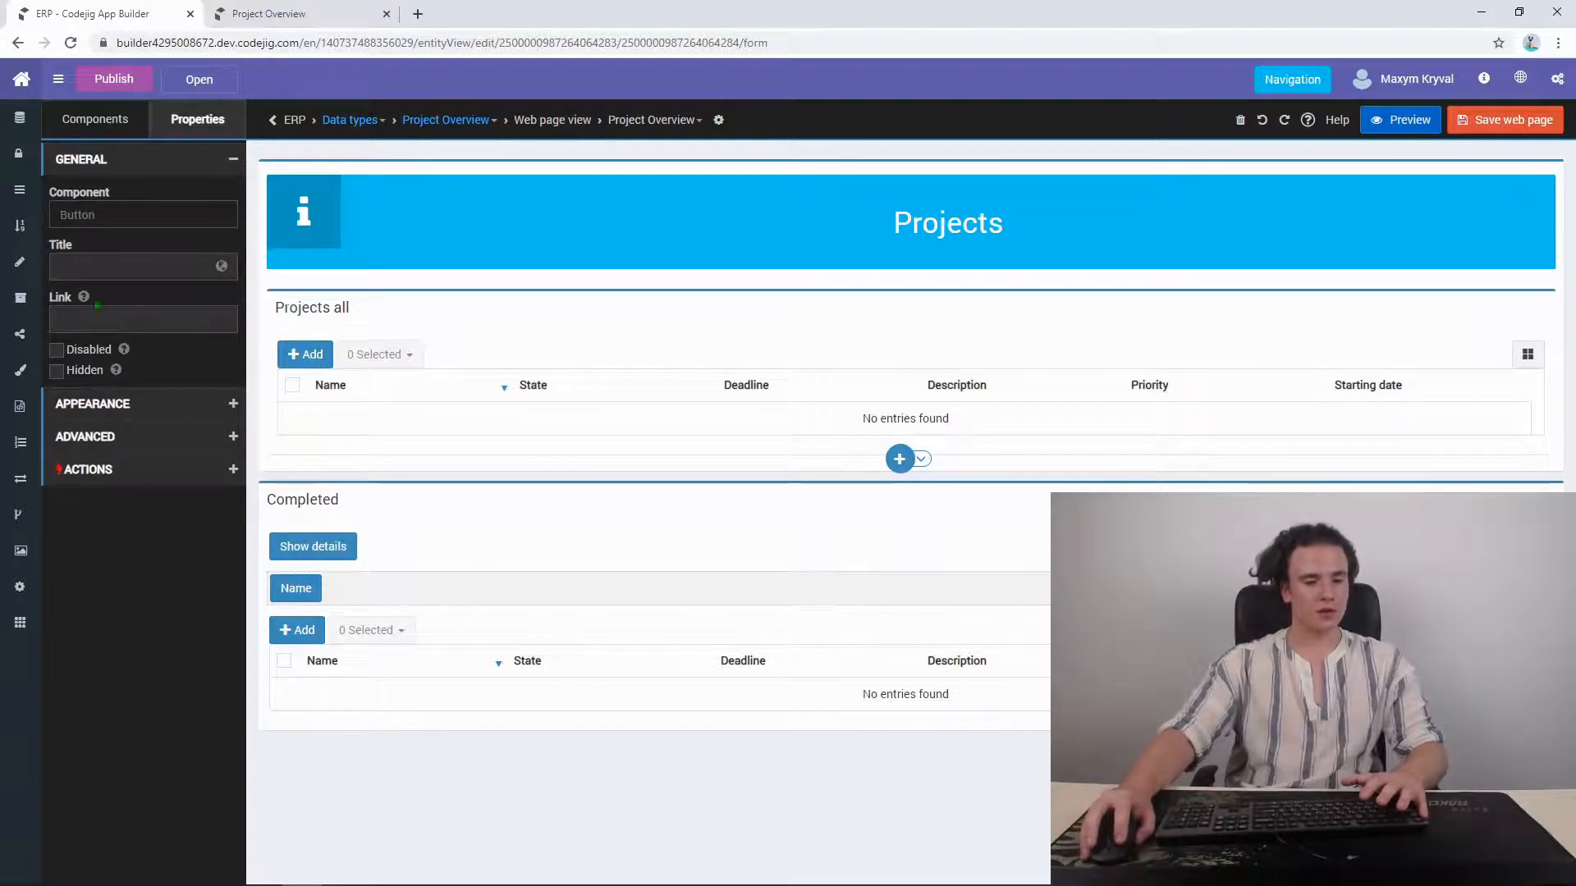
click(86, 268)
text(Hide)
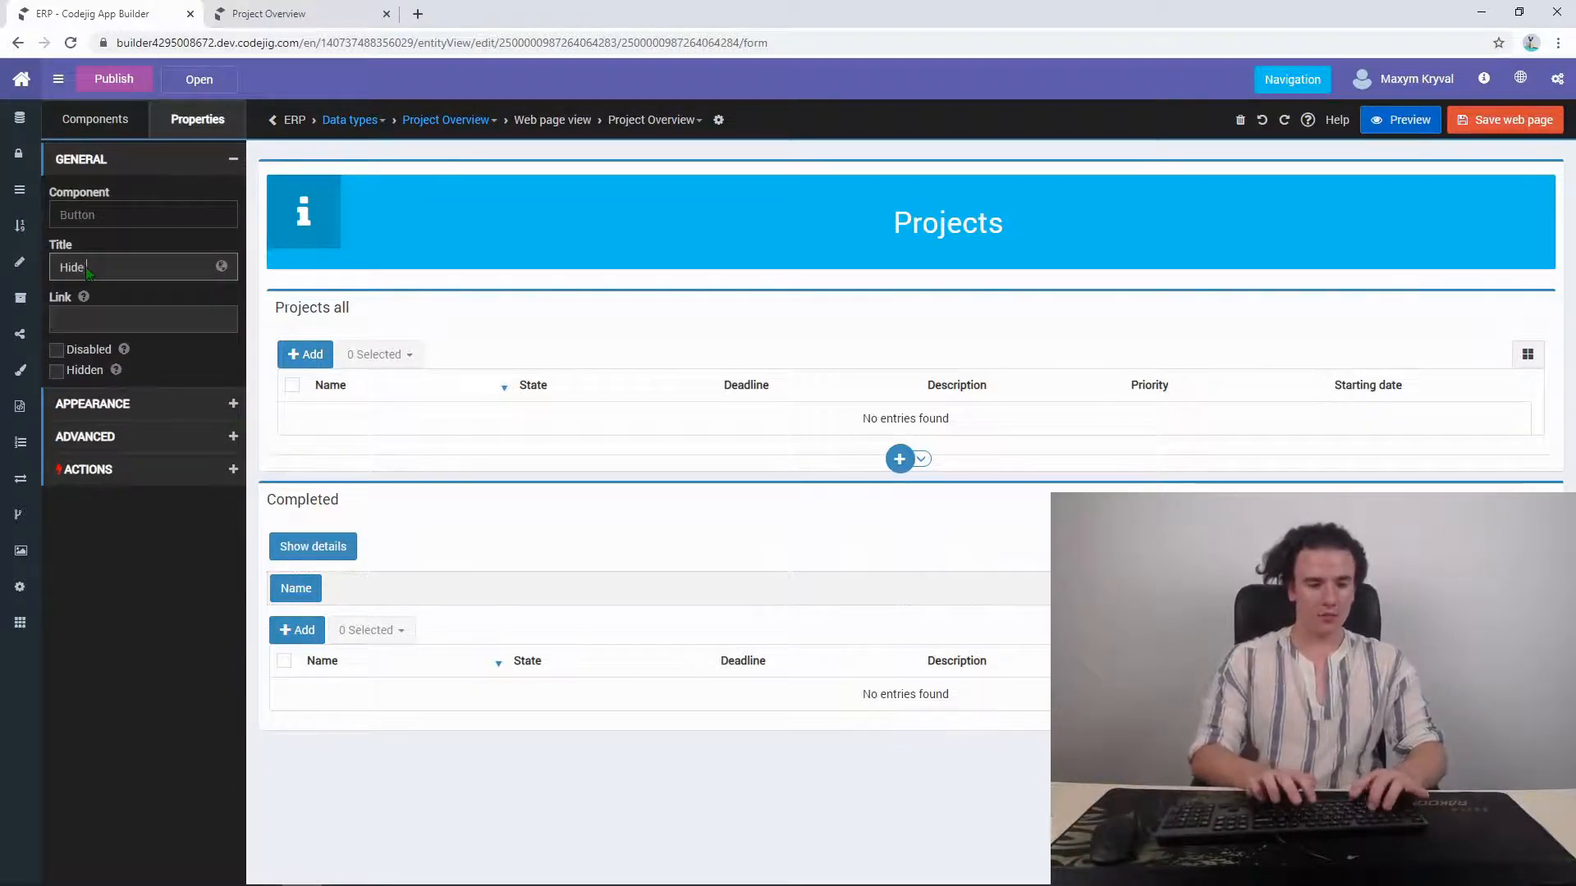
text( deta)
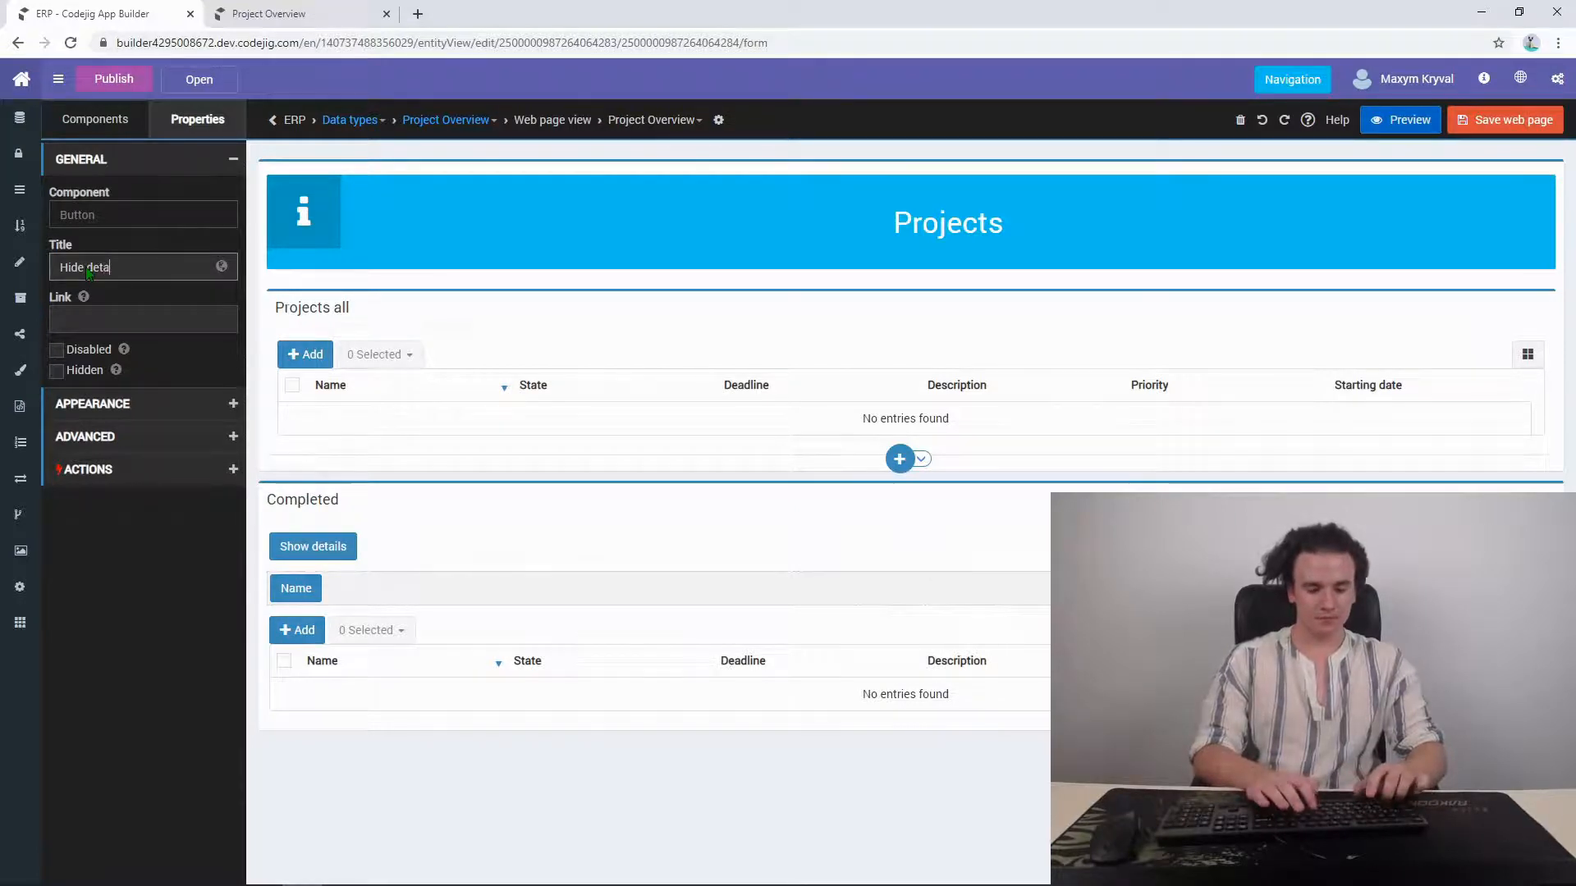
text(ils)
click(233, 159)
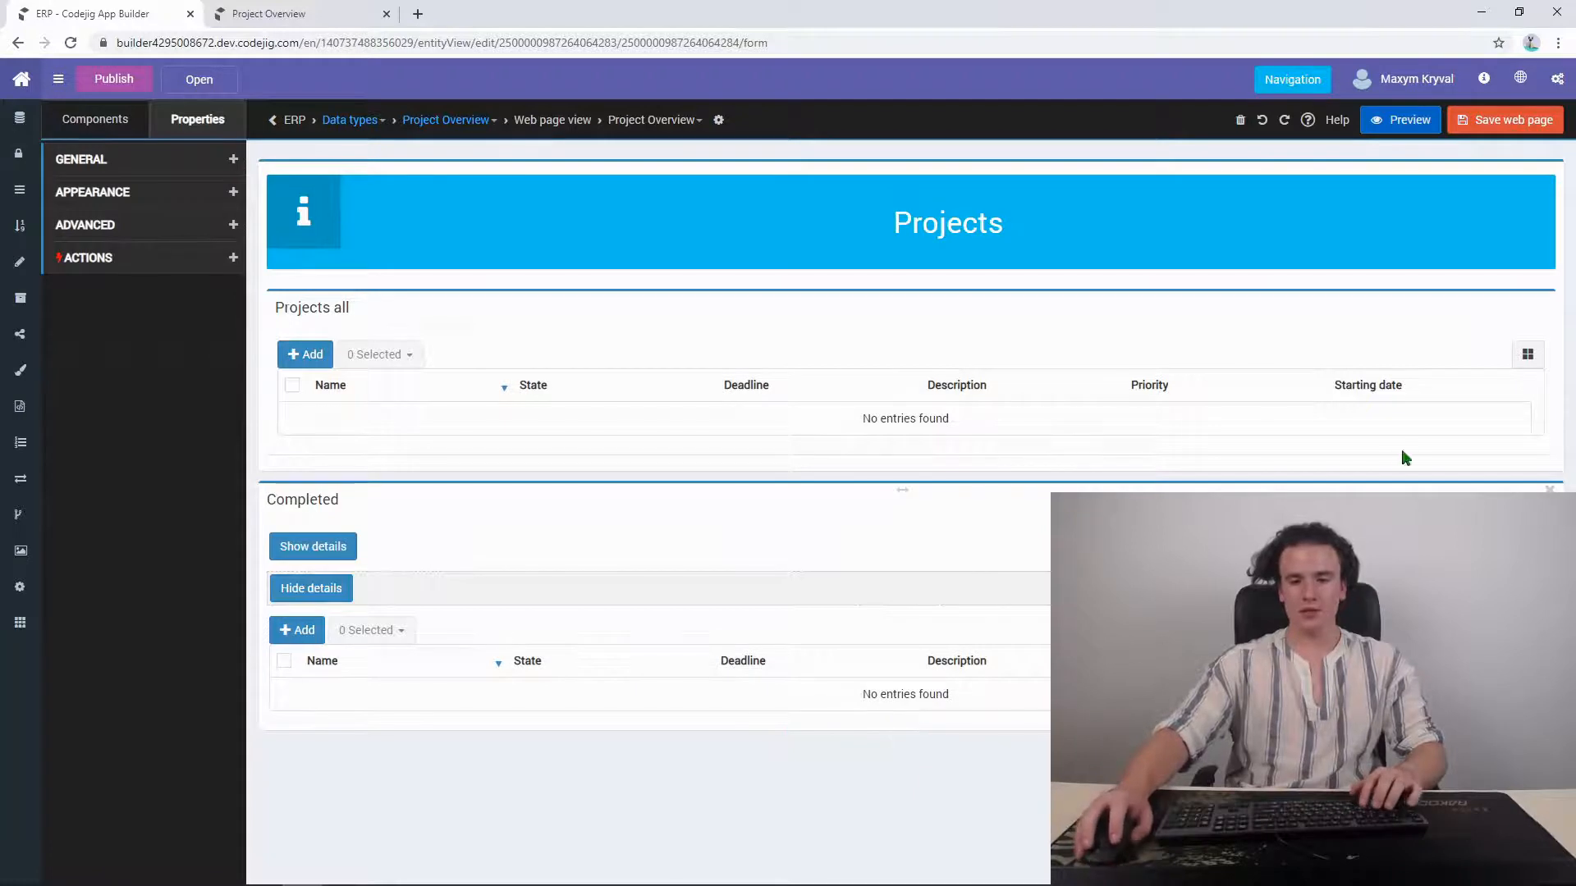
click(1502, 120)
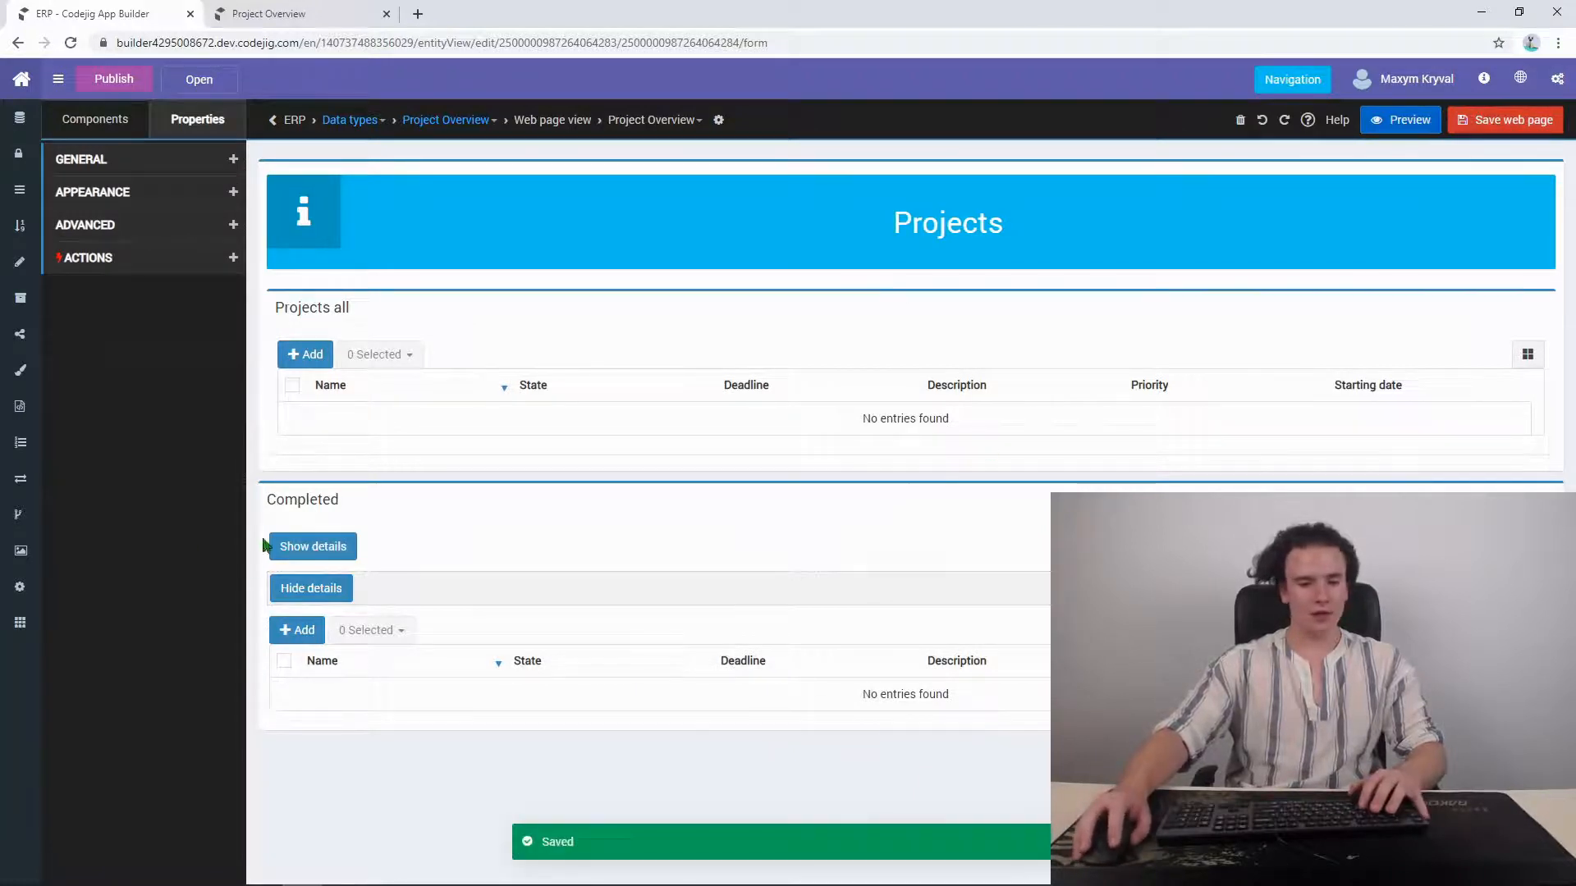
Step: Create a before server action named "show details" for the "Show details" button, then save the page and open the action's block
click(316, 546)
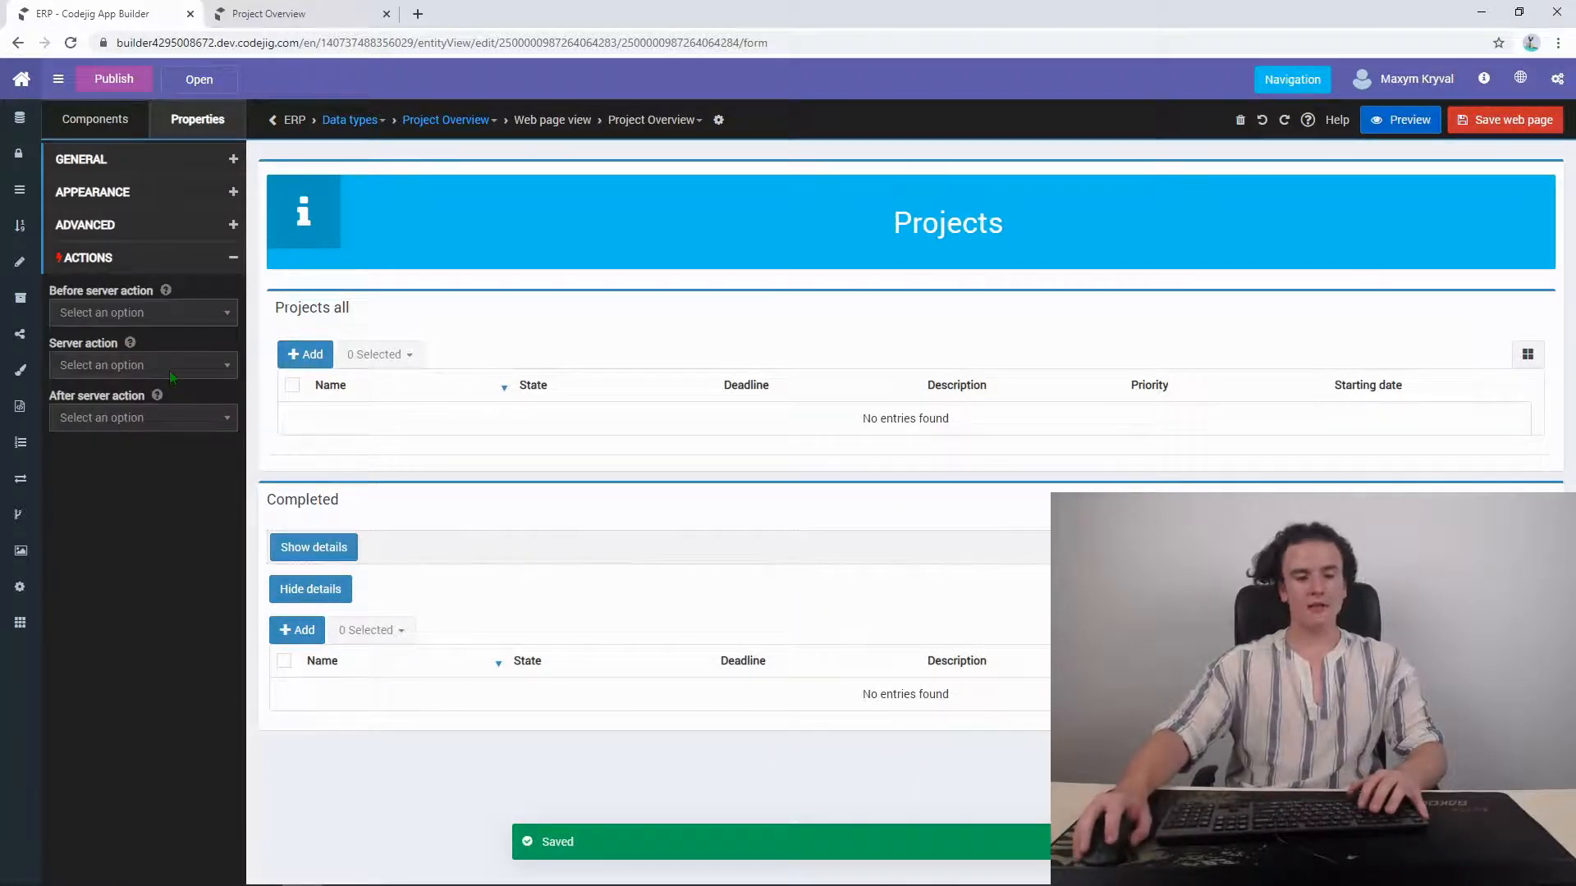
click(138, 314)
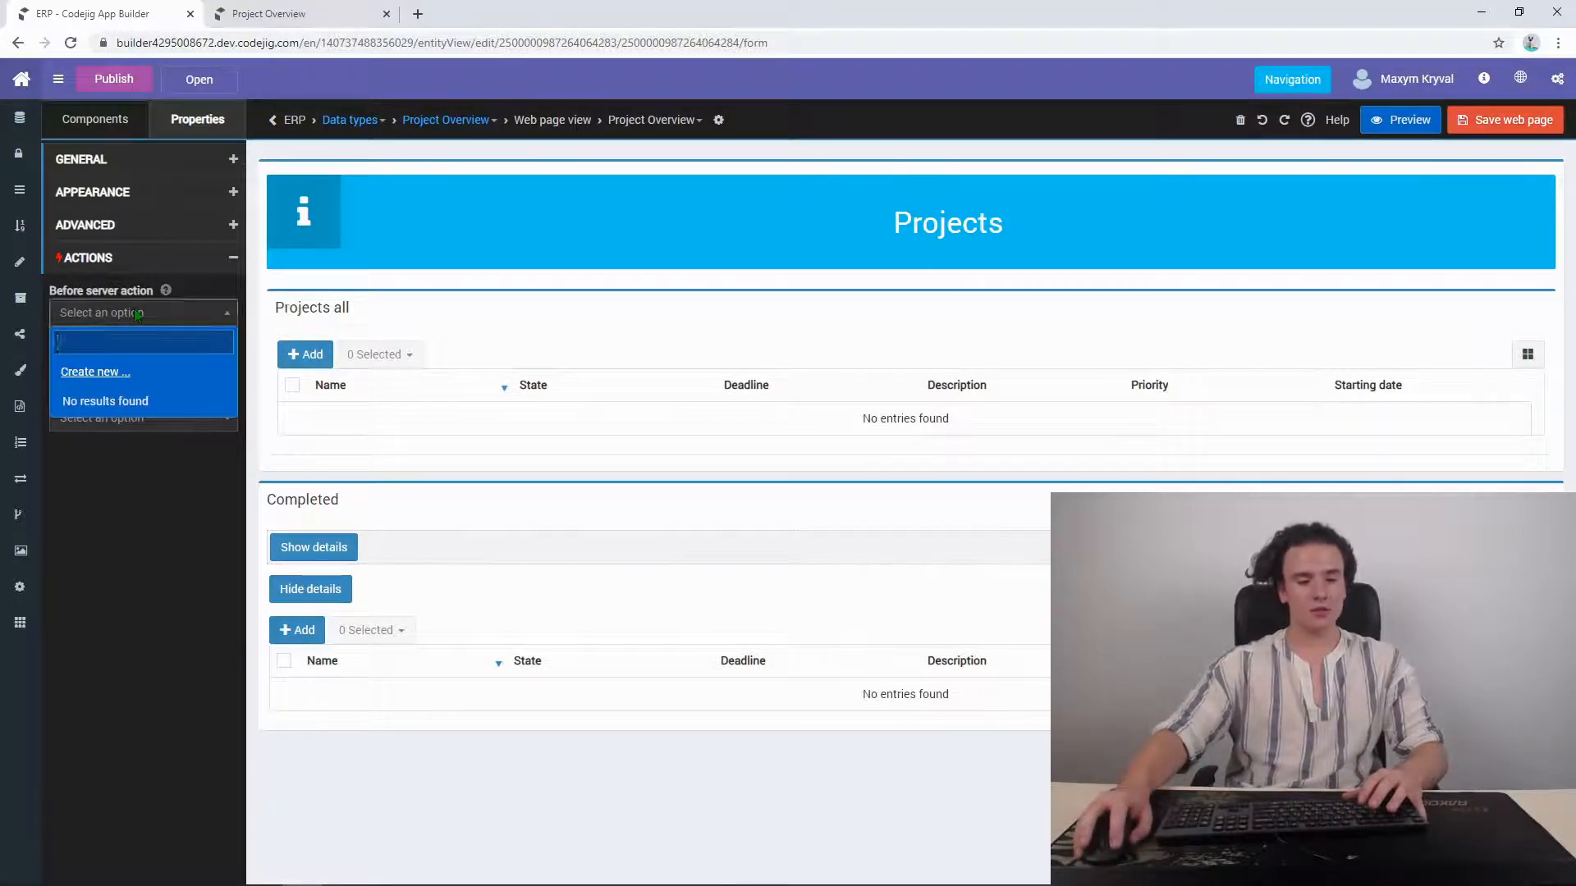
click(99, 373)
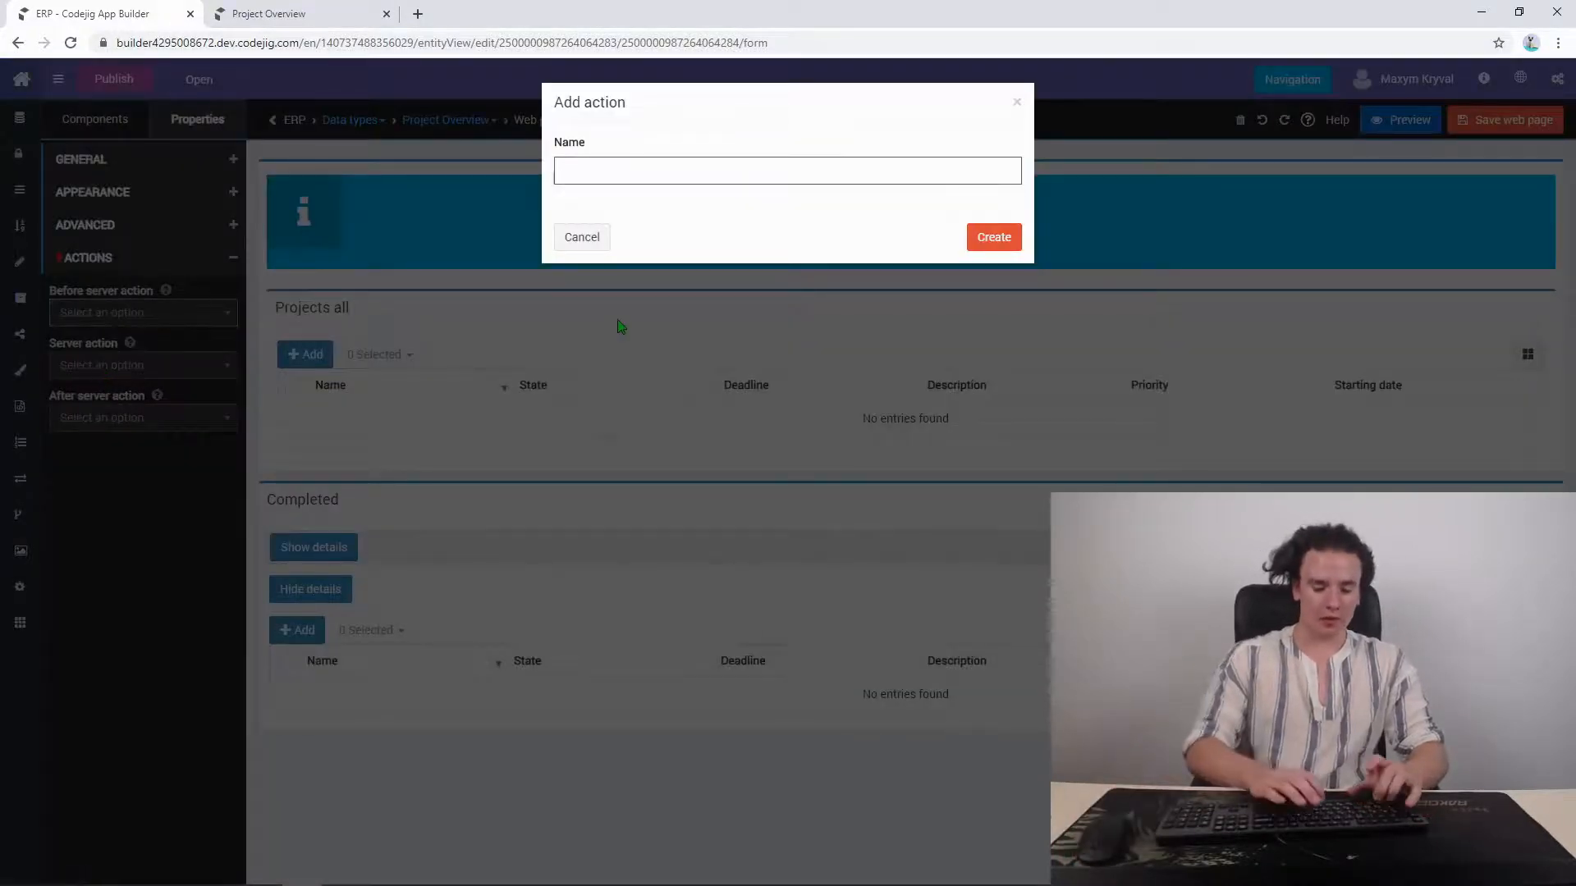
text(show details)
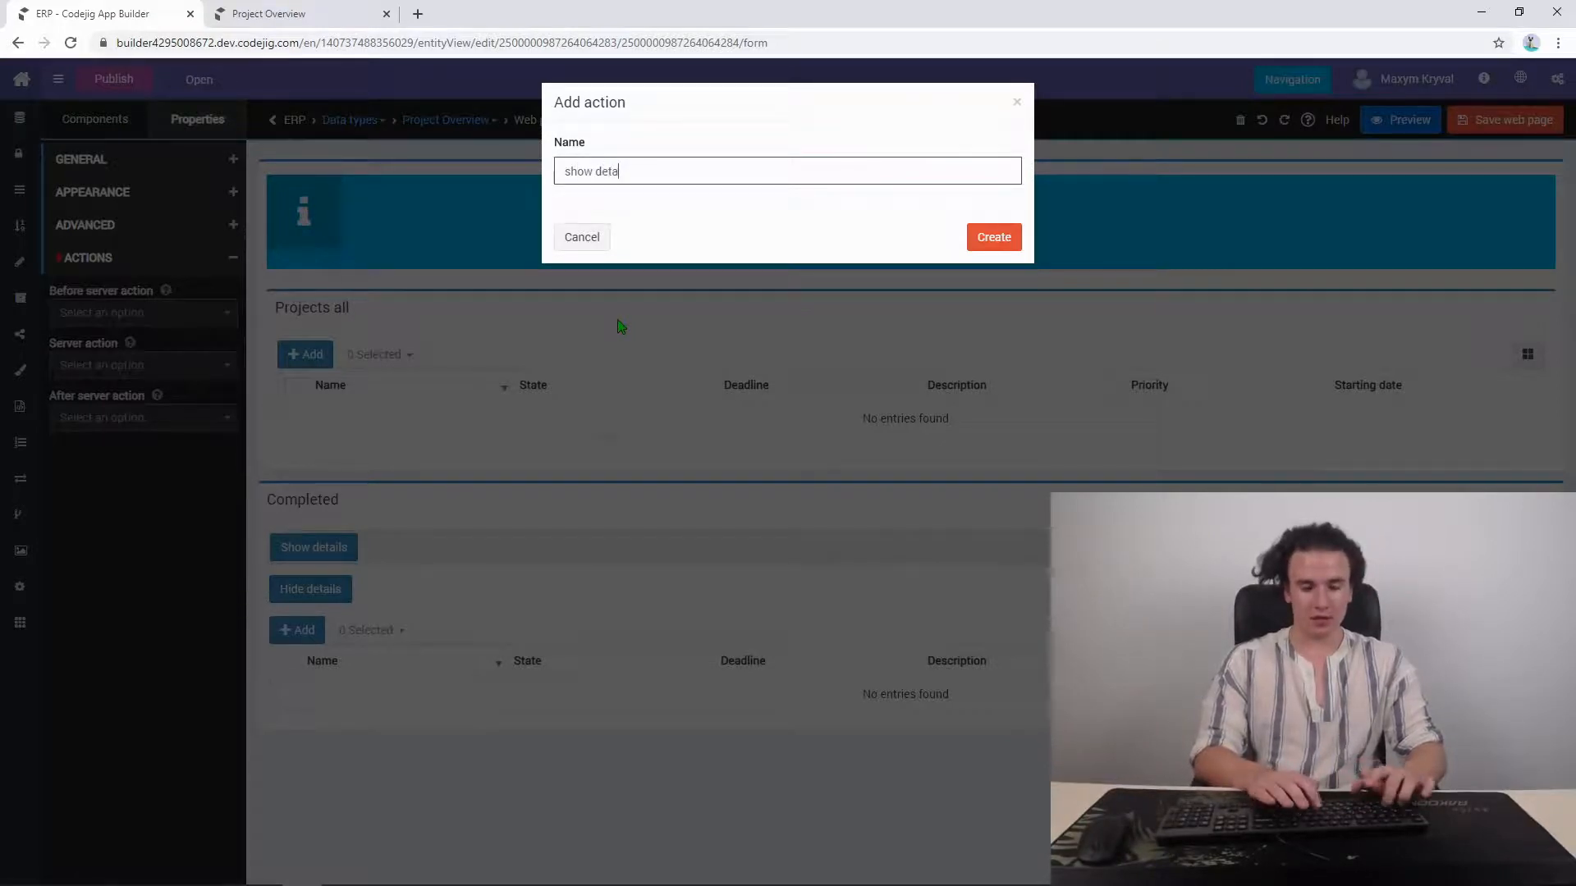
click(1000, 233)
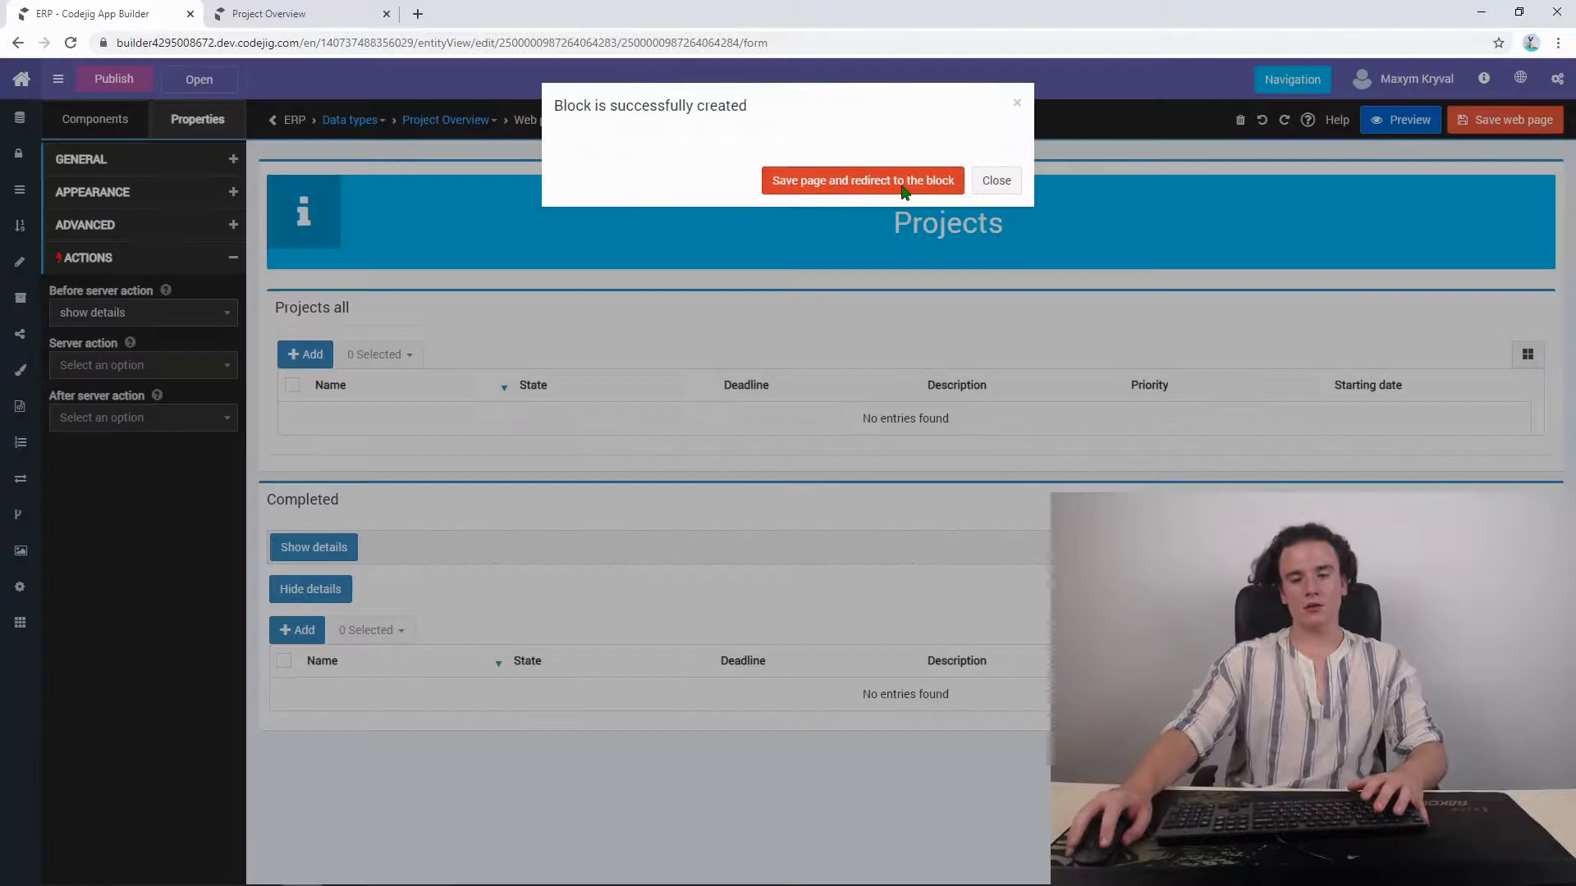
click(904, 182)
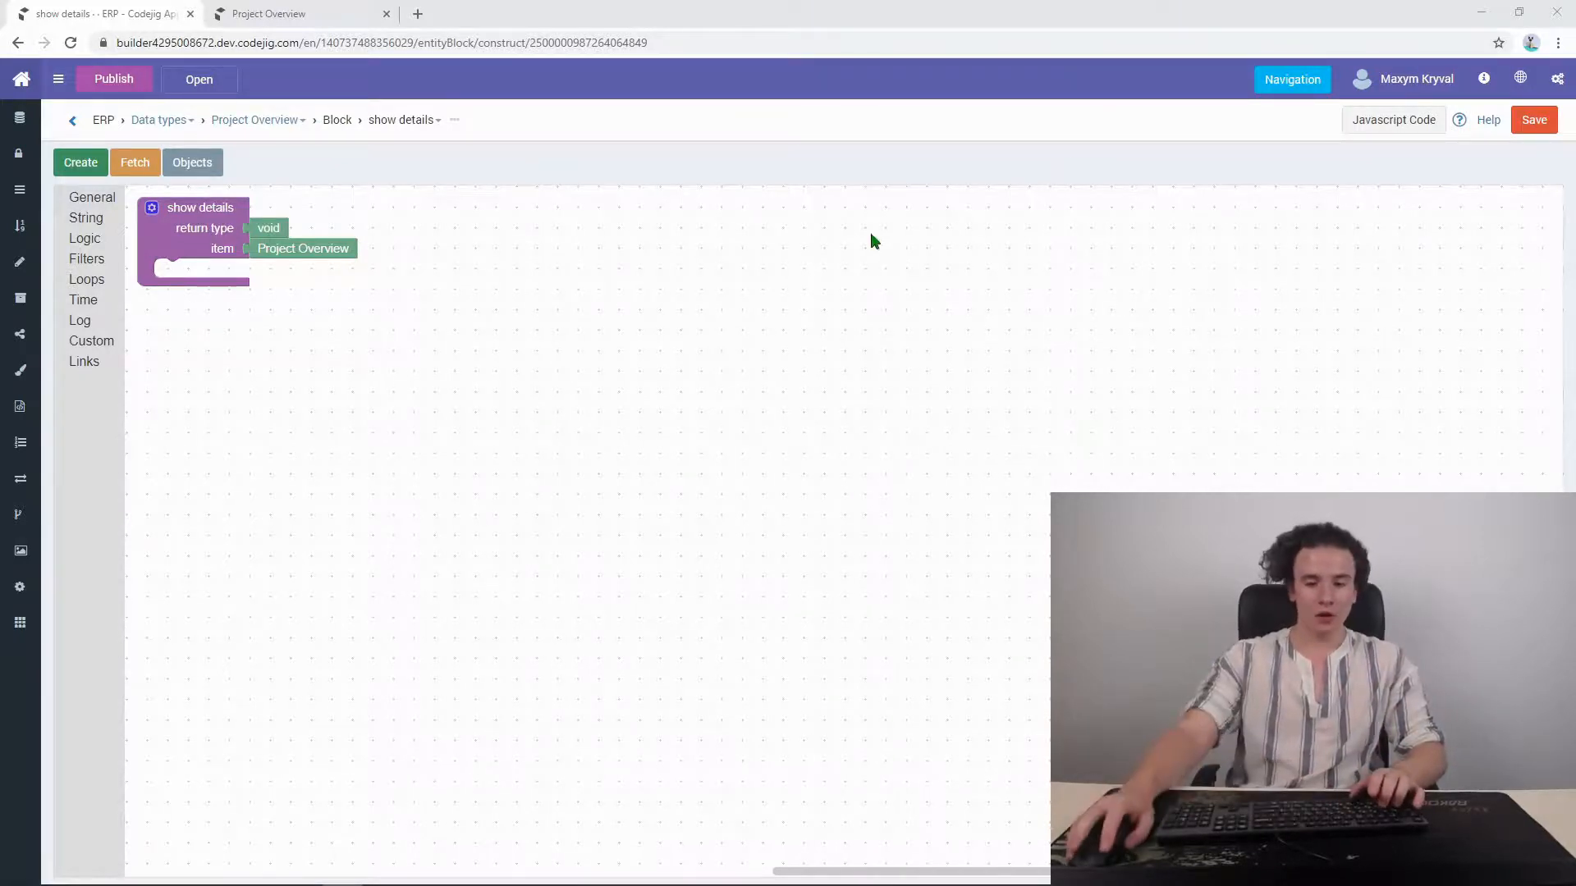
Step: Insert the "show column" function with fieldName and tableId inputs into the body of the show details block
double_click(856, 349)
text(show)
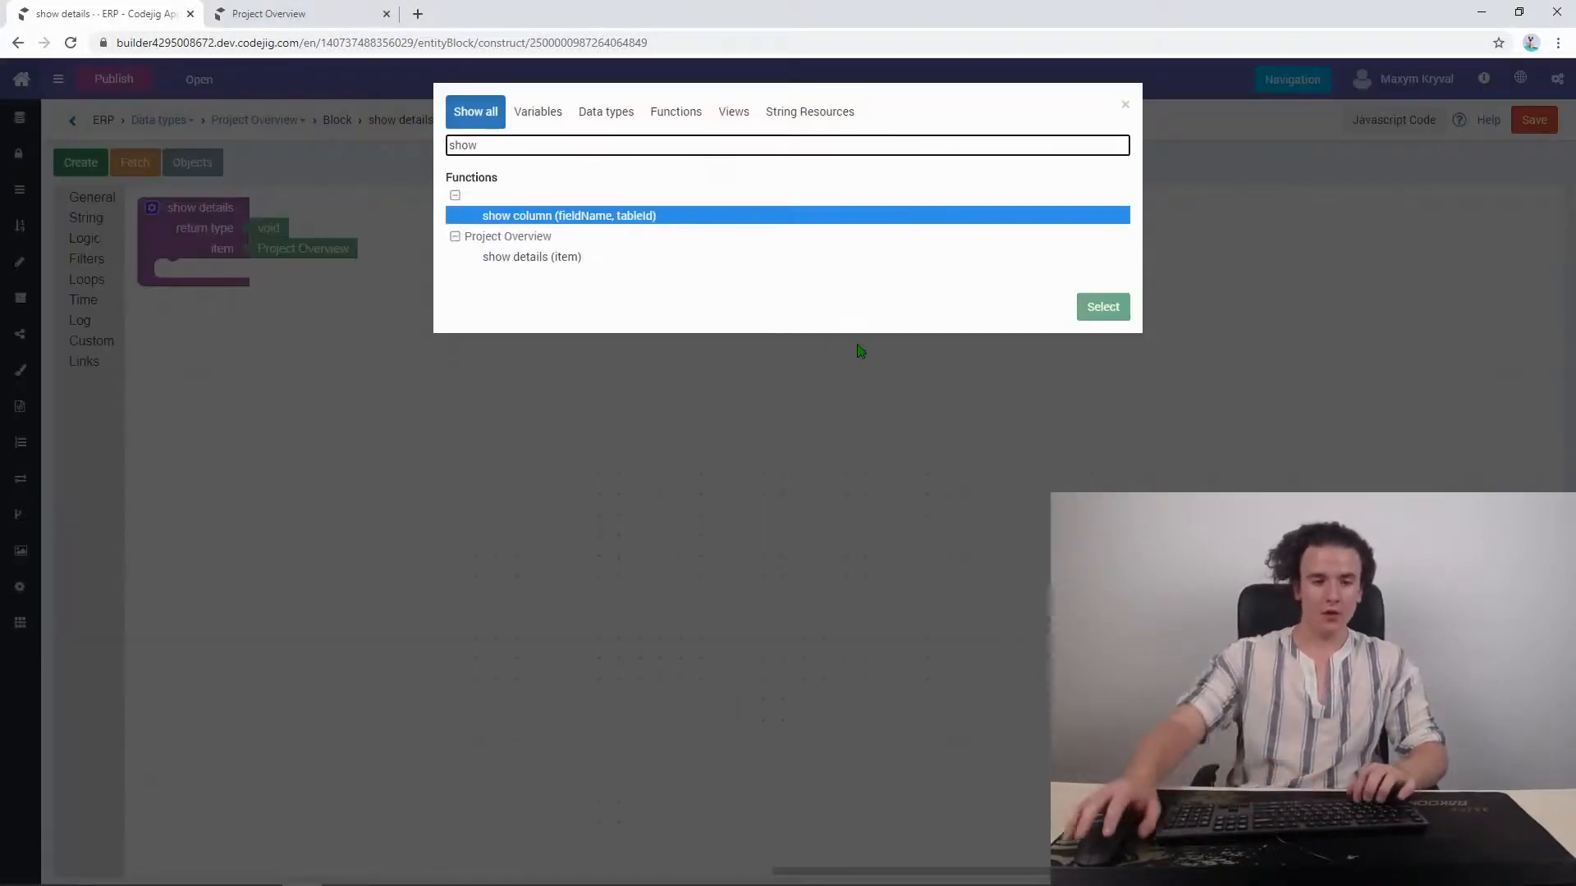
click(1105, 307)
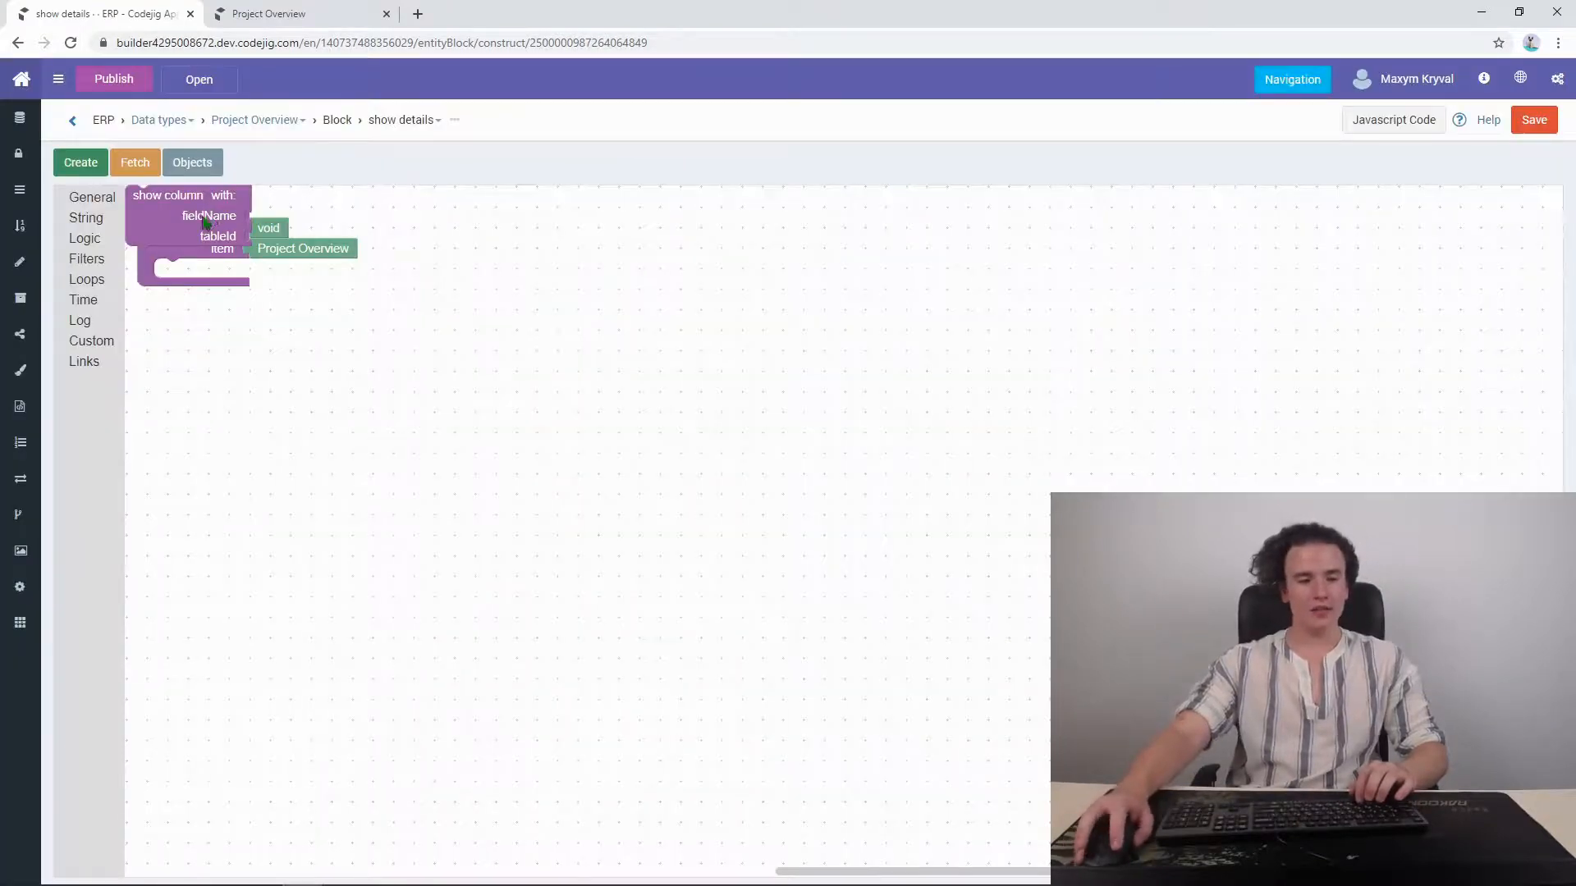
drag(205, 222, 235, 283)
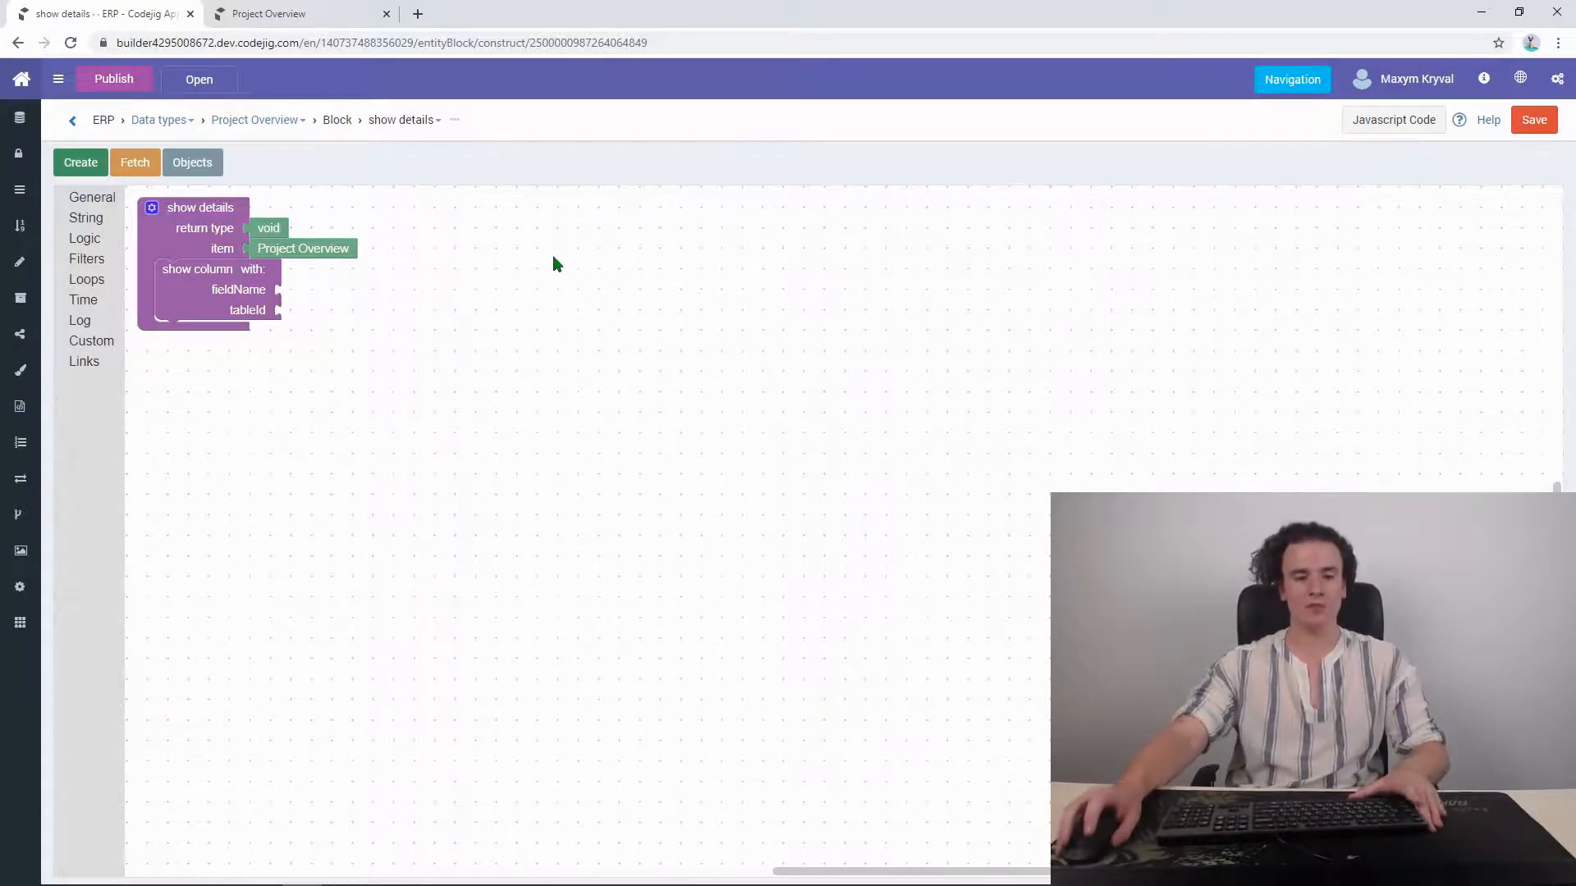
Step: Open the ERP data types list in a separate browser tab and open the Project data type
right_click(163, 122)
click(215, 136)
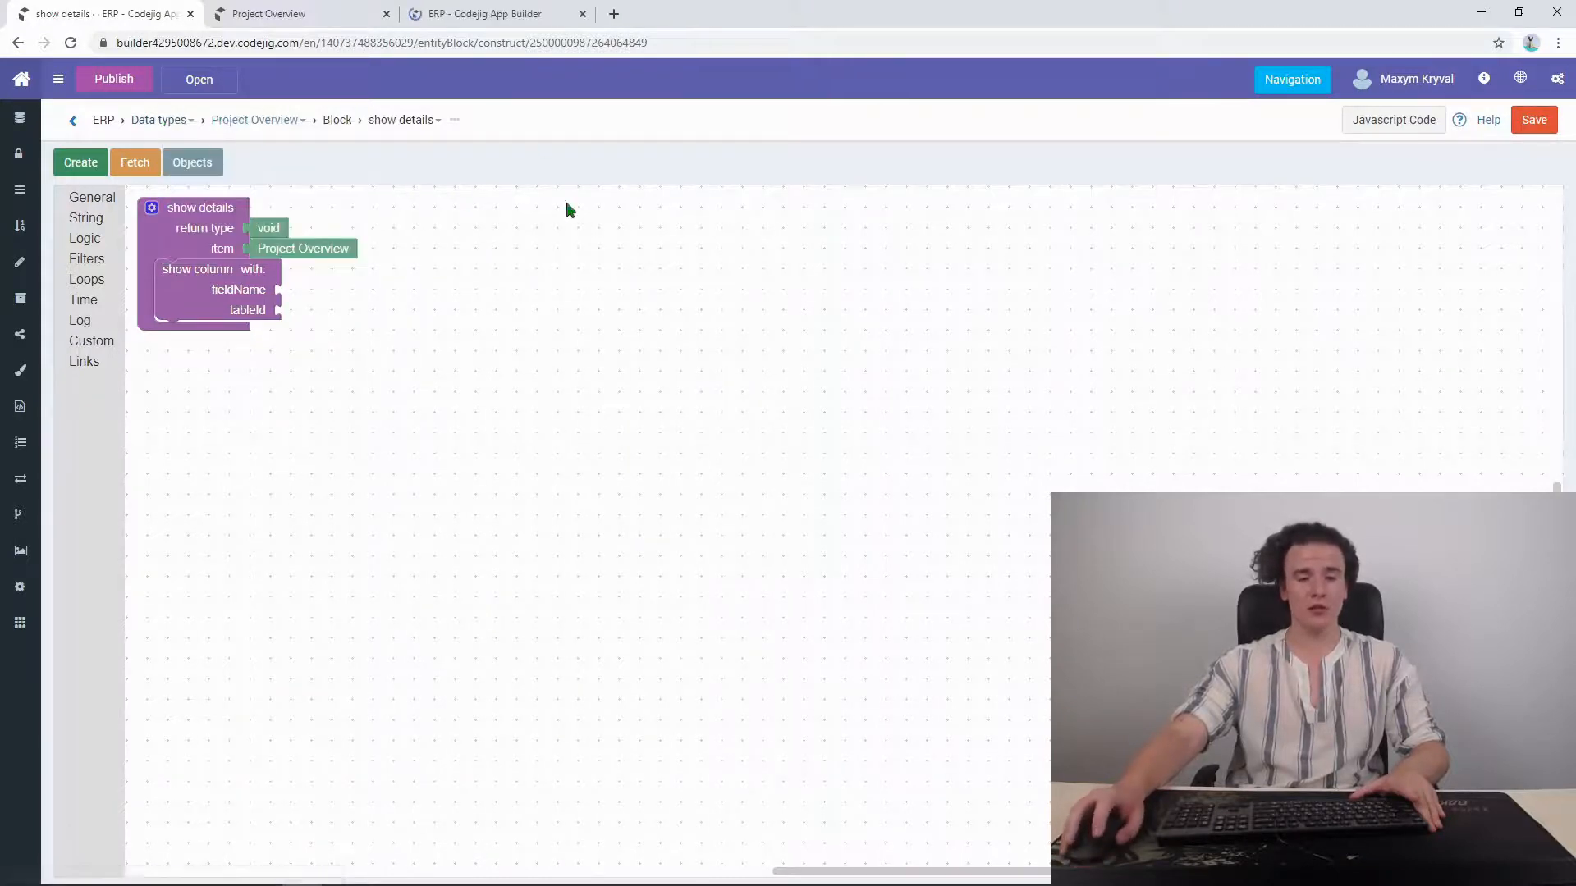
click(490, 11)
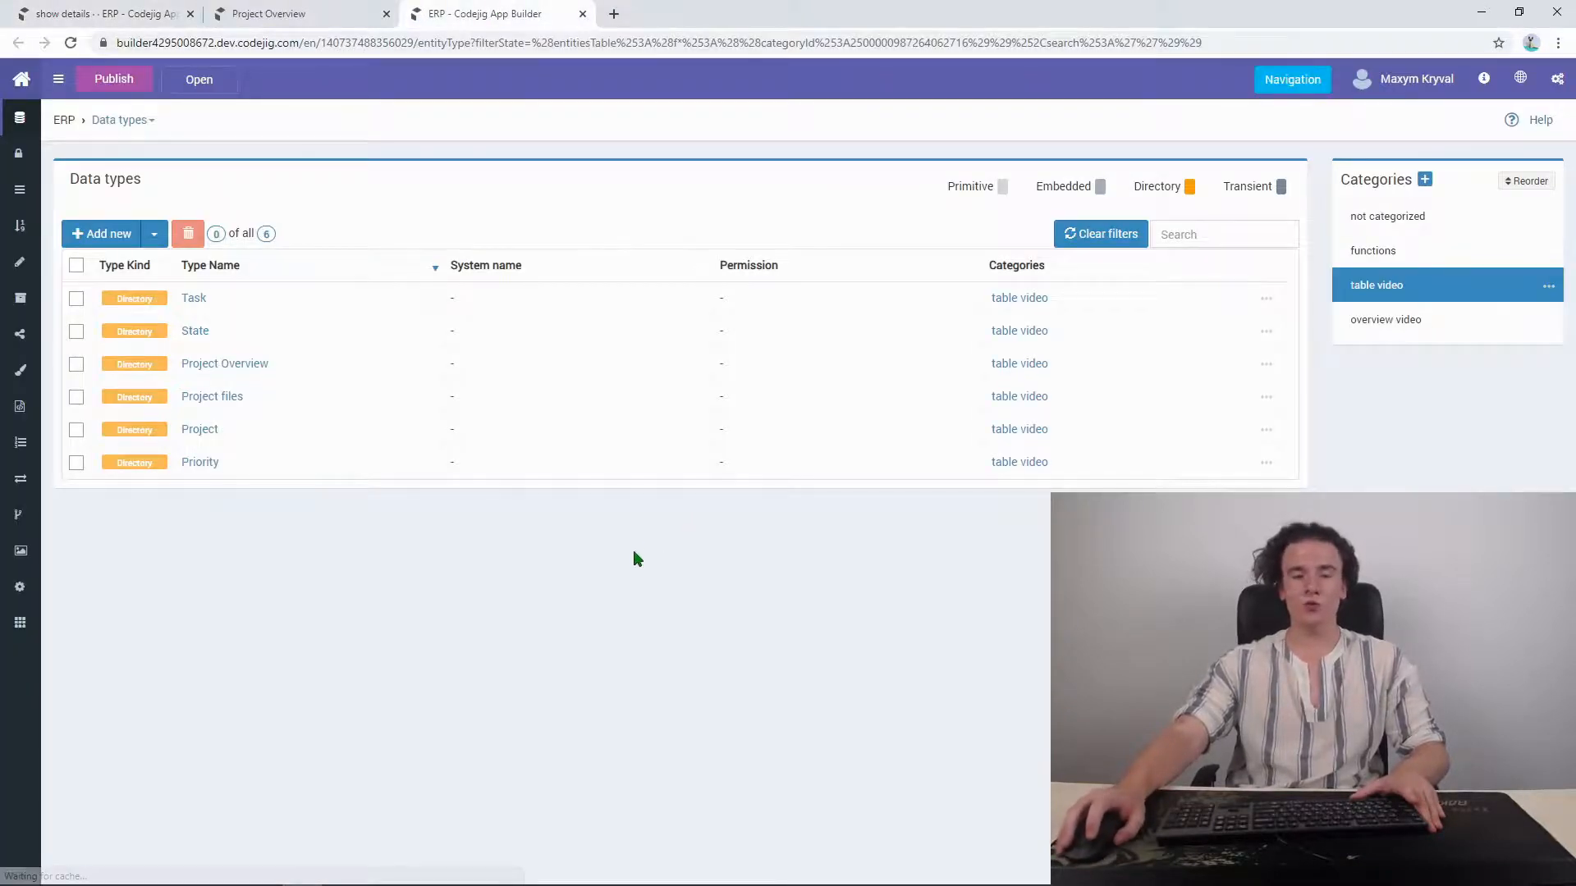
click(202, 431)
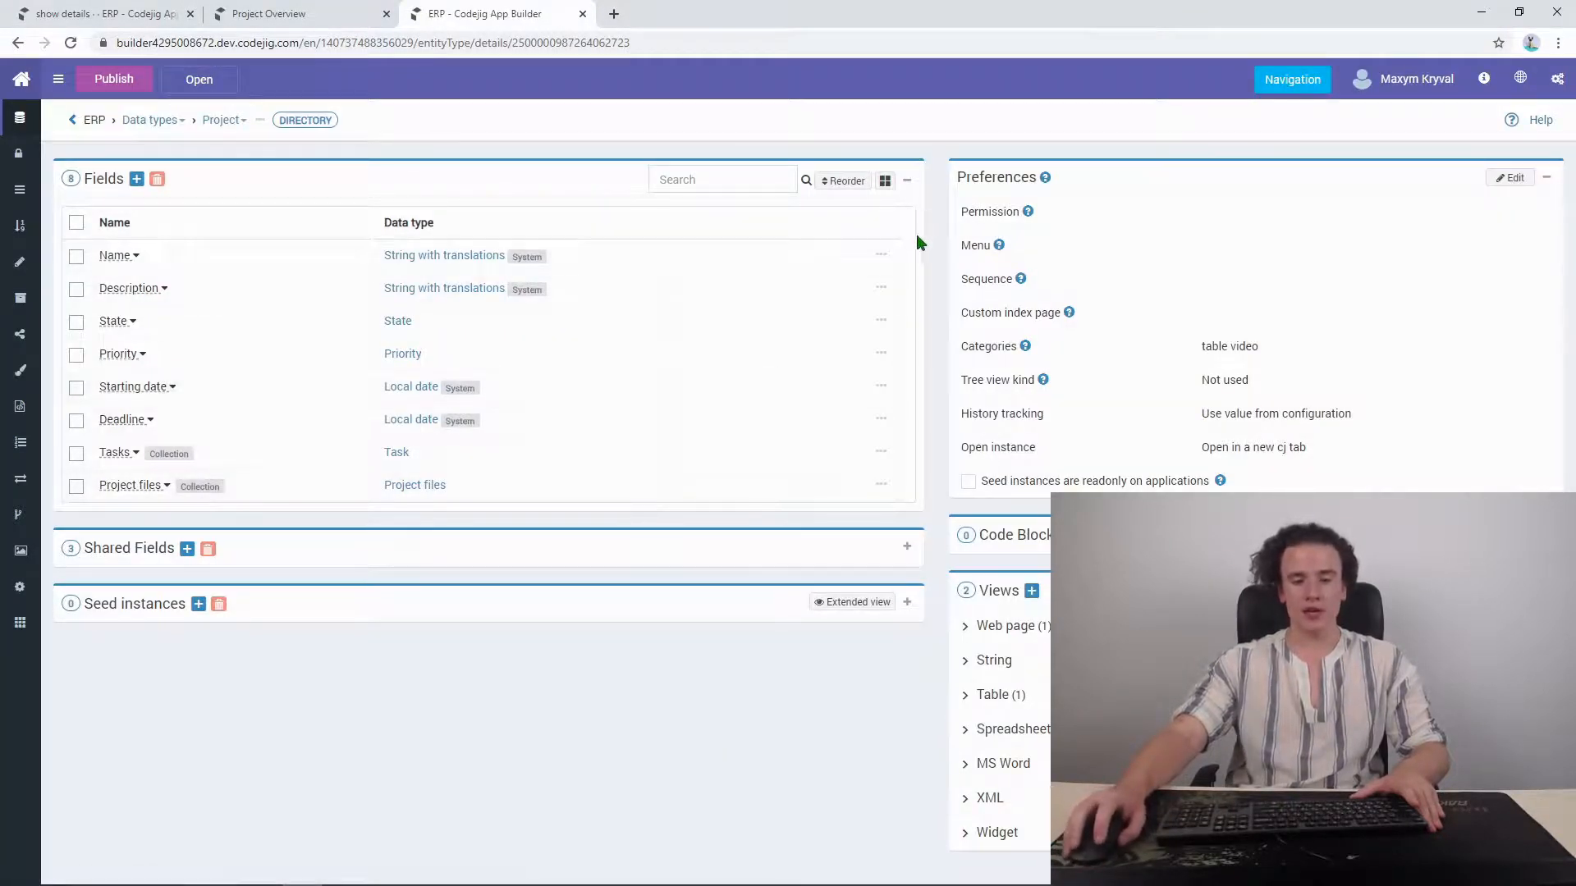
Step: Set the system name of the Project data type's Name field to "name"
click(881, 255)
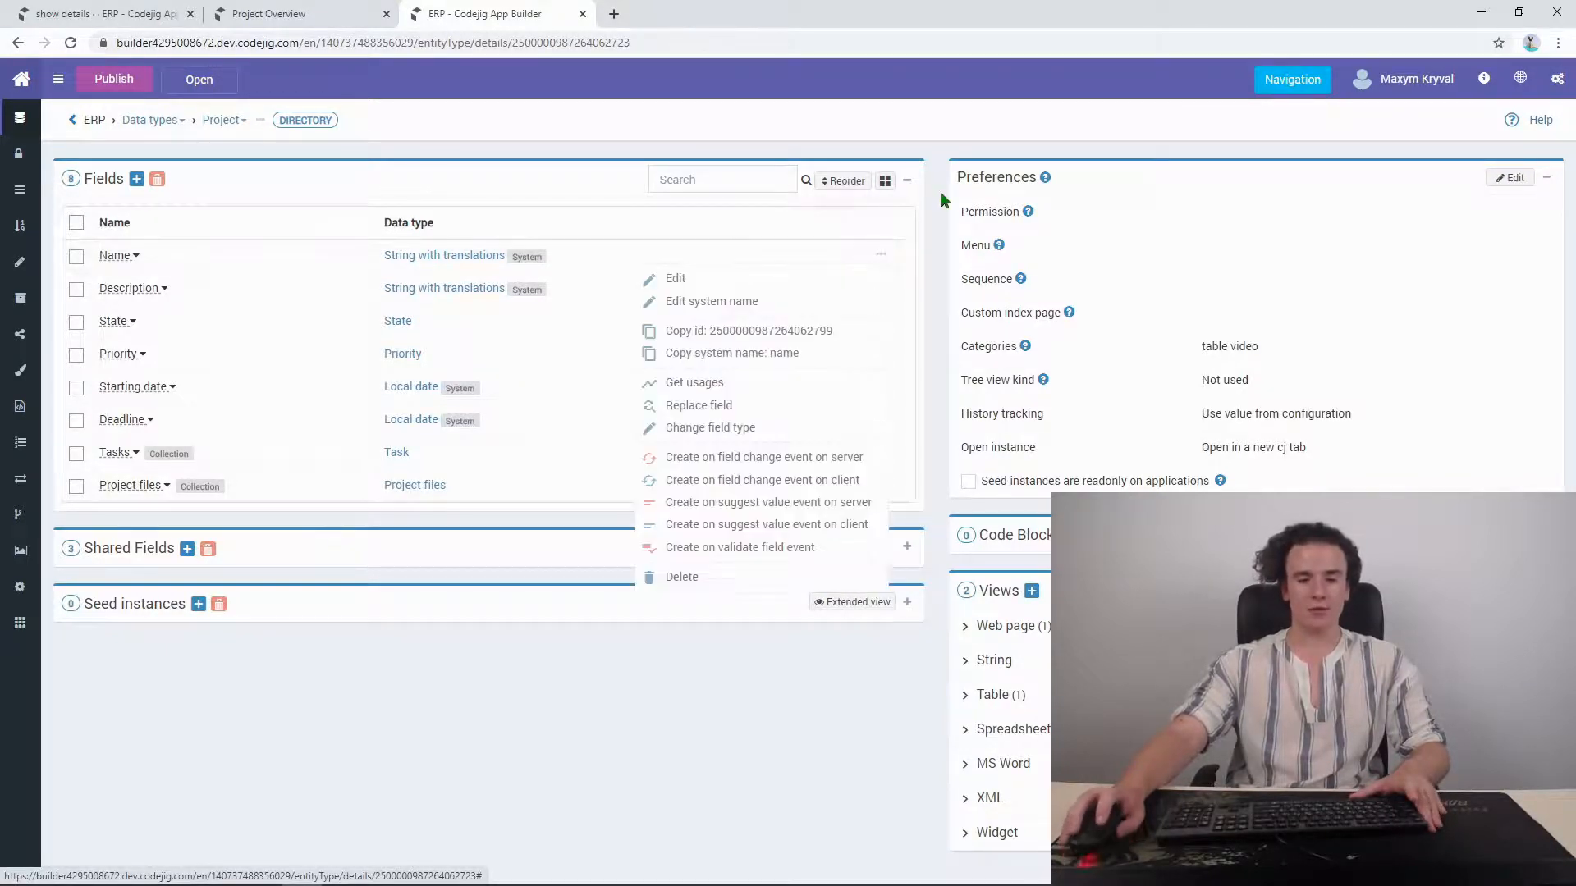
click(756, 304)
click(646, 174)
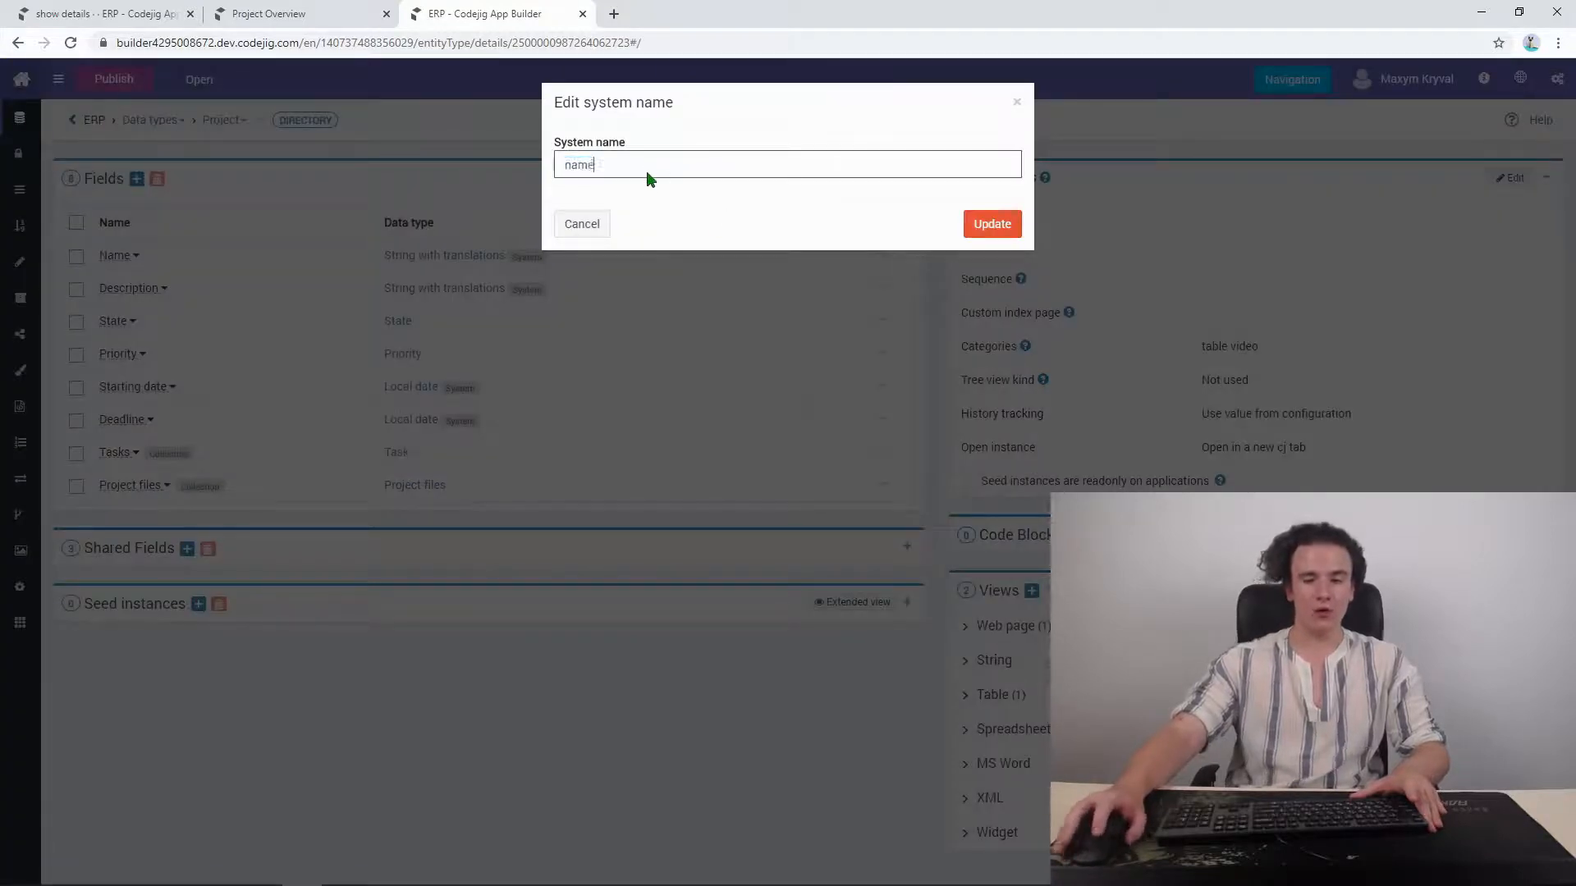
key(BackSpace)
key(BackSpace)
key(BackSpace)
key(BackSpace)
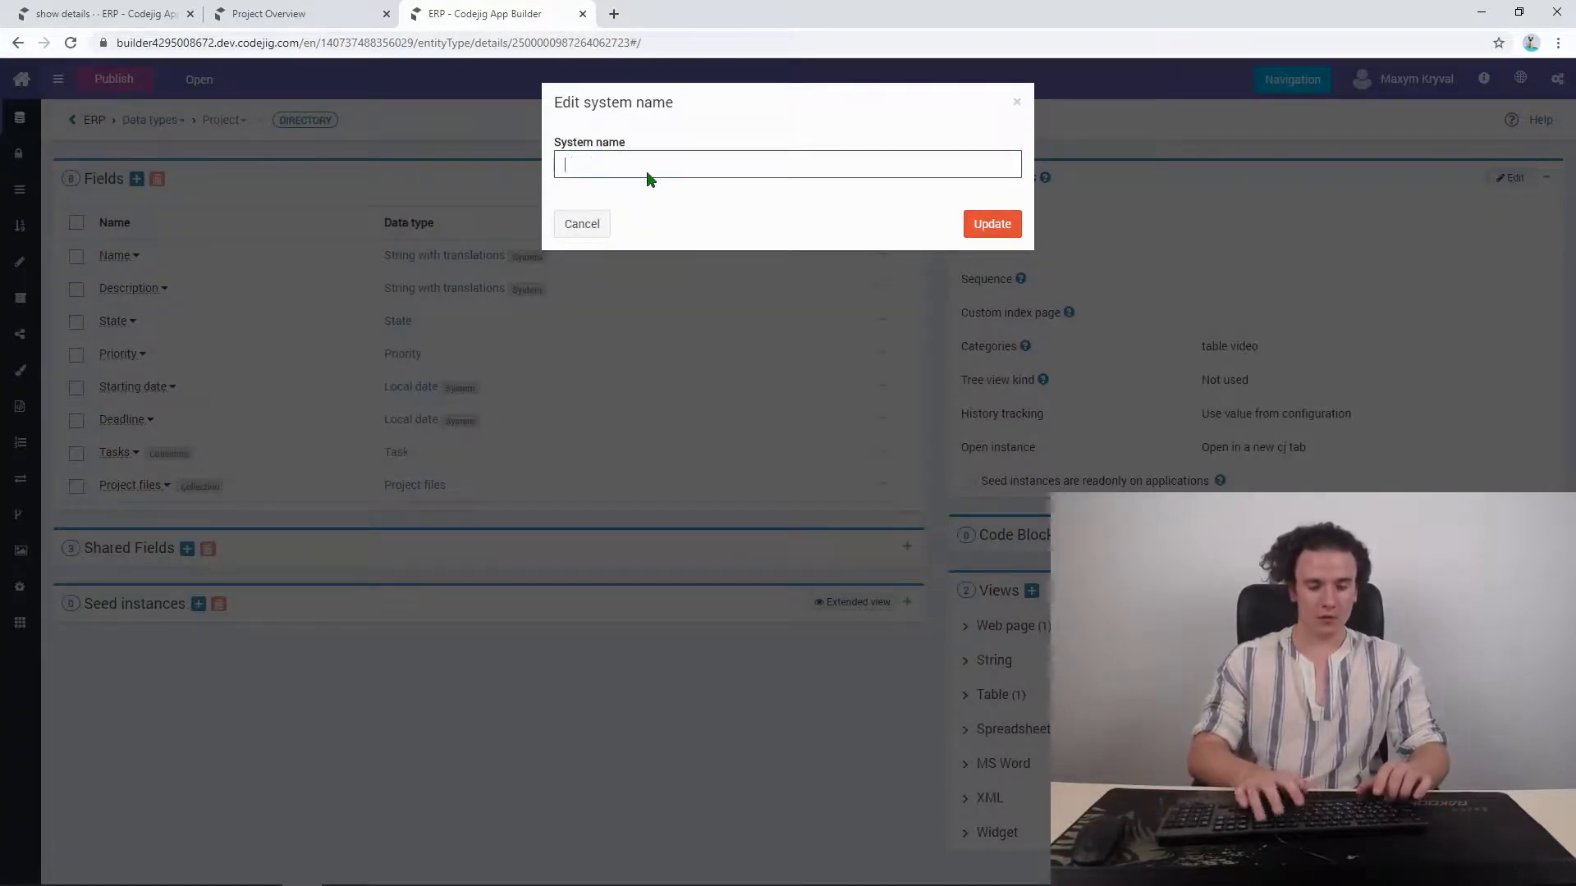
text(name)
click(991, 223)
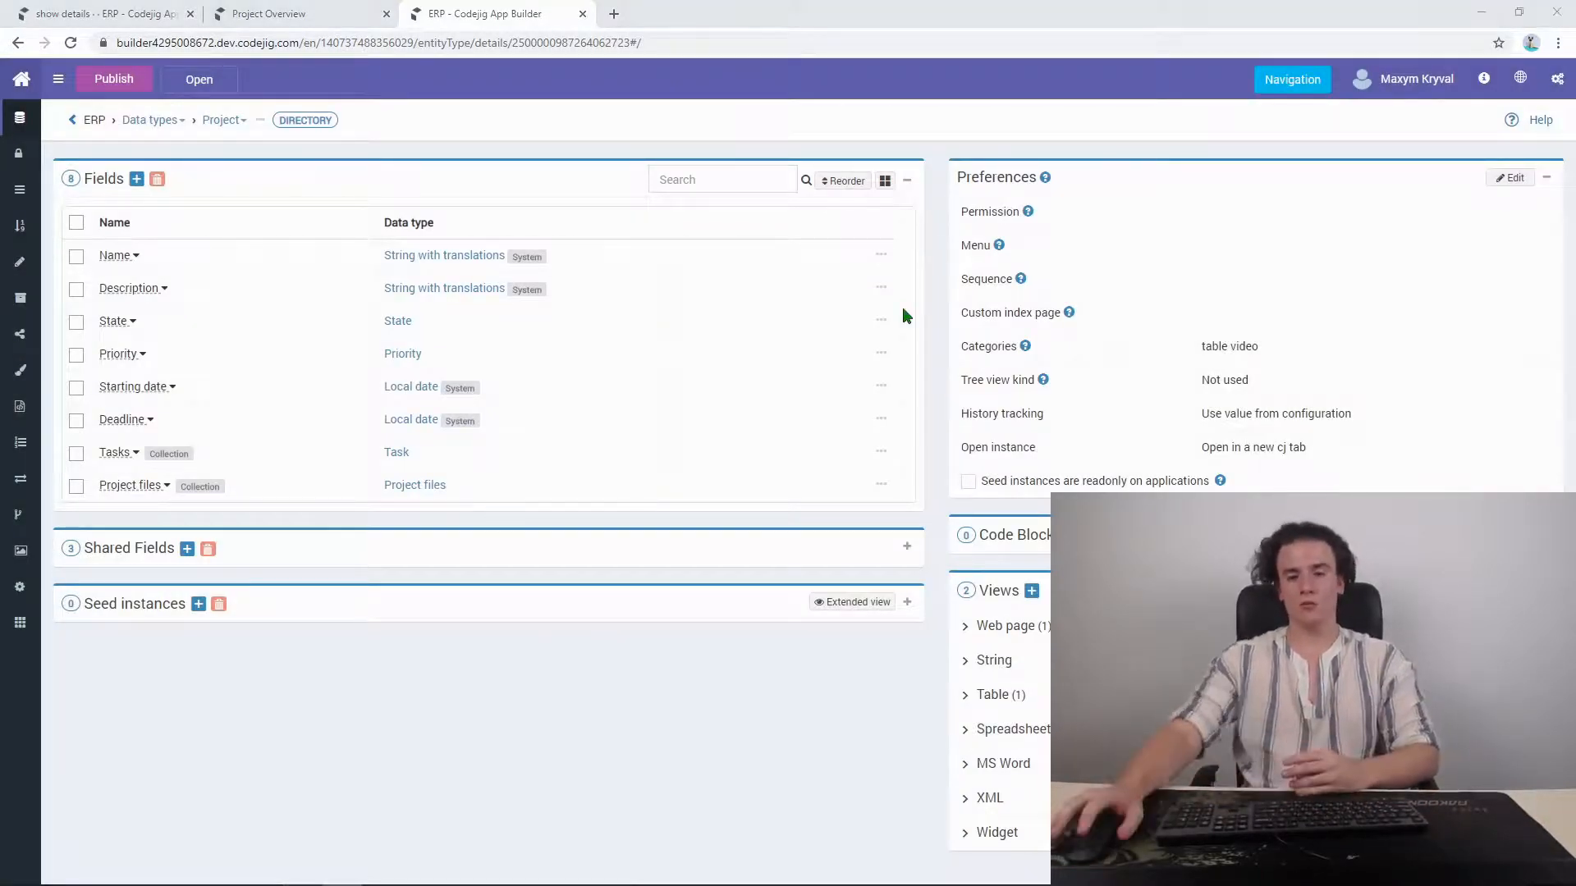
Step: Display the System name column in the Project fields list to review the system names, then hide it again
click(885, 184)
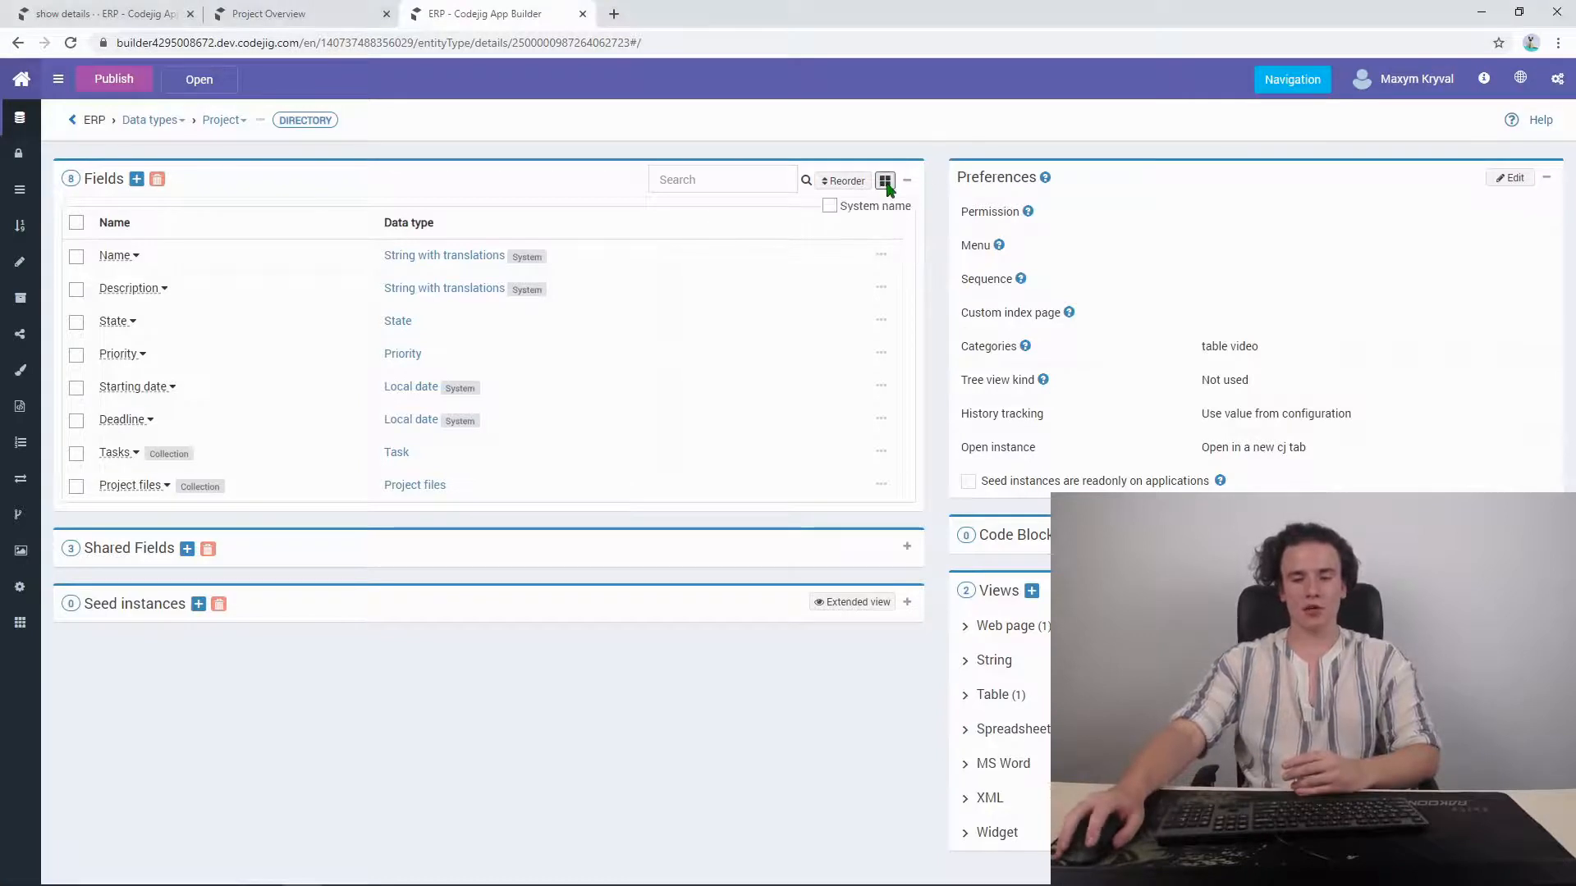
click(832, 206)
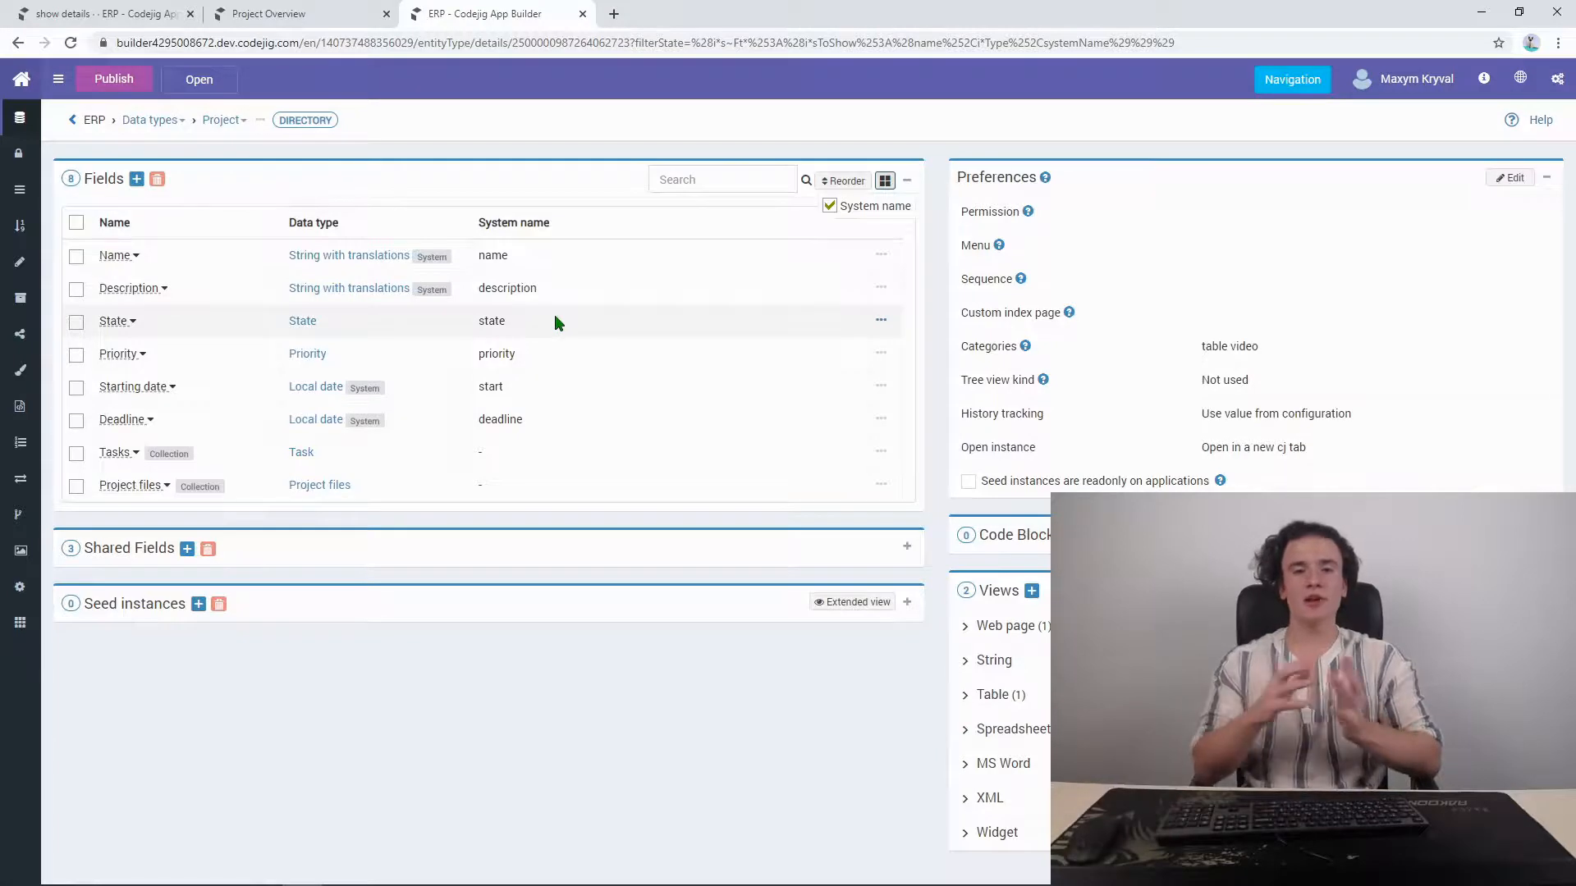
click(830, 206)
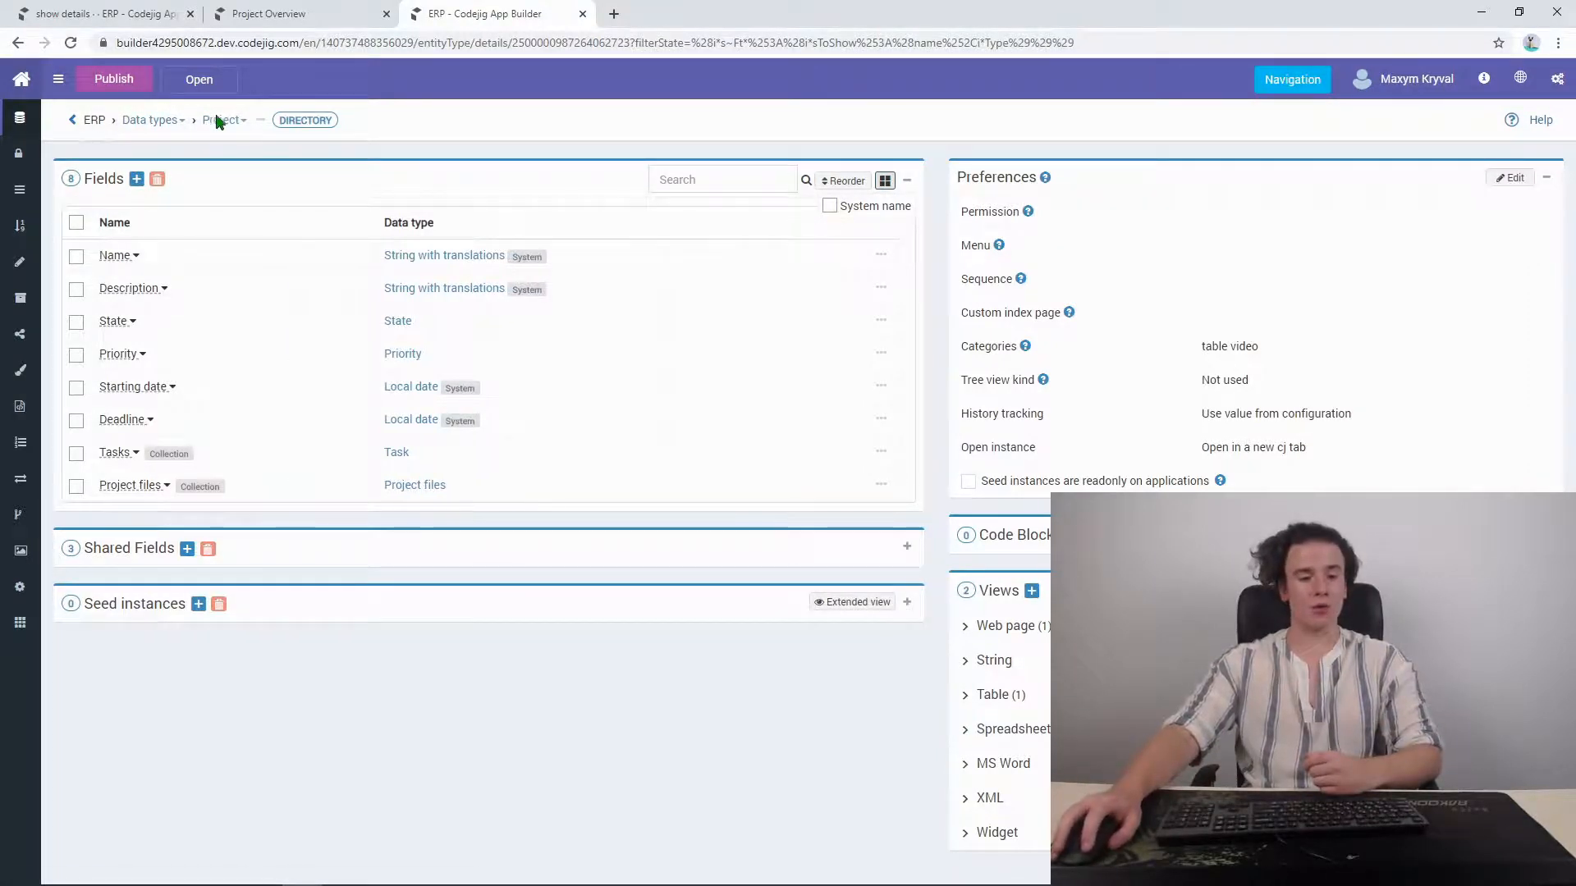
Step: Open the Project Overview data type and copy the ID of its Completed collection field
click(158, 122)
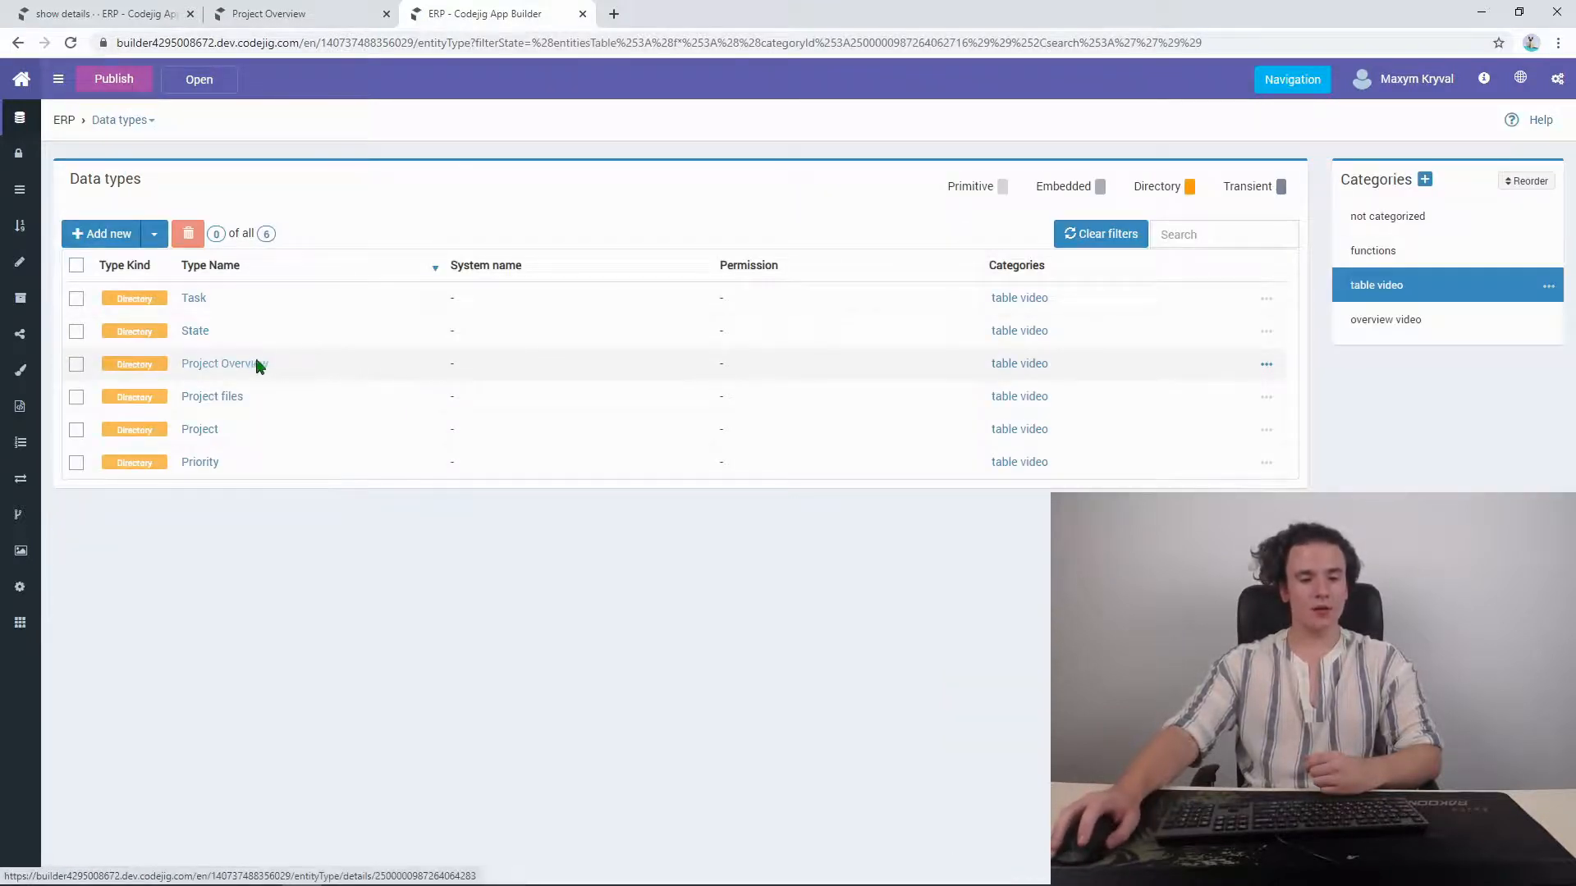
click(264, 363)
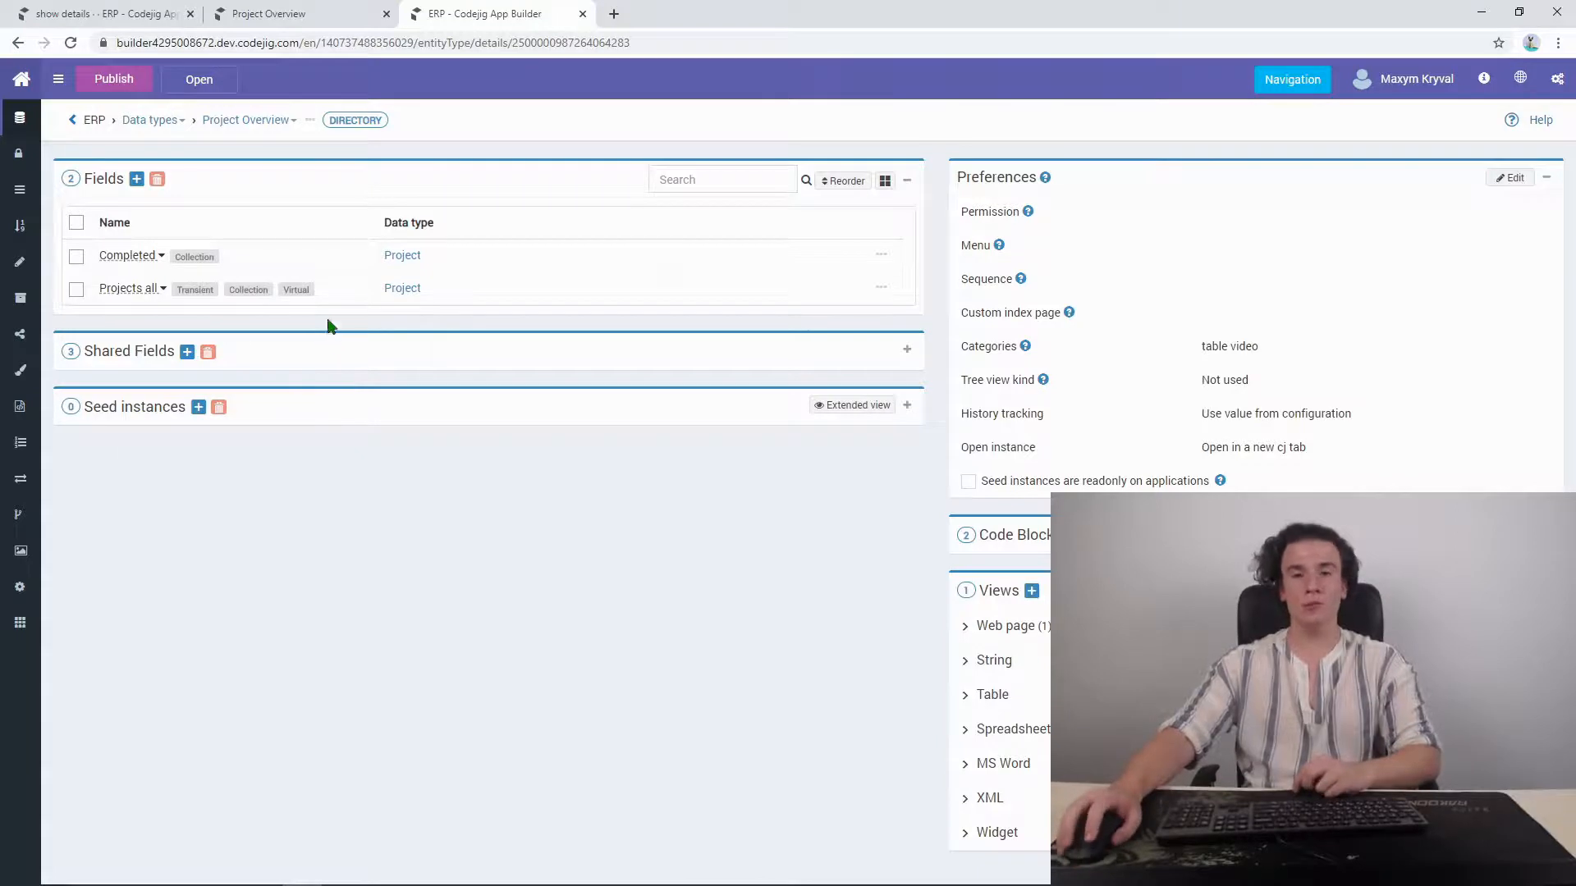
click(881, 257)
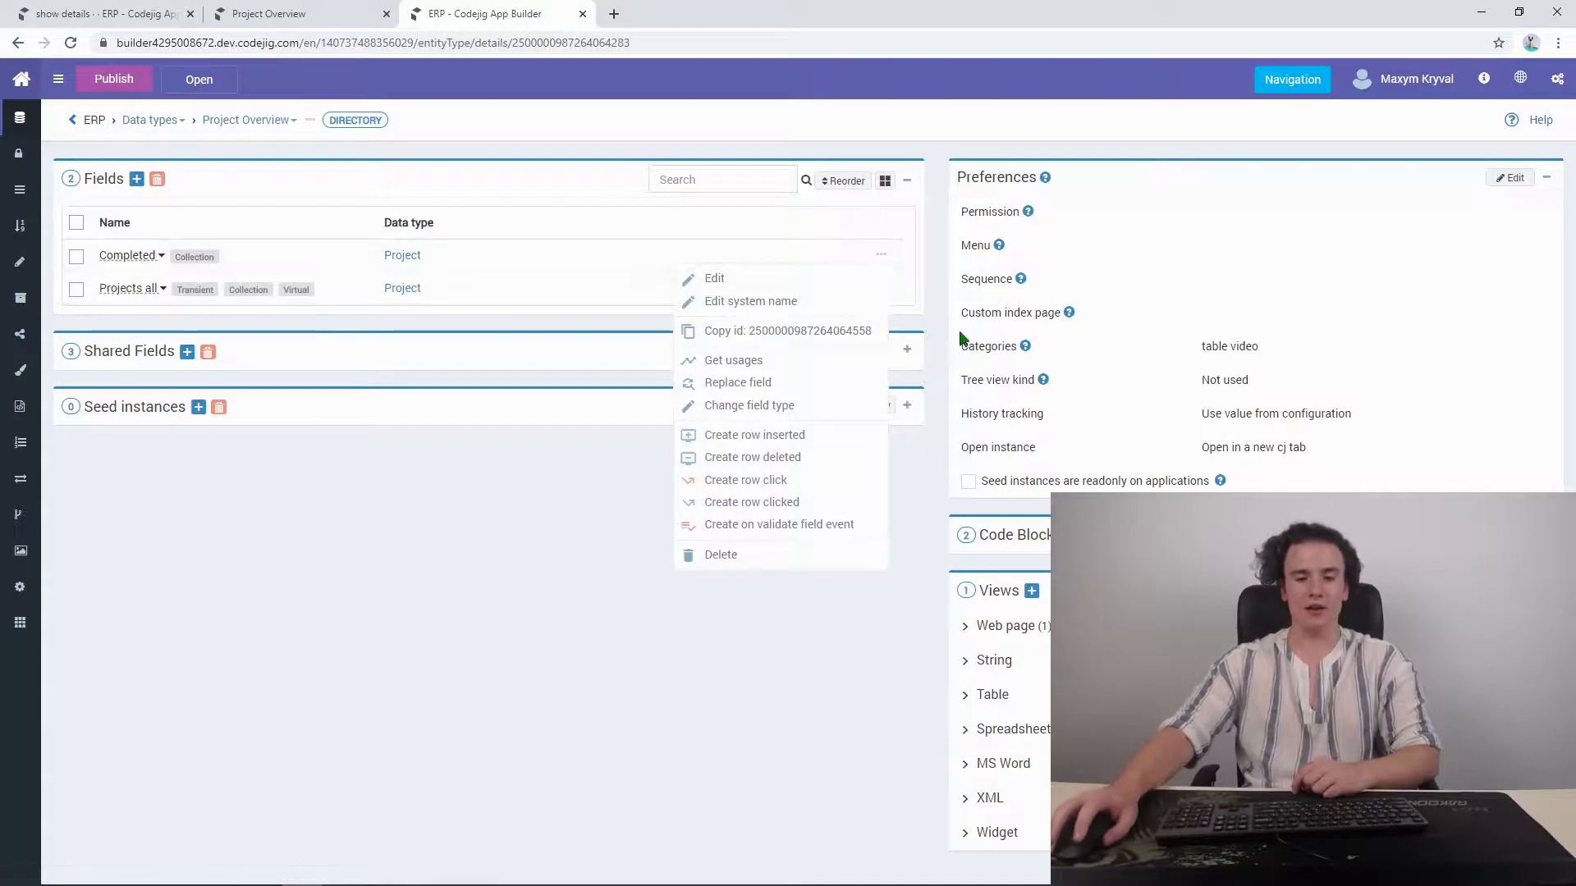
click(790, 338)
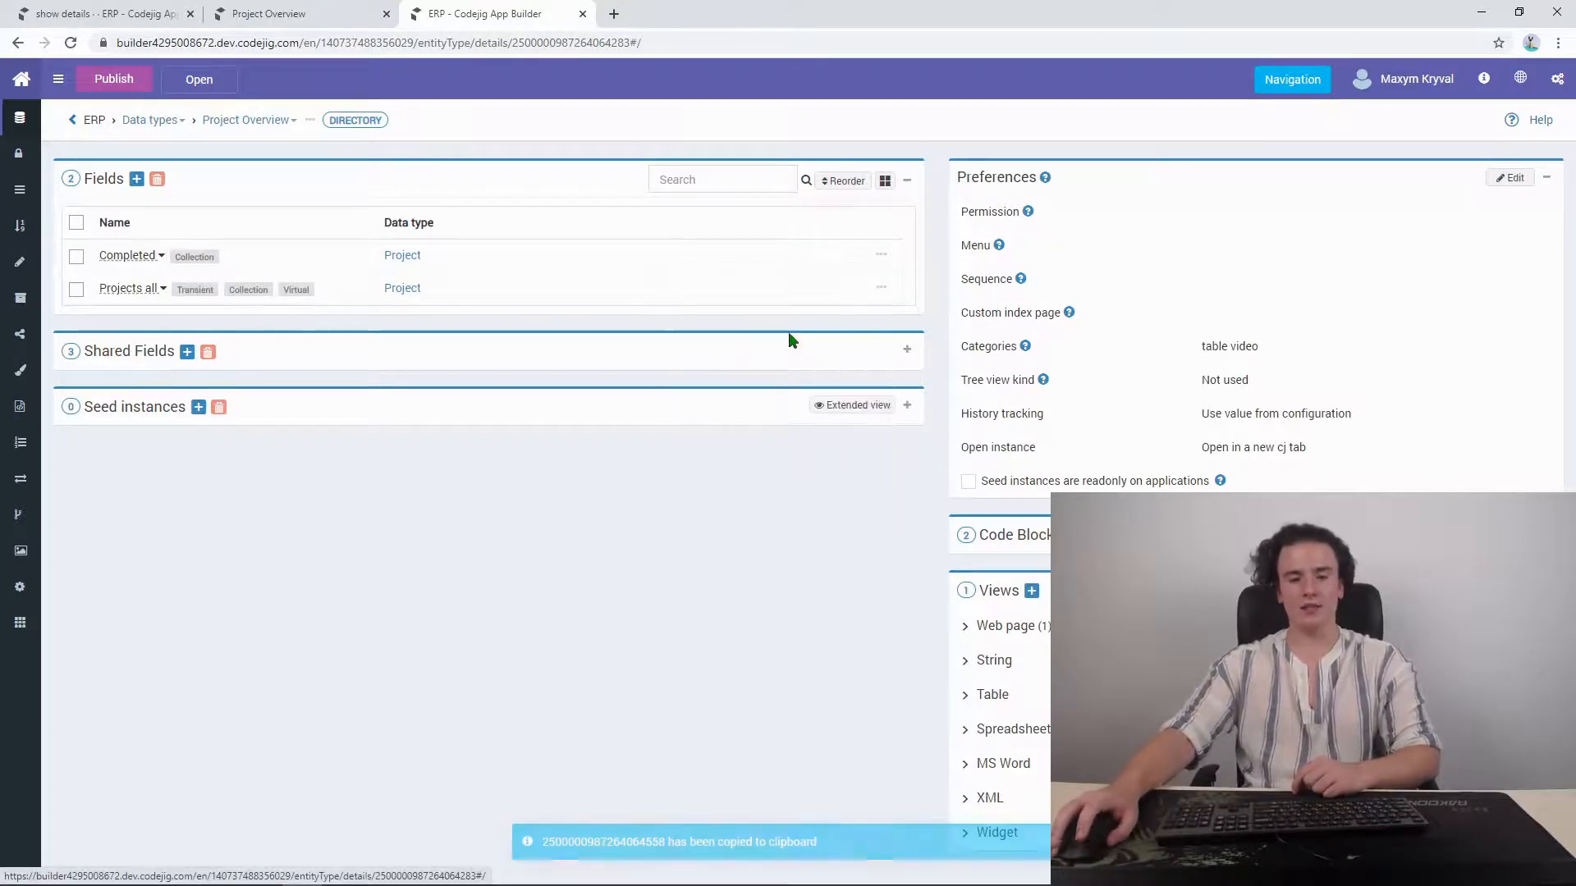
Step: Return to the show details block and attach empty text blocks to the tableId and fieldName inputs of show column
click(147, 8)
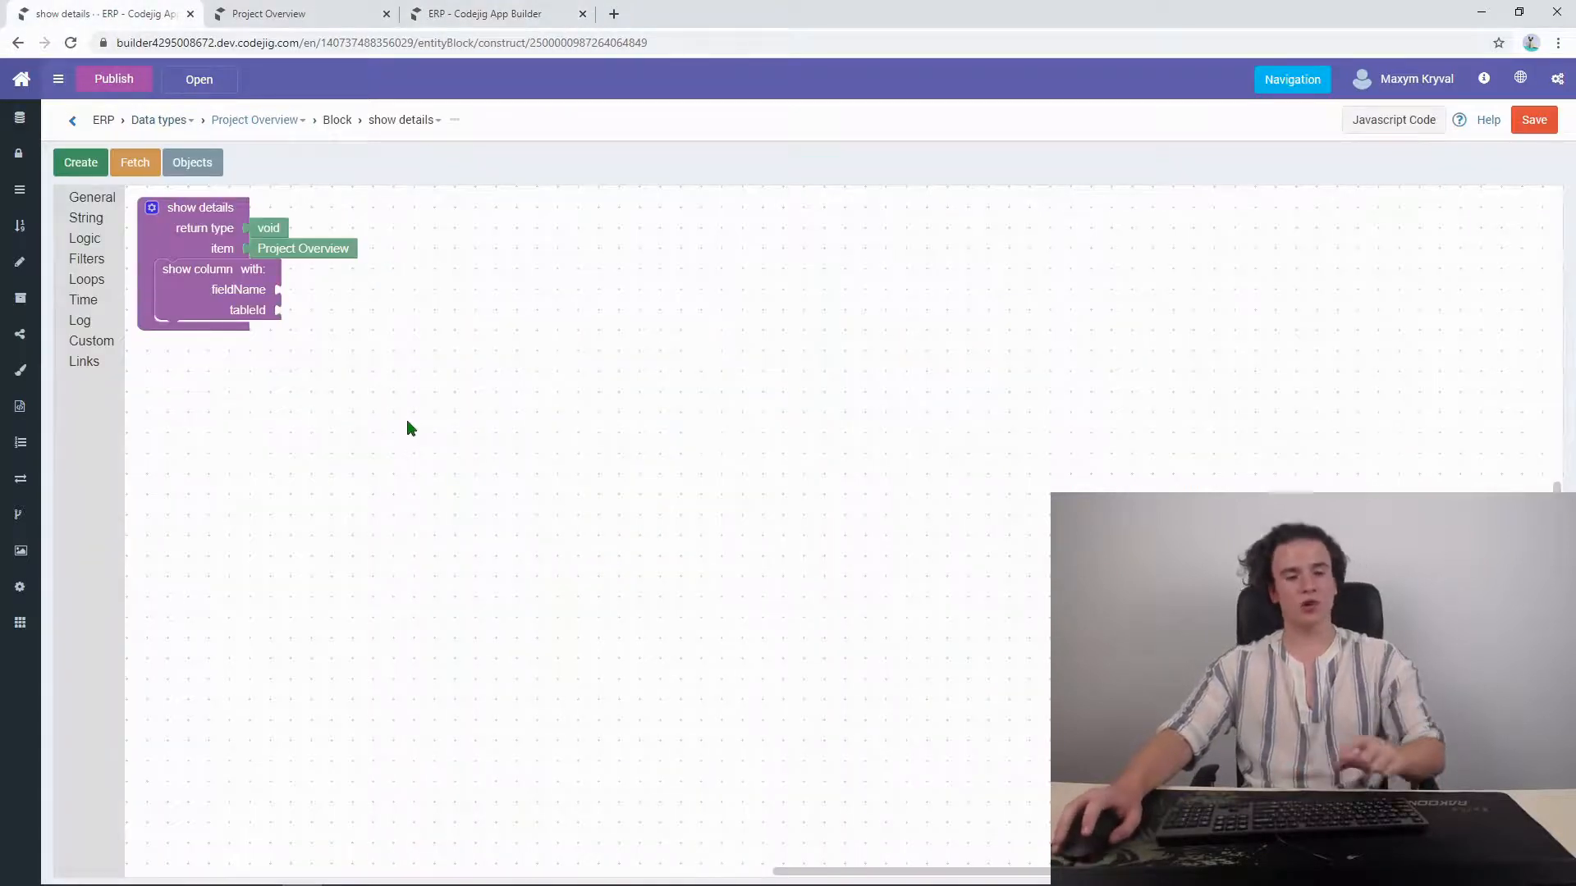
click(85, 218)
drag(156, 215, 301, 322)
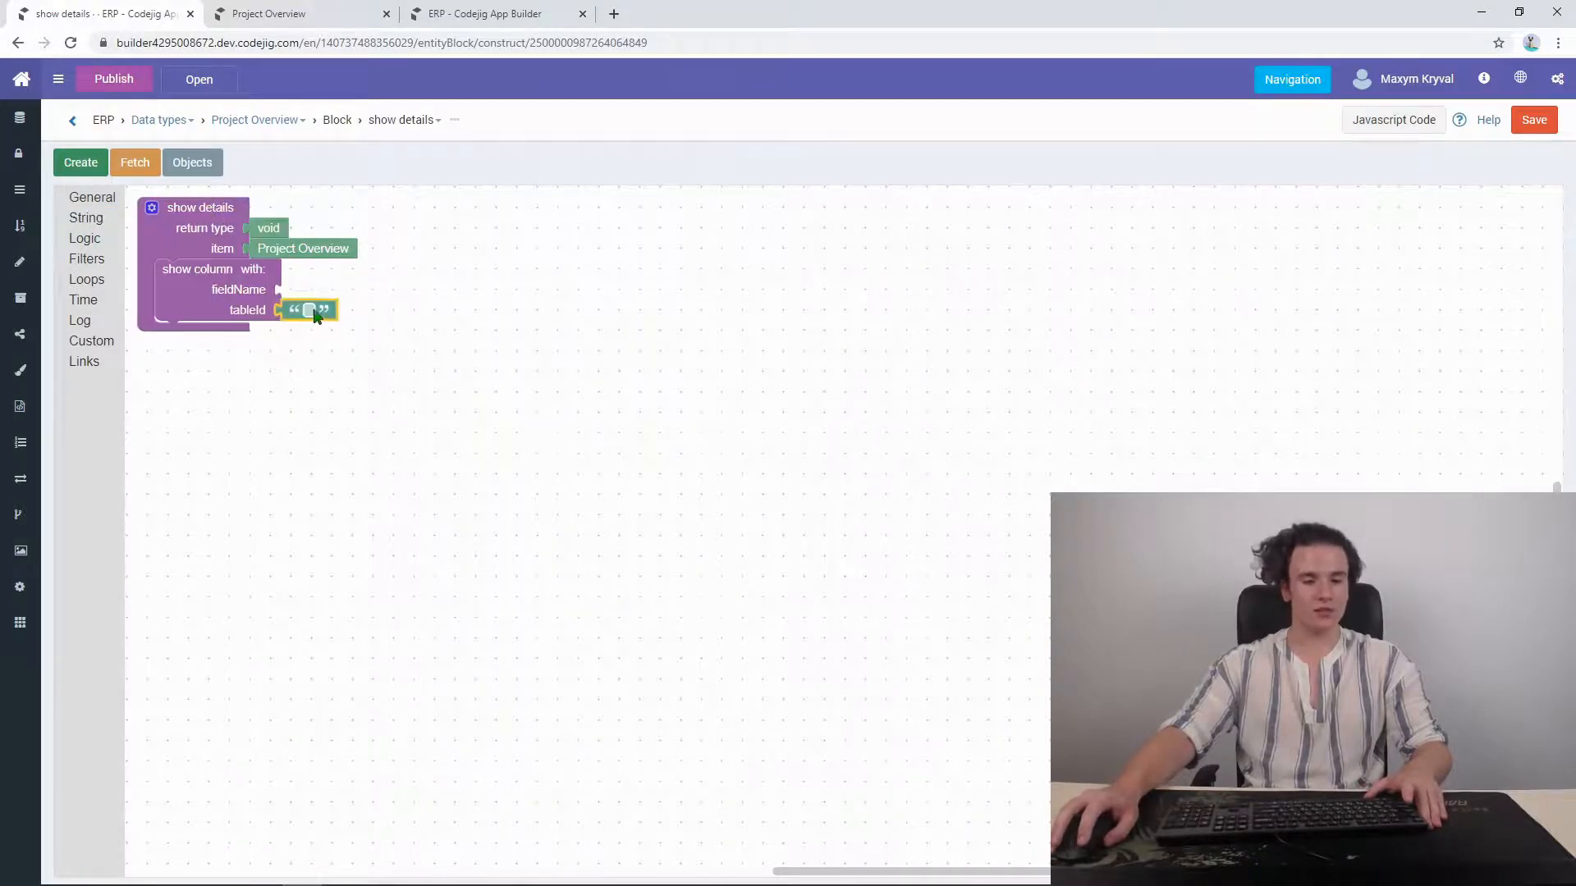
right_click(319, 311)
click(353, 324)
drag(345, 345, 336, 295)
Step: Paste the copied Completed collection ID as show column's tableId and set its fieldName to "description"
click(317, 318)
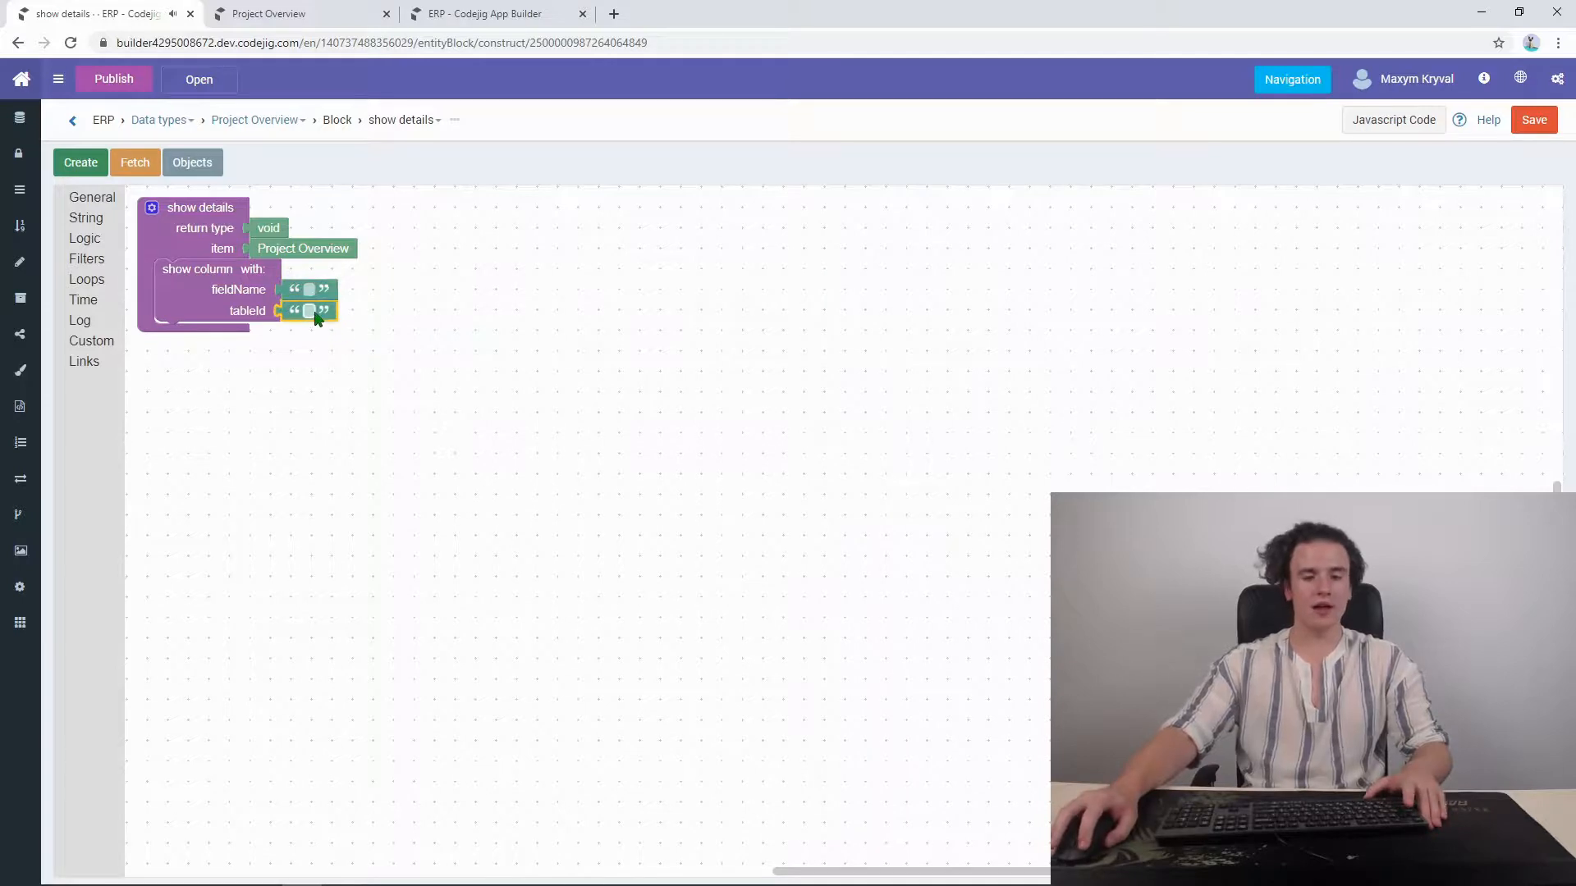
right_click(315, 319)
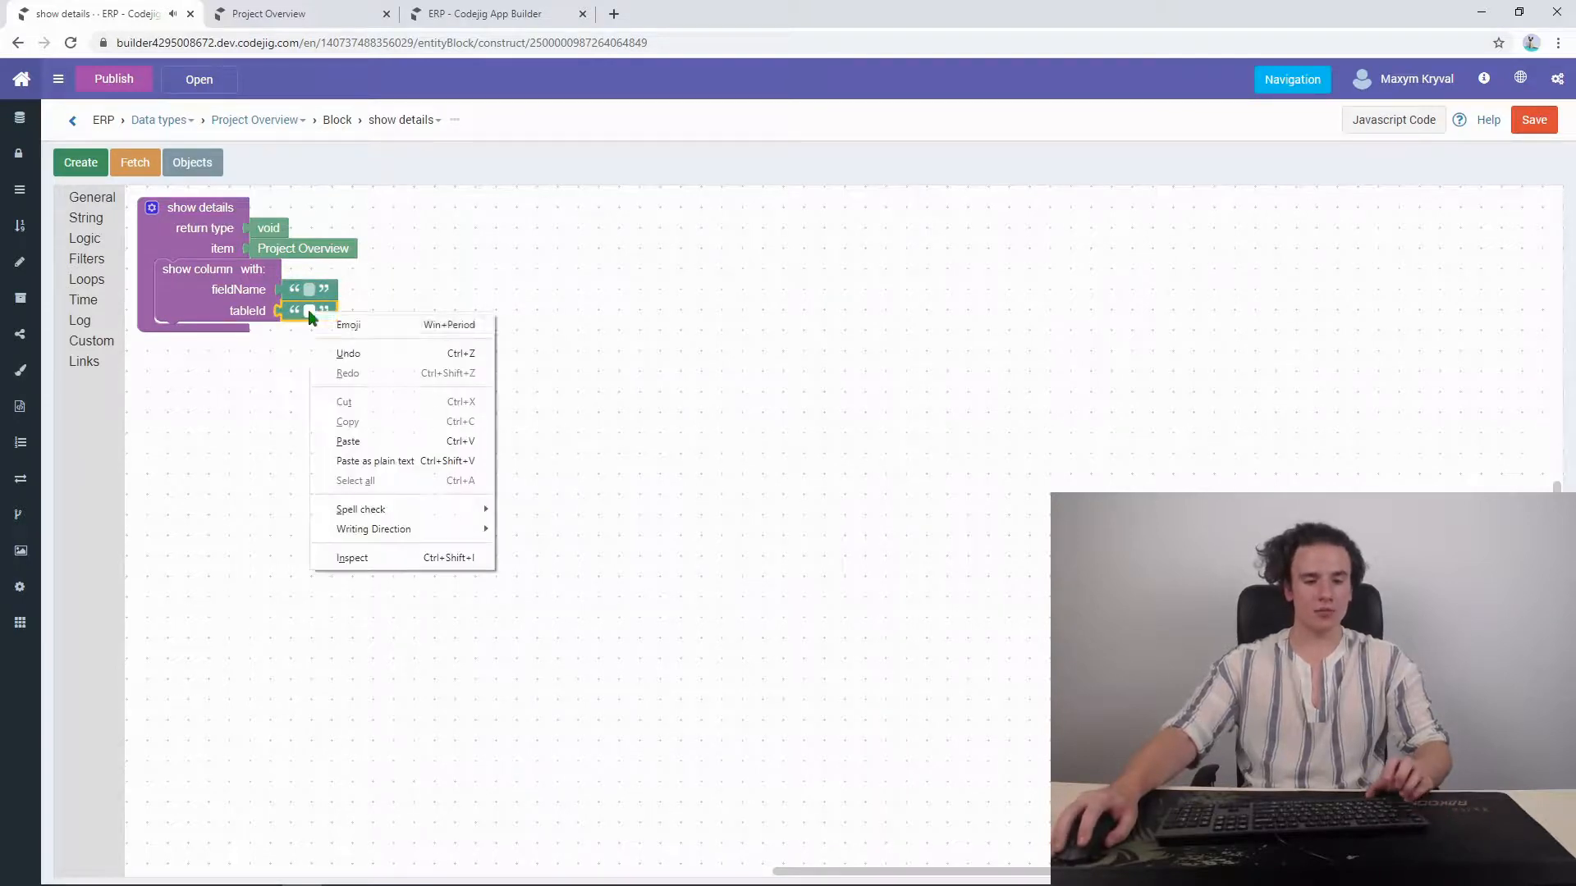
click(347, 444)
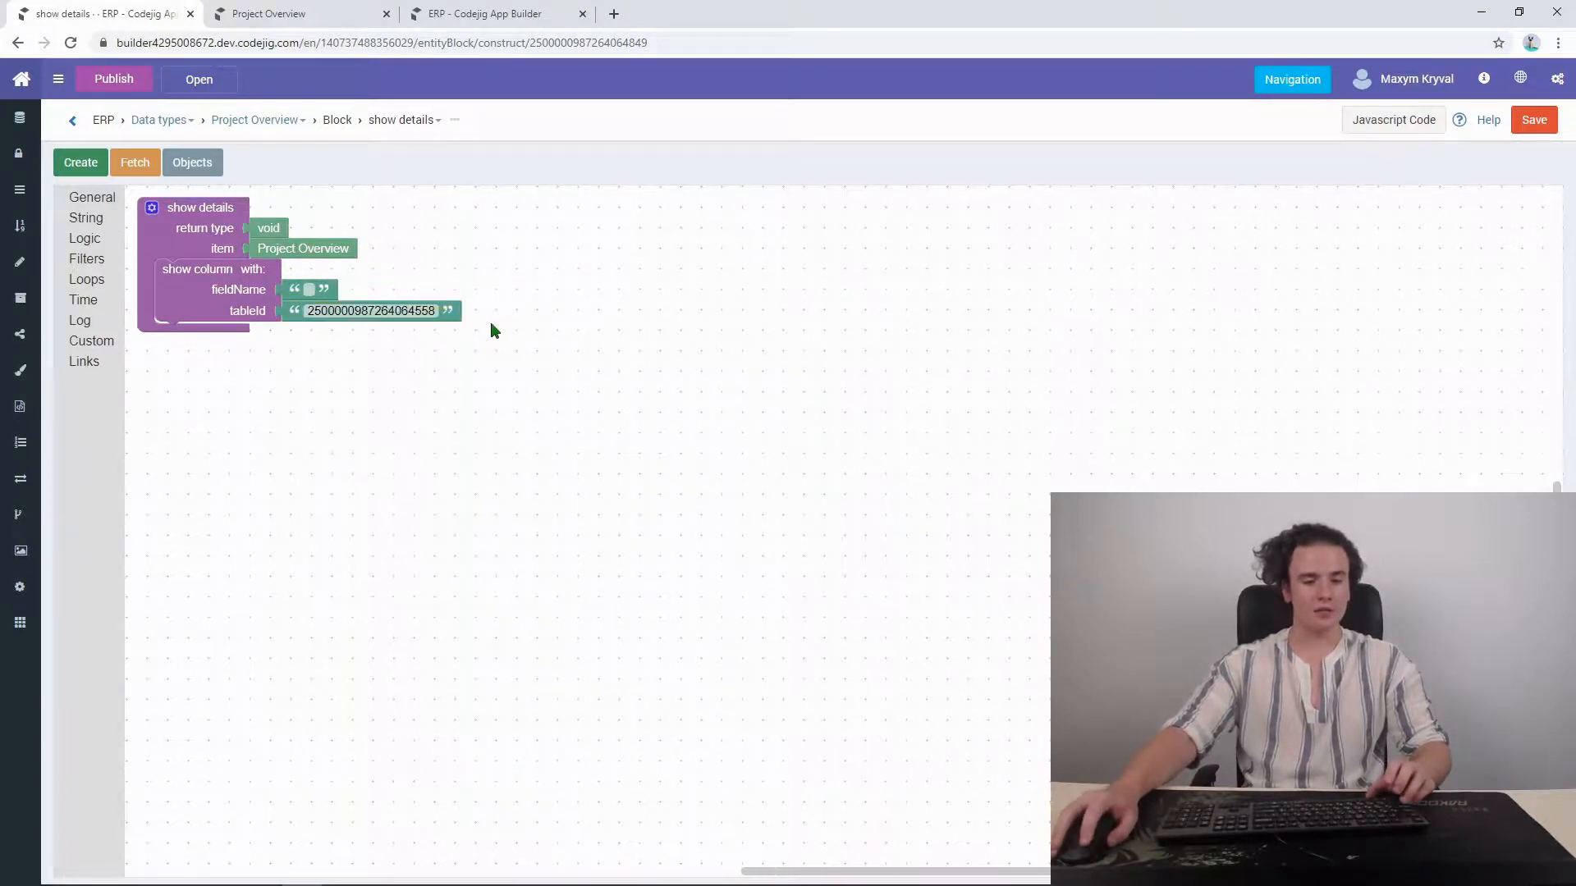
click(311, 294)
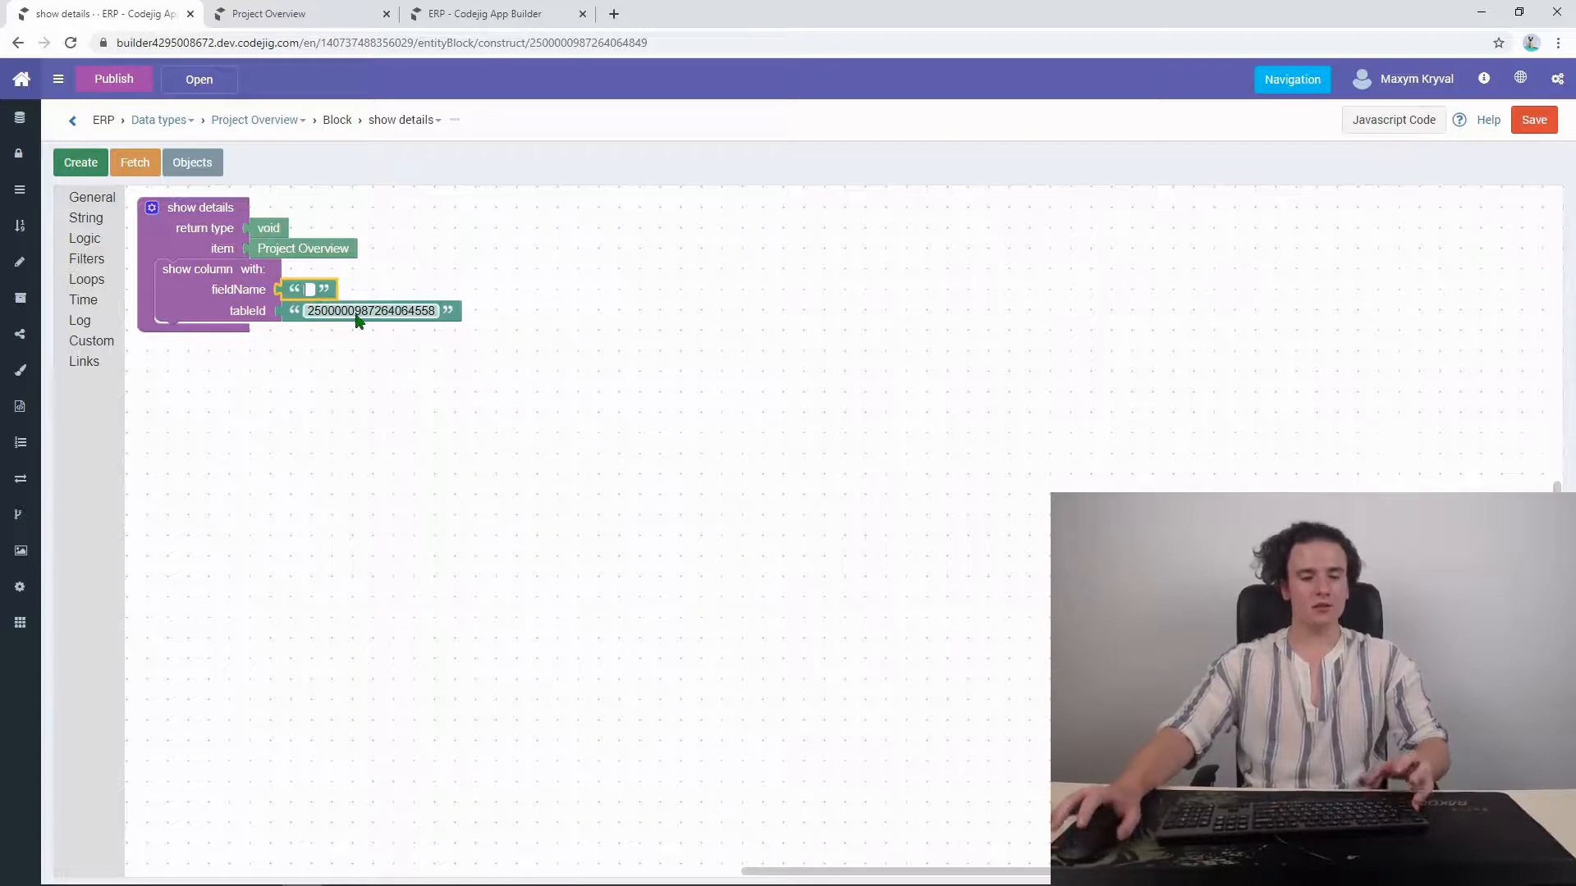
text(dewsc)
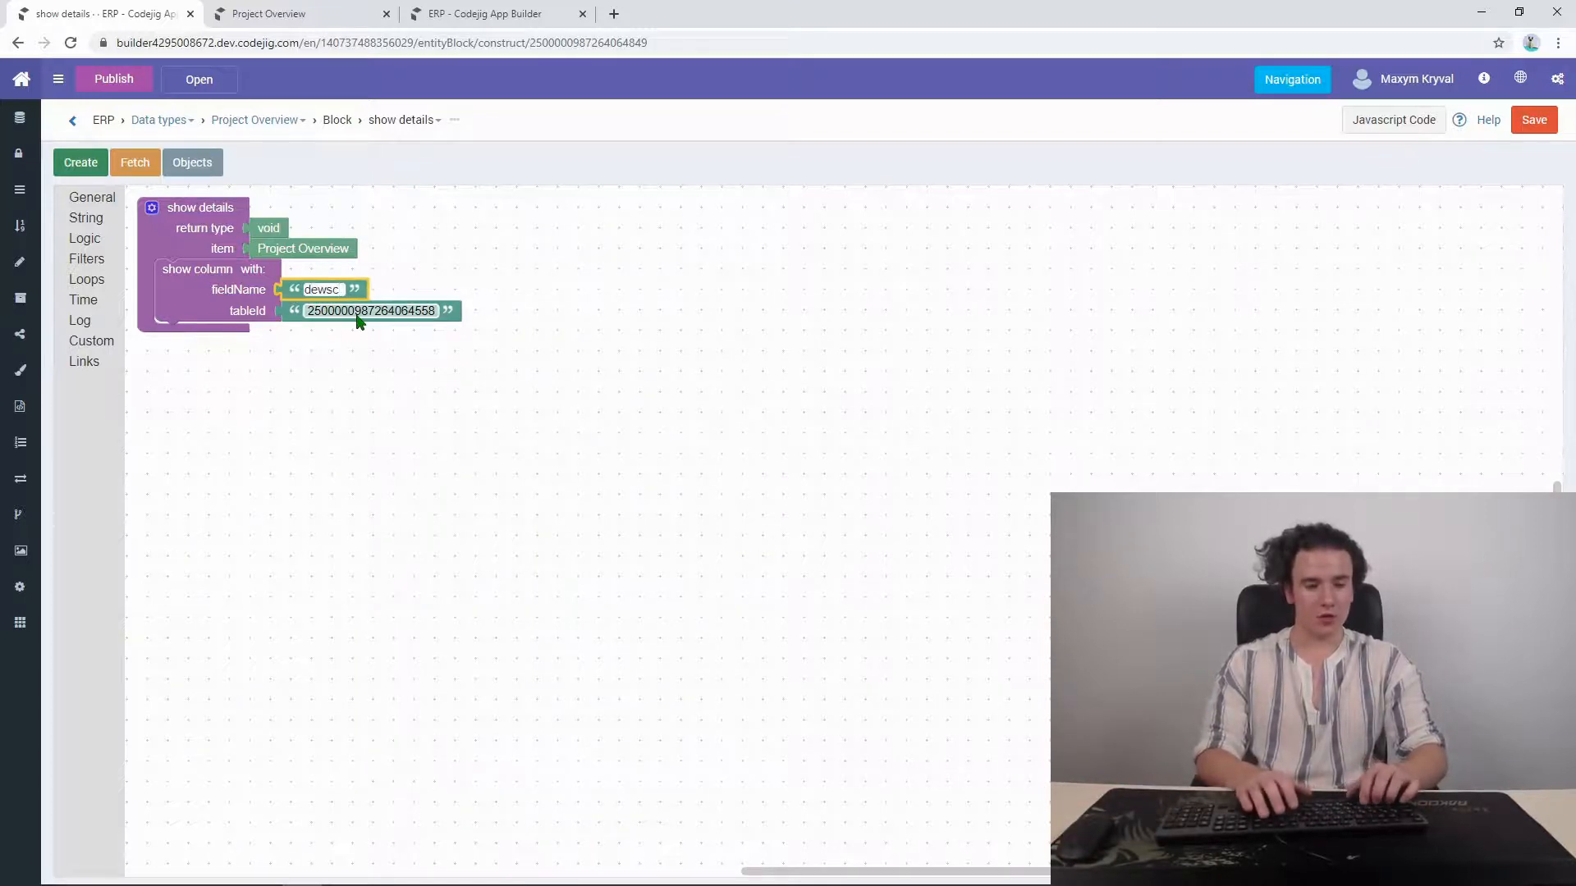
key(BackSpace)
text(scription)
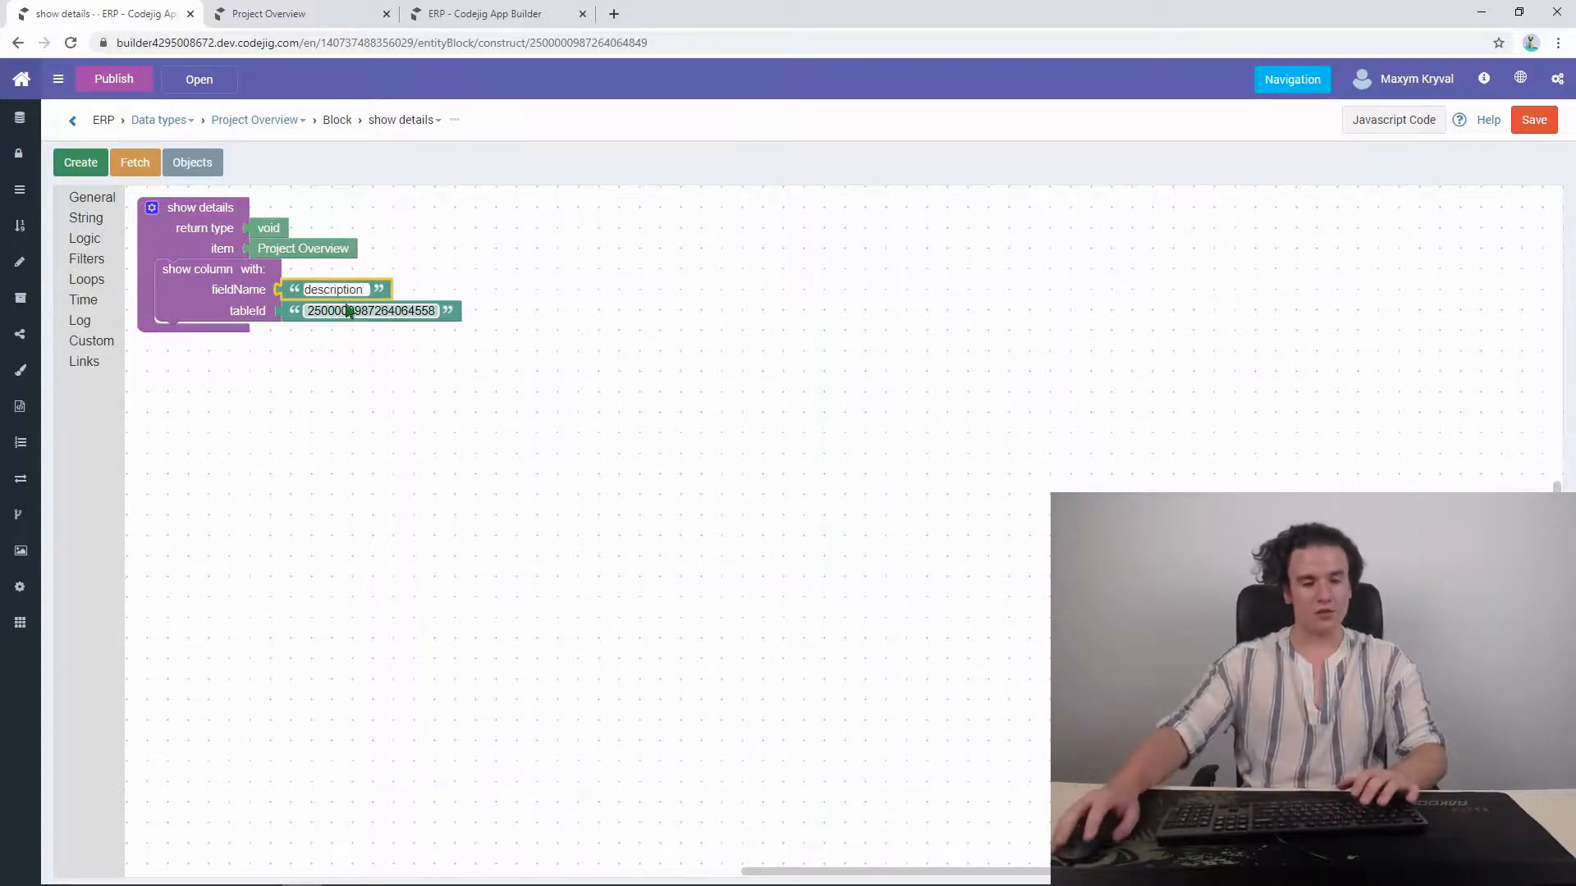
click(500, 334)
Step: Duplicate the show column block, attach the copy beneath the first one and set its fieldName to "priority"
right_click(236, 282)
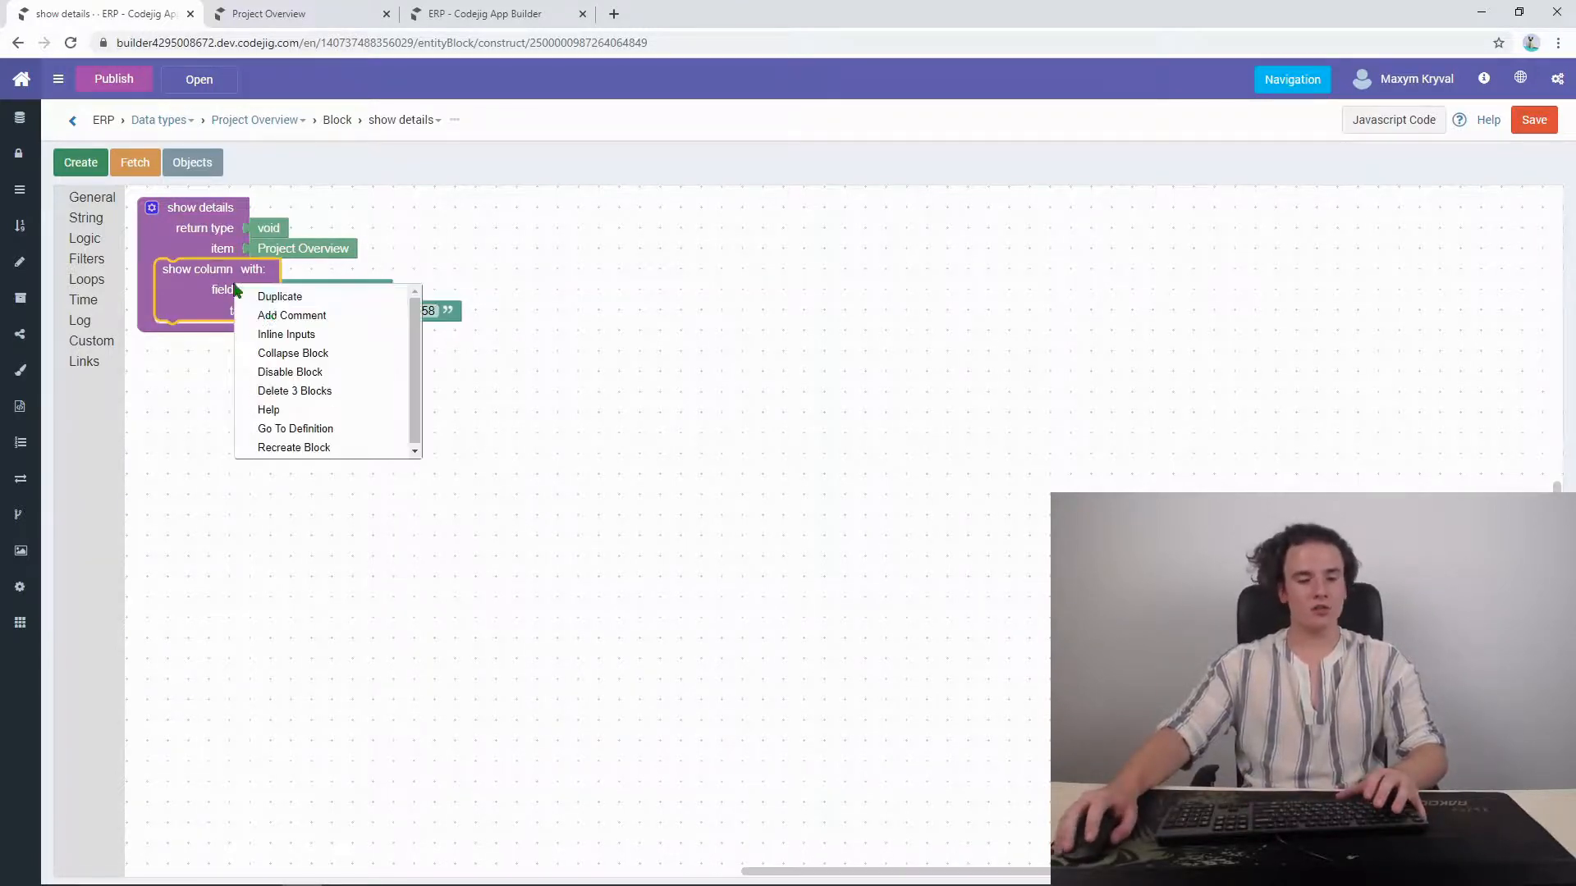
click(271, 295)
drag(263, 345, 250, 379)
click(339, 355)
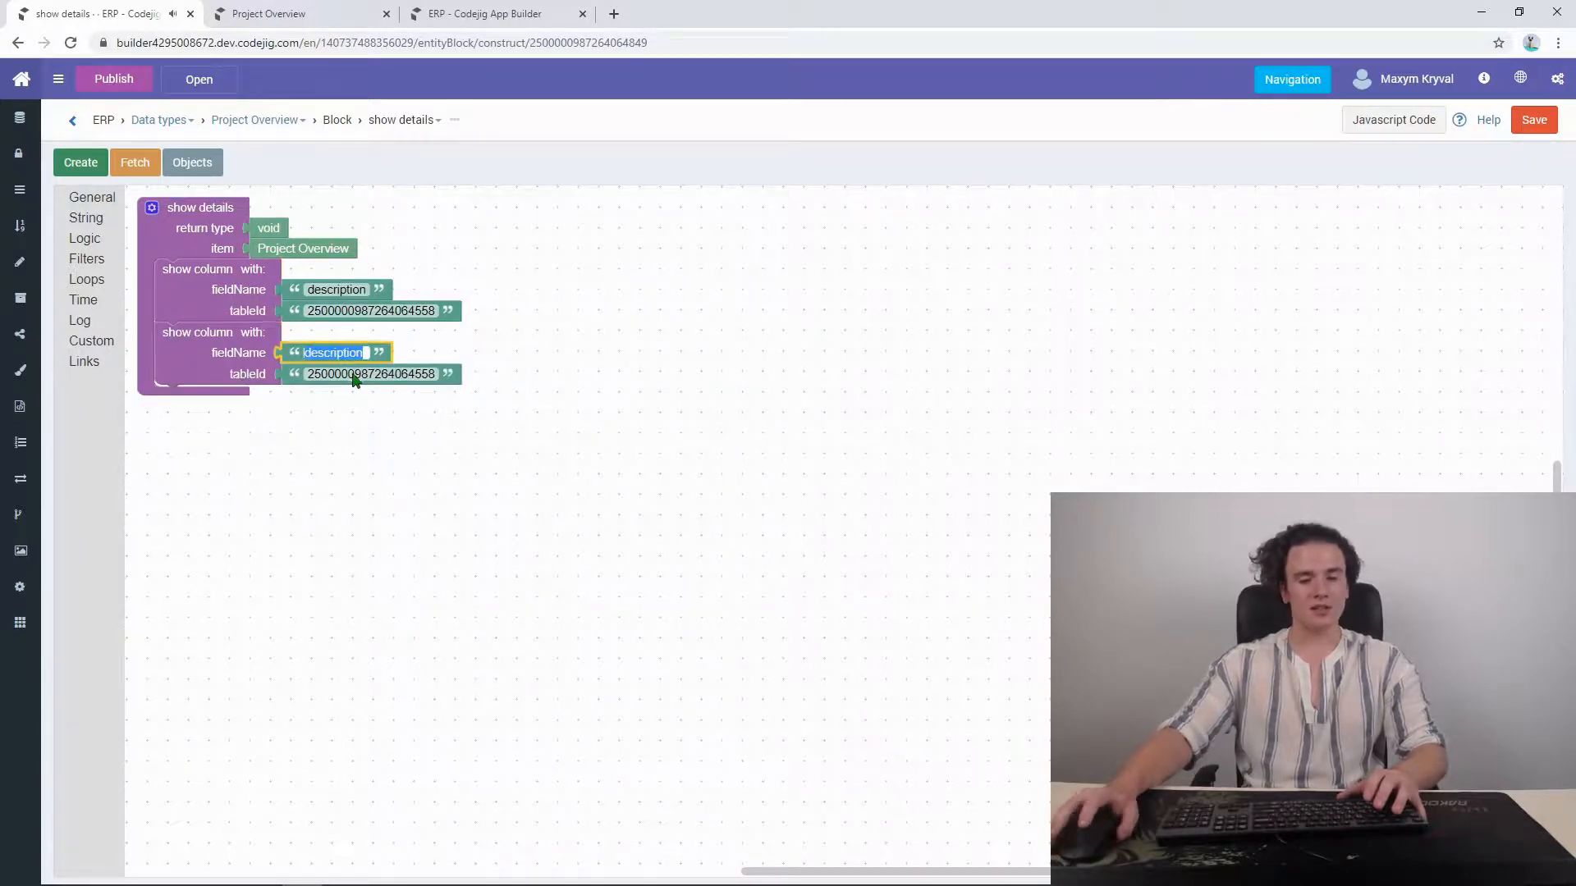
key(BackSpace)
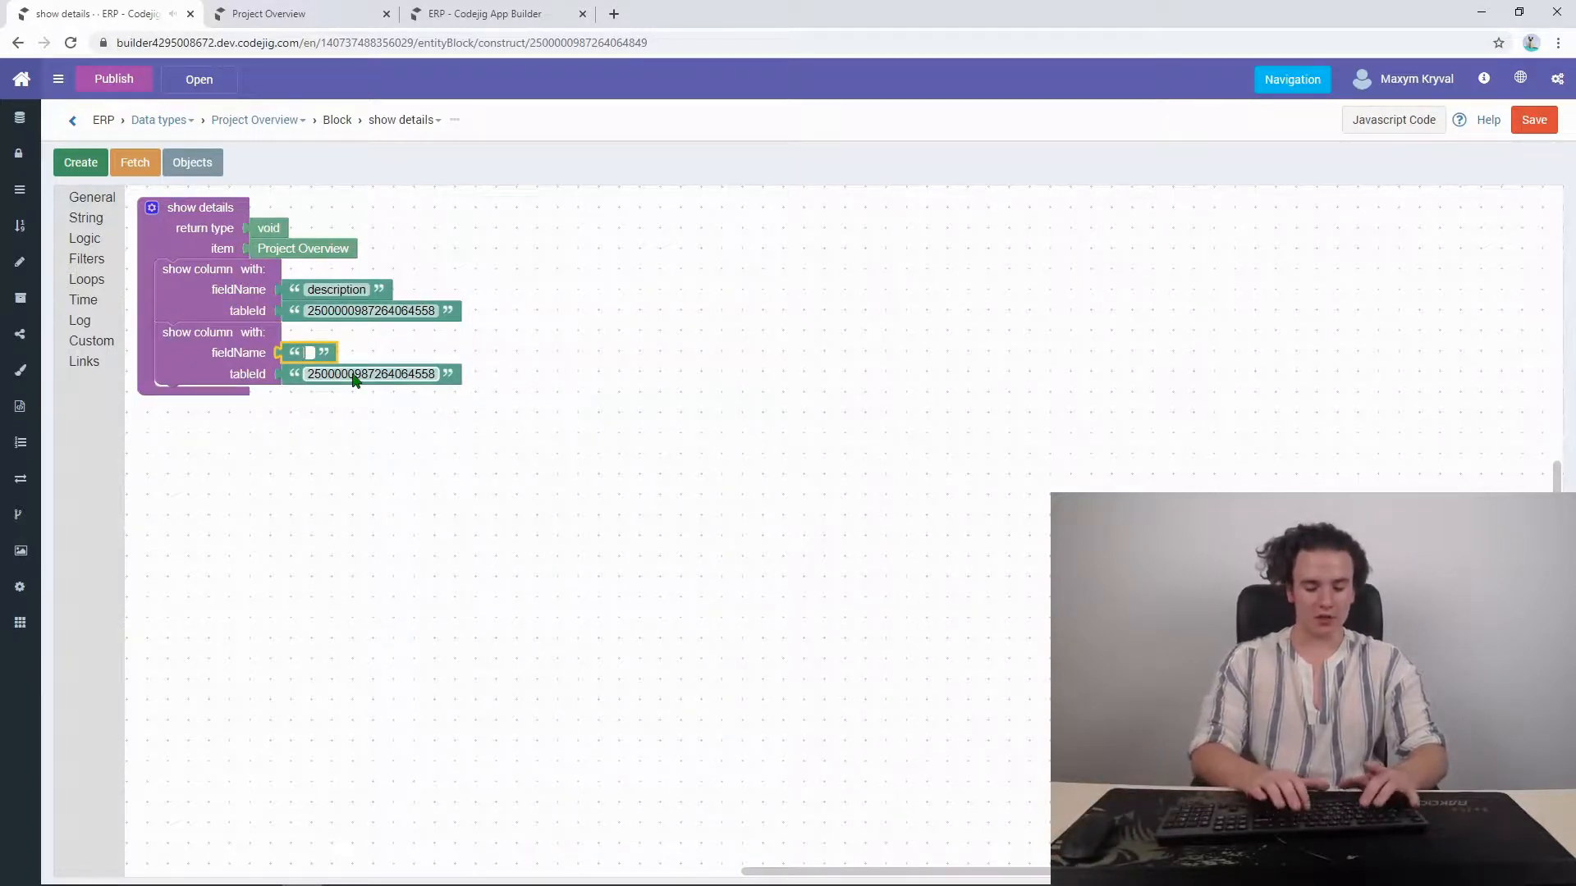
text(priority)
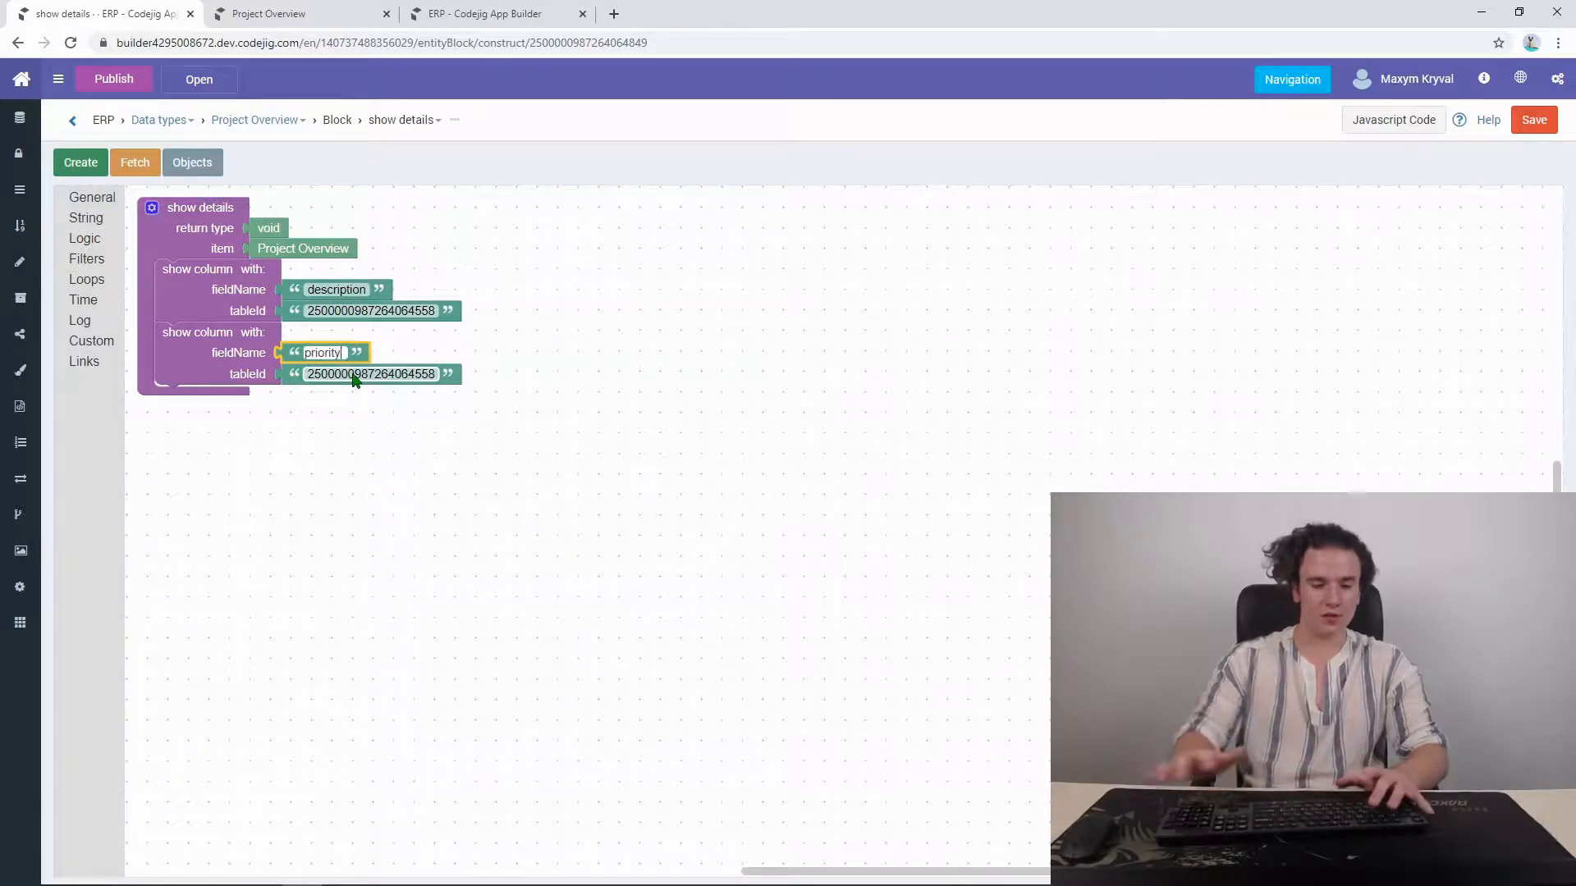
click(499, 337)
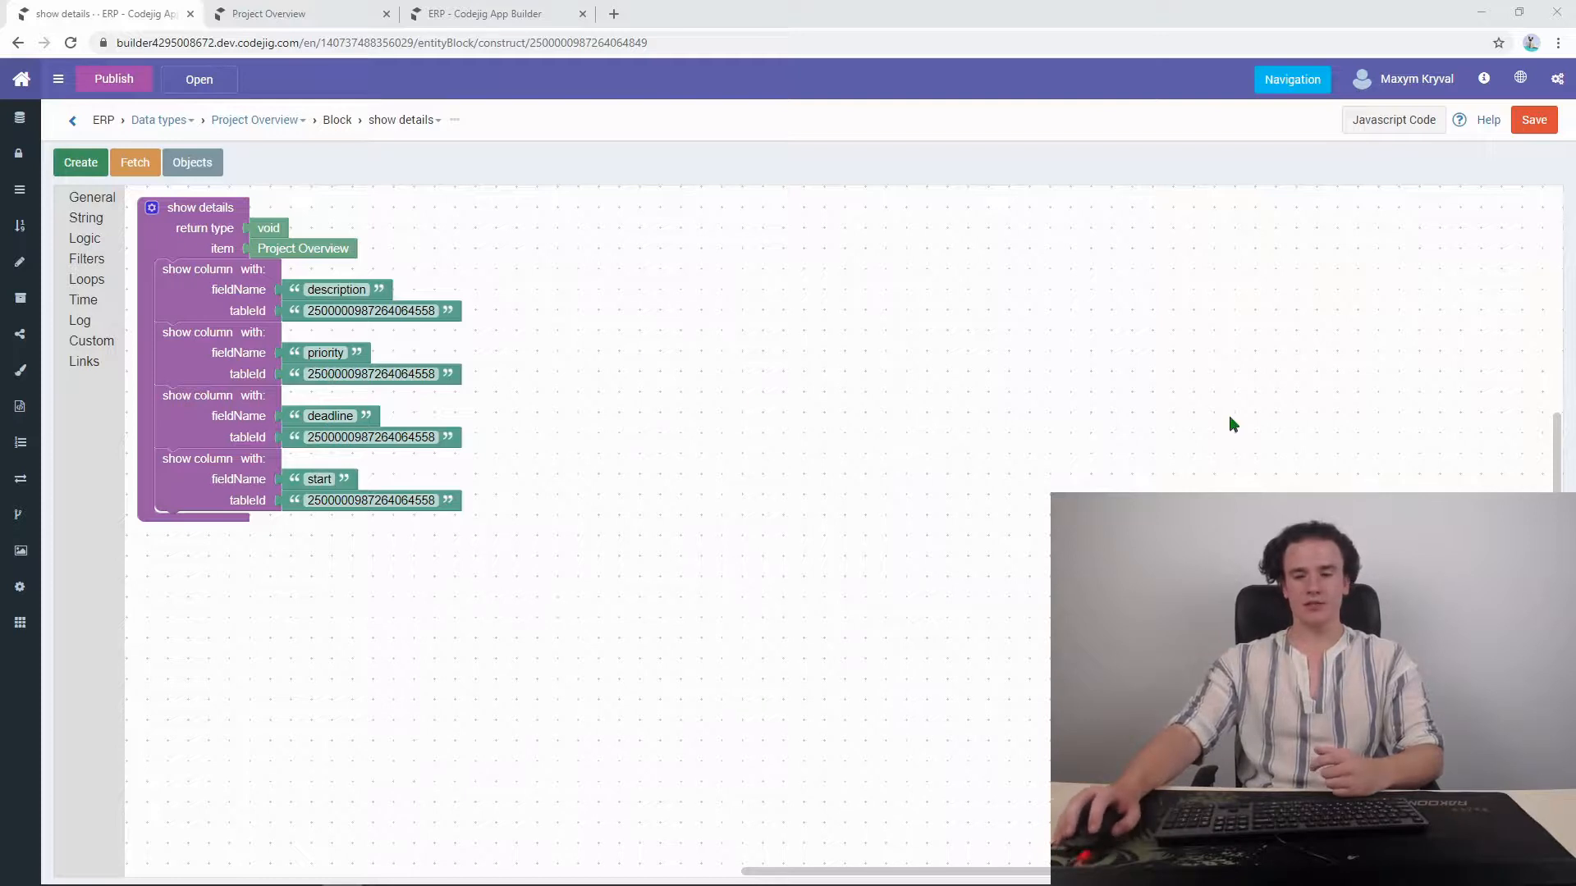
Step: Save the show details block, then publish the ERP app and open it
click(1533, 120)
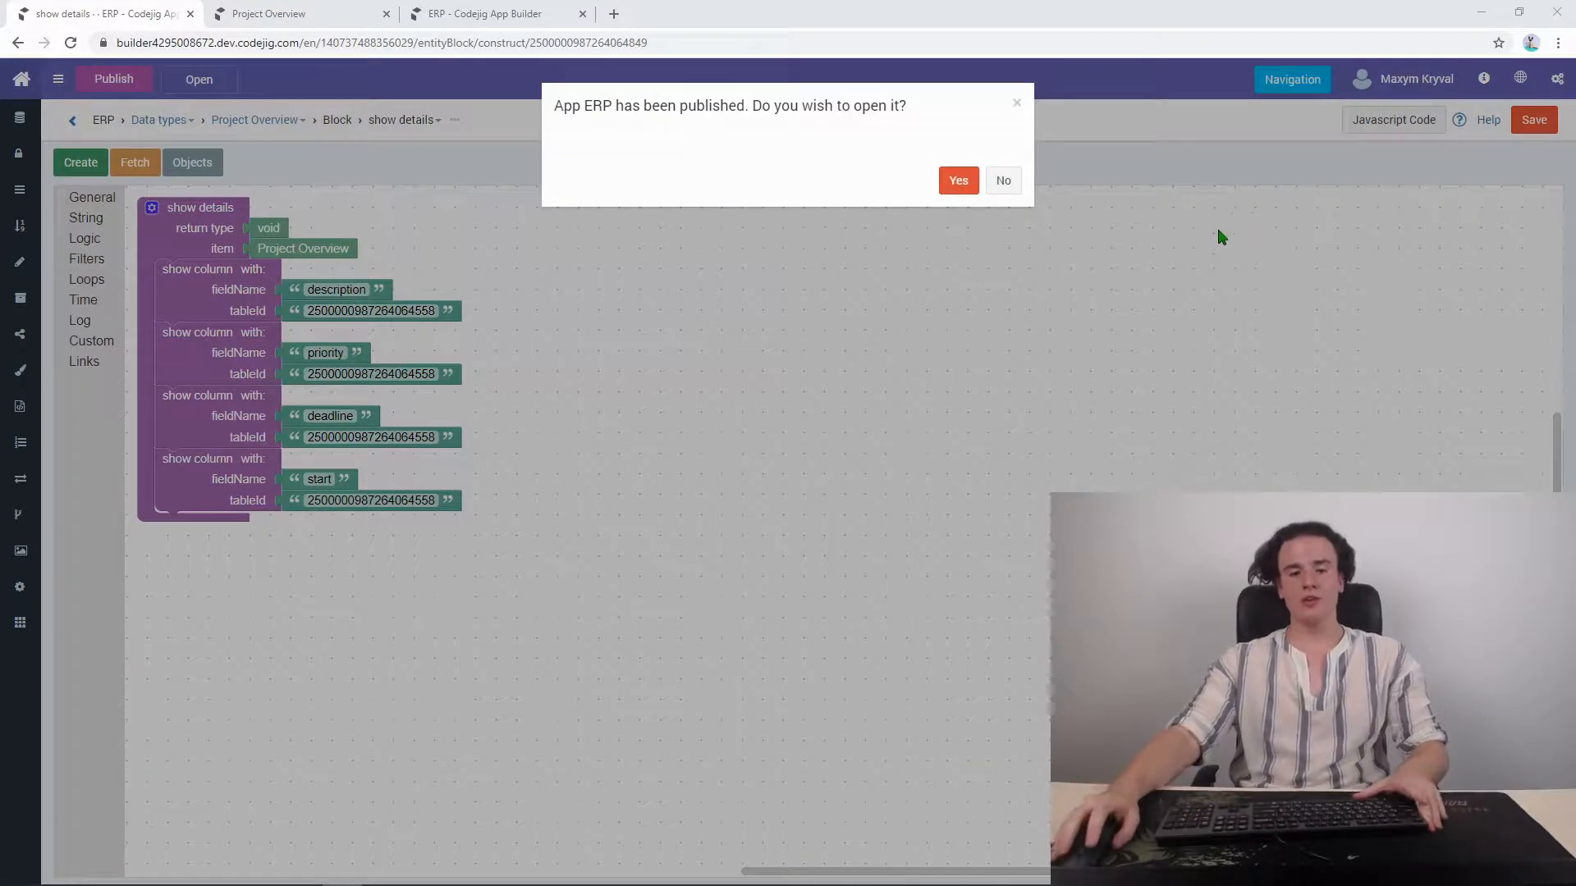
click(952, 184)
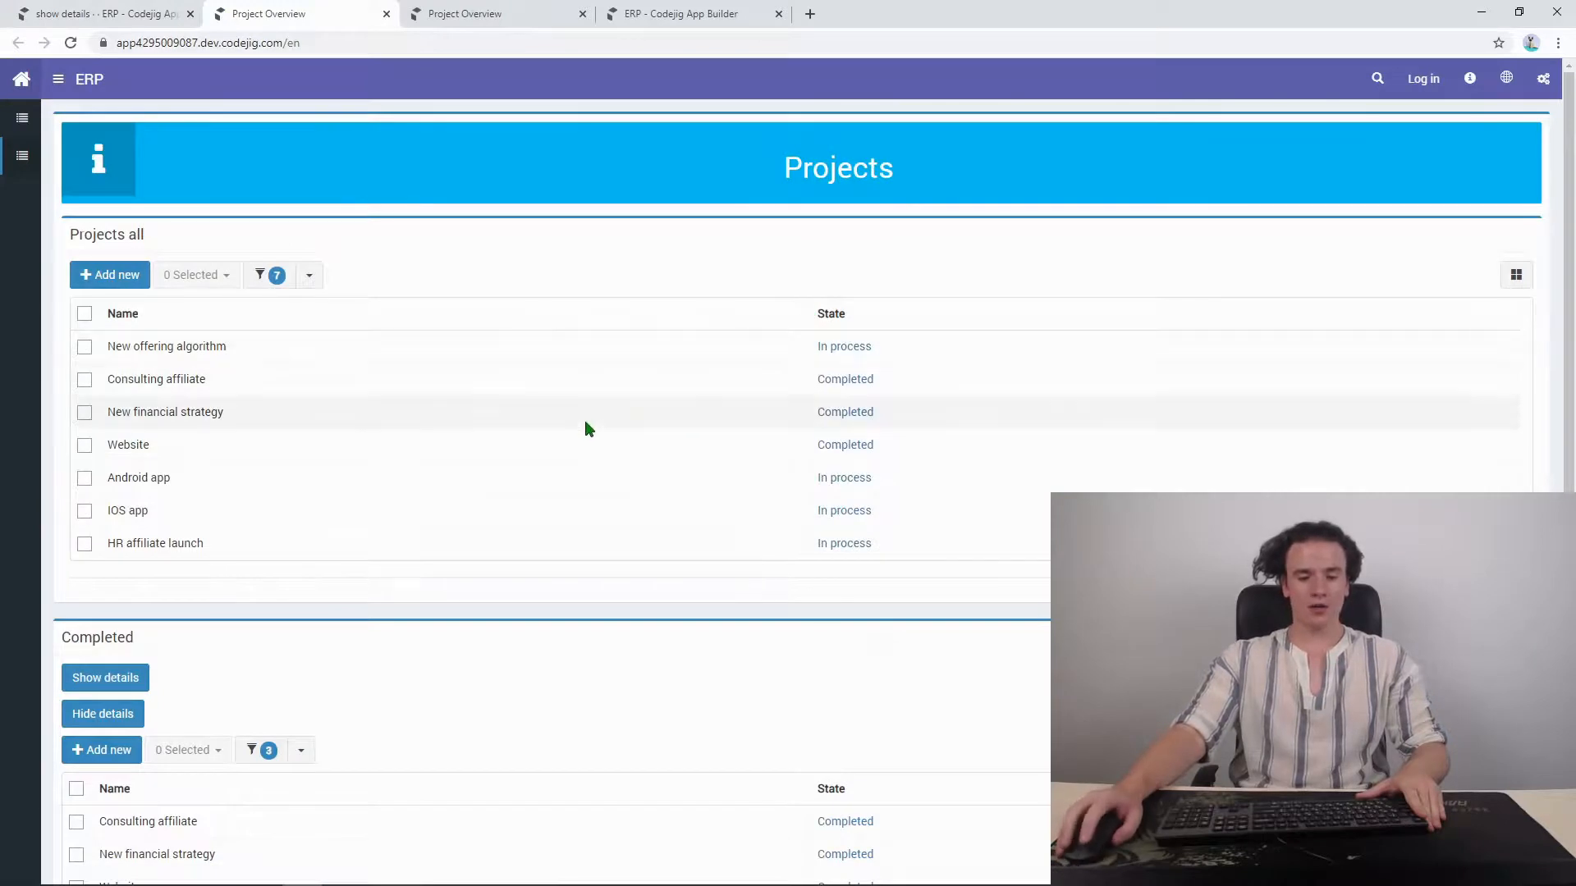
Step: Test the Show details and Hide details buttons of the Completed table in the published app
scroll(1295, 454, down, 1)
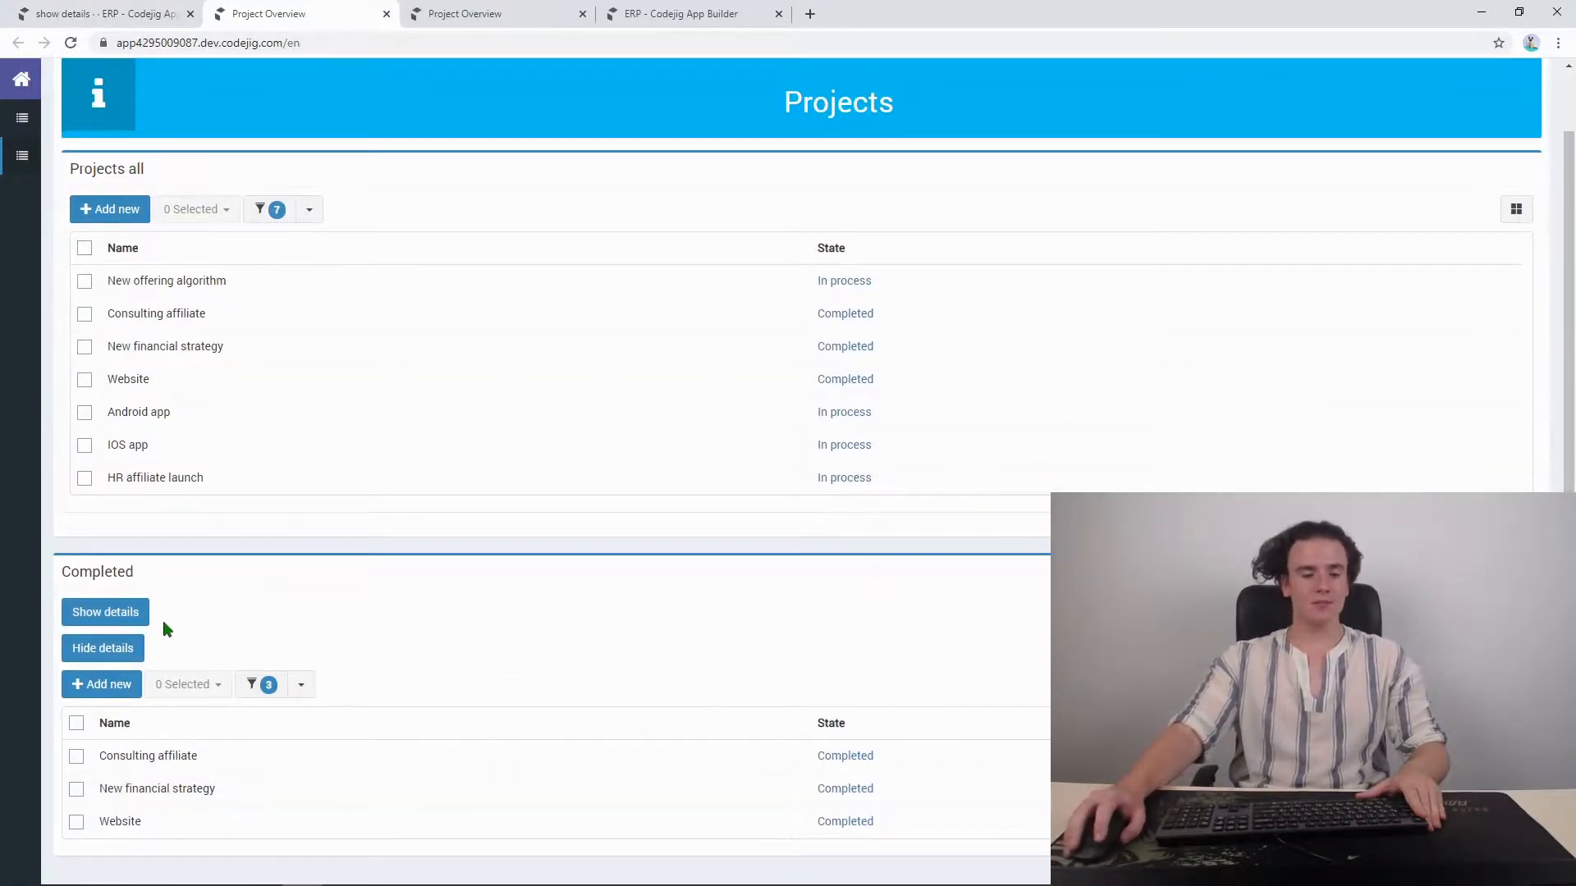
click(110, 615)
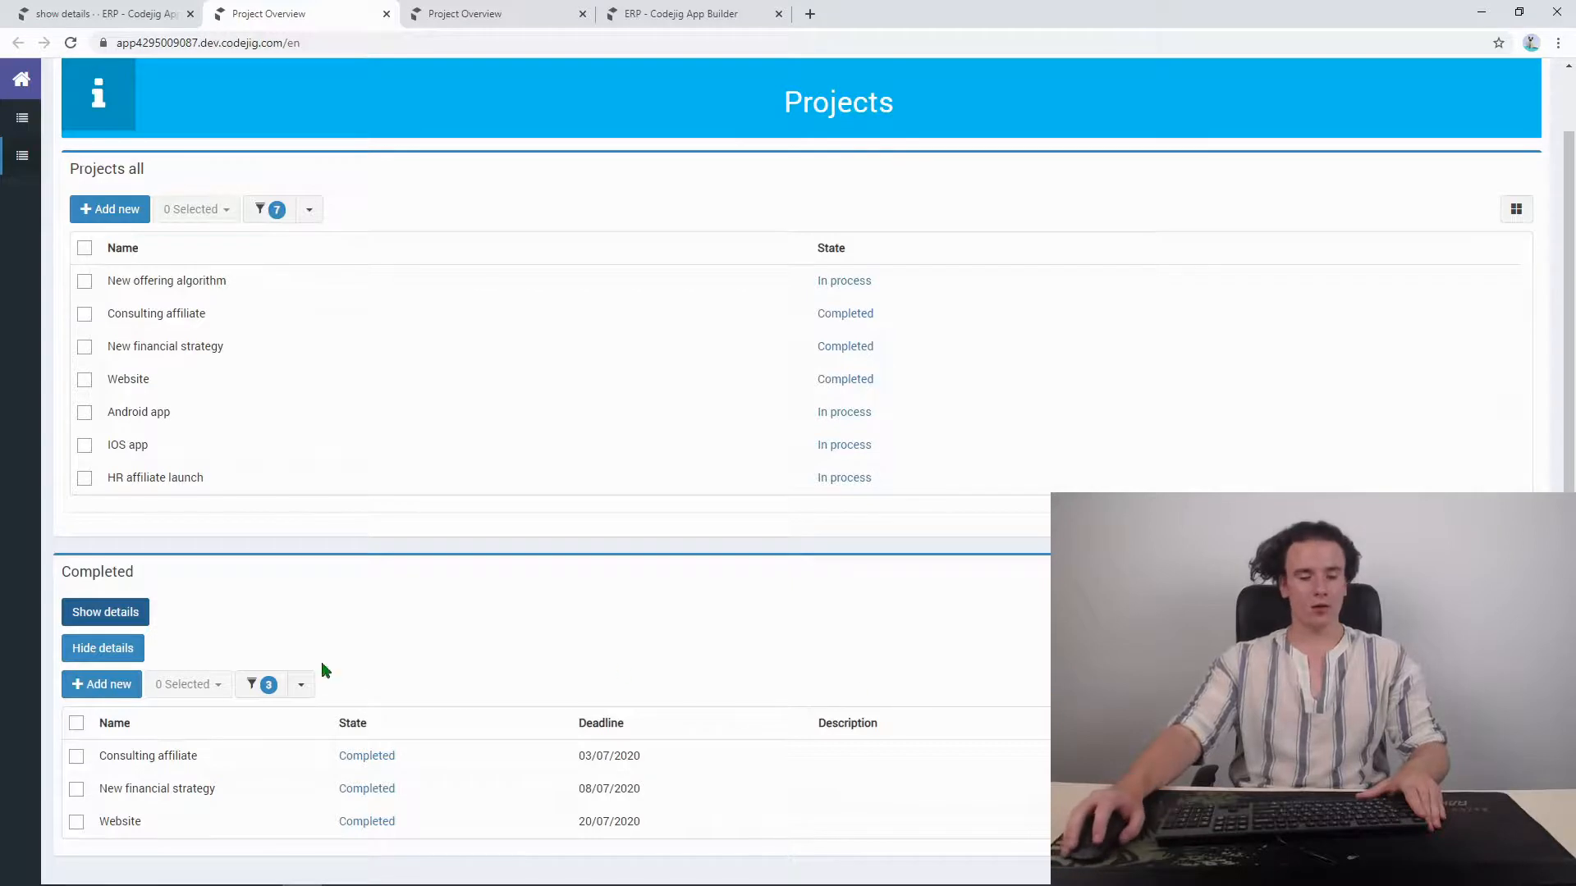
click(111, 648)
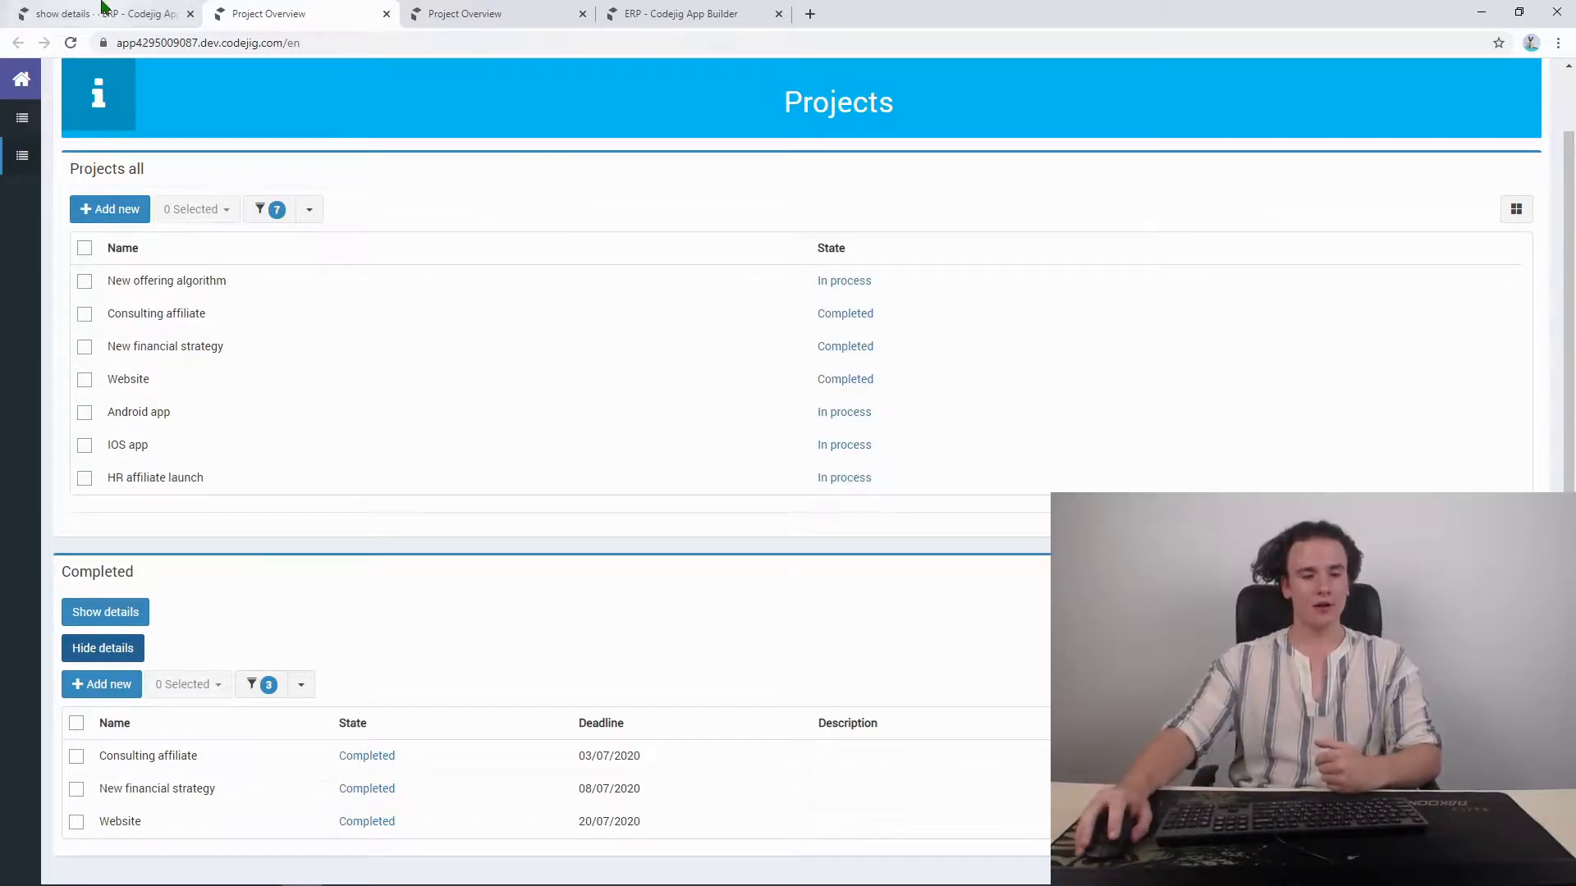
Step: Return to the app builder and open the Project Overview web page for editing
click(158, 10)
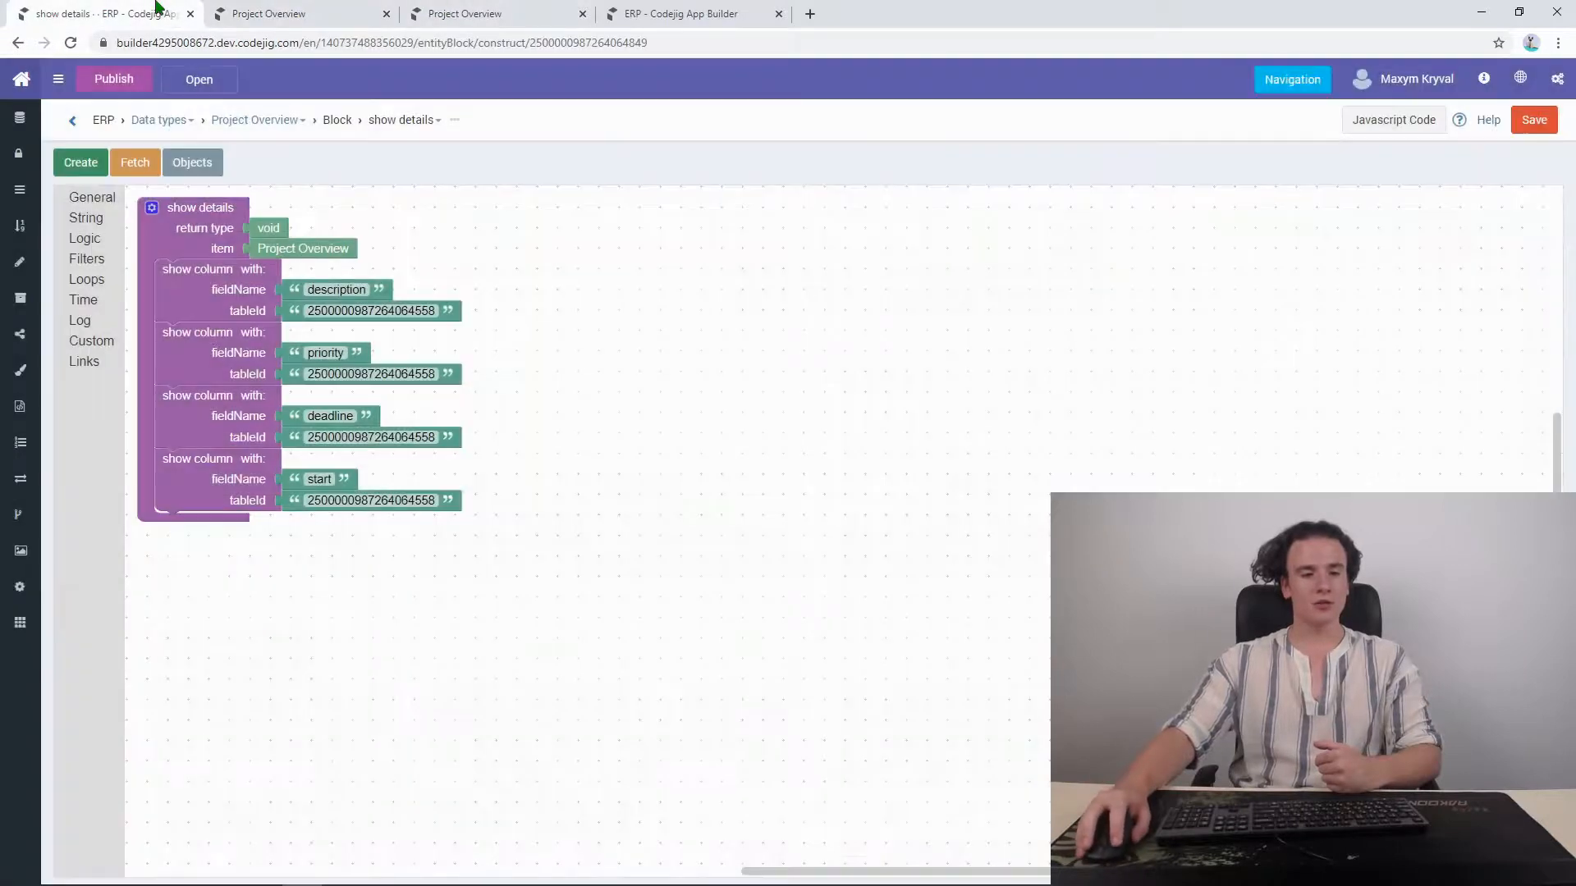
click(15, 80)
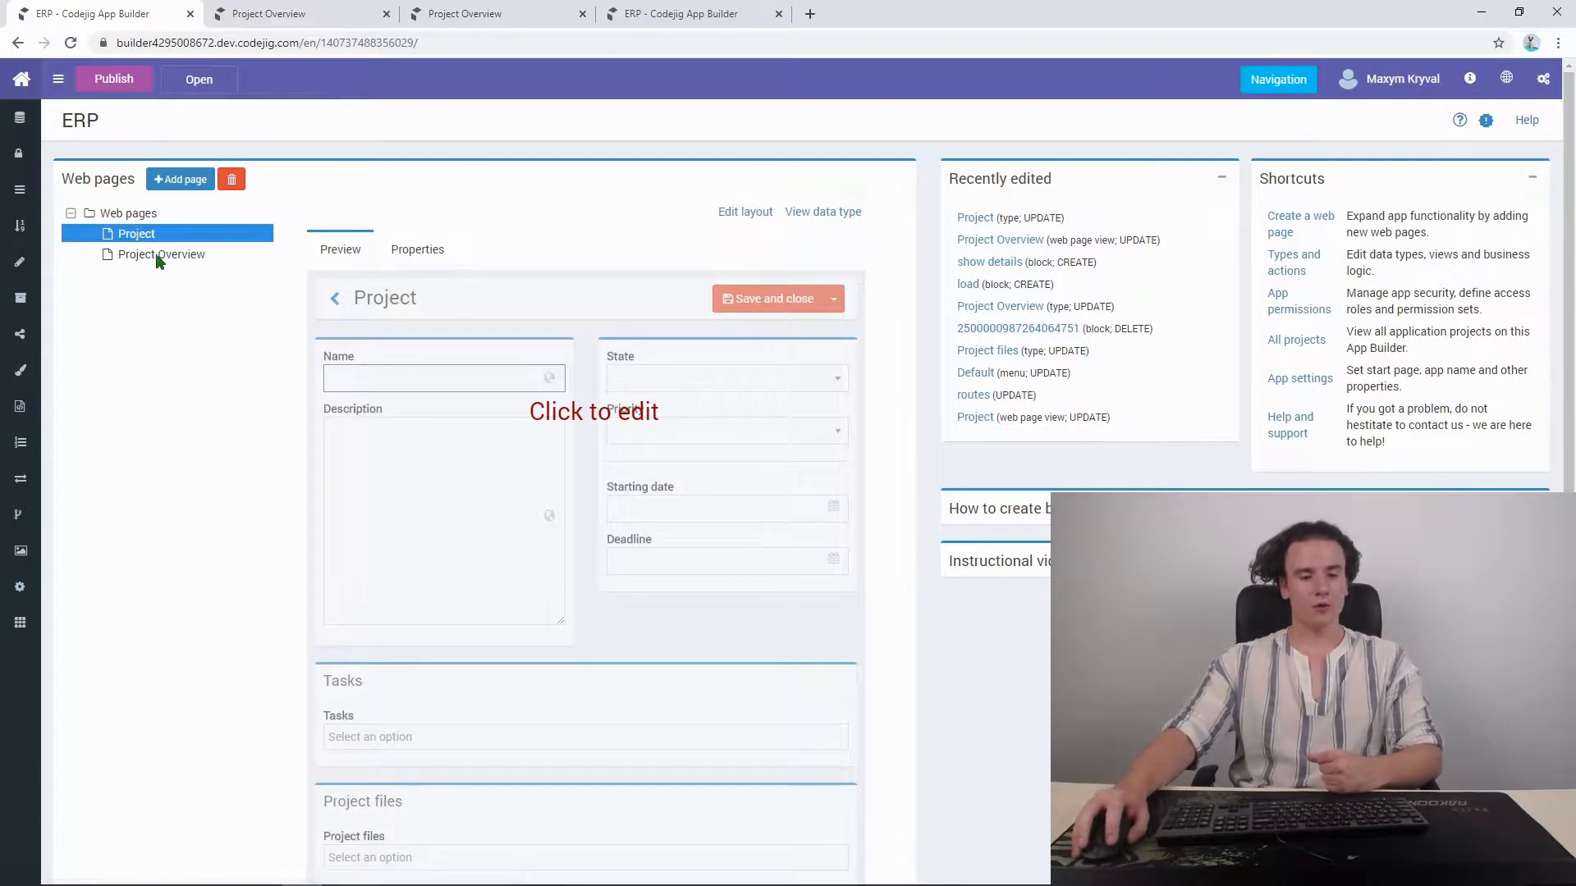
click(158, 254)
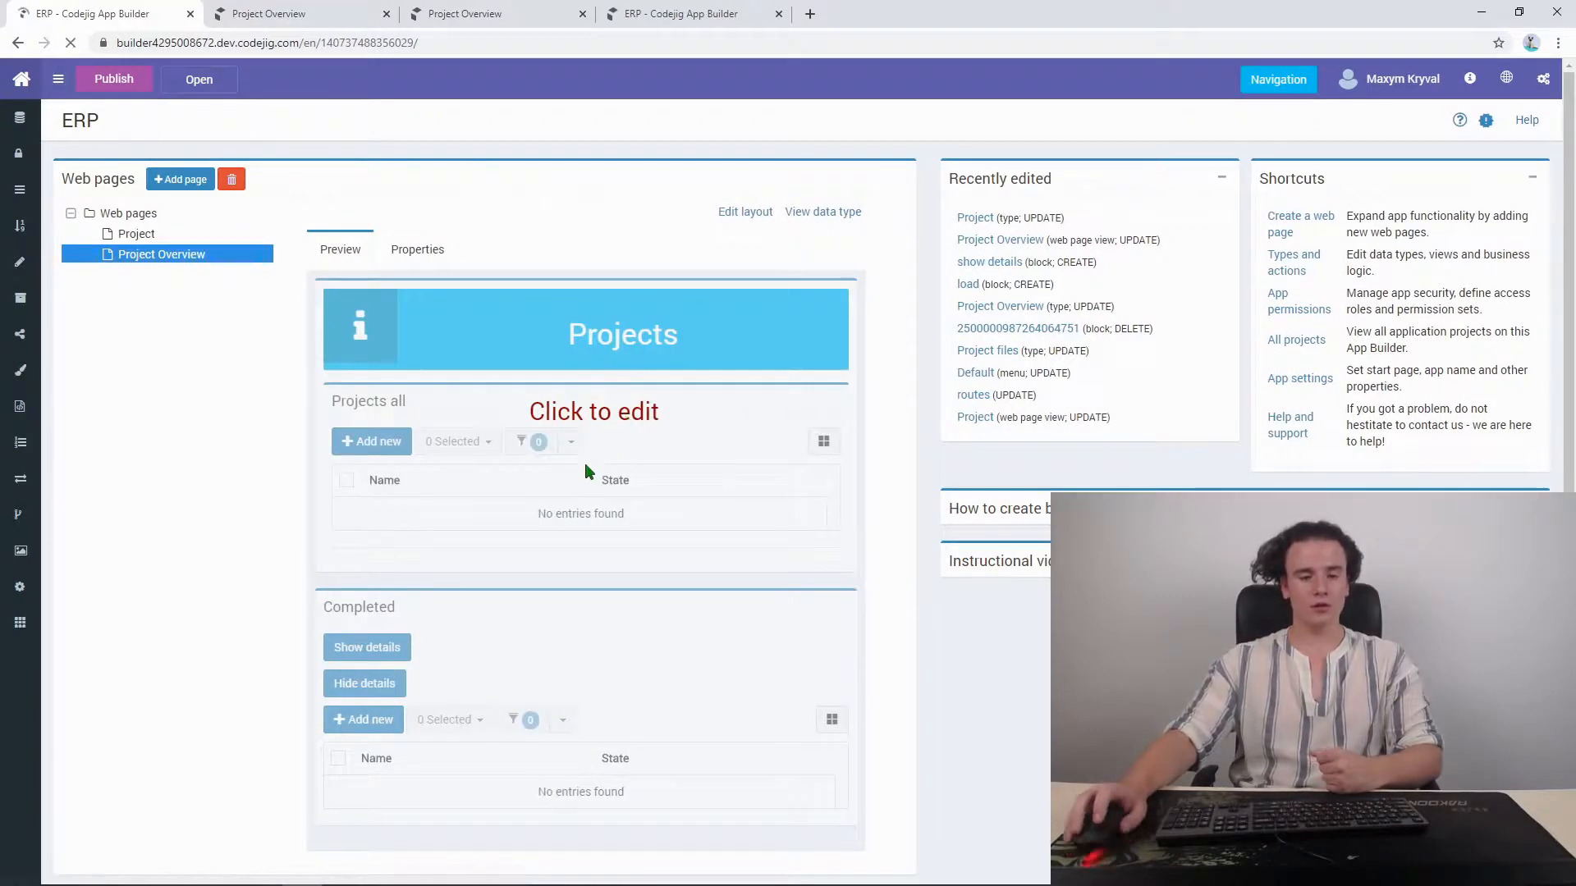
click(588, 470)
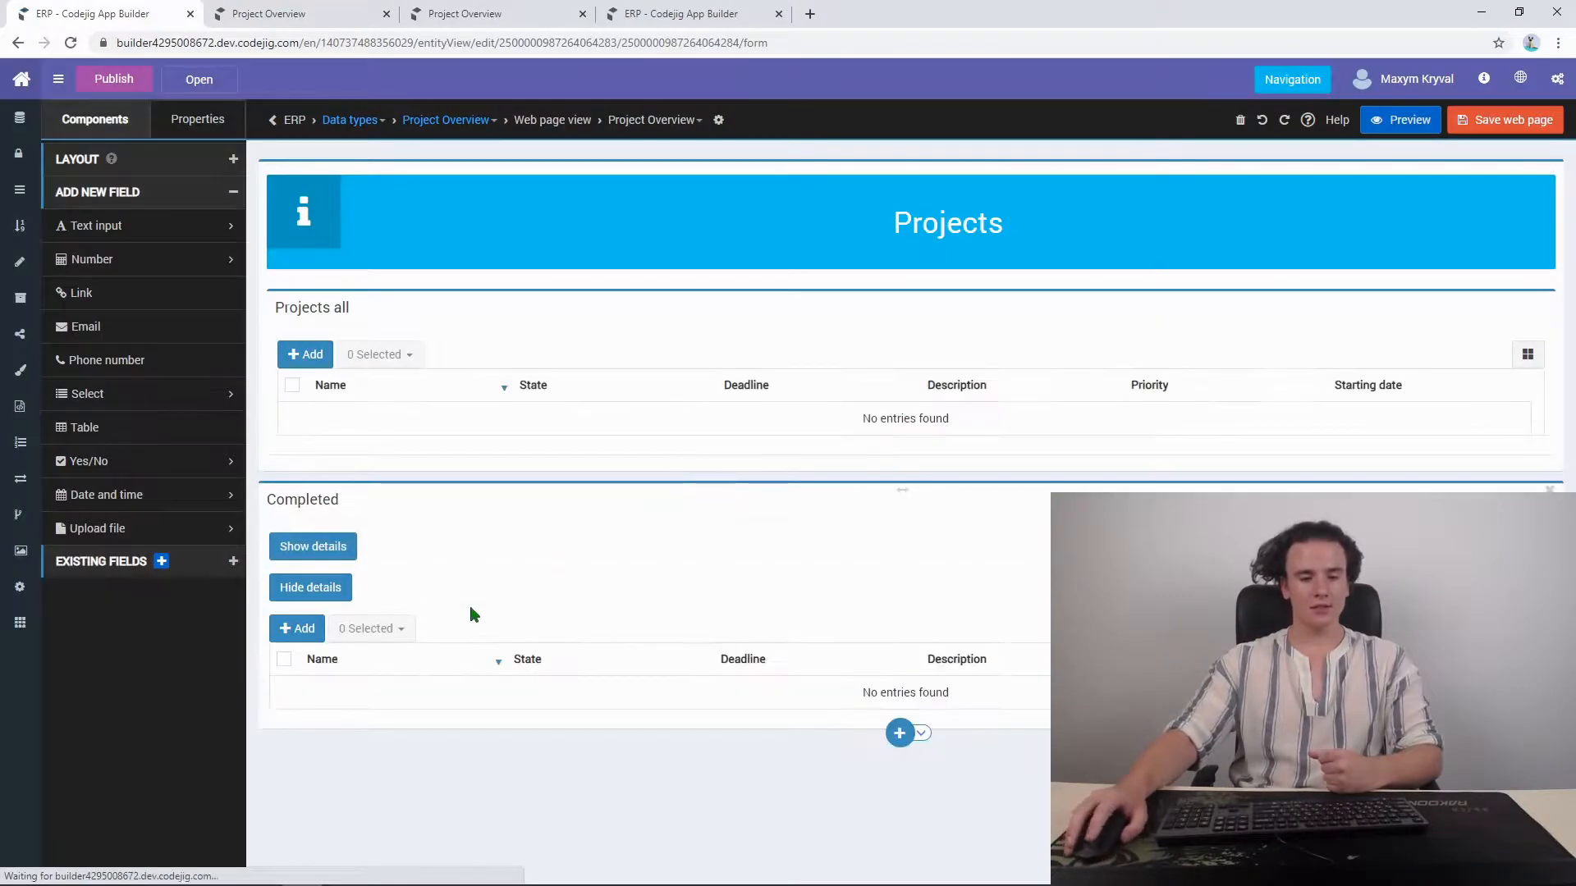
Step: Create a before server action named "hide details" for the Hide details button, then save the page and open the new block
click(315, 589)
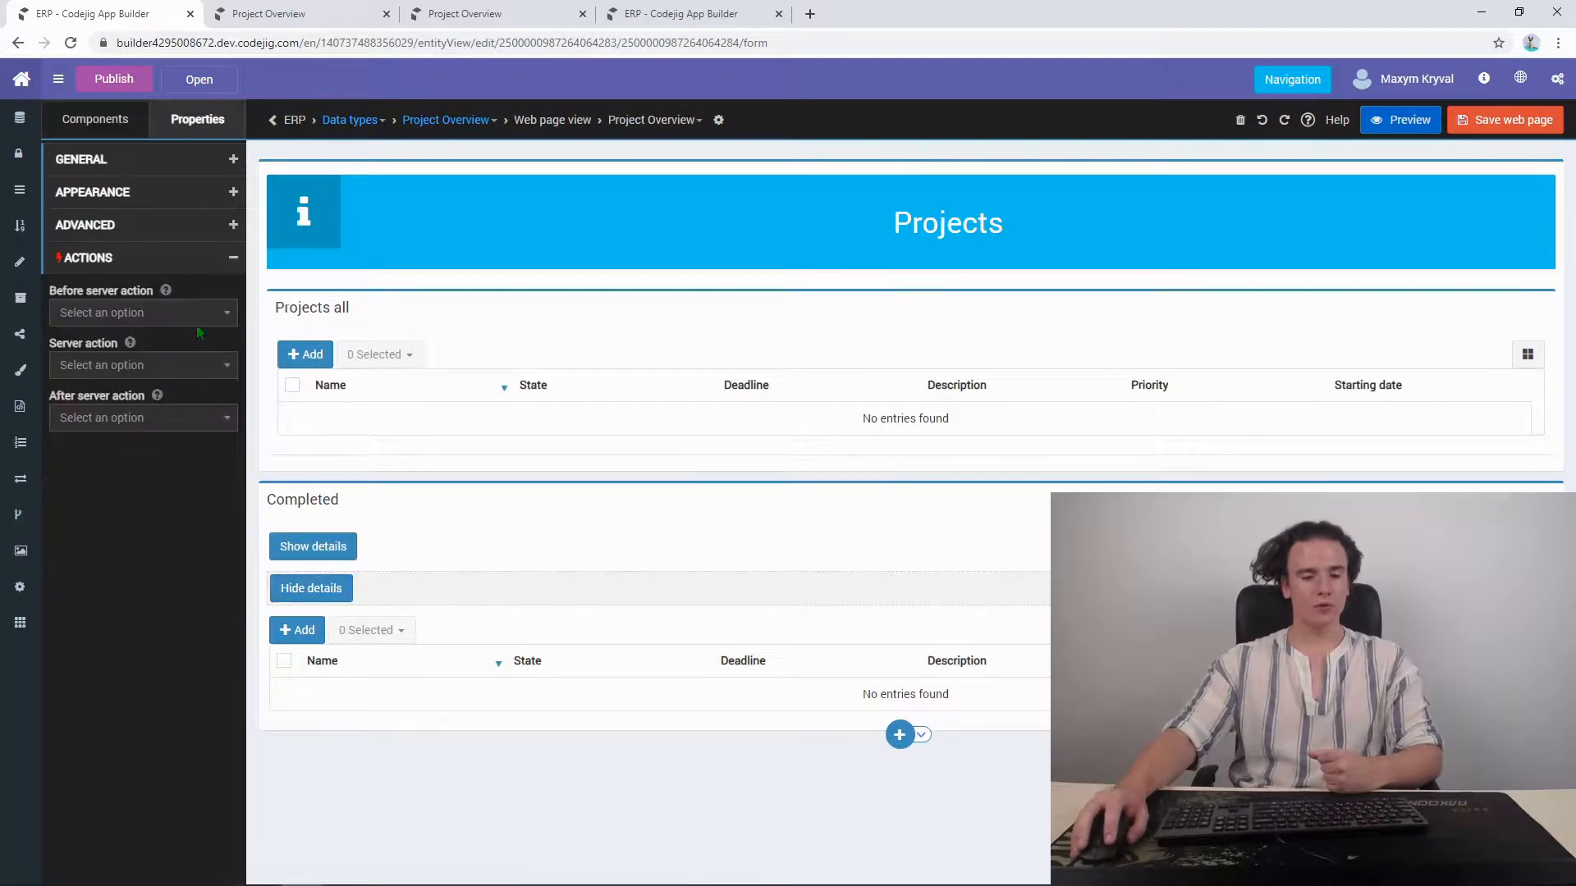
click(141, 316)
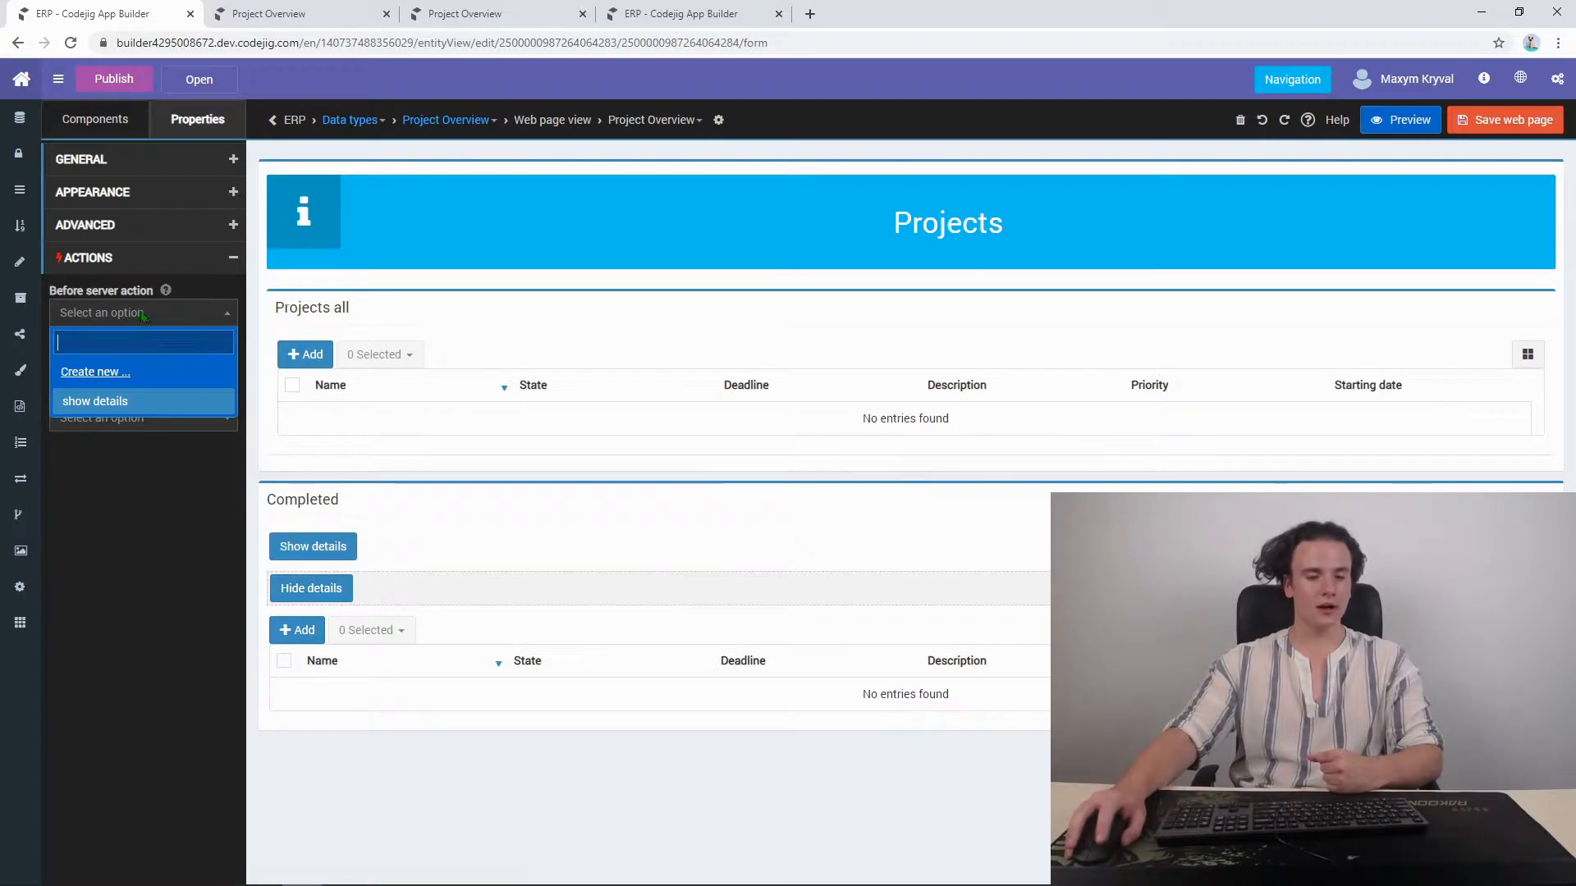
click(99, 371)
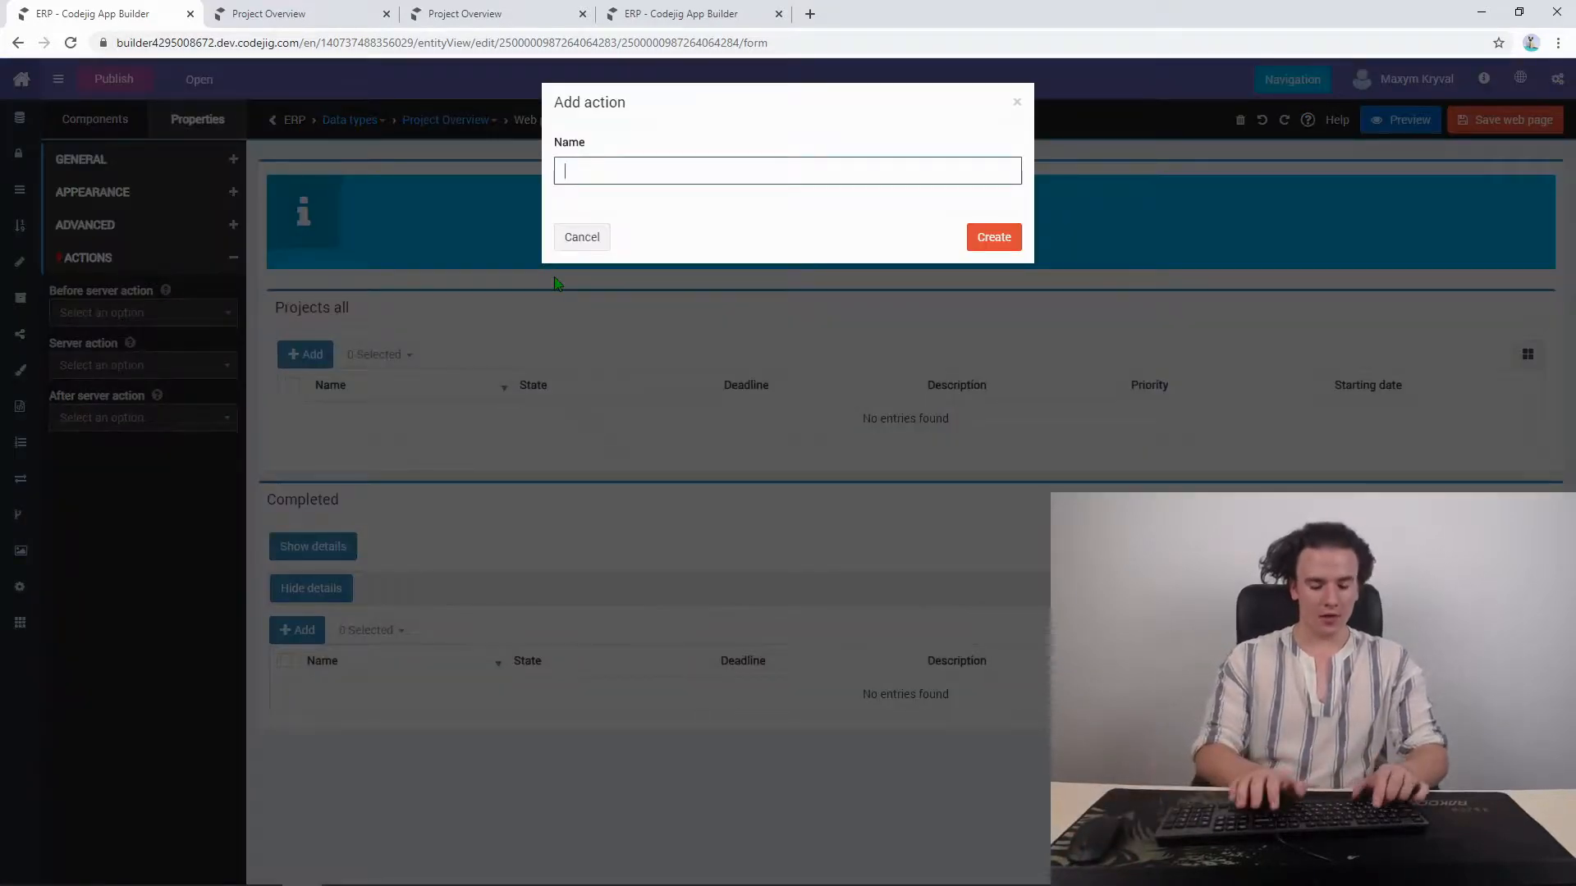
text(hide)
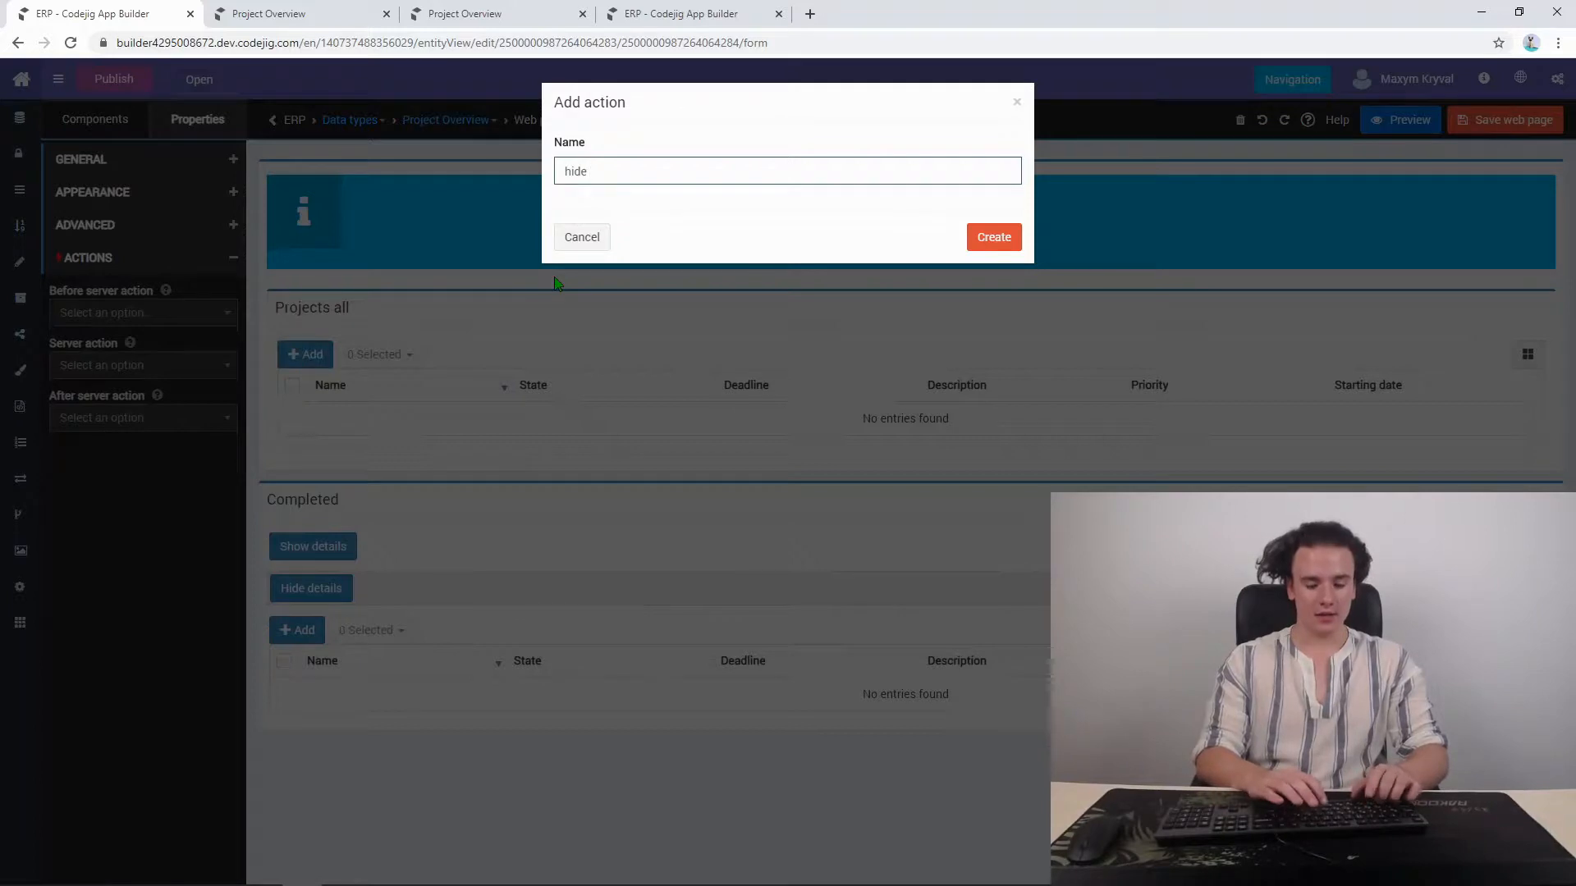
text( details)
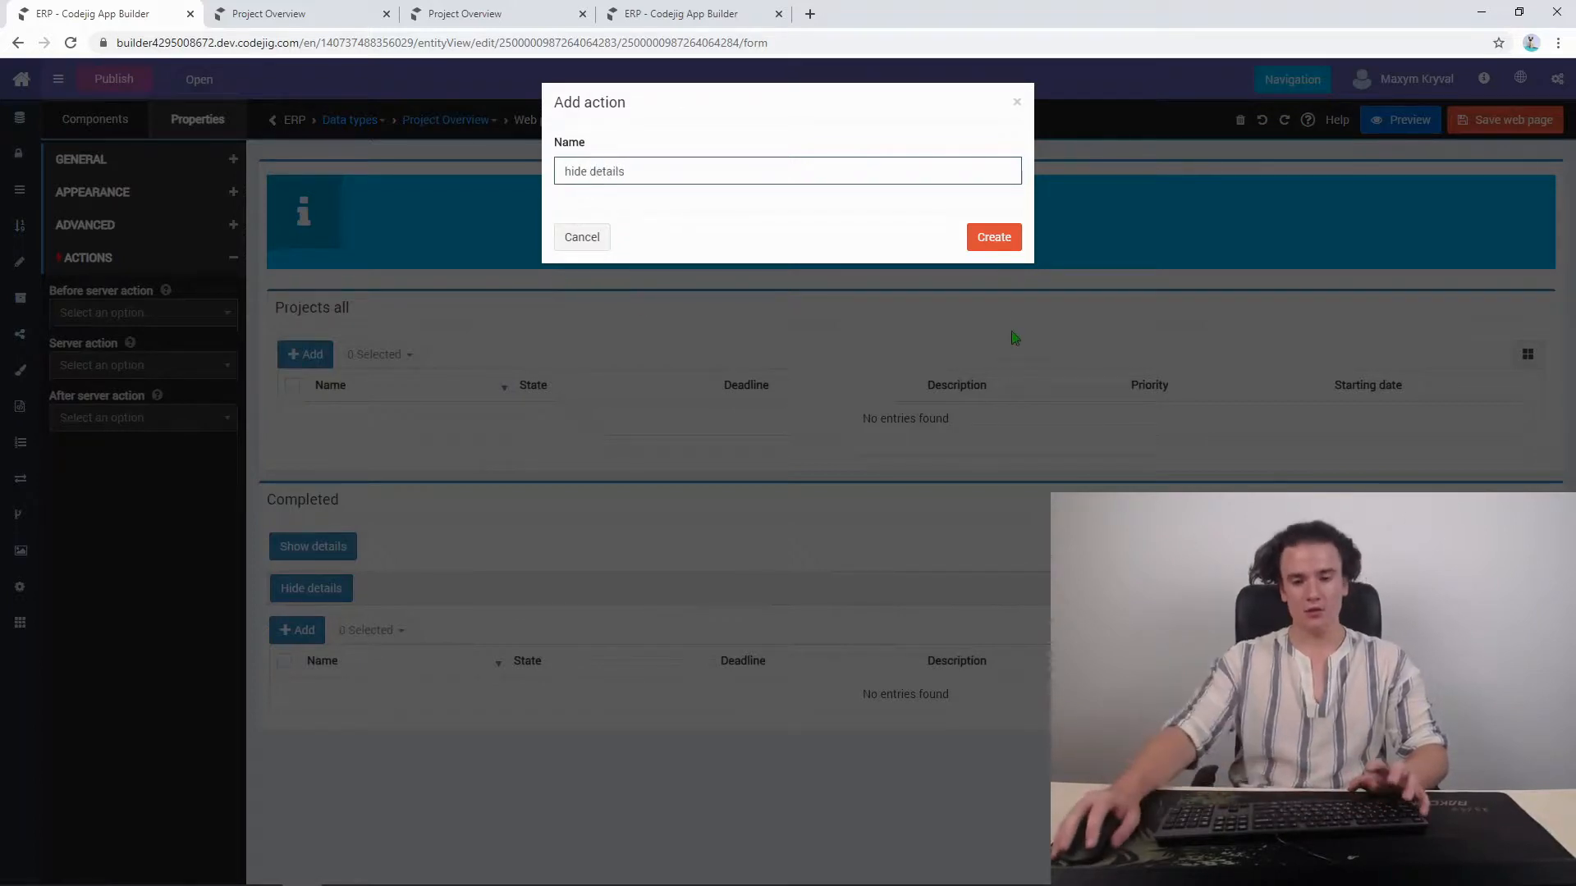
click(995, 237)
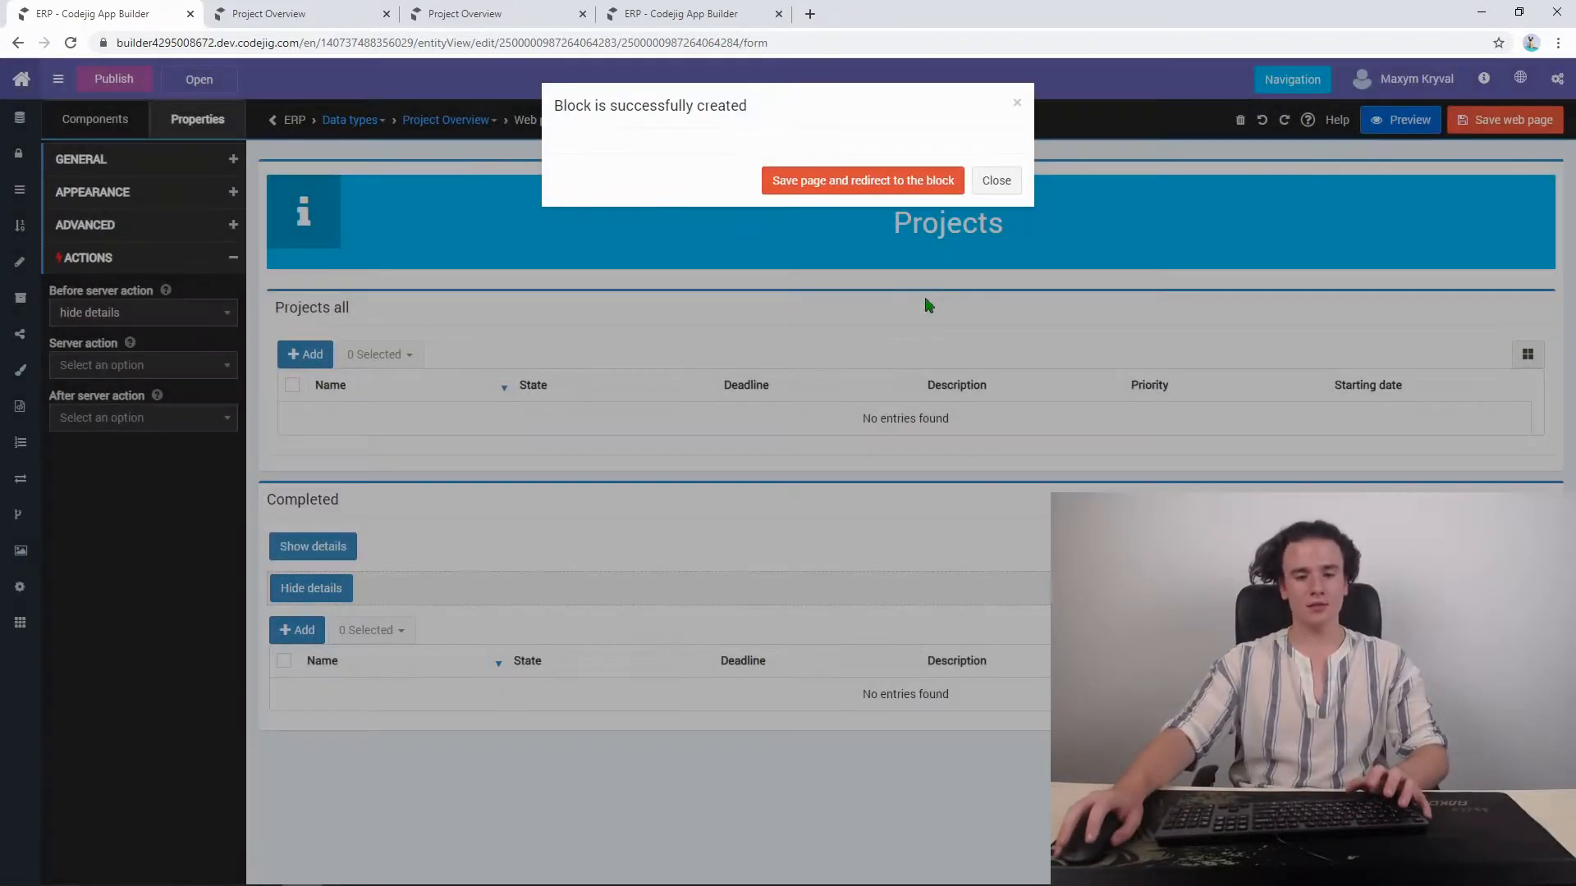
click(856, 182)
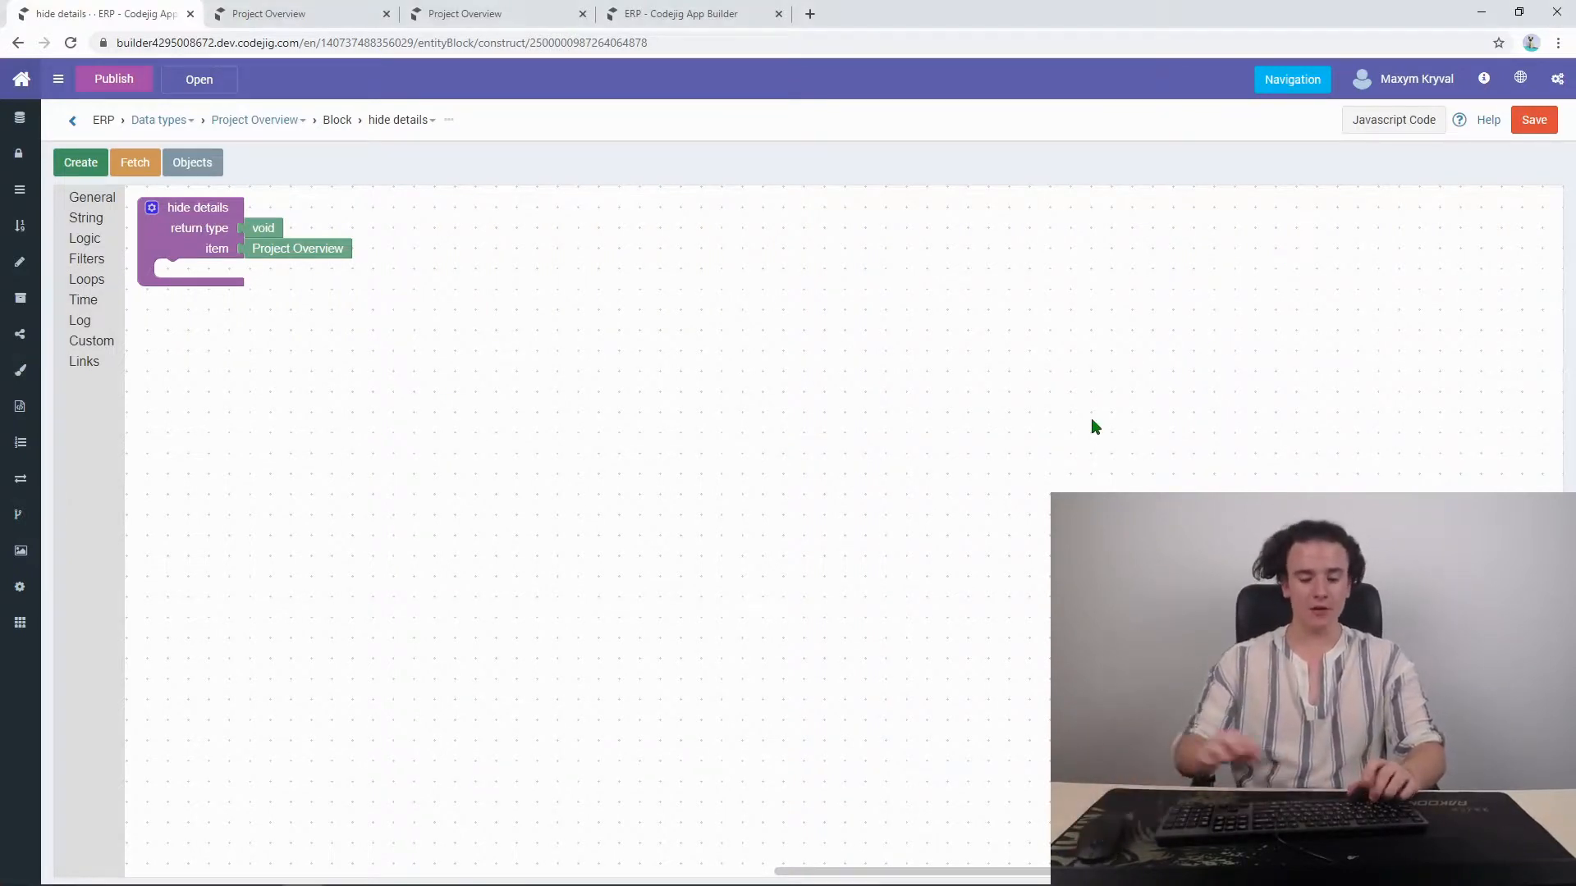
Step: Find the hide column (fieldName, tableId) function and place it inside the hide details block
key(ctrl+space)
text(hided)
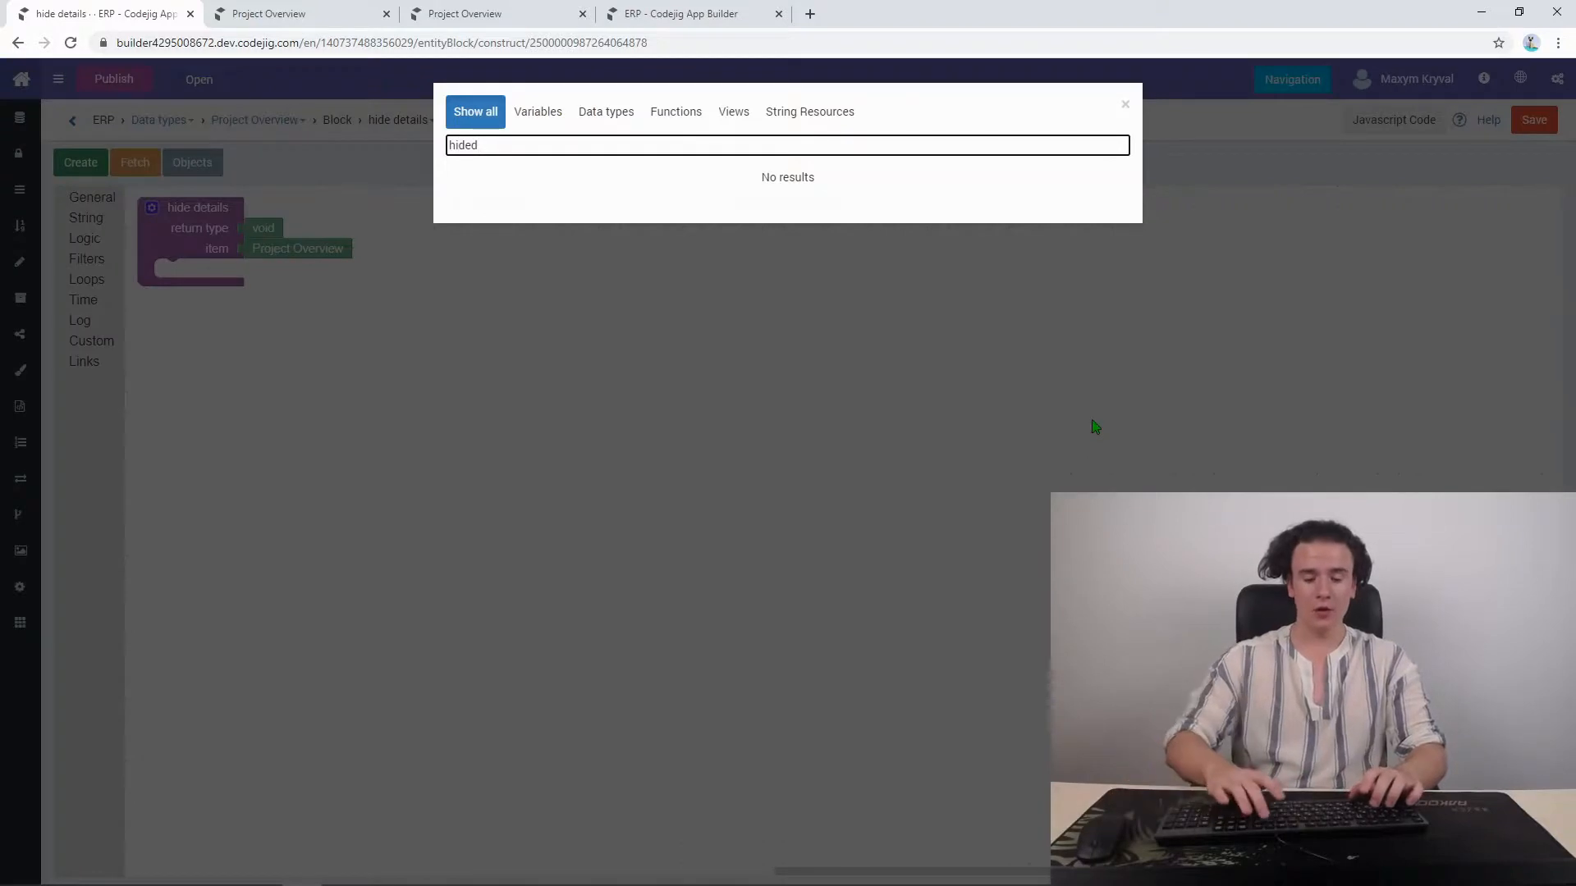
key(BackSpace)
click(1115, 412)
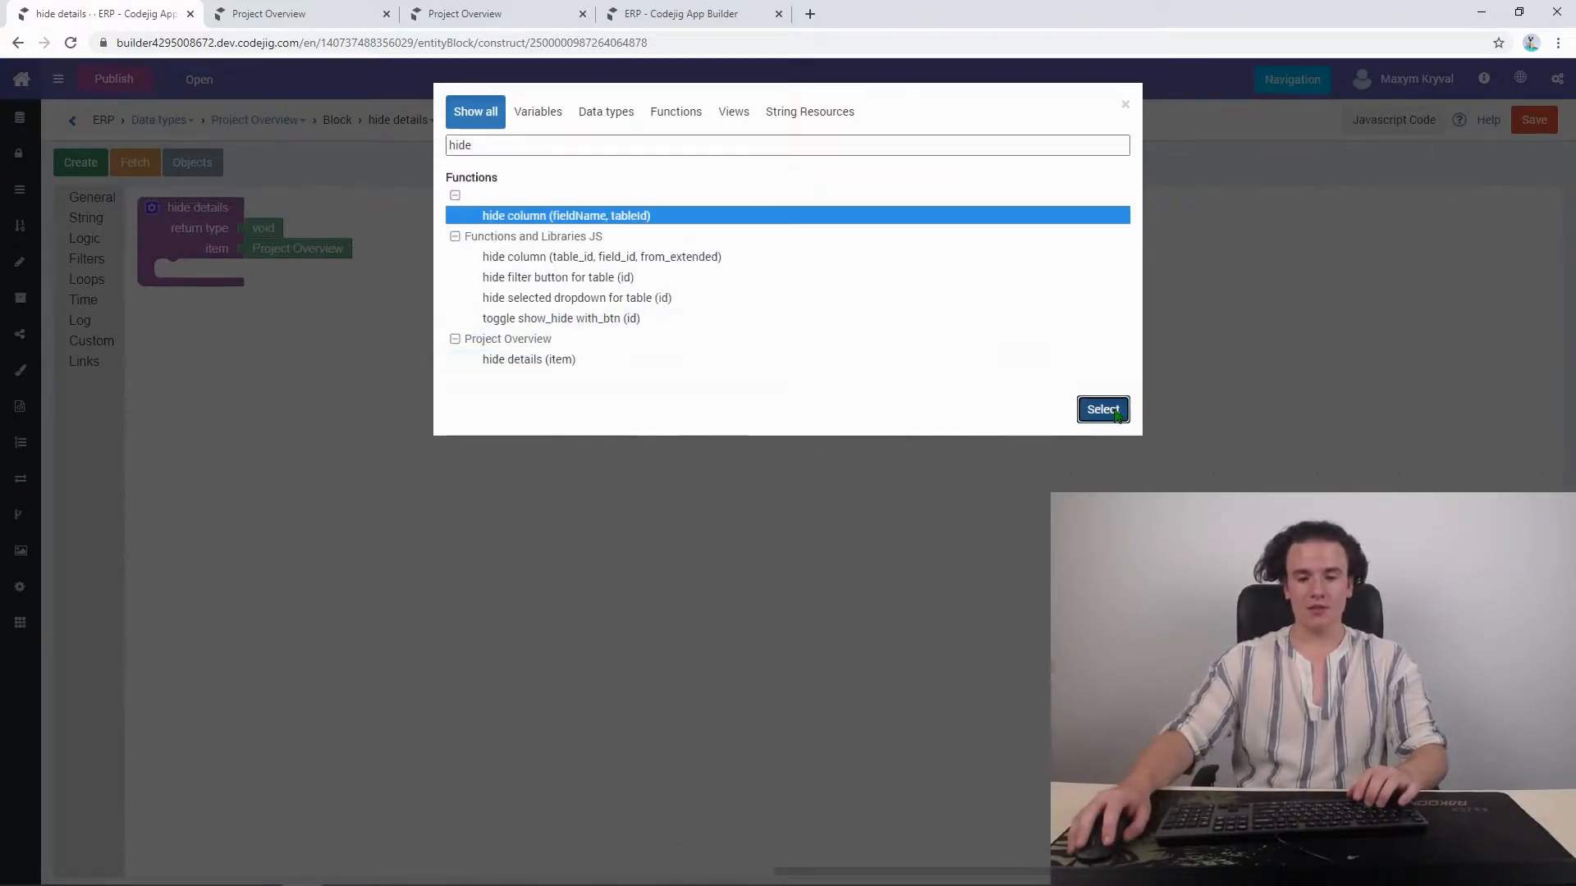
drag(205, 219, 233, 292)
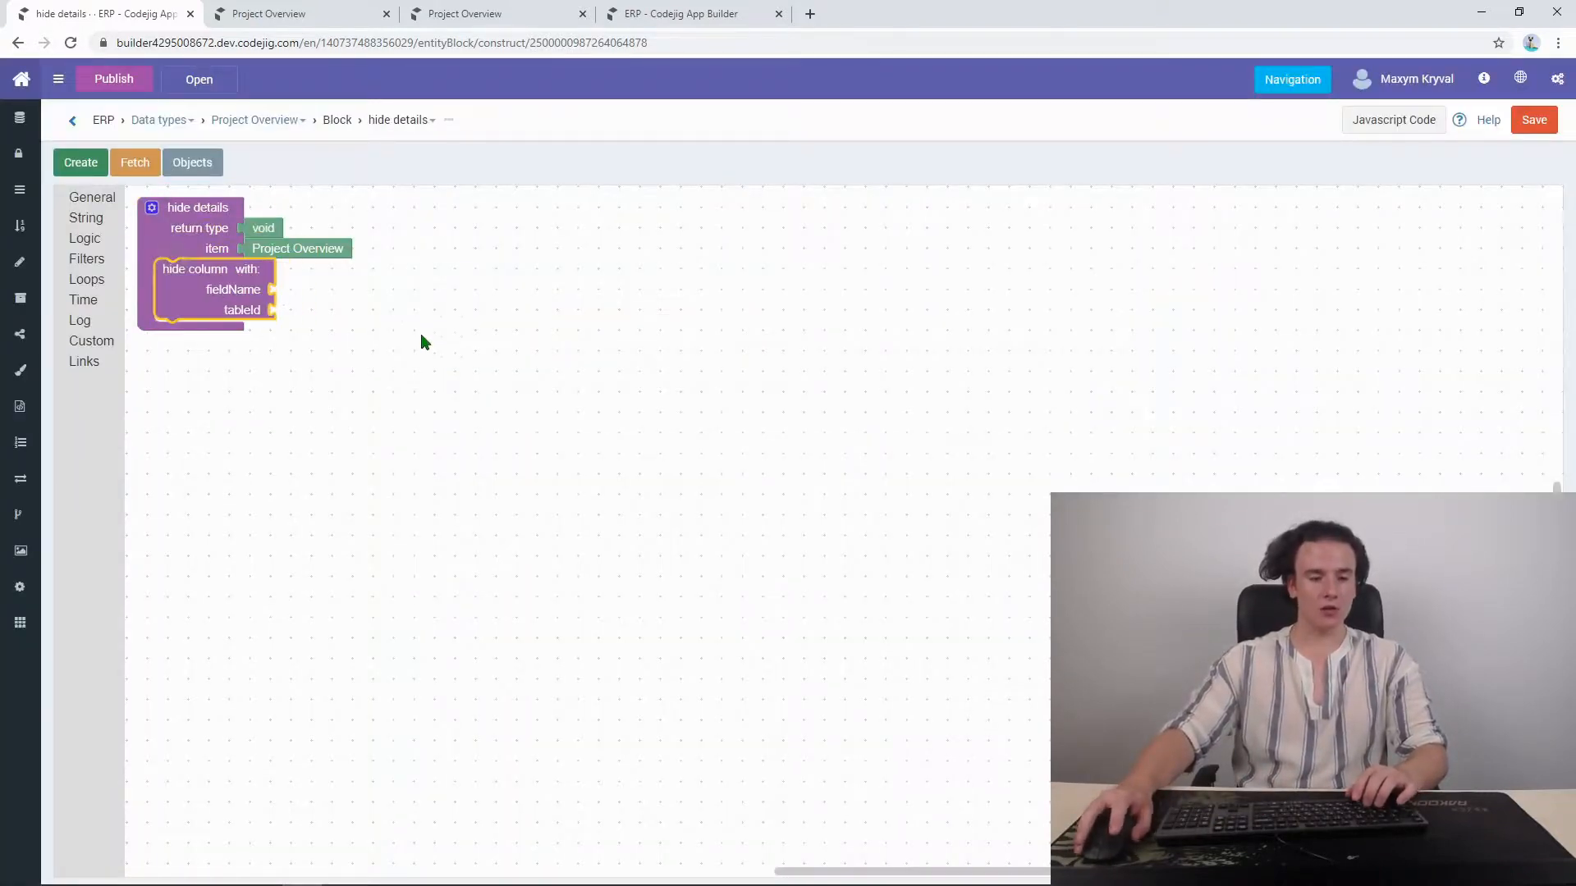
click(421, 332)
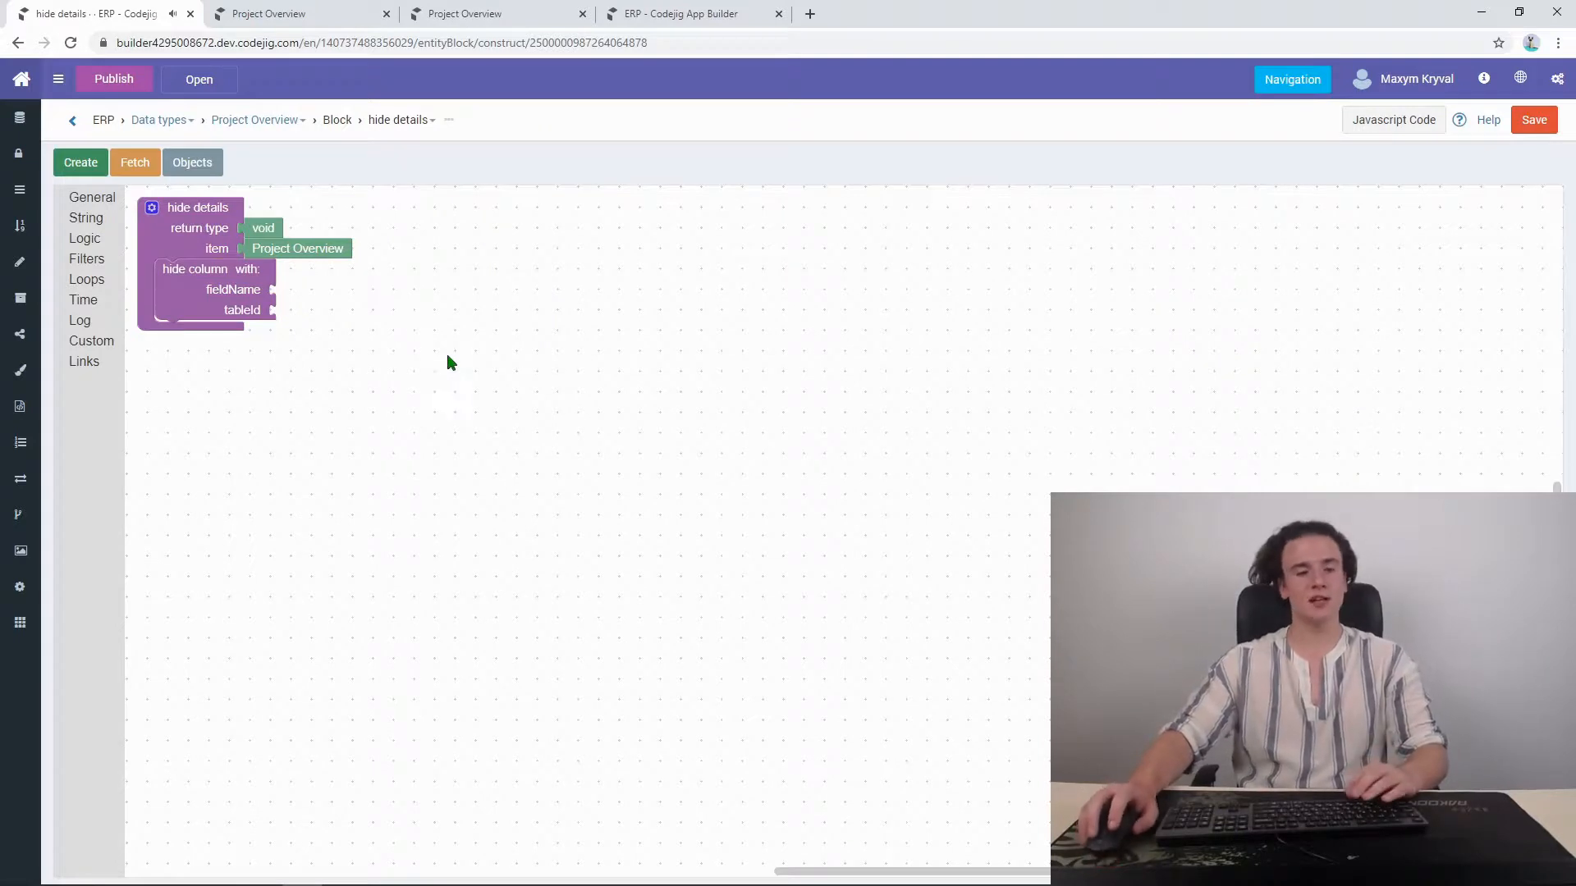
Step: Attach empty text blocks to the fieldName and tableId inputs of hide column
click(95, 220)
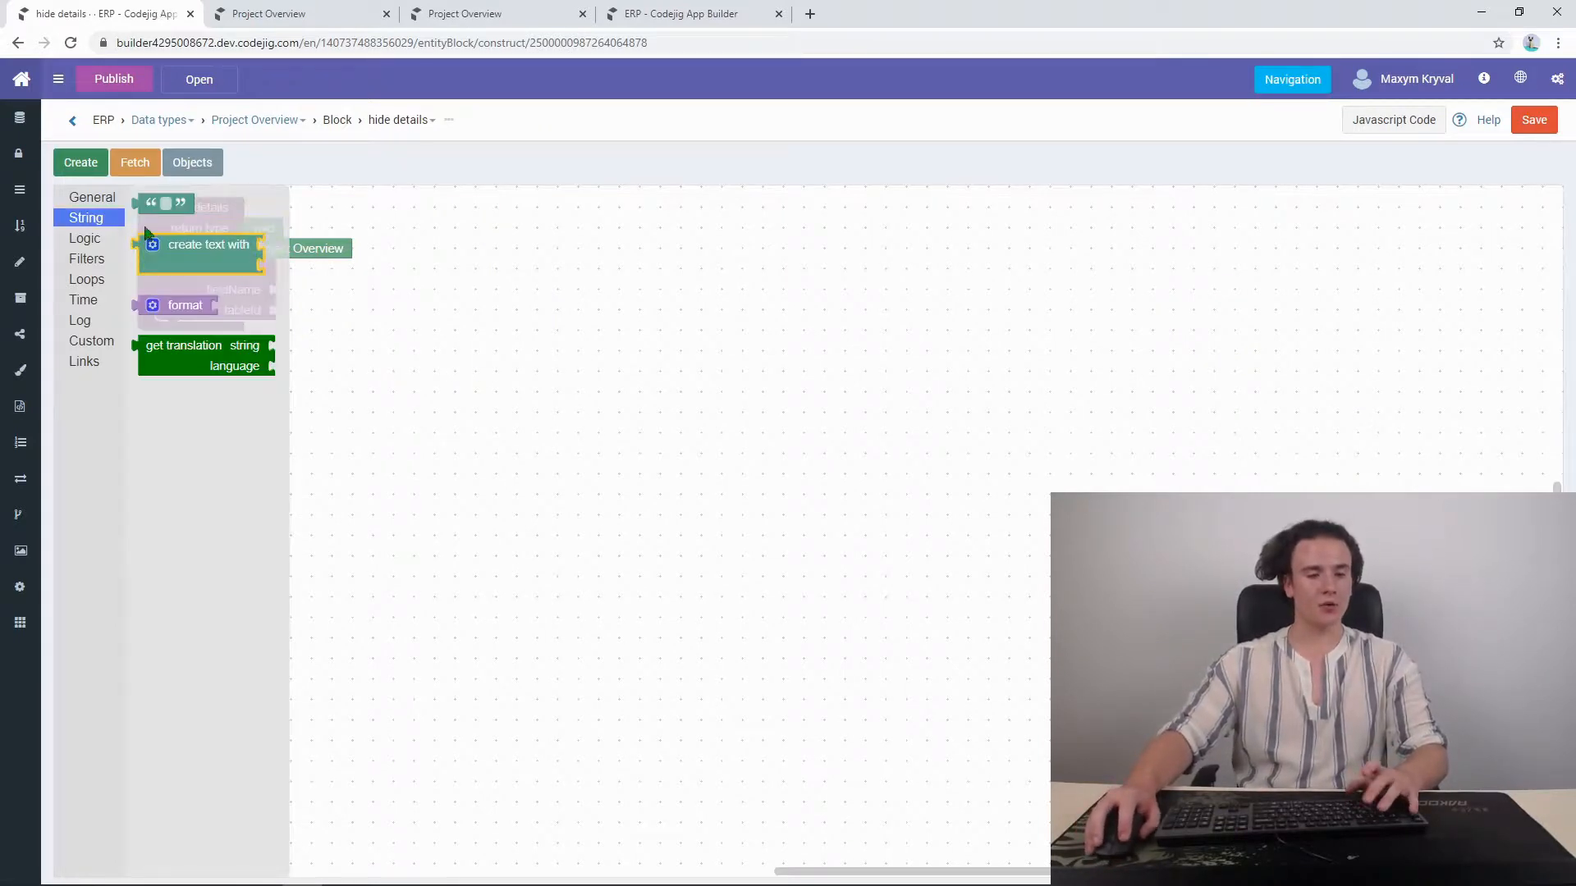
drag(156, 204, 293, 302)
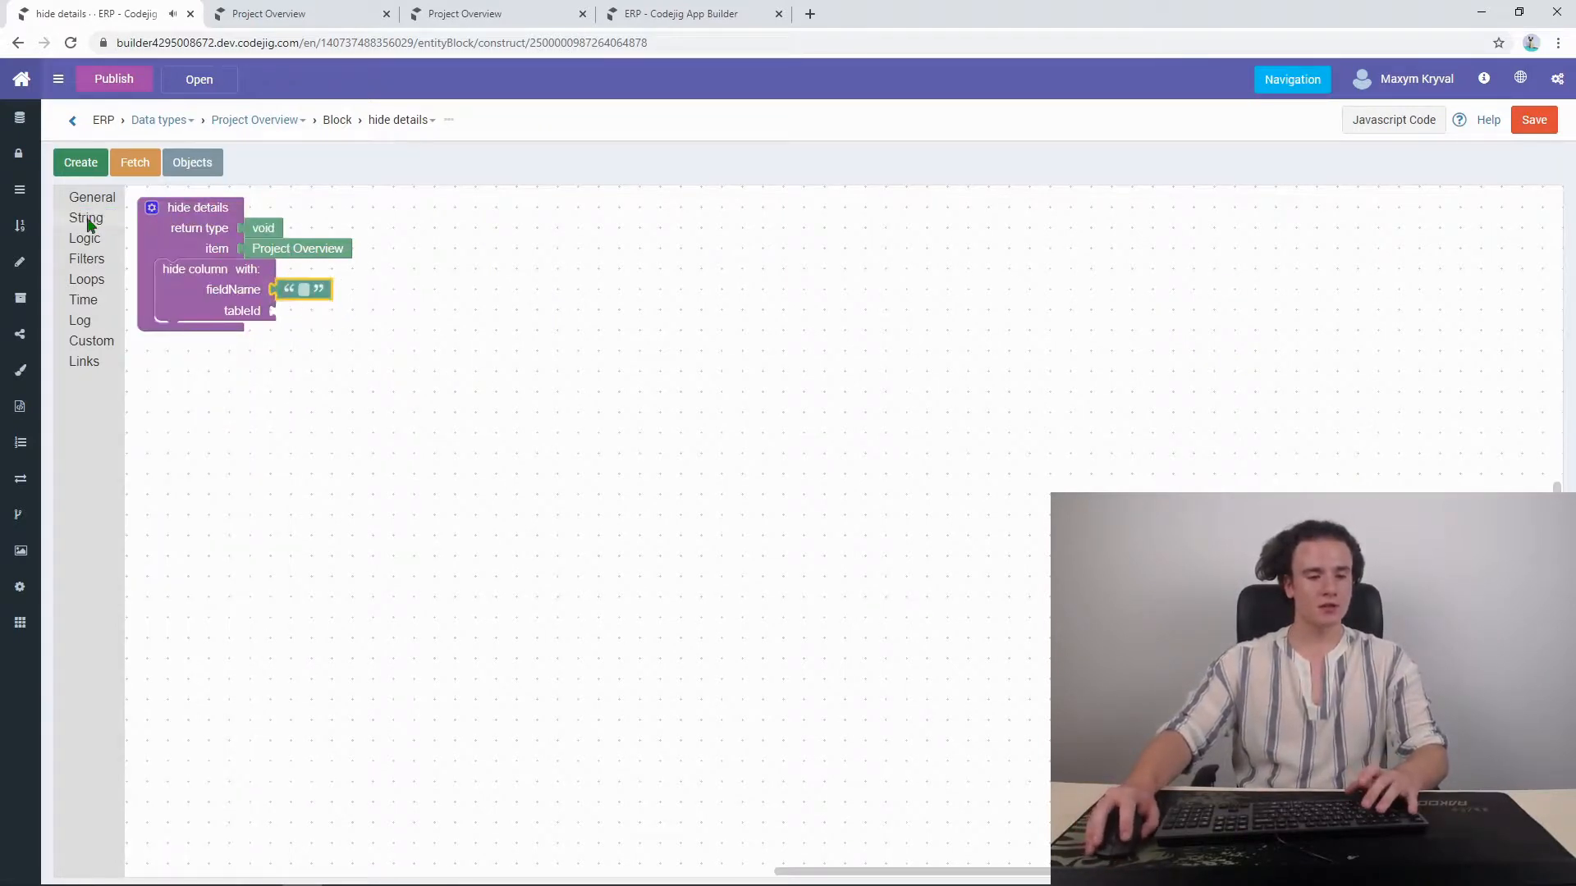
click(90, 222)
drag(158, 203, 297, 321)
right_click(304, 314)
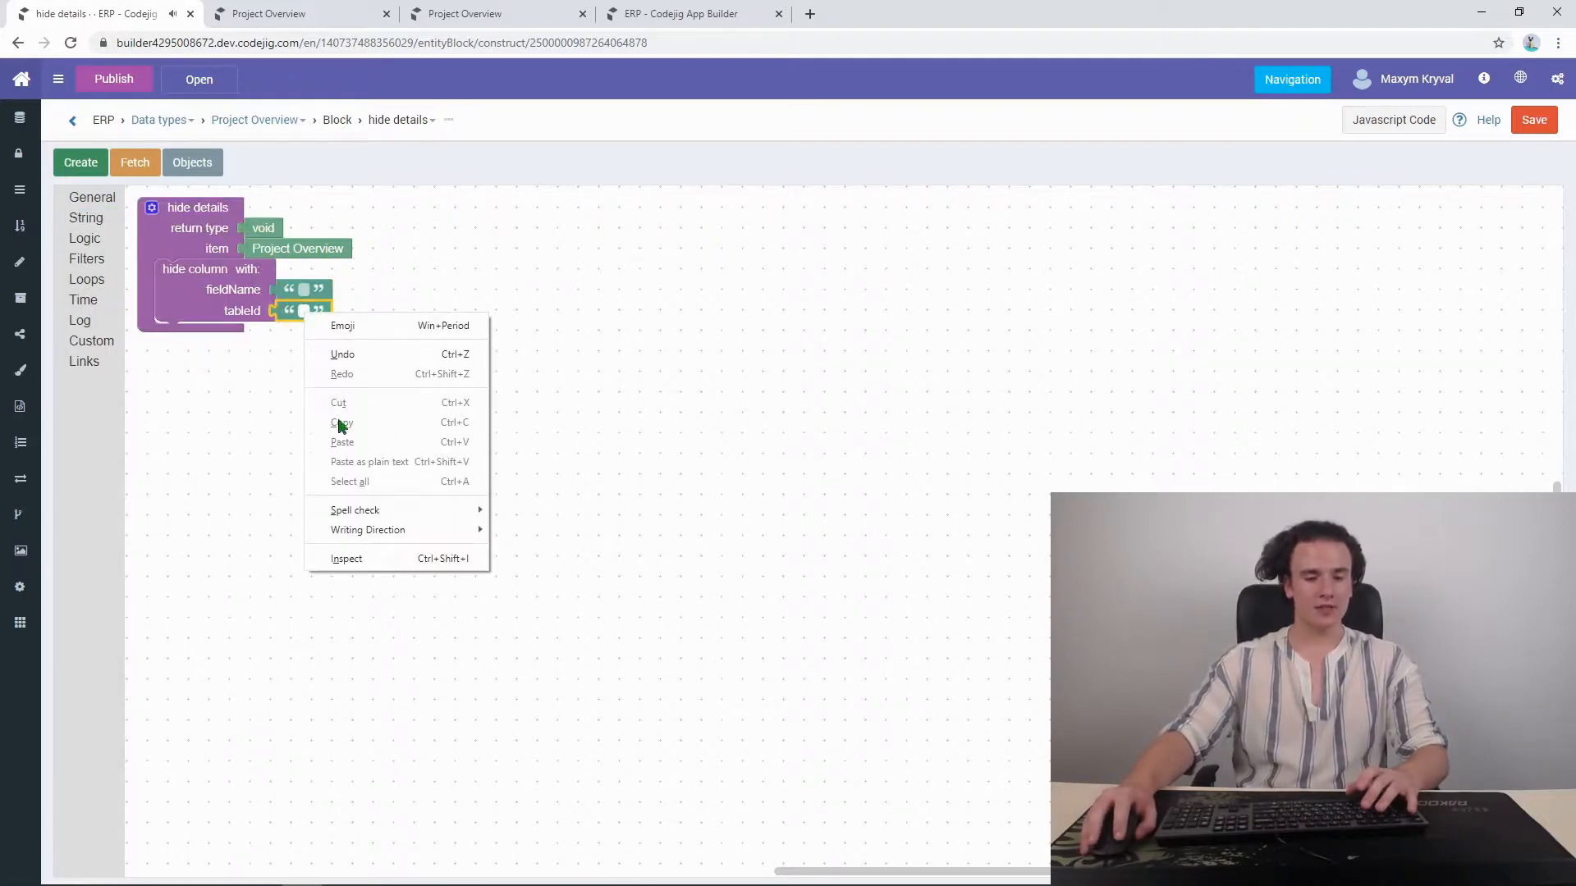
click(278, 425)
Step: Open the ERP data types in a separate tab and copy the ID of the Completed field in Project Overview
click(337, 13)
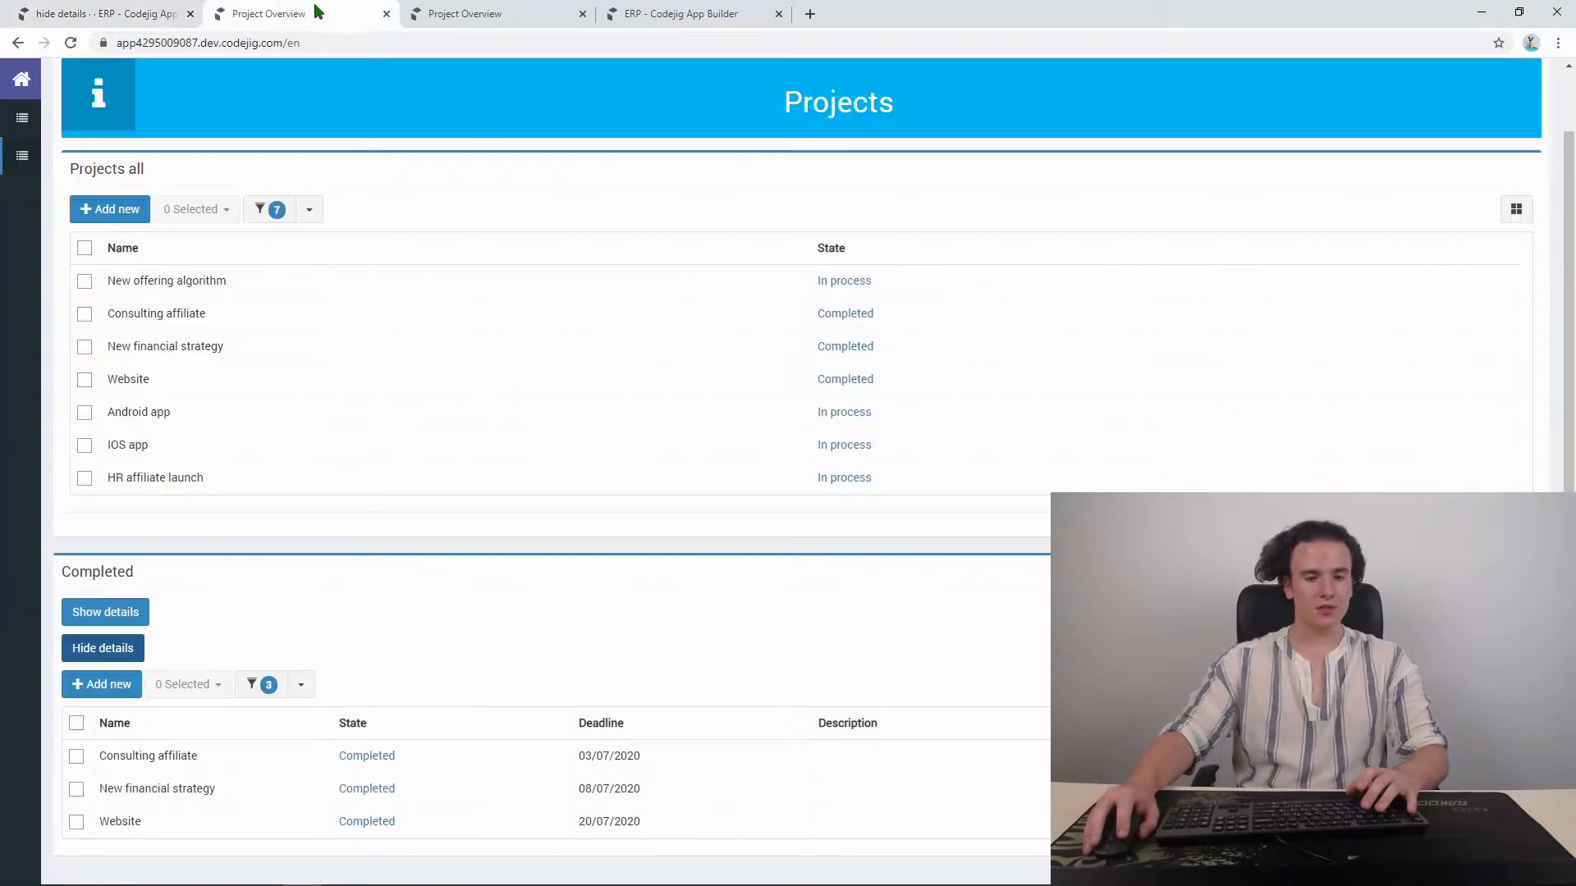
click(123, 10)
right_click(184, 128)
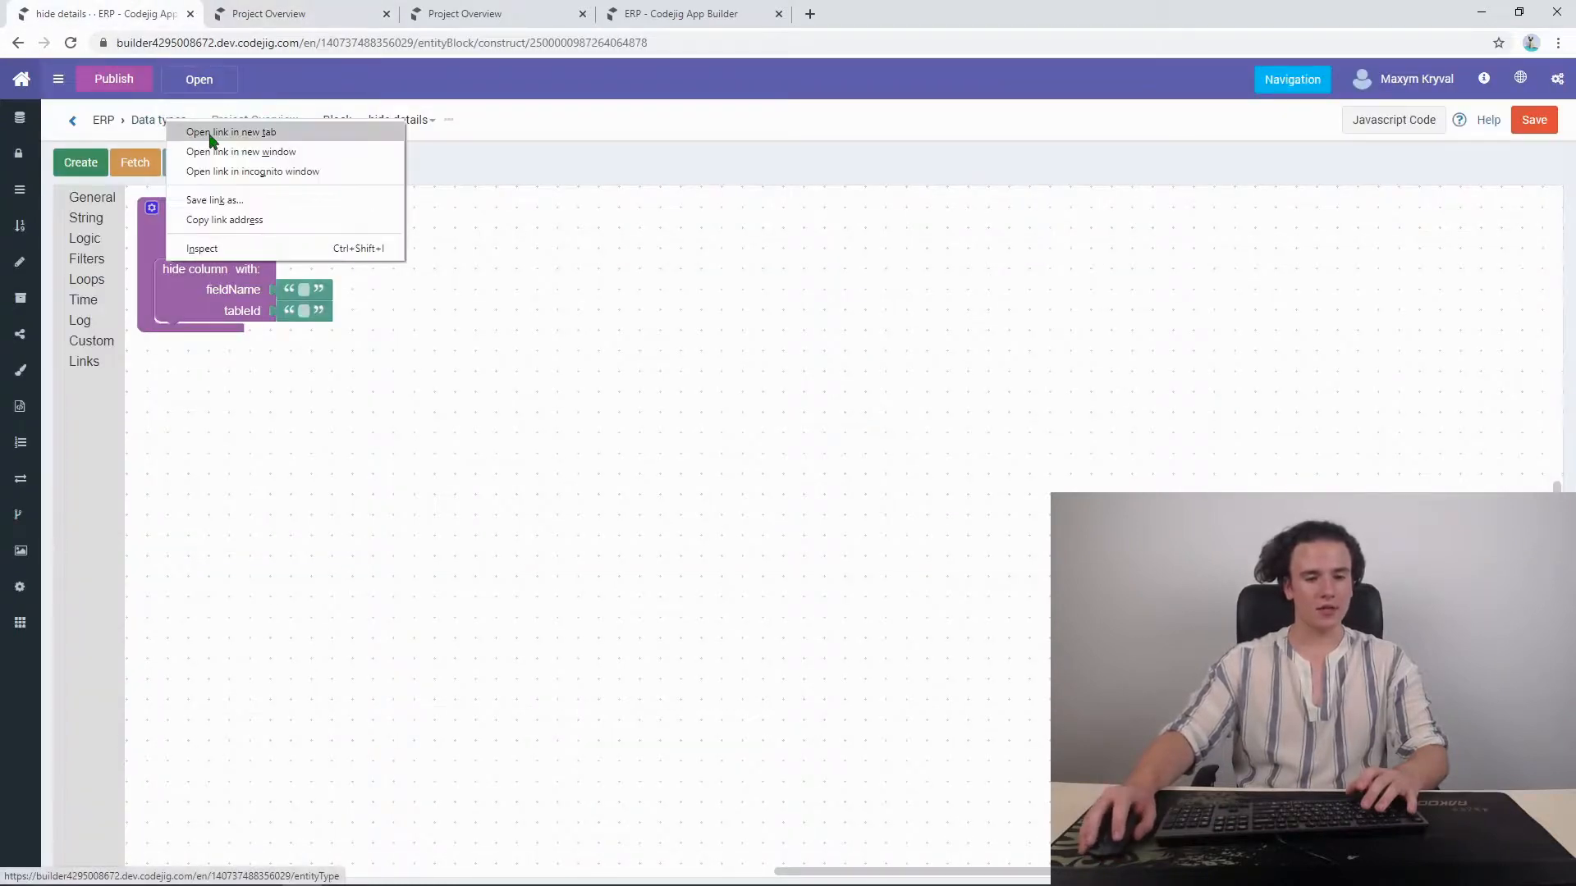
click(212, 135)
click(474, 7)
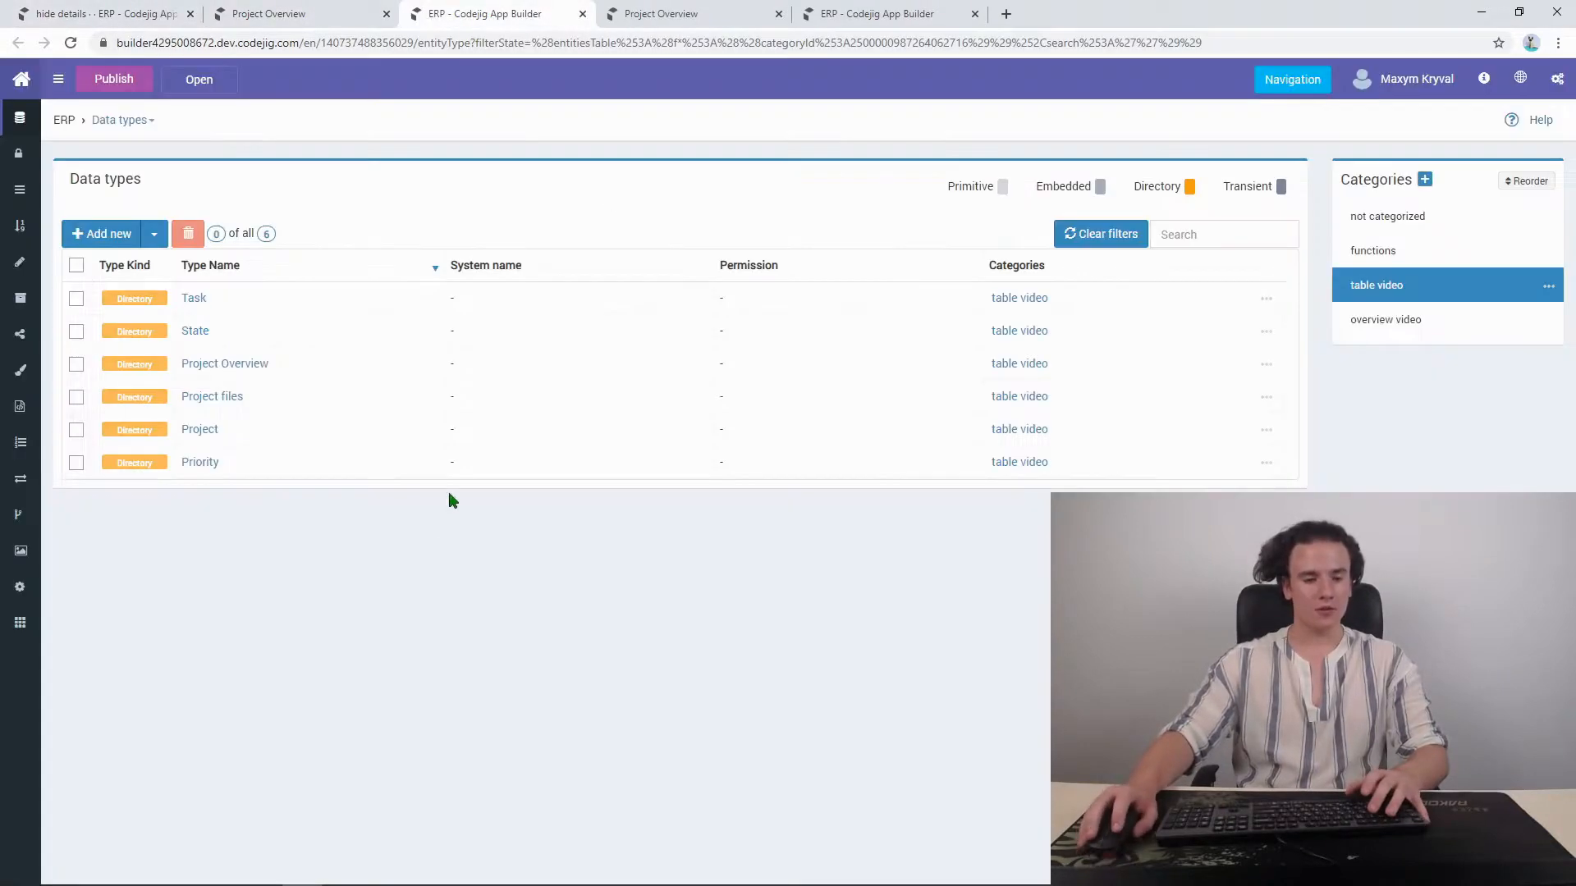
click(215, 363)
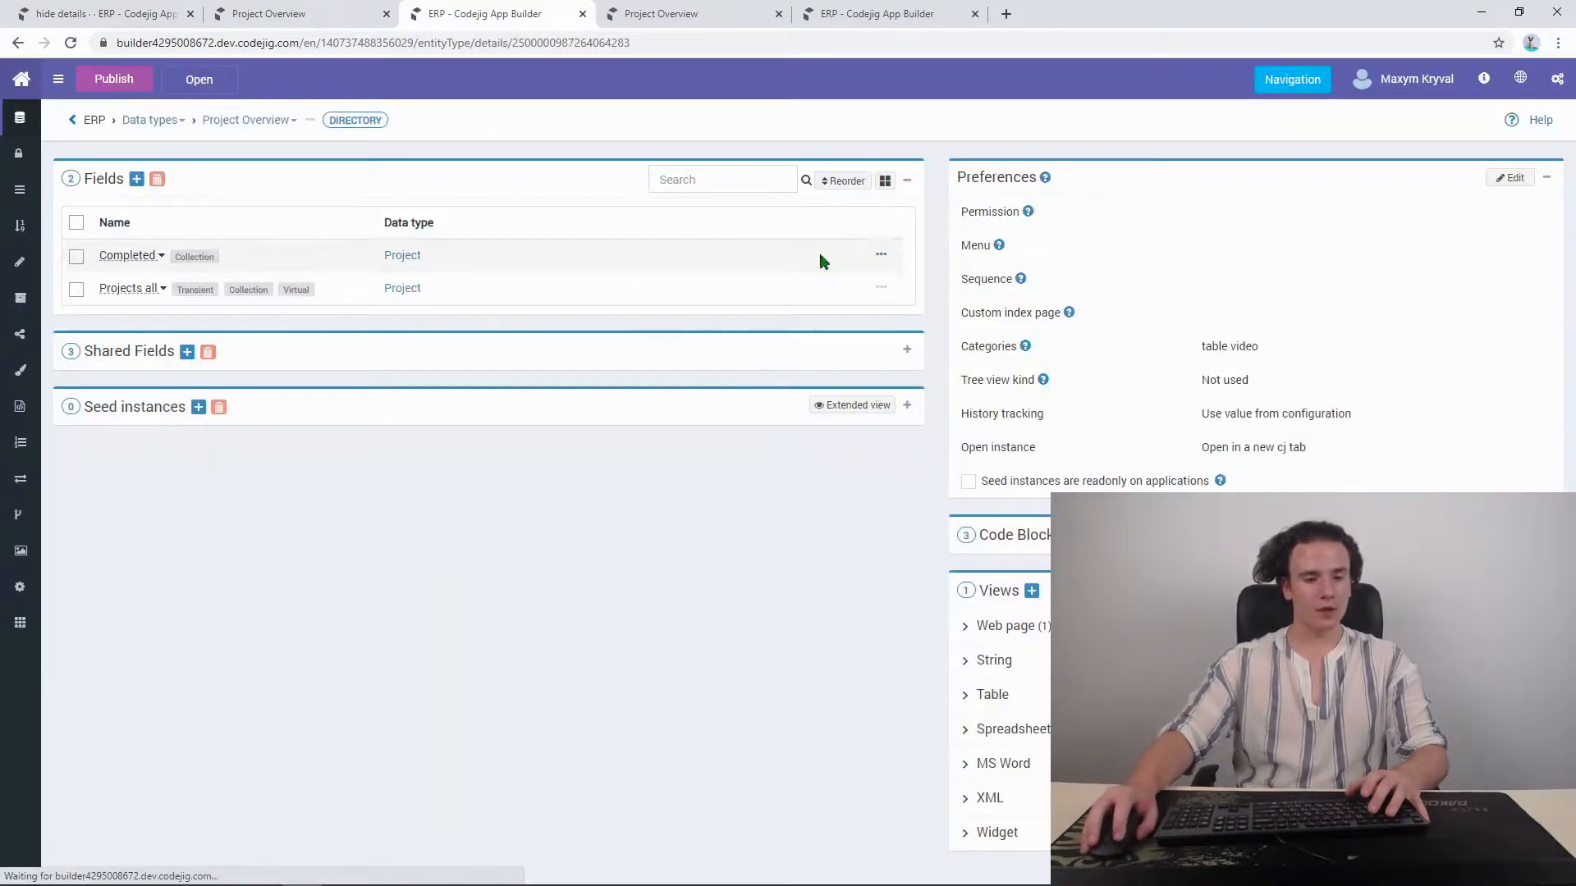
click(881, 254)
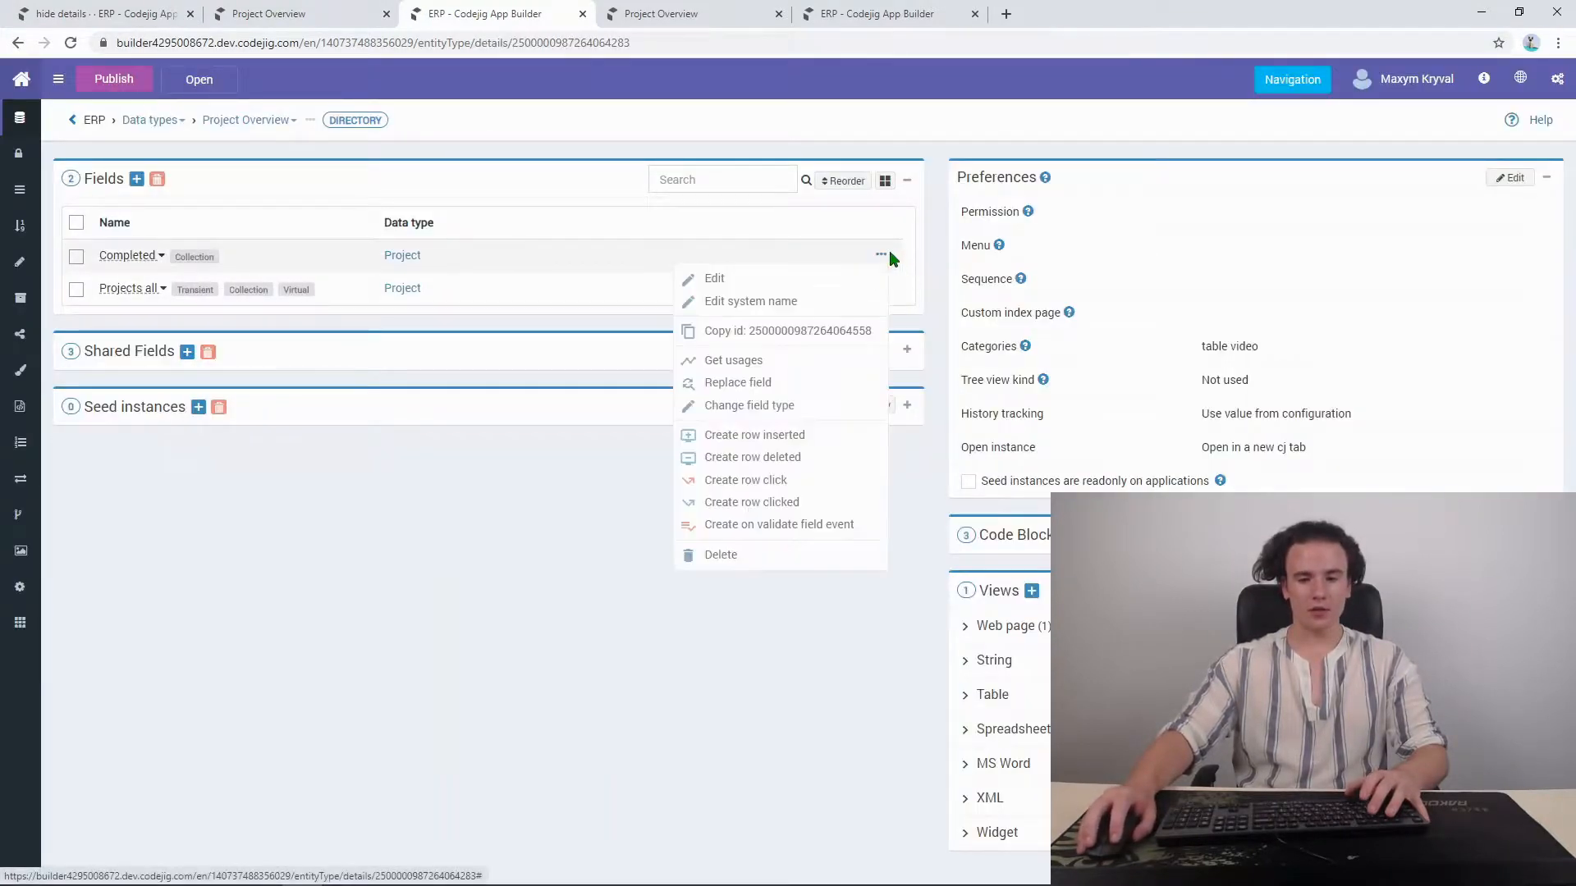
click(800, 332)
Step: Fill the hide column function with the copied Completed field ID as tableId and "description" as fieldName
click(148, 14)
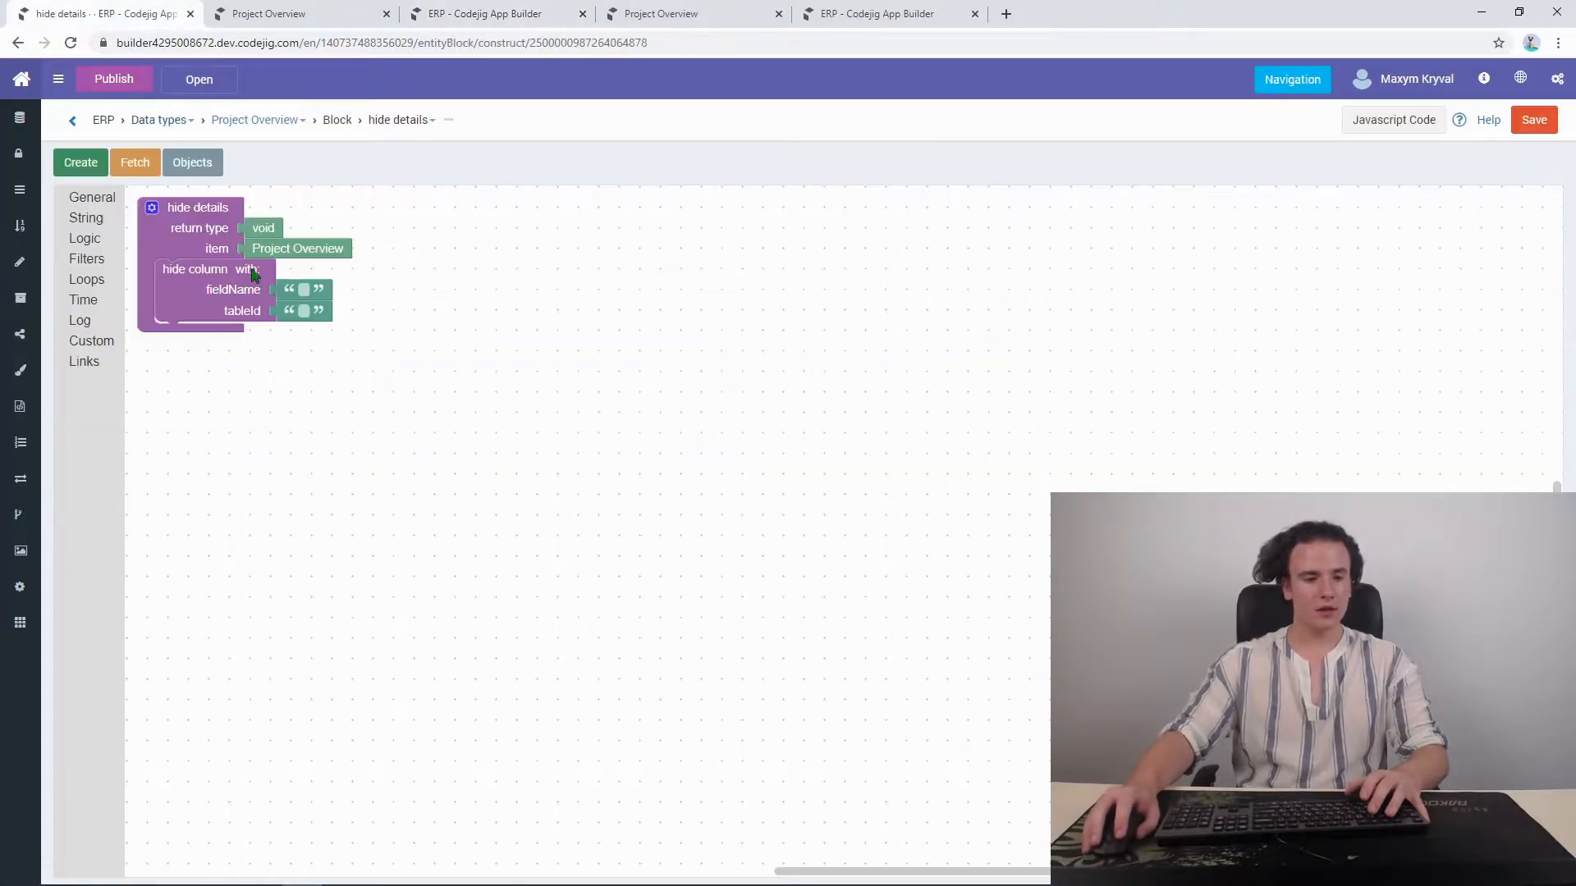
click(304, 310)
right_click(306, 312)
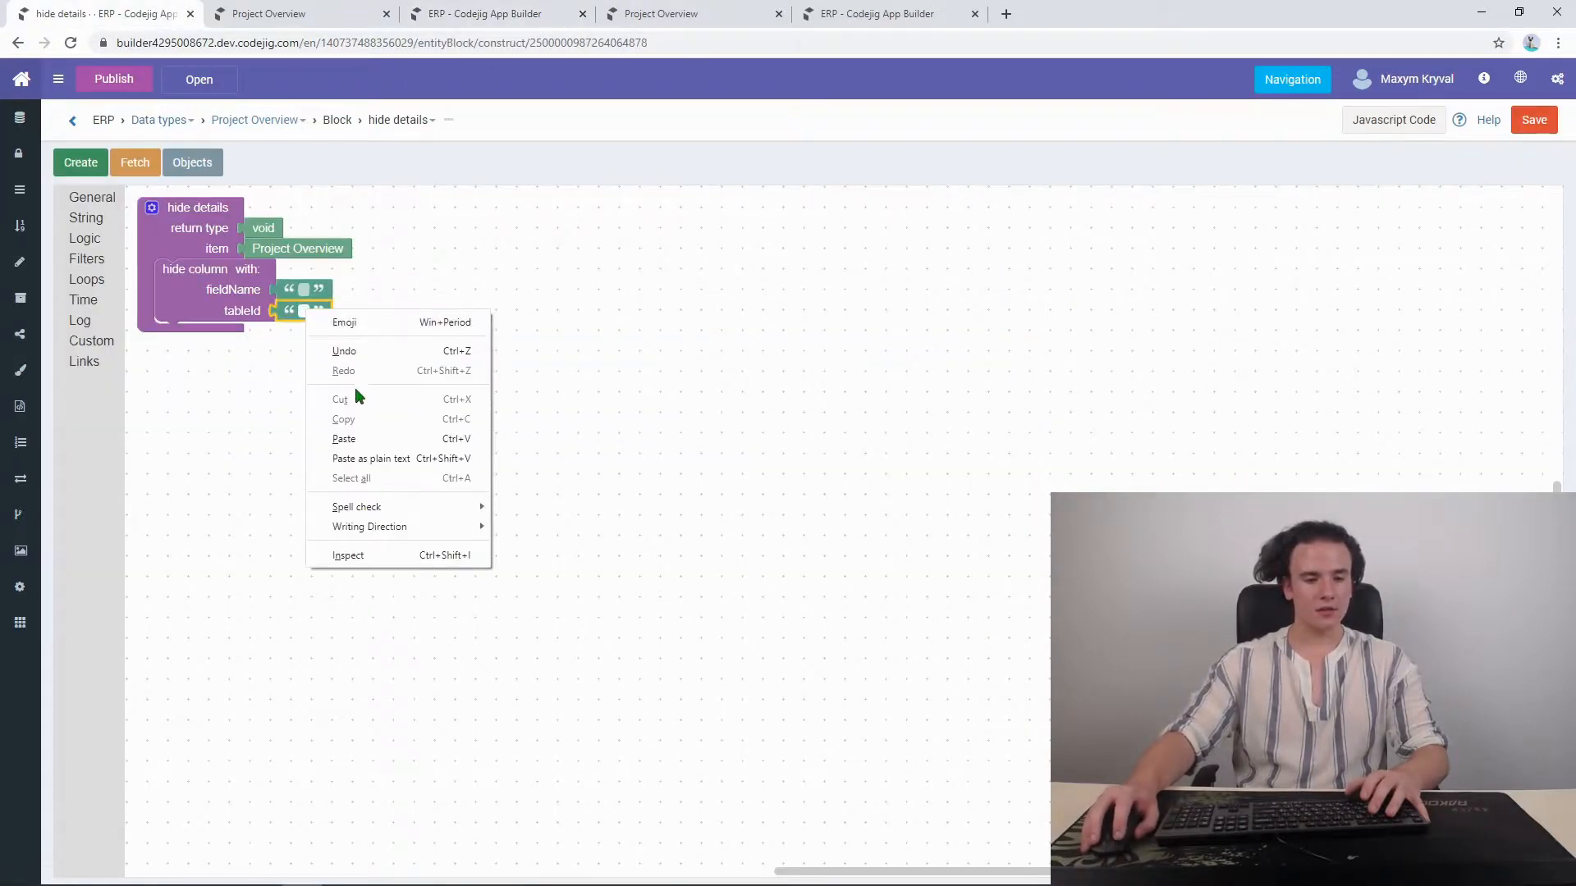
click(343, 439)
click(312, 298)
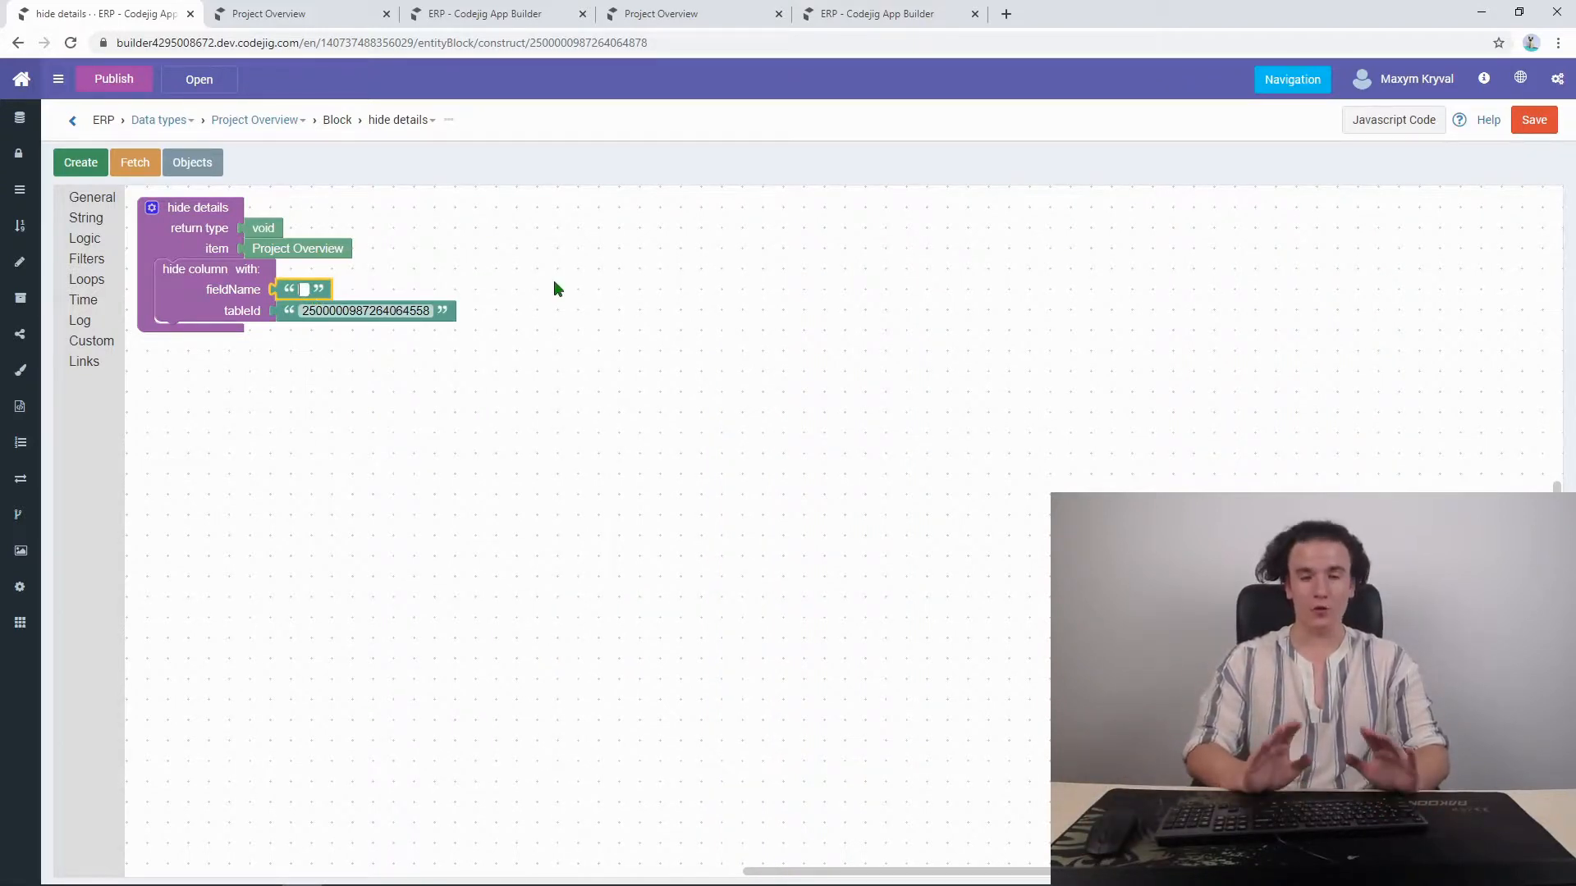
text(escr)
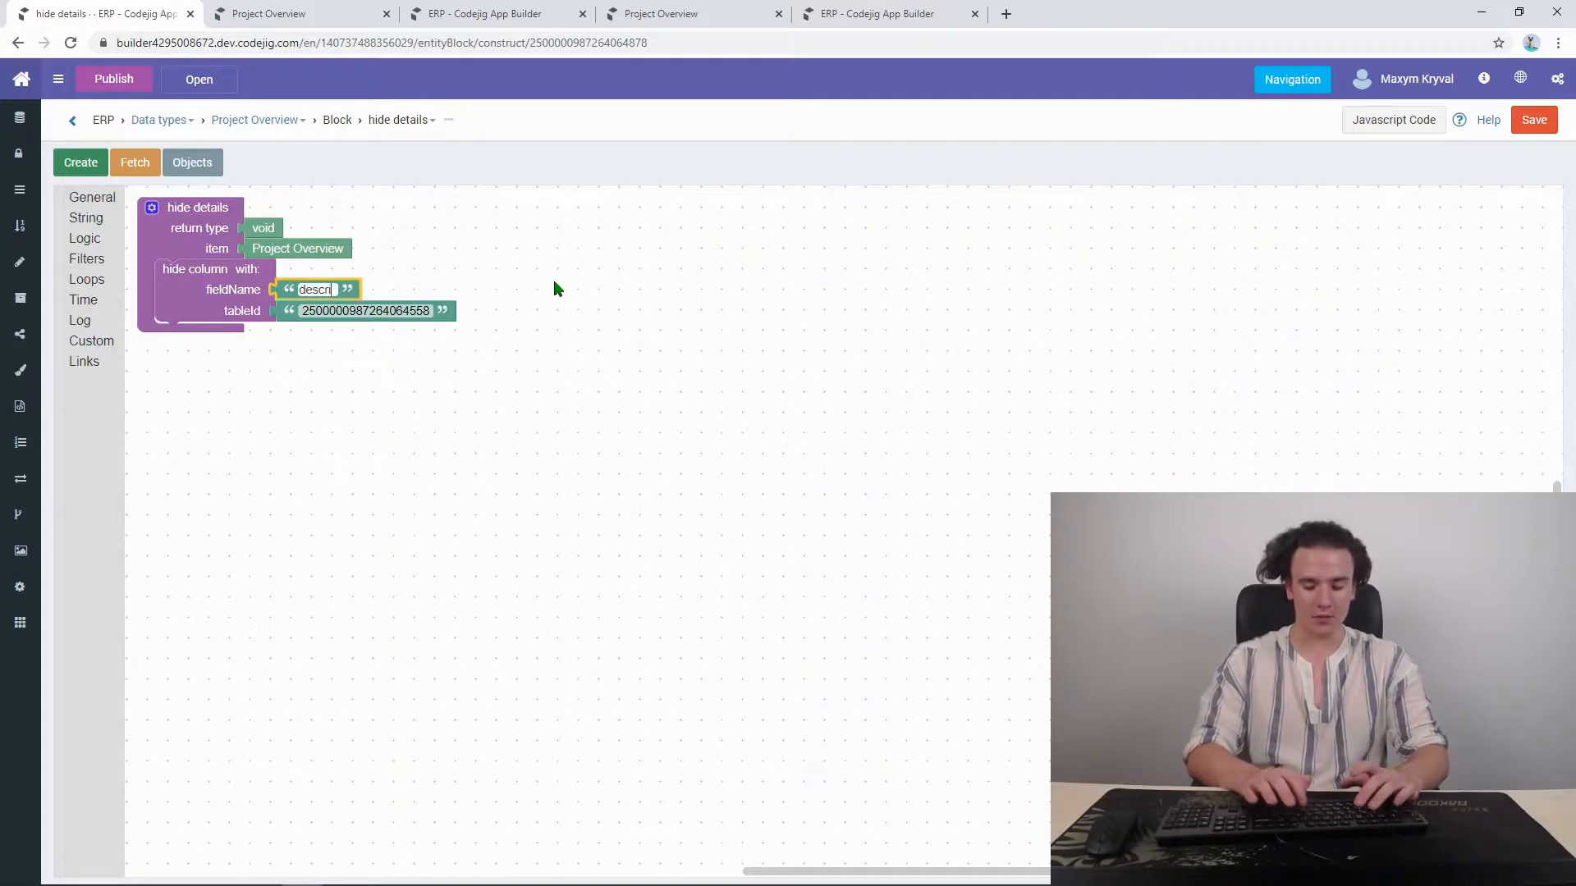
text(iption)
click(589, 255)
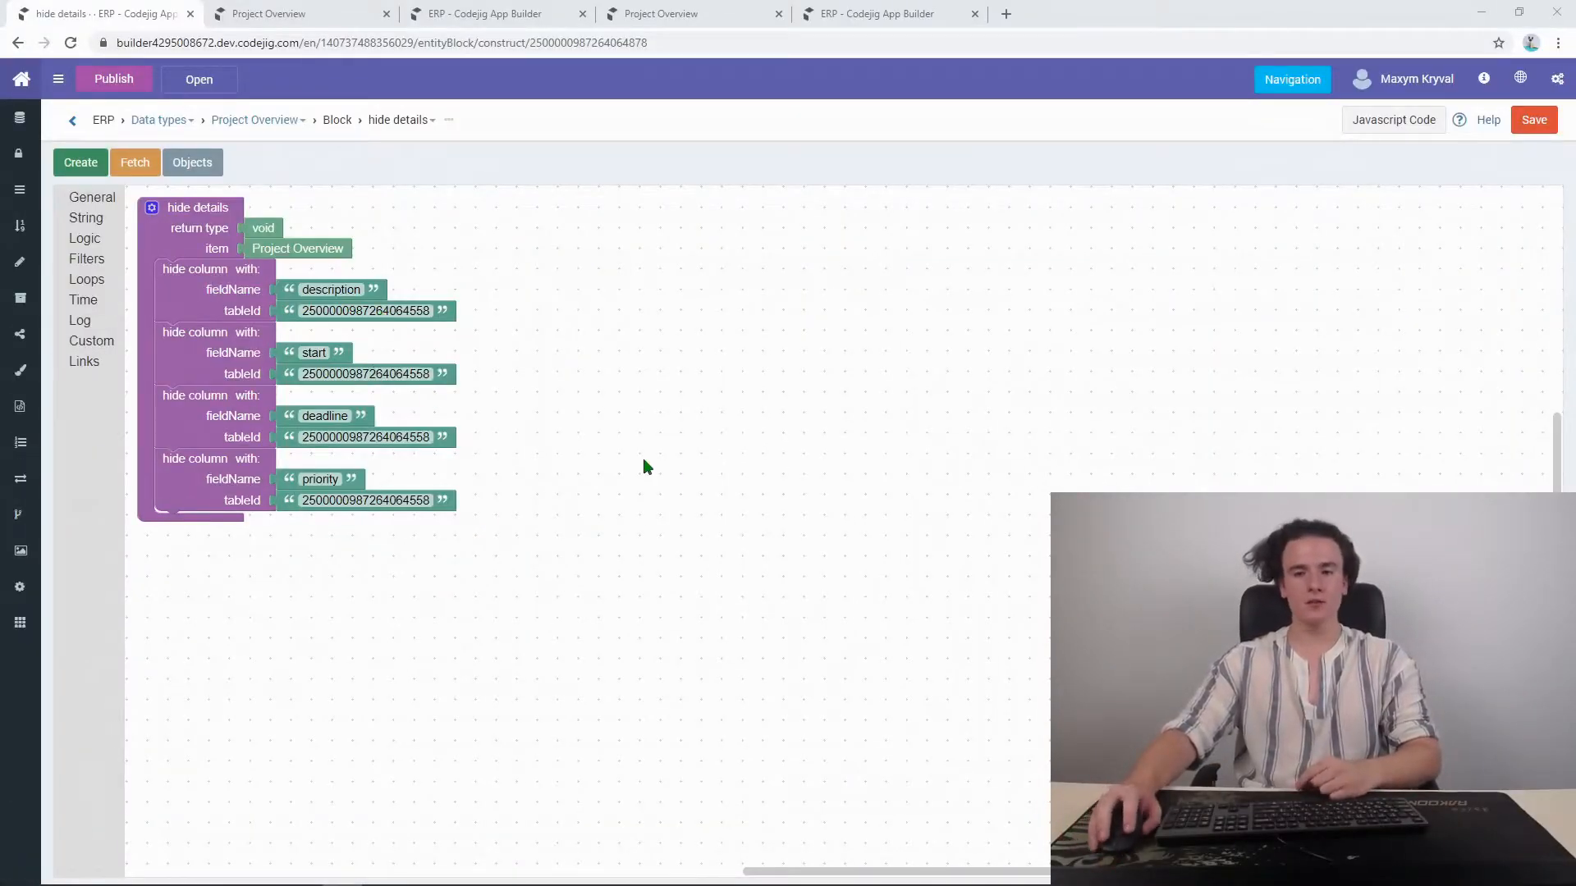
Step: Save the hide details block, publish the ERP app and open the published version
click(1519, 125)
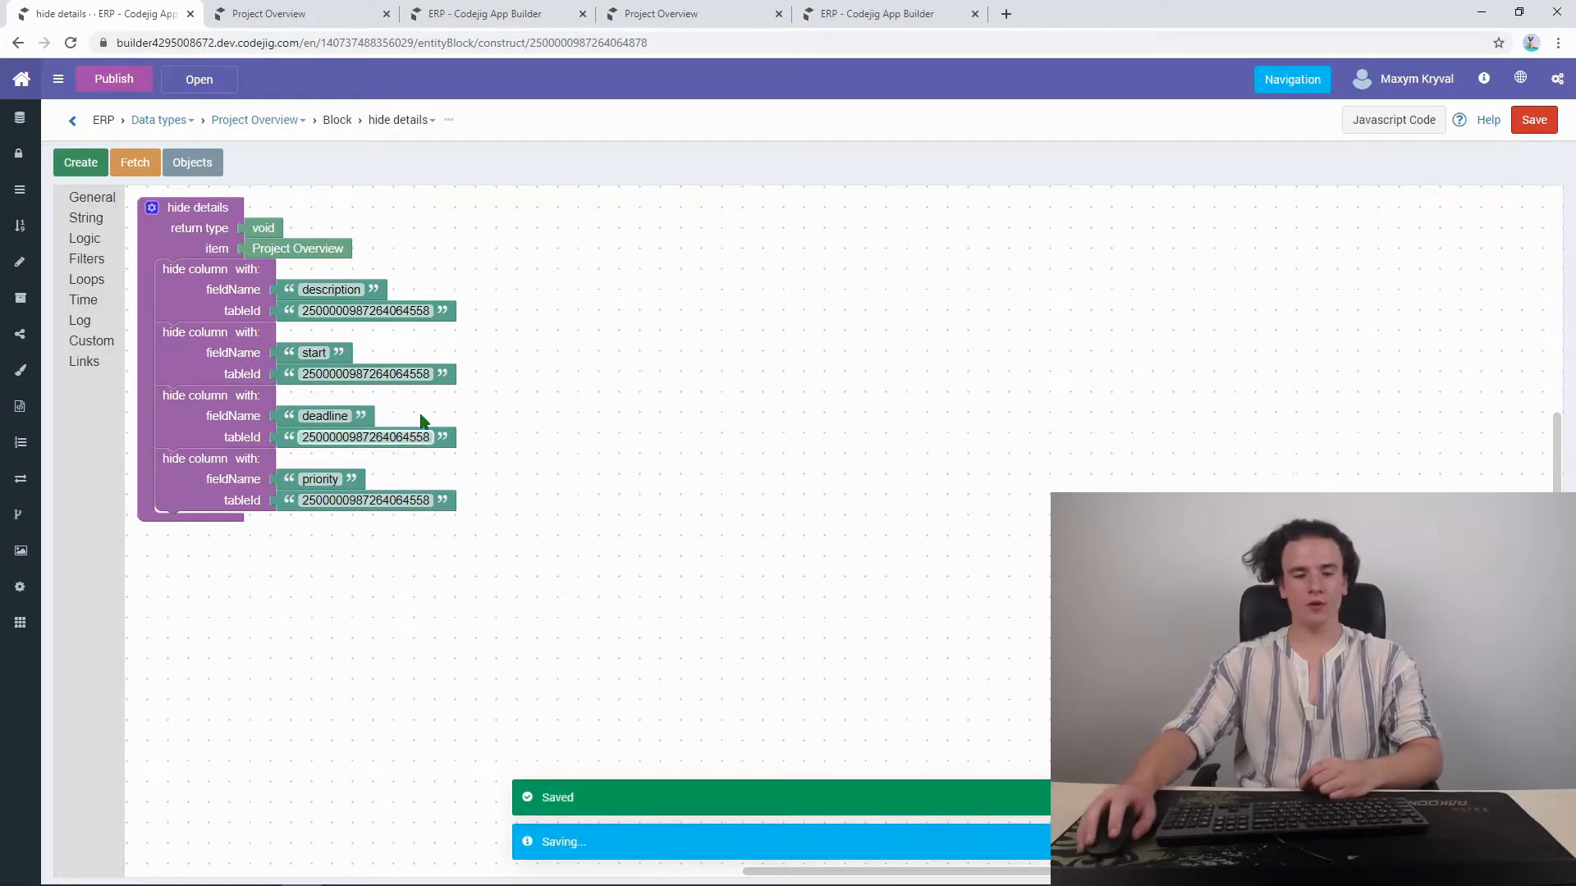
mouse_move(112, 78)
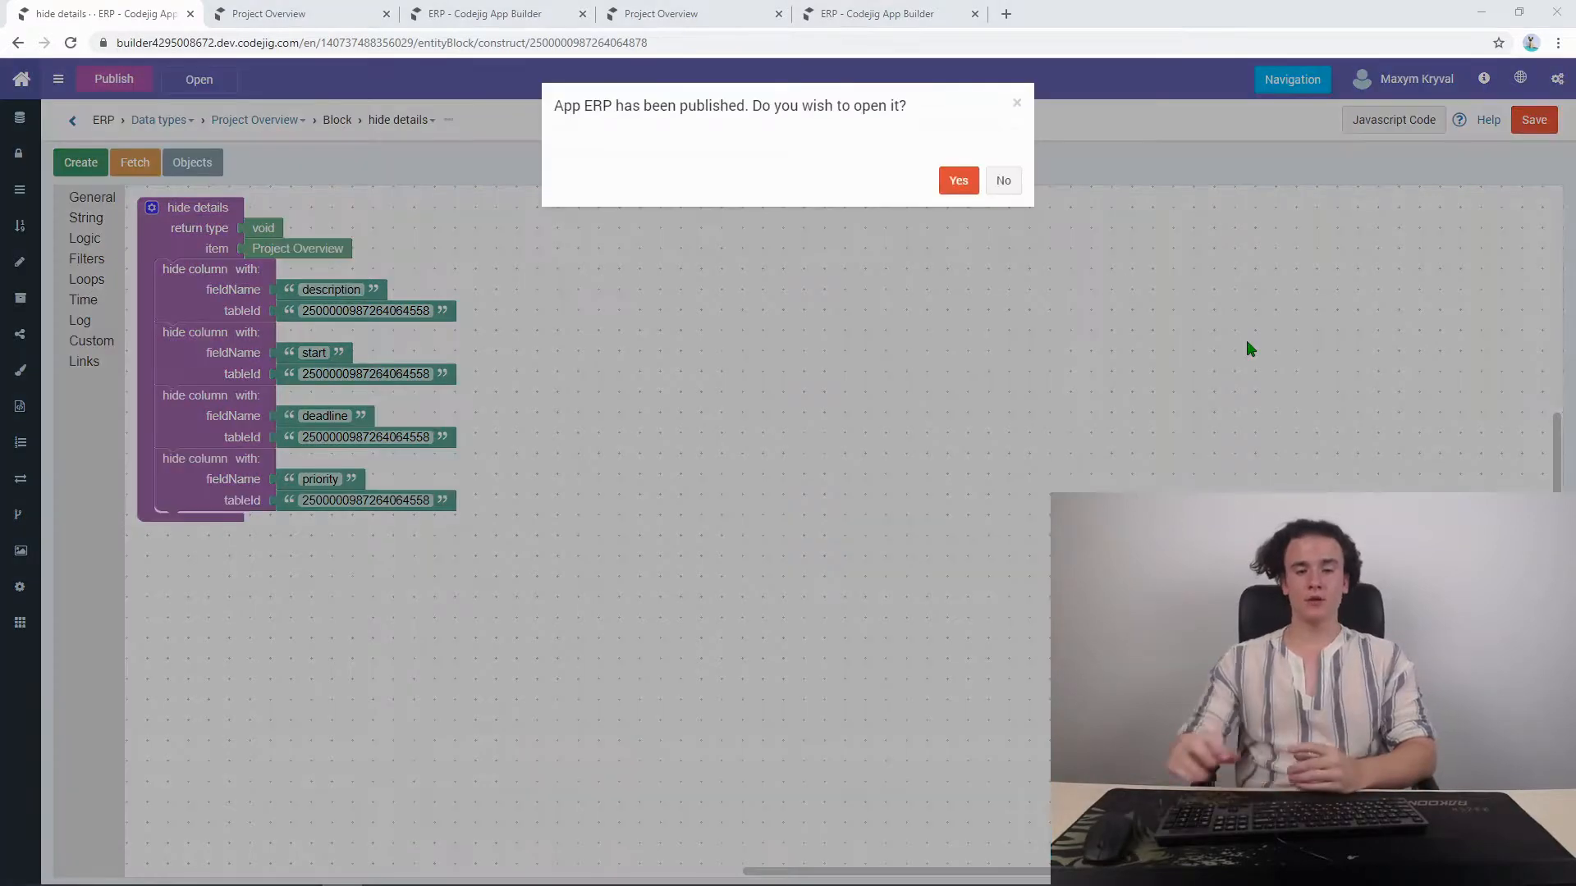
click(958, 182)
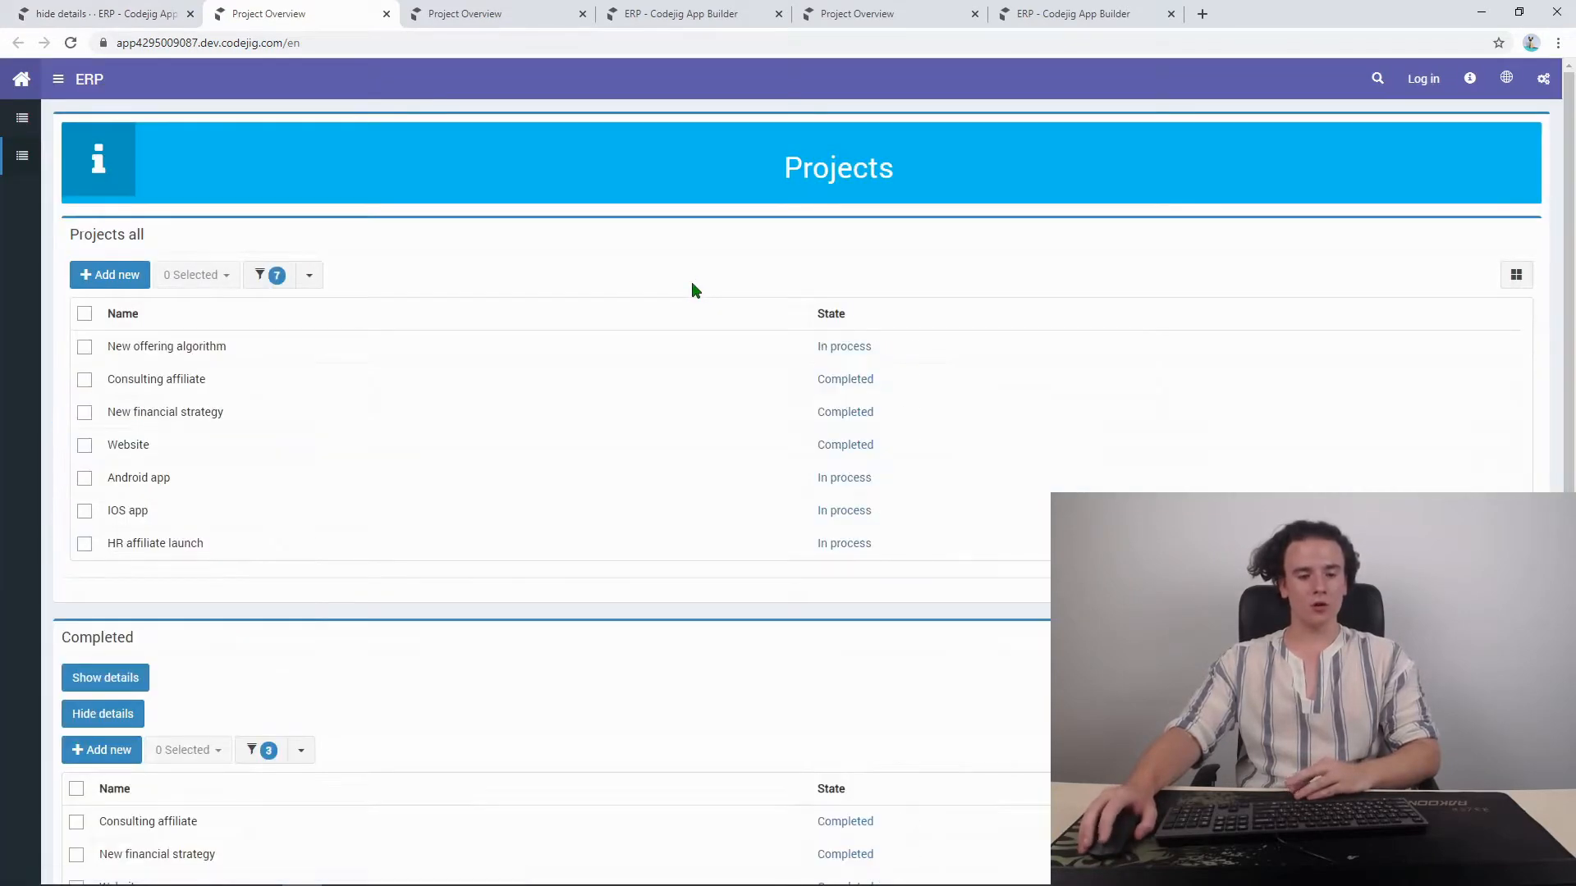
Step: Test the Show details and Hide details buttons above the Completed table
scroll(1547, 371, down, 1)
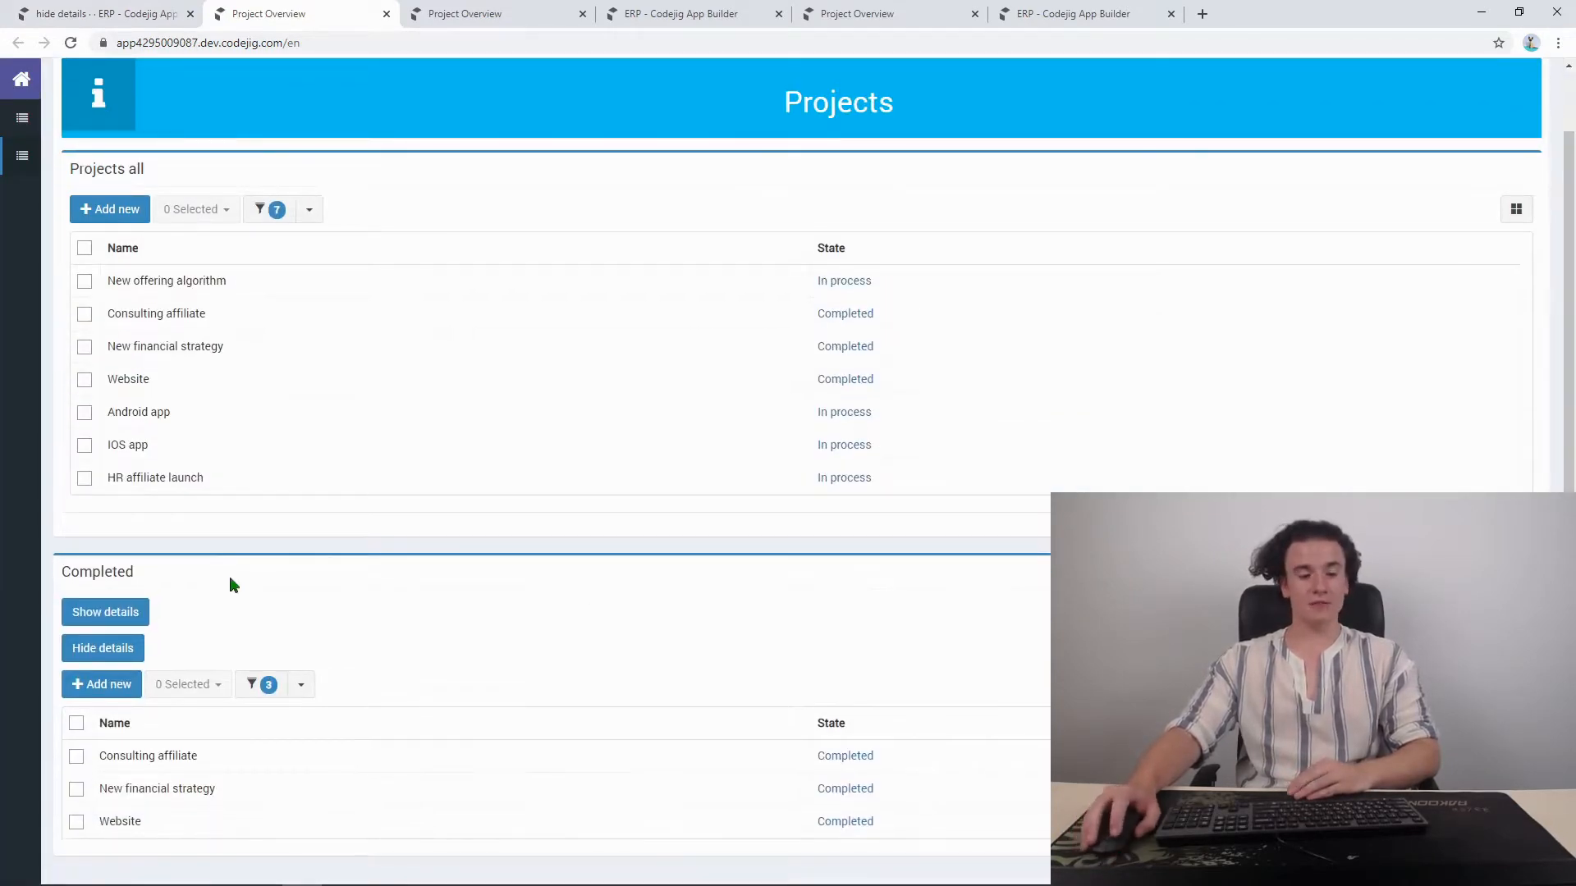
click(112, 621)
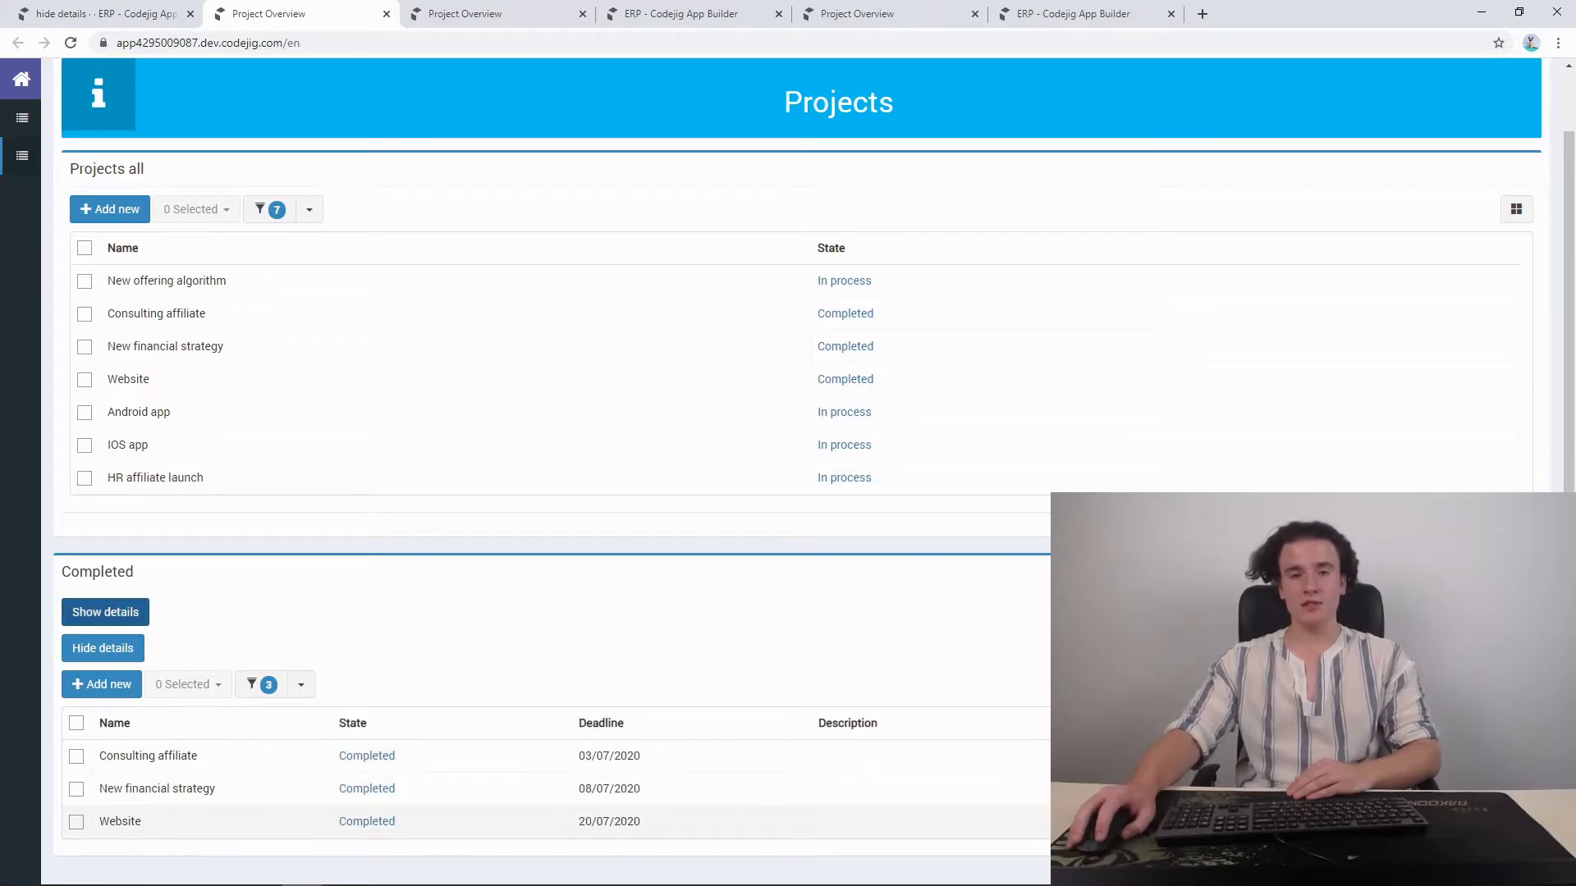
click(115, 657)
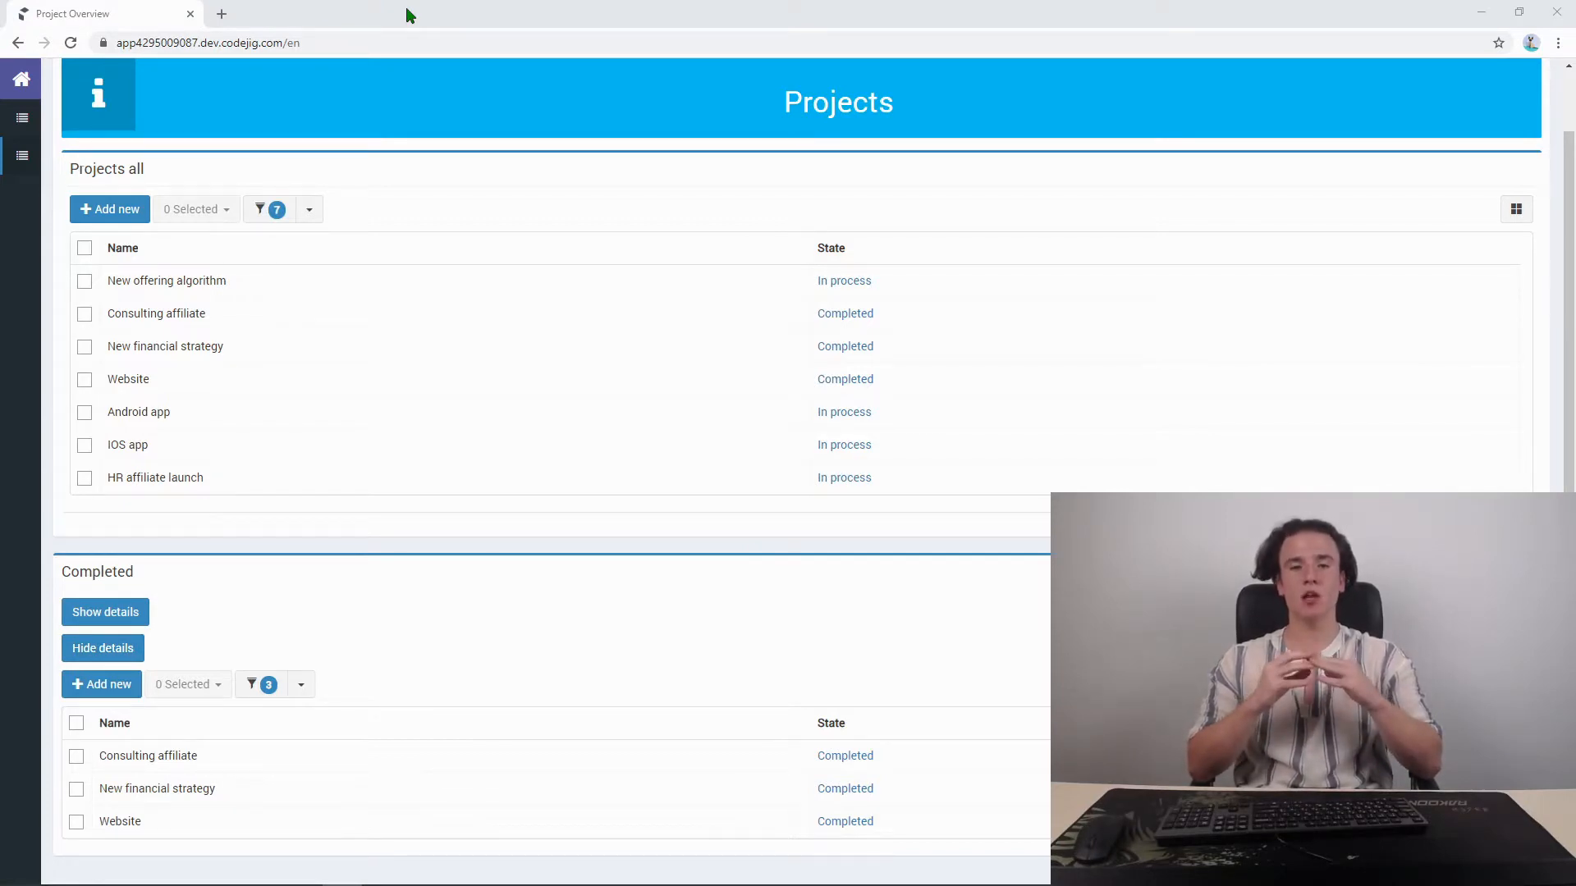
Step: Open invoice.codejig.com in a new browser tab and fill the invoice with sample data
click(221, 15)
text(in)
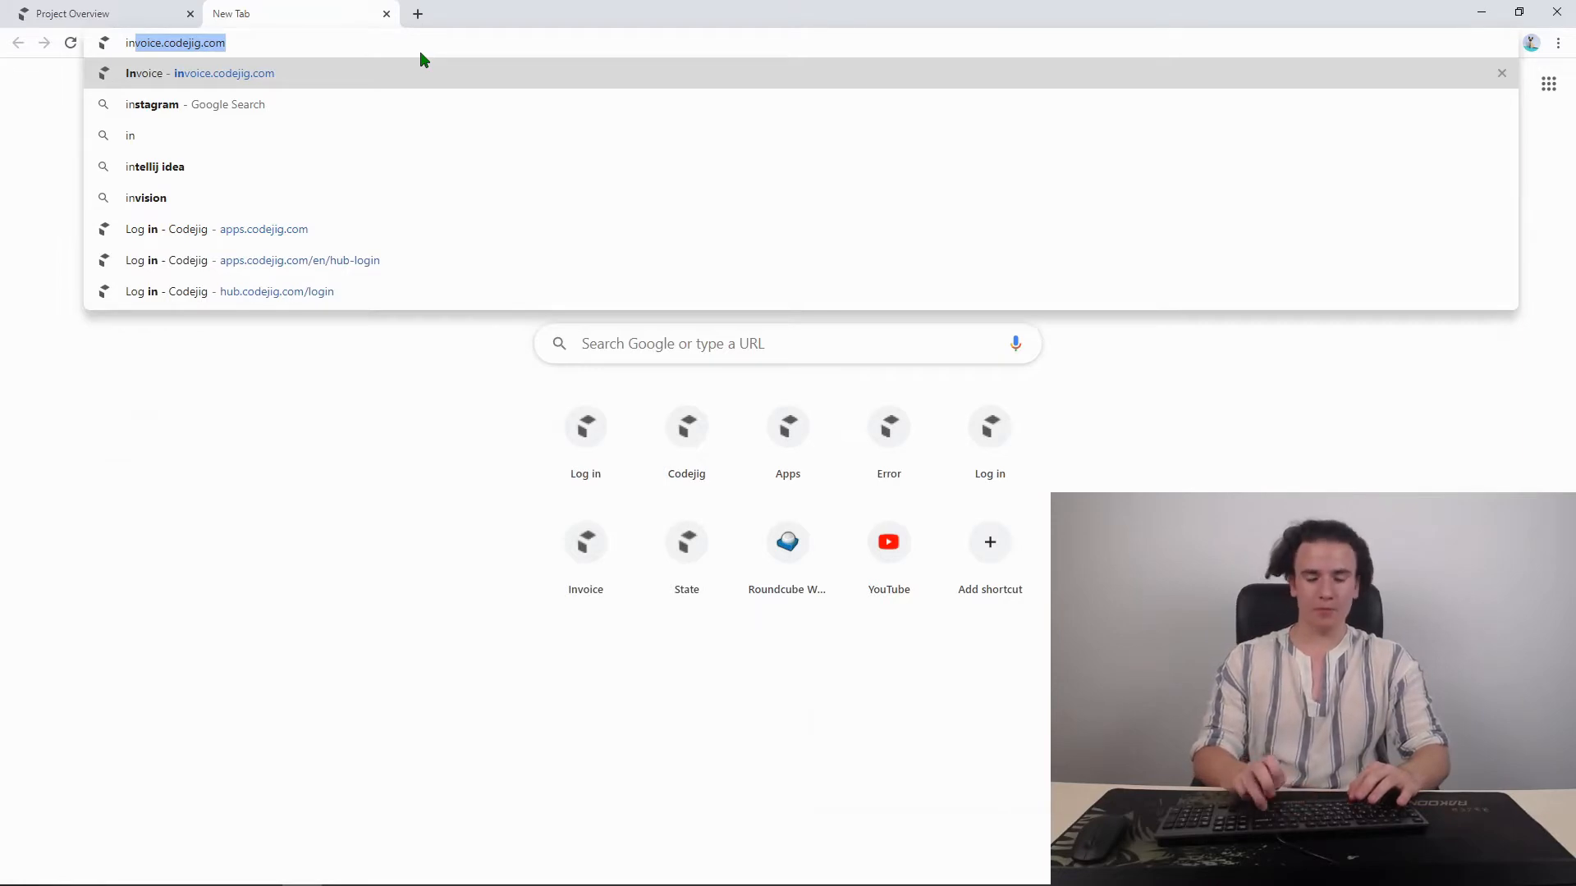
key(Return)
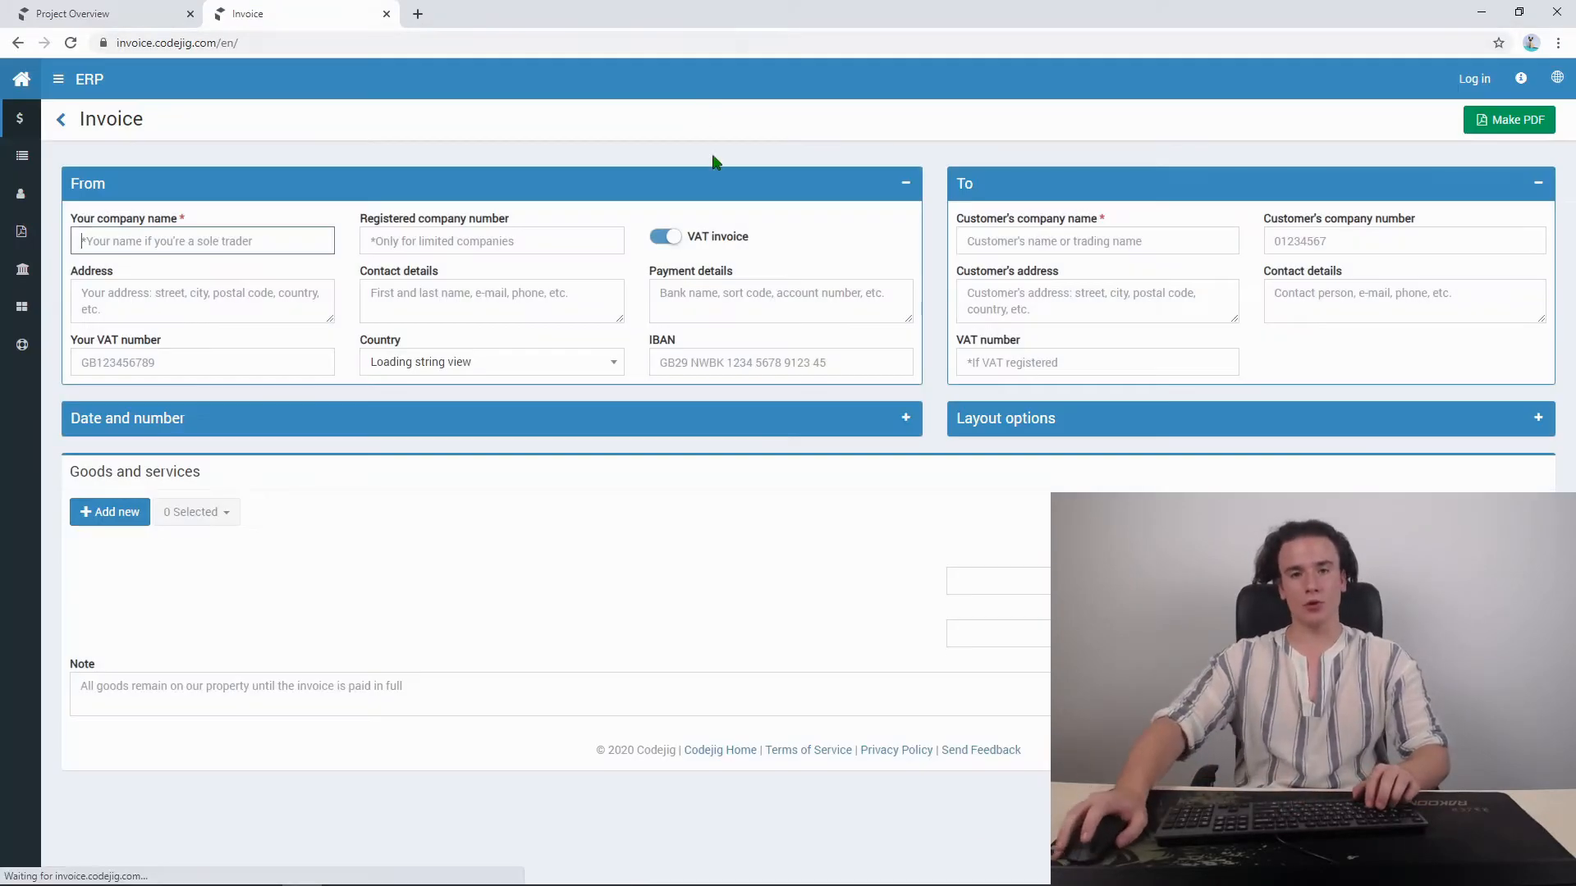
click(153, 123)
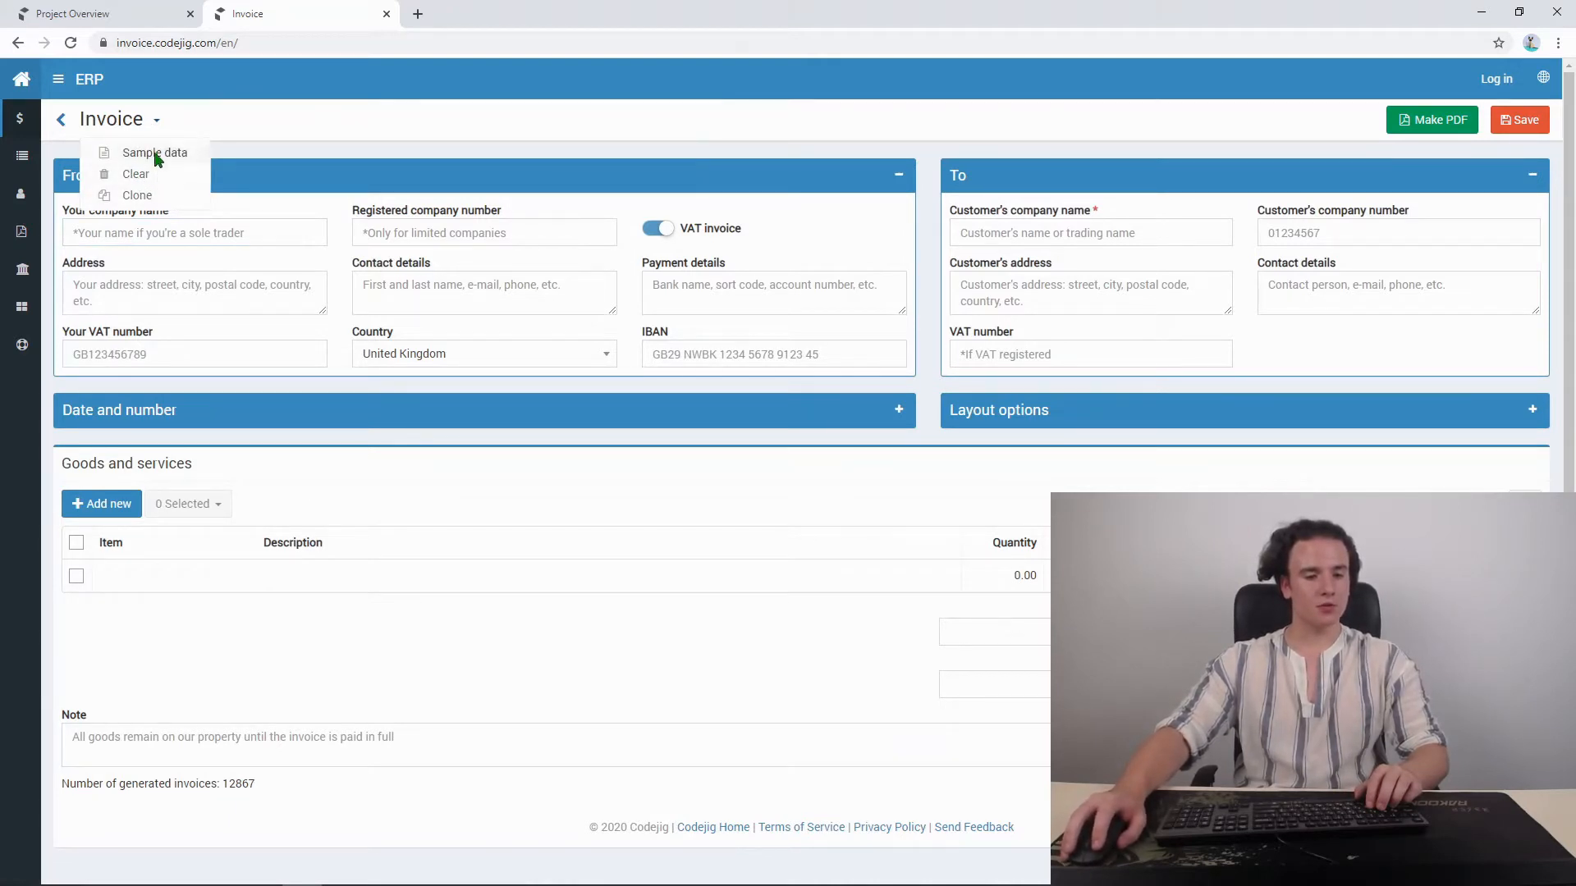
click(155, 153)
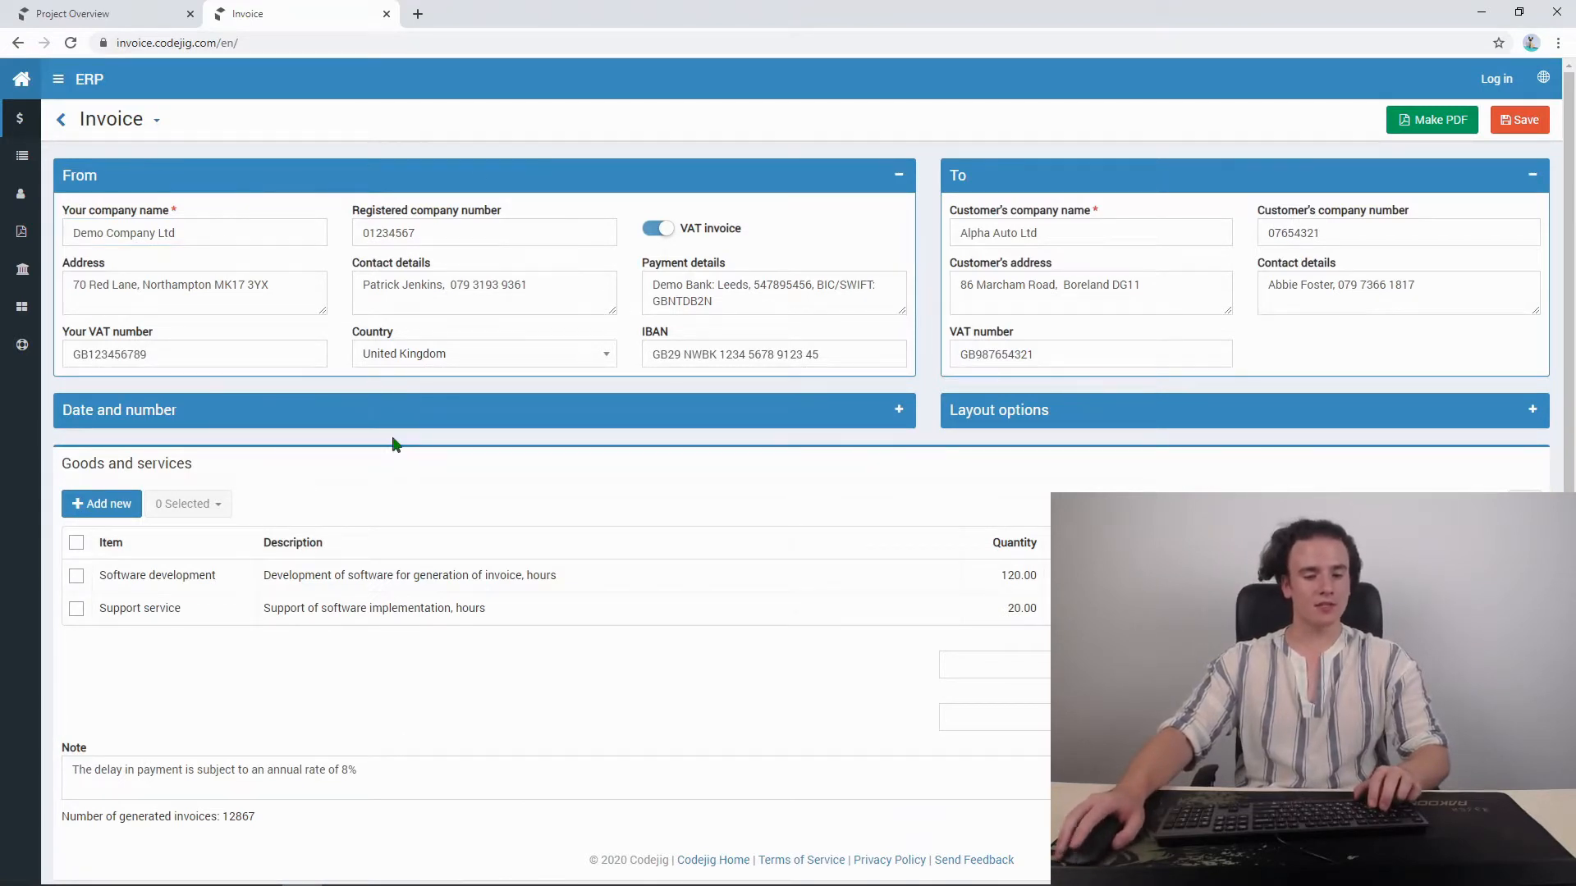
Step: Shorten the item name "Software development" to "Software" directly in the Goods and services table
scroll(392, 444, down, 1)
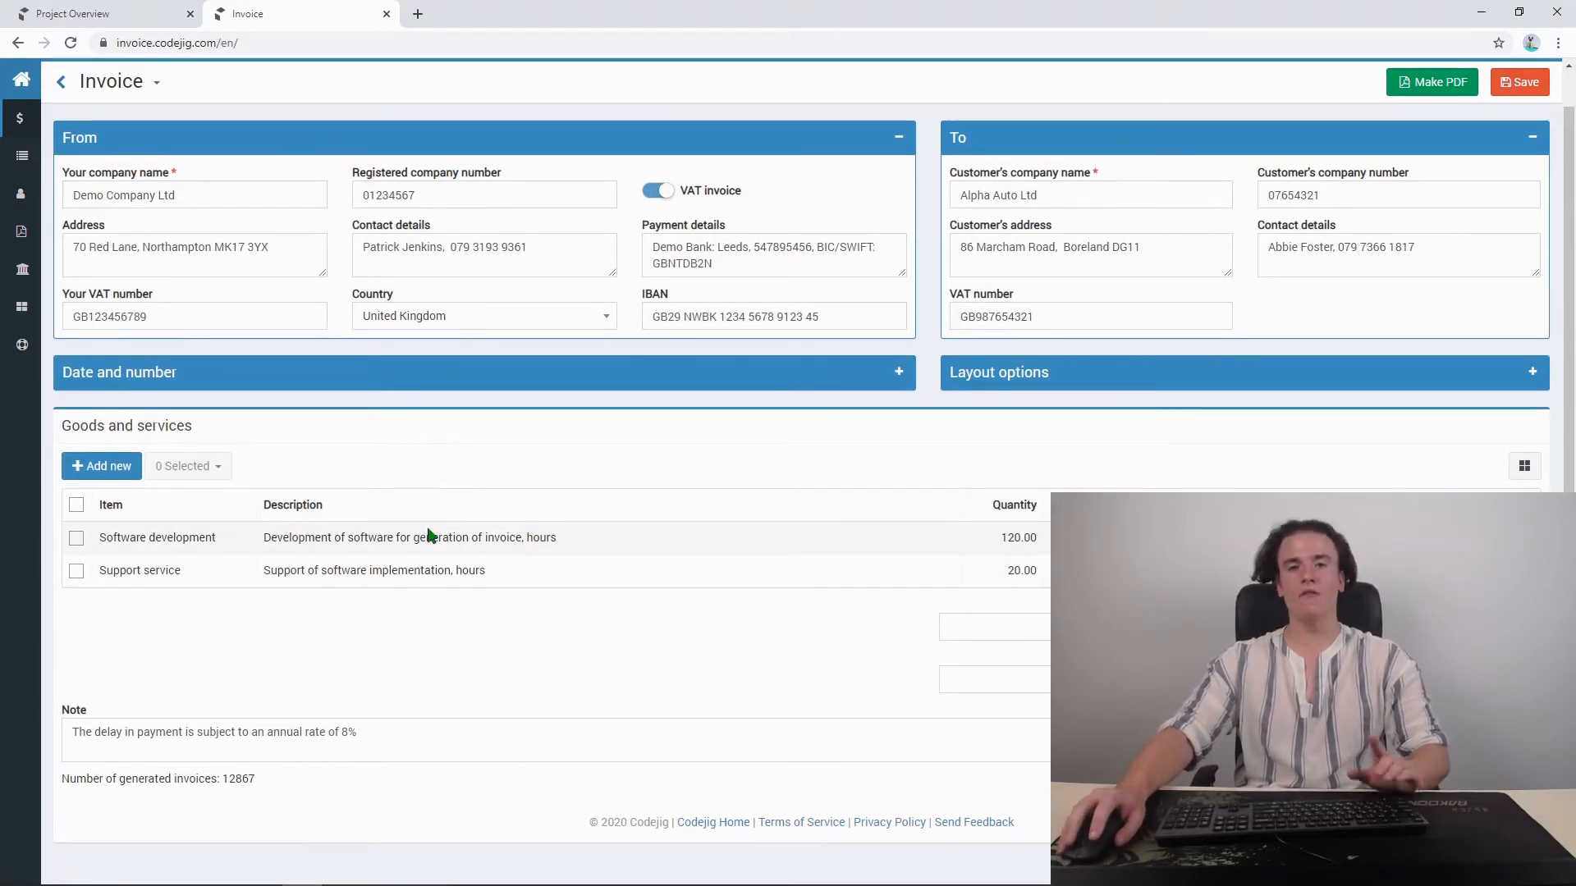
click(194, 535)
click(227, 540)
click(231, 541)
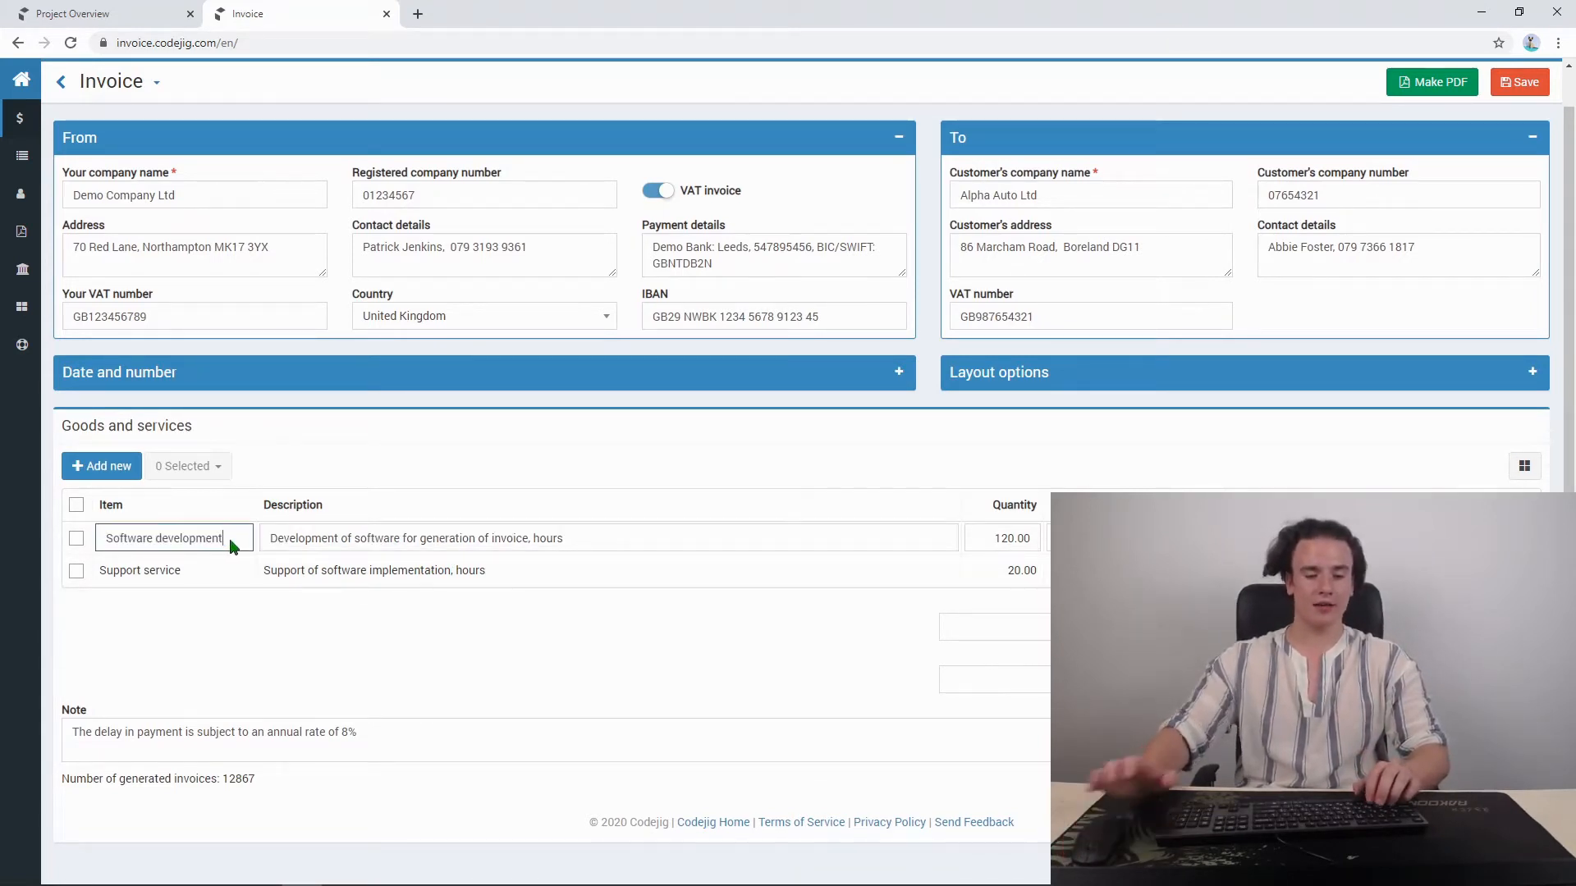
key(BackSpace)
key(BackSpace)
key(BackSpace)
key(BackSpace)
key(BackSpace)
key(BackSpace)
key(BackSpace)
key(BackSpace)
key(BackSpace)
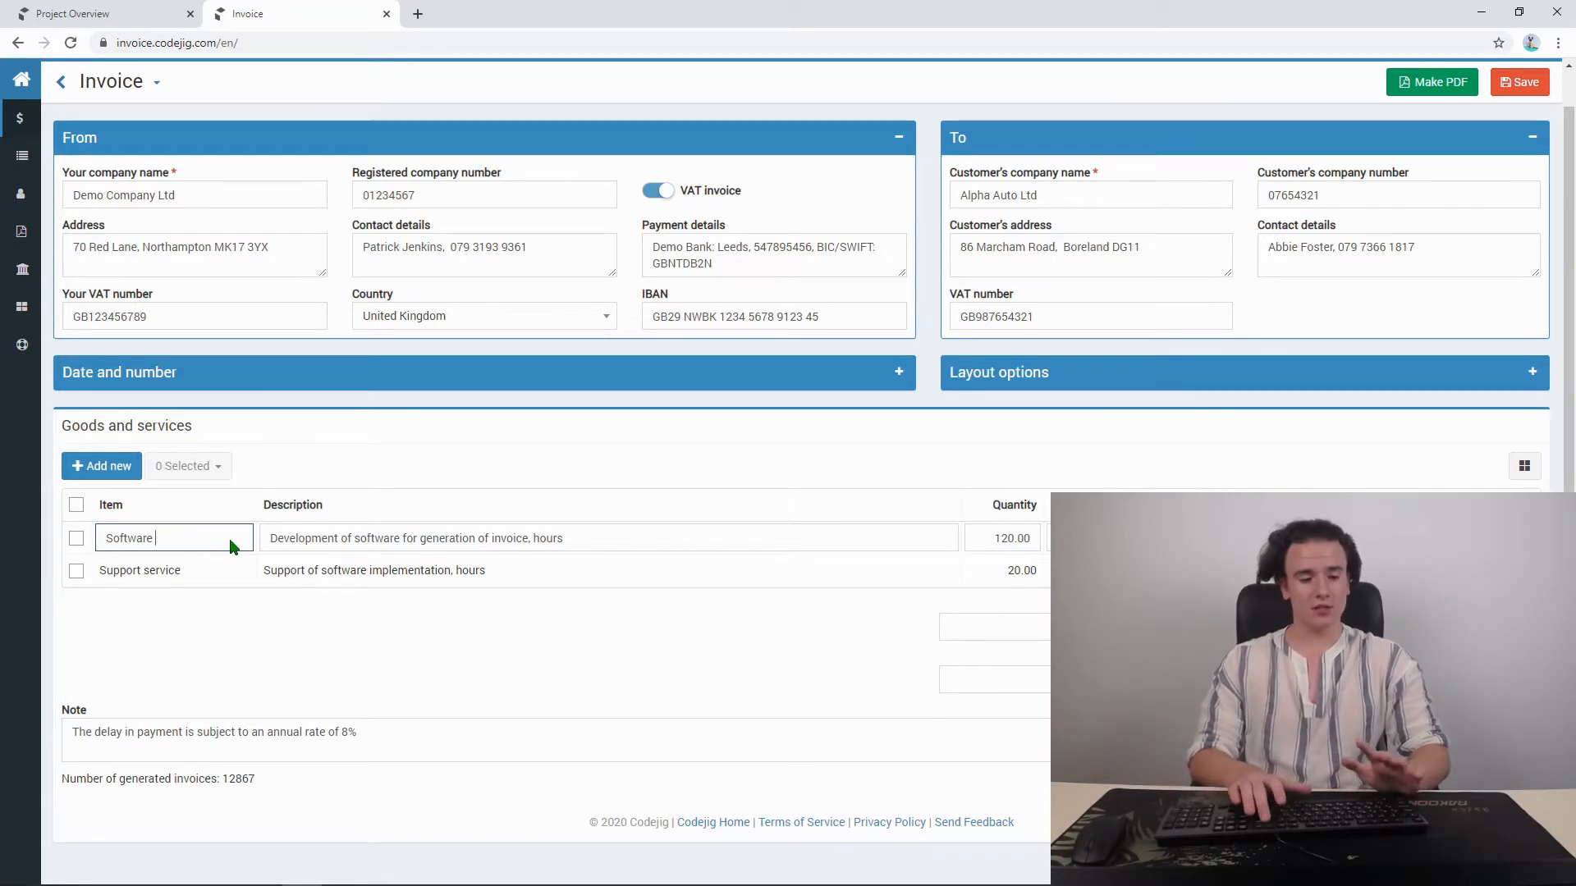
click(194, 612)
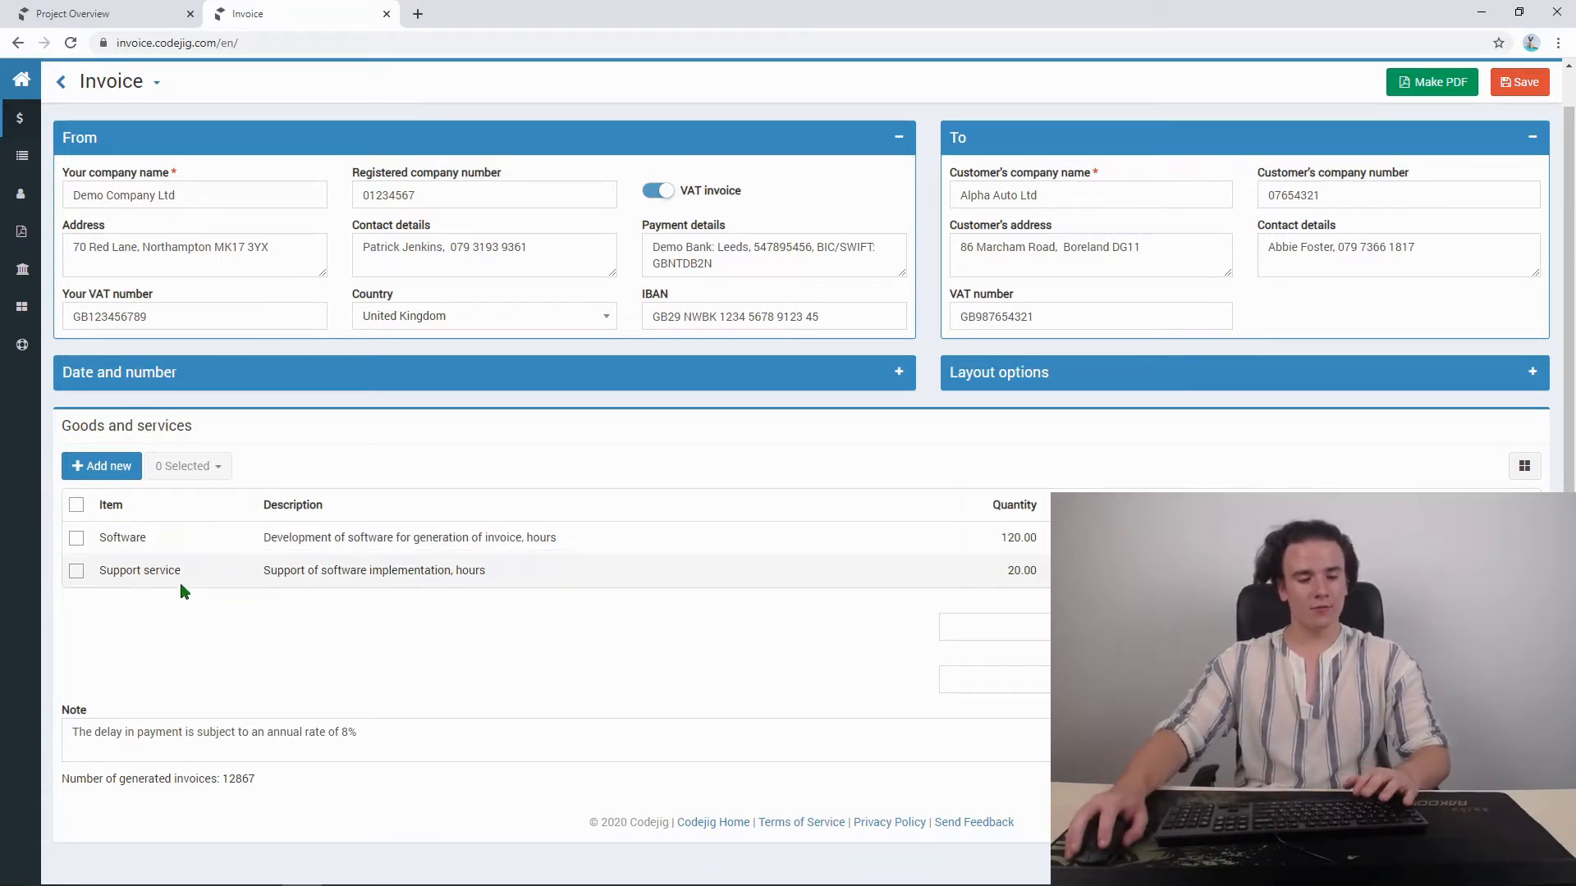
Step: Open the Software row's quantity for inline editing and leave it without entering a value
click(1030, 540)
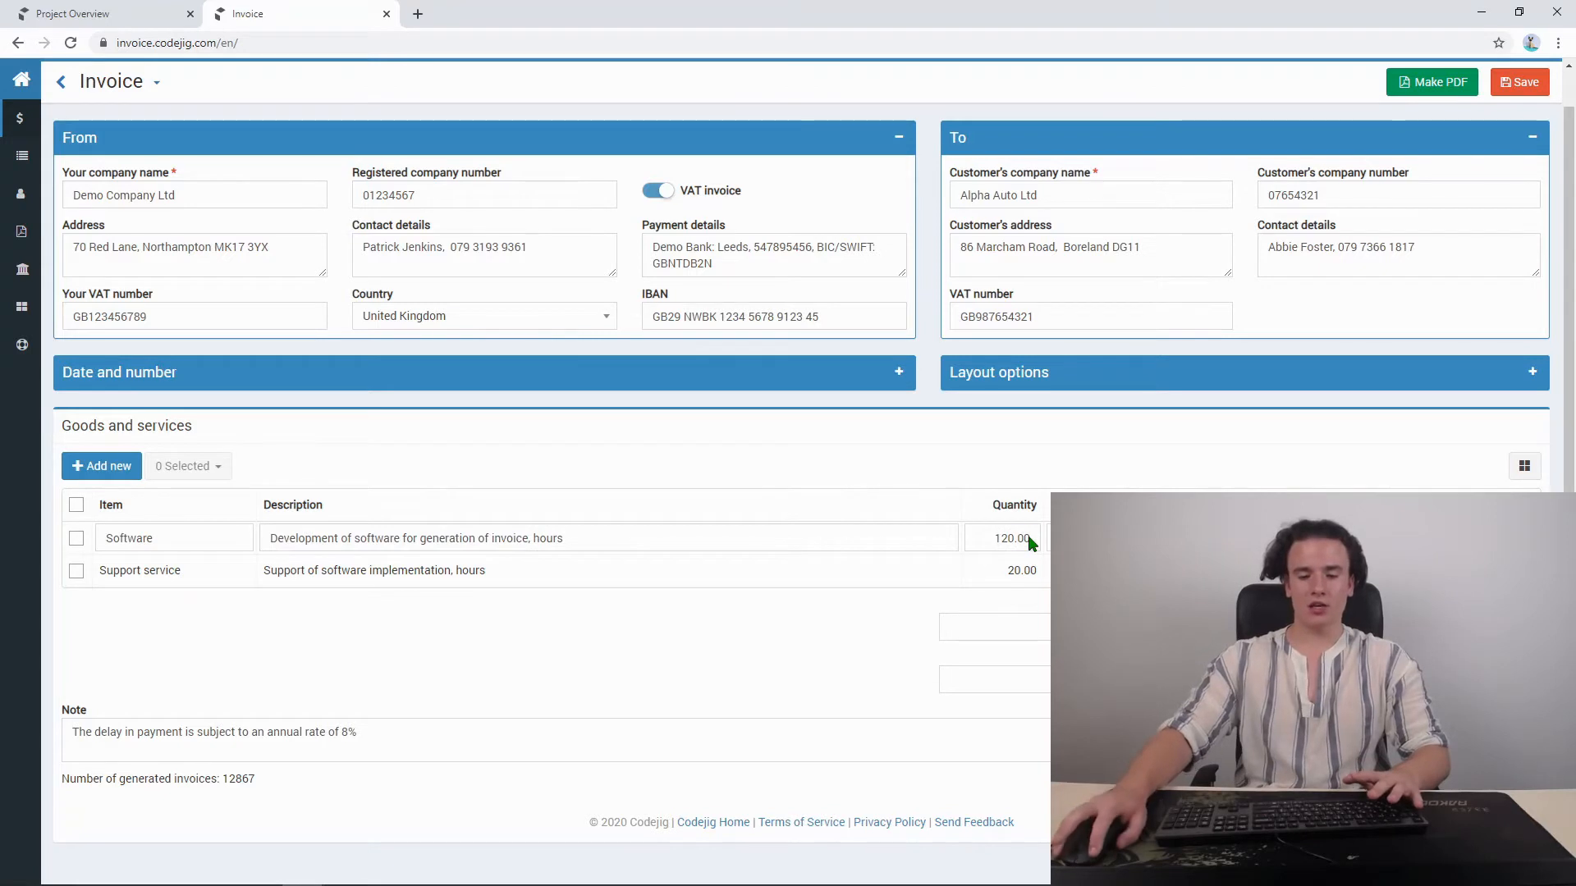
double_click(1031, 542)
click(1008, 626)
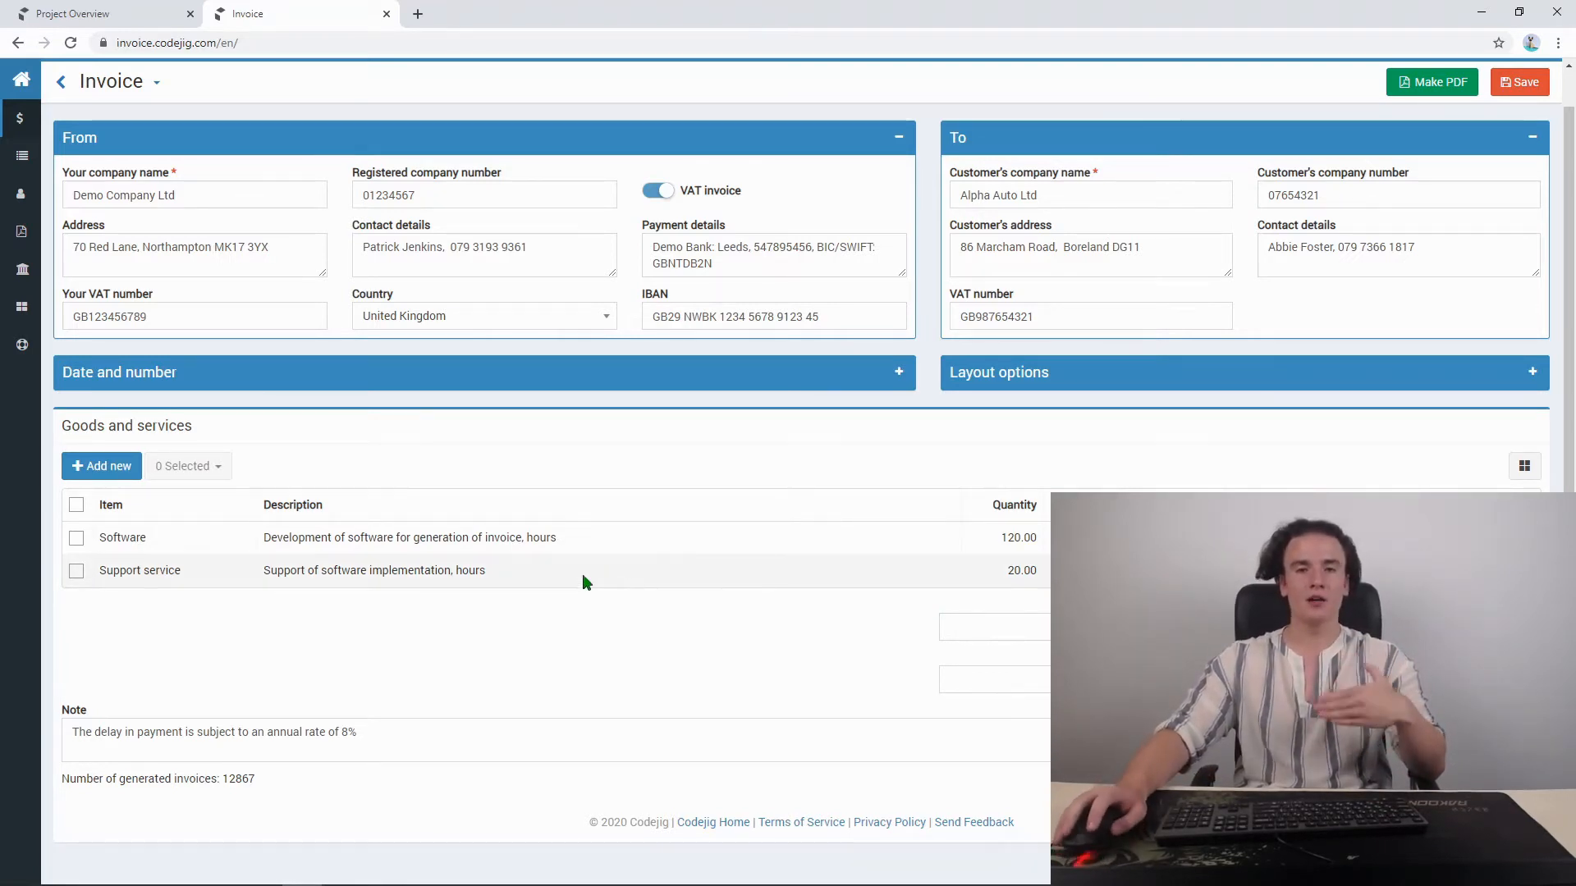
scroll(600, 665, up, 1)
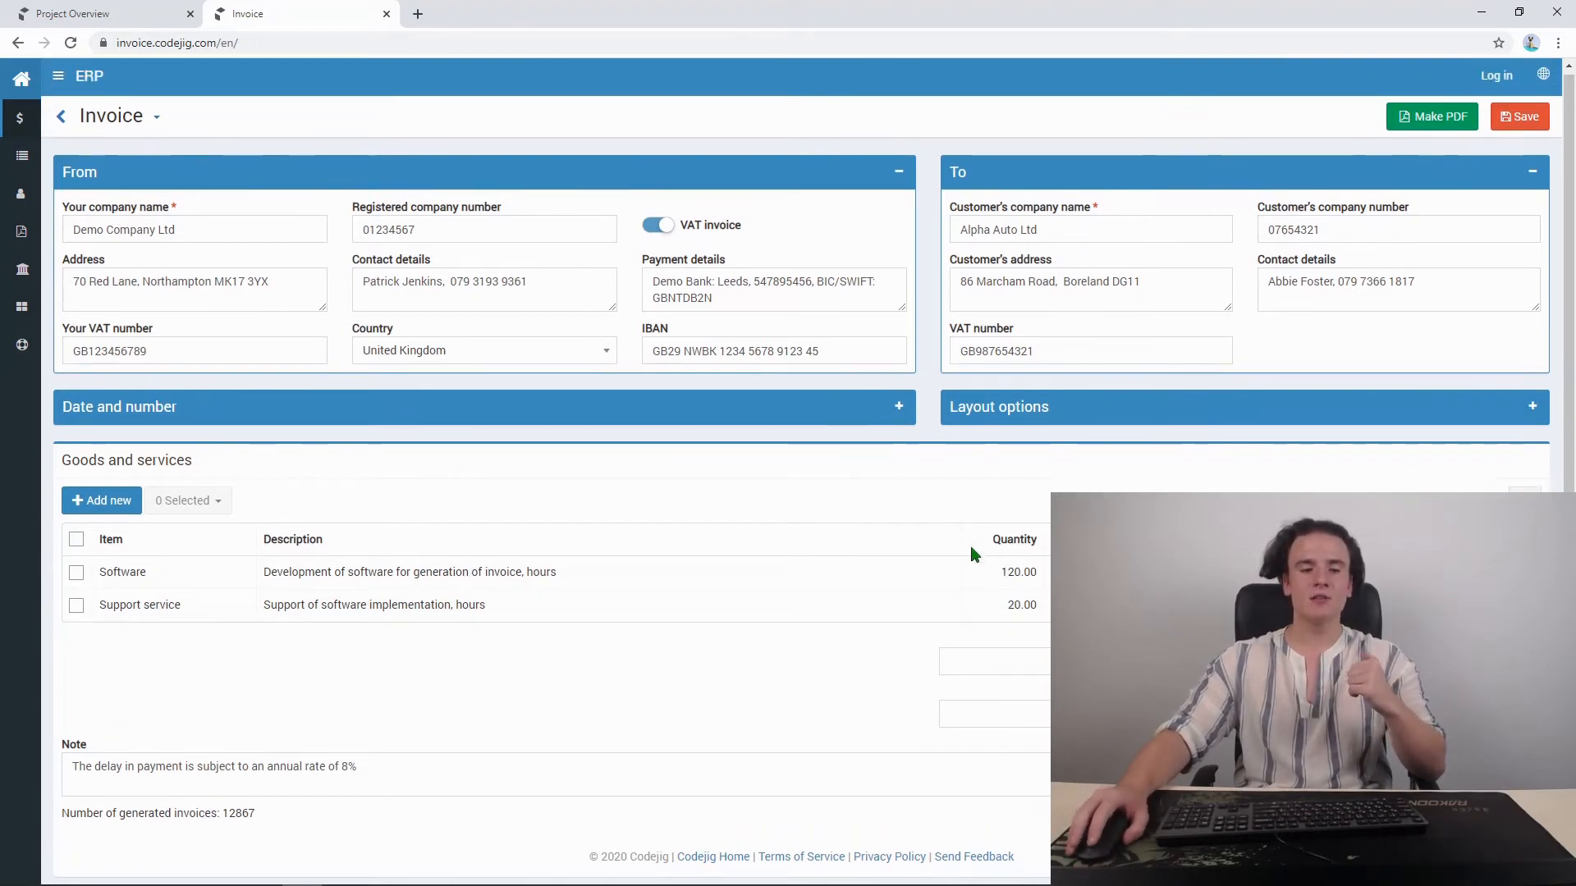